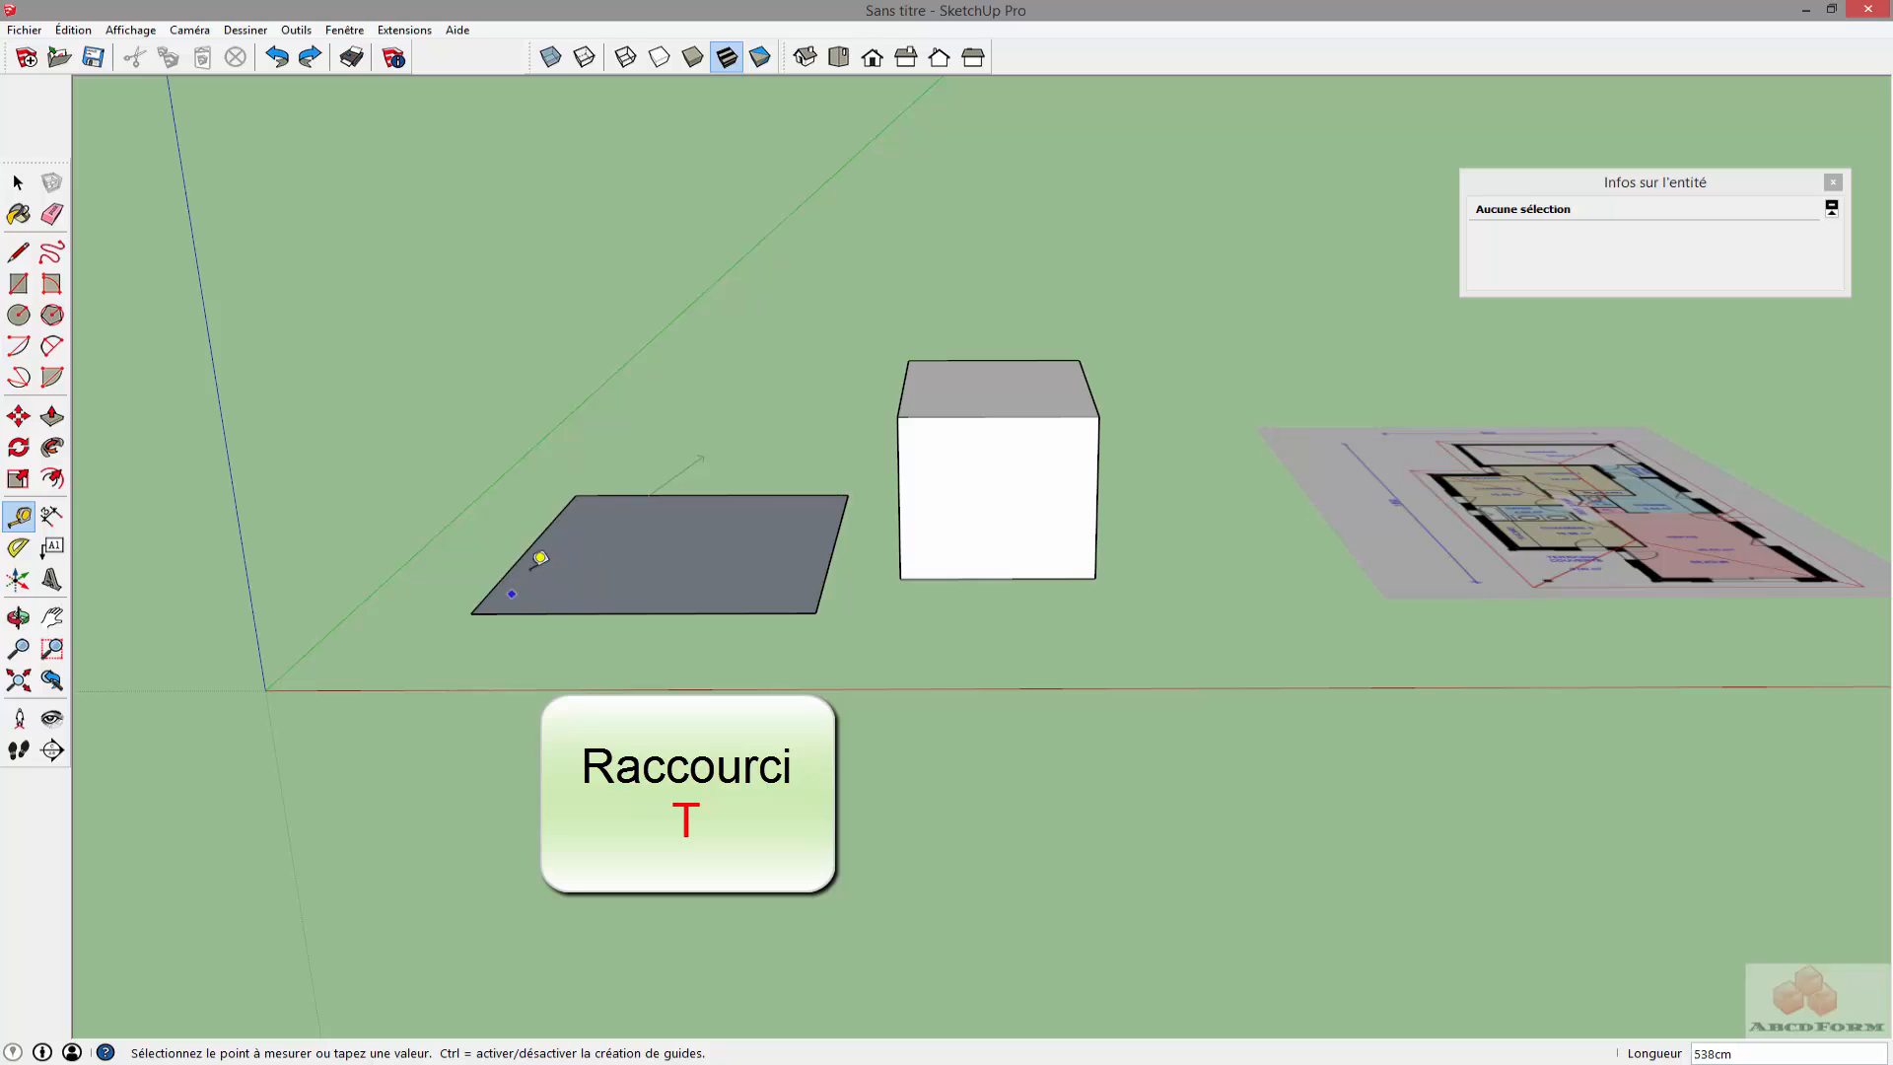
# Measure distances between corners of the flat rectangle with the Tape Measure
pyautogui.click(554, 512)
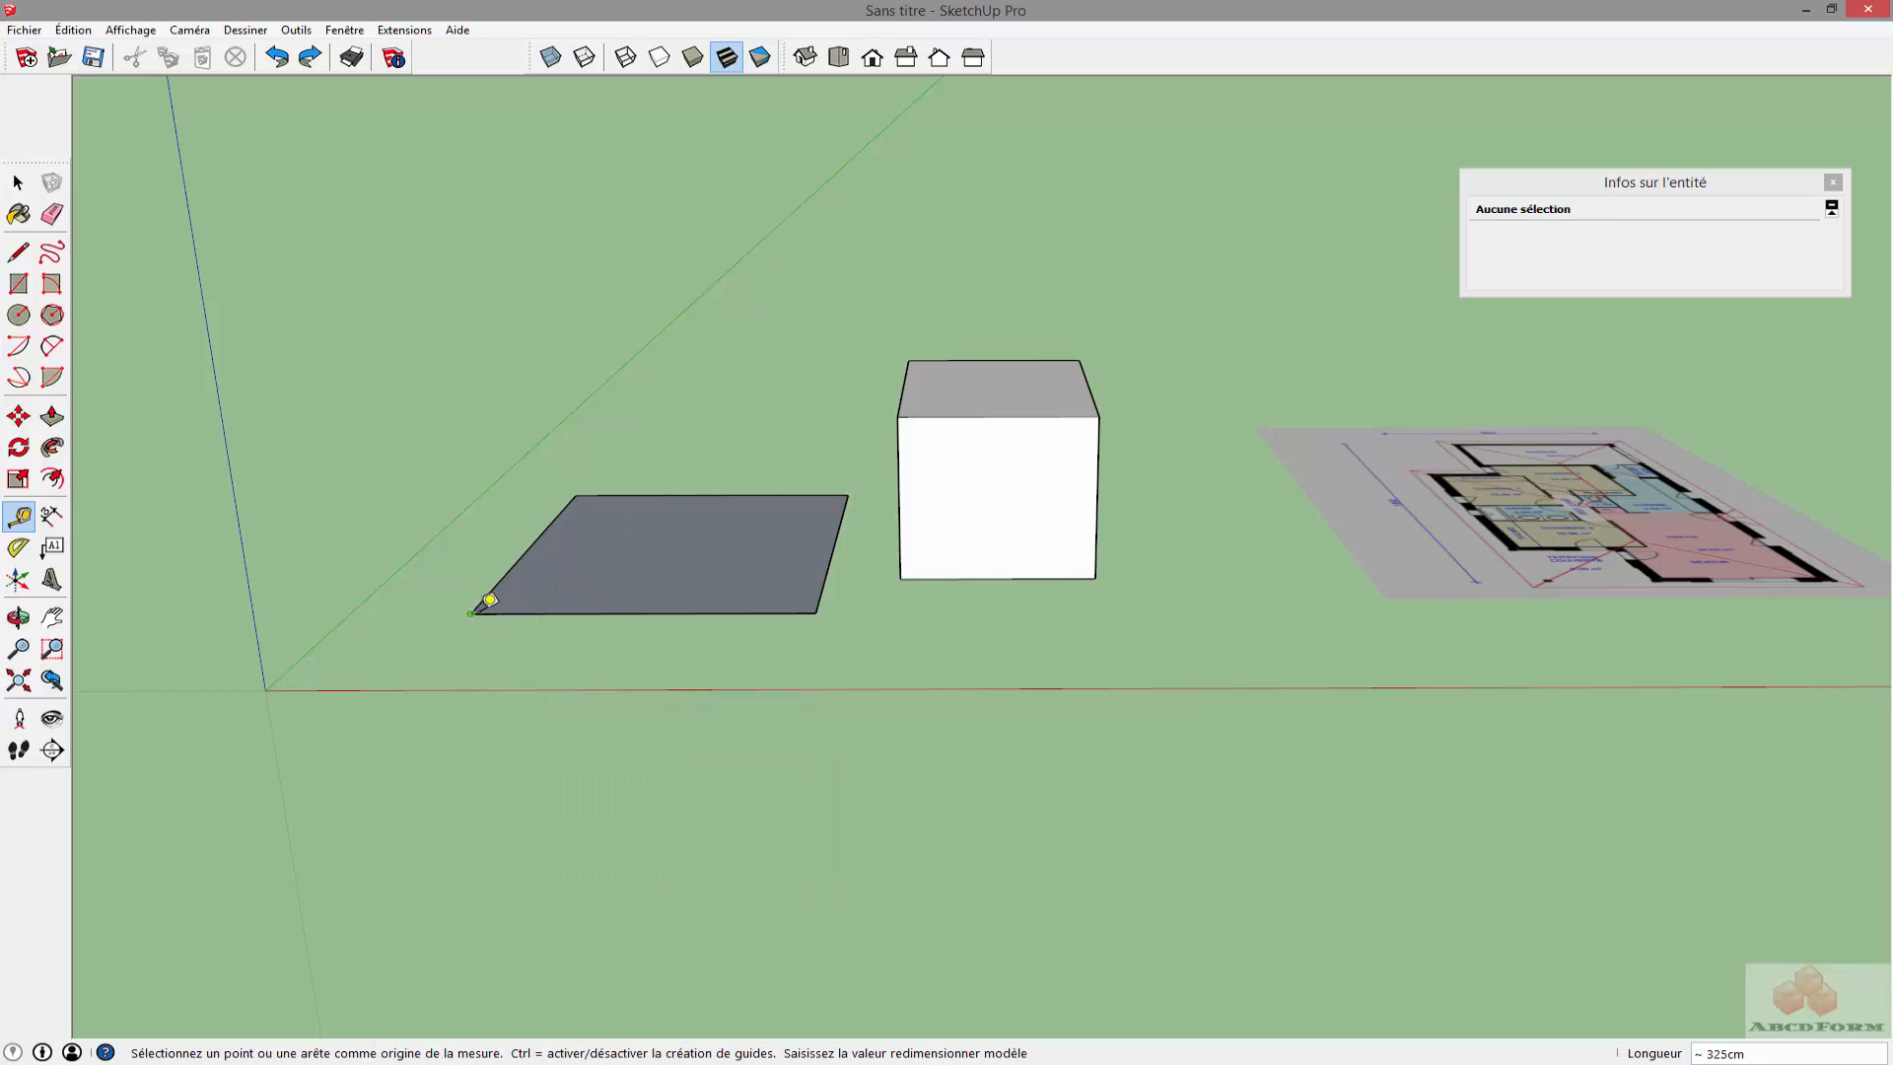
pyautogui.click(474, 610)
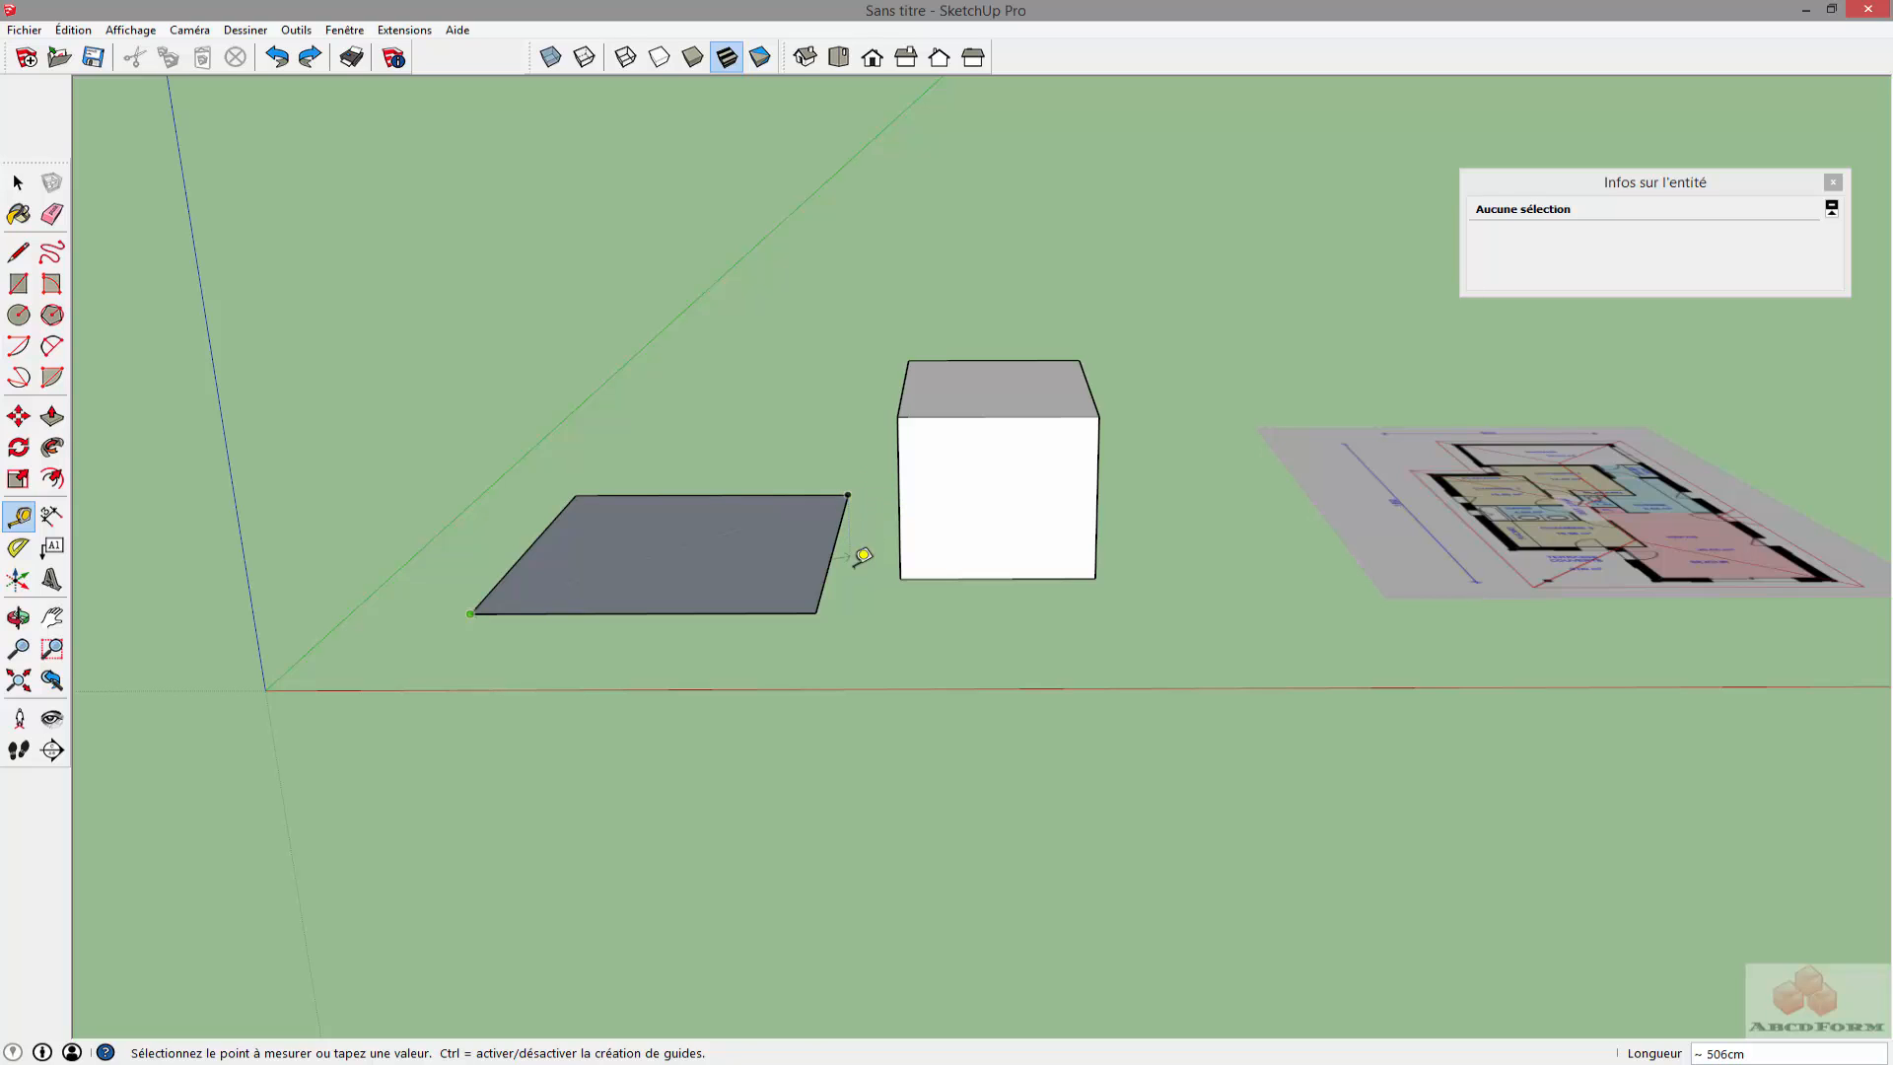
pyautogui.press('space')
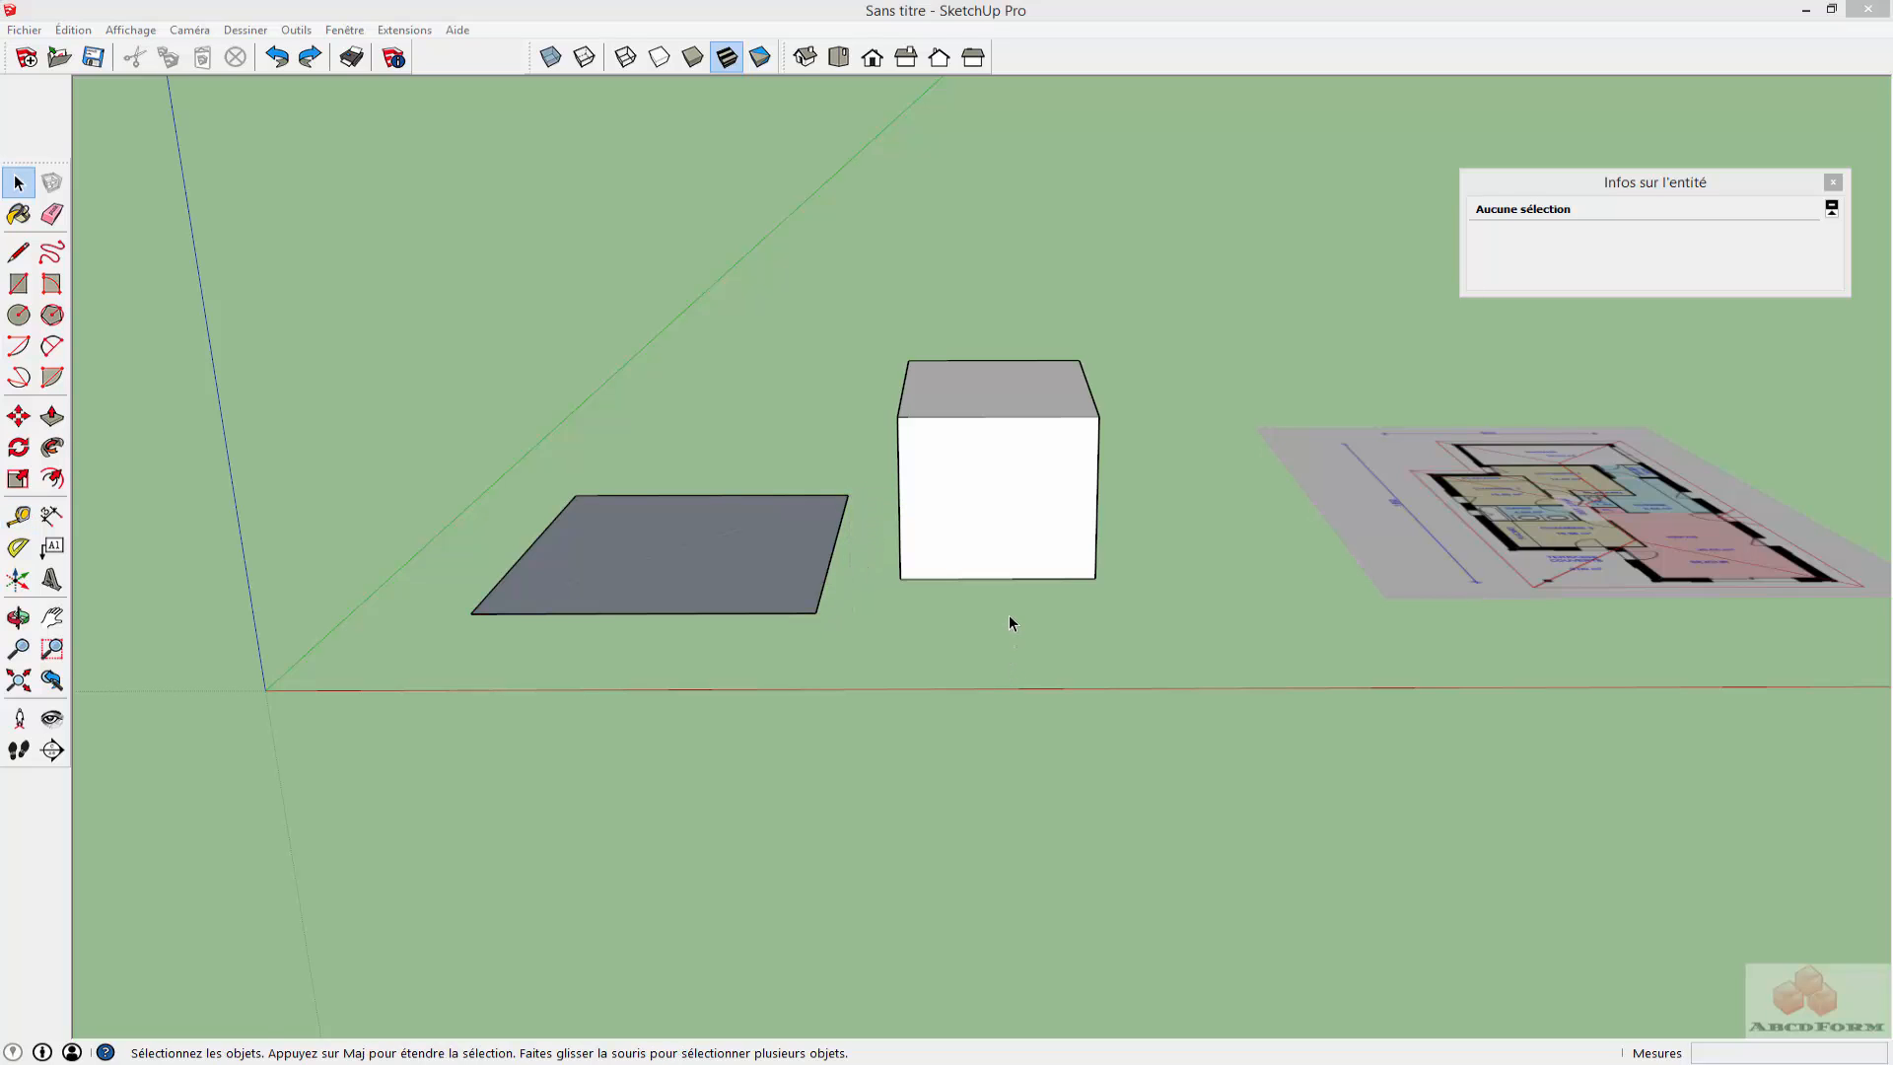
# Create two horizontal guides on the cube's front face, one 30 cm above the bottom edge and another 25 cm above that guide
pyautogui.click(999, 564)
pyautogui.scroll(5, 1003, 552)
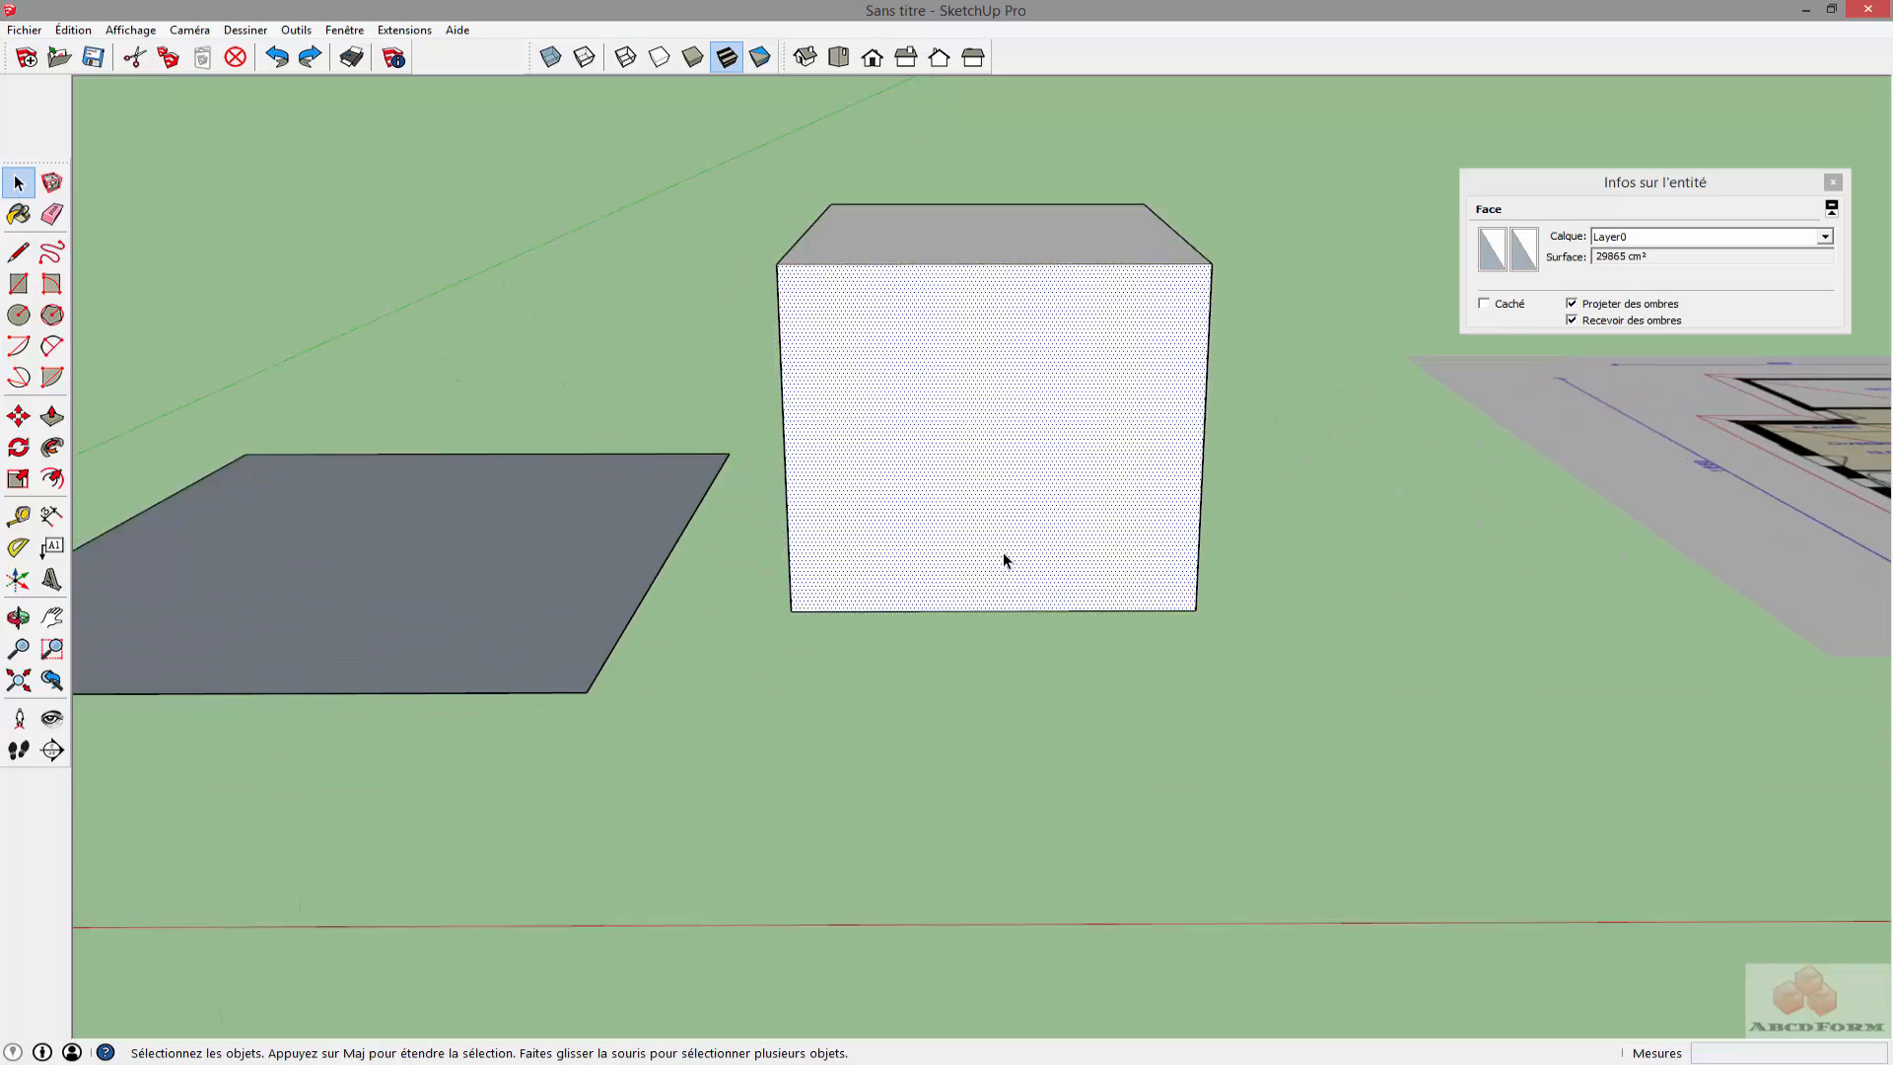
pyautogui.scroll(2, 1008, 631)
pyautogui.click(1005, 667)
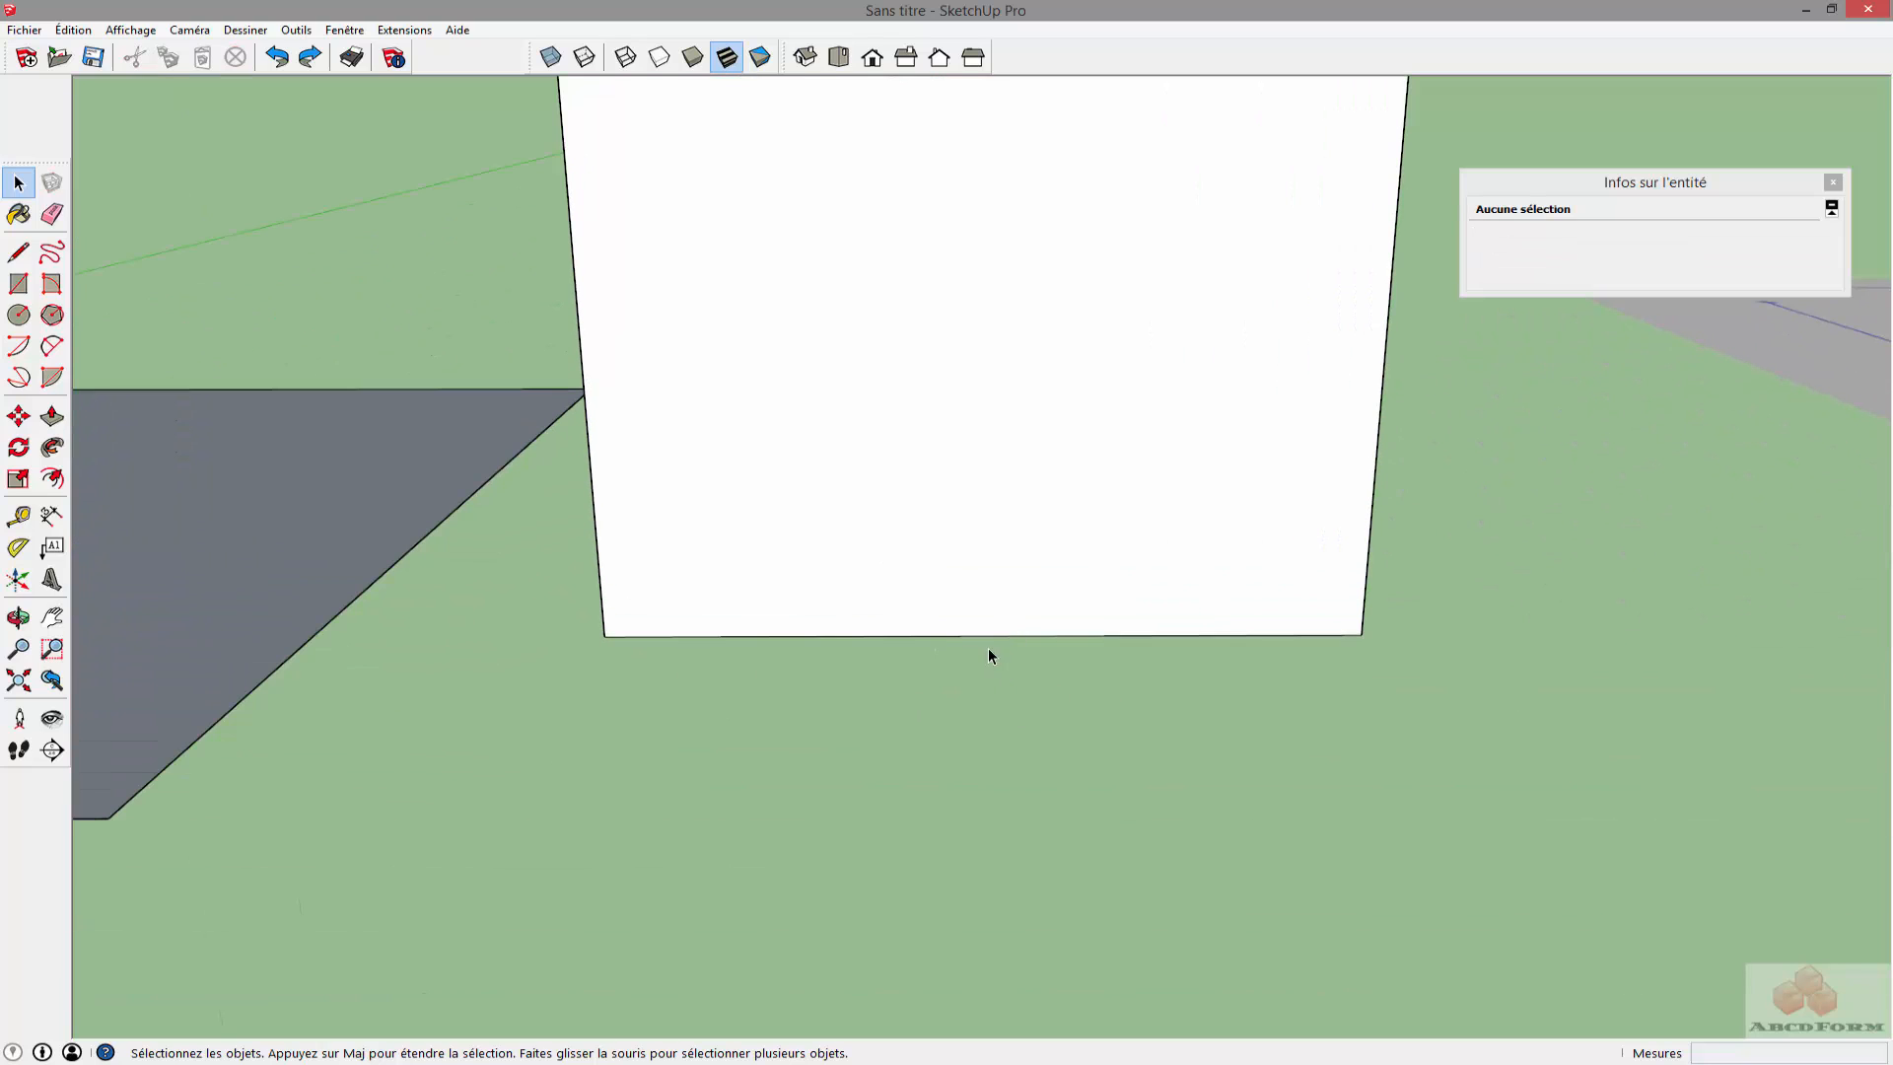
pyautogui.press('t')
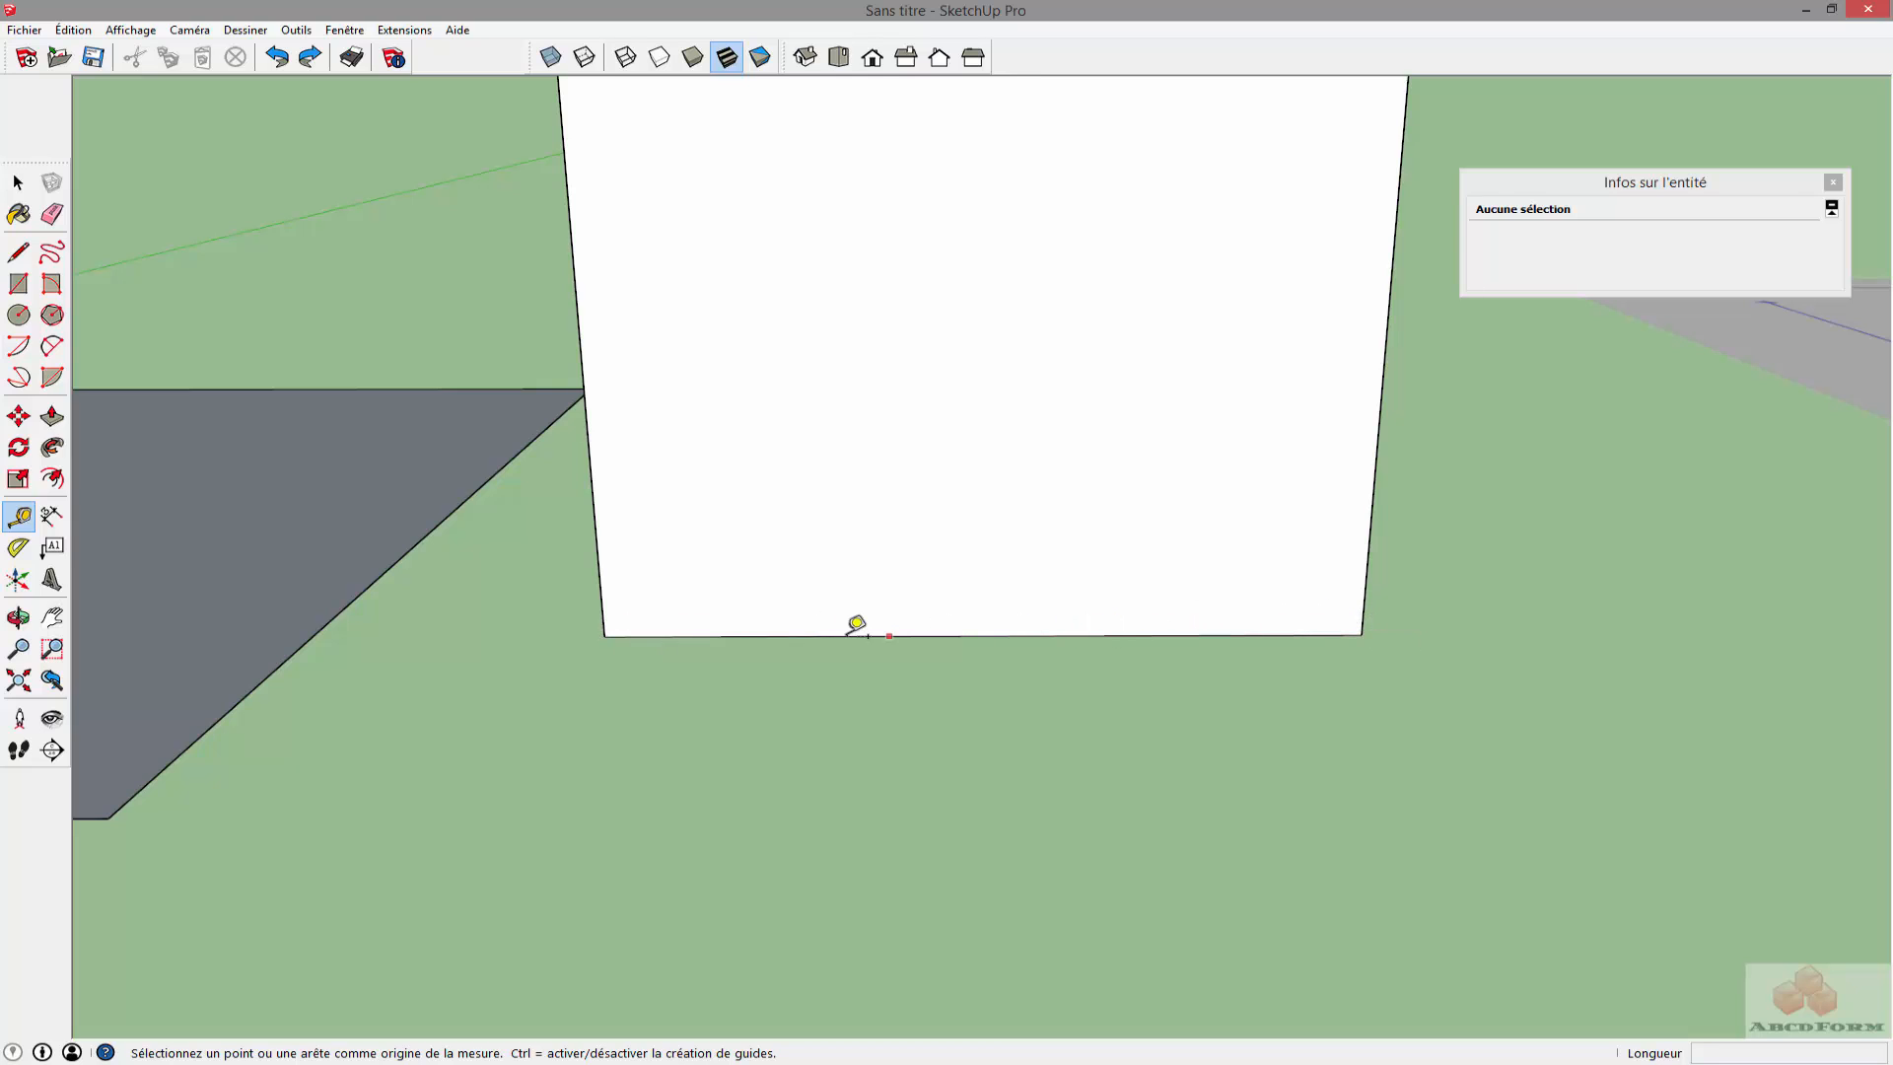
pyautogui.click(785, 636)
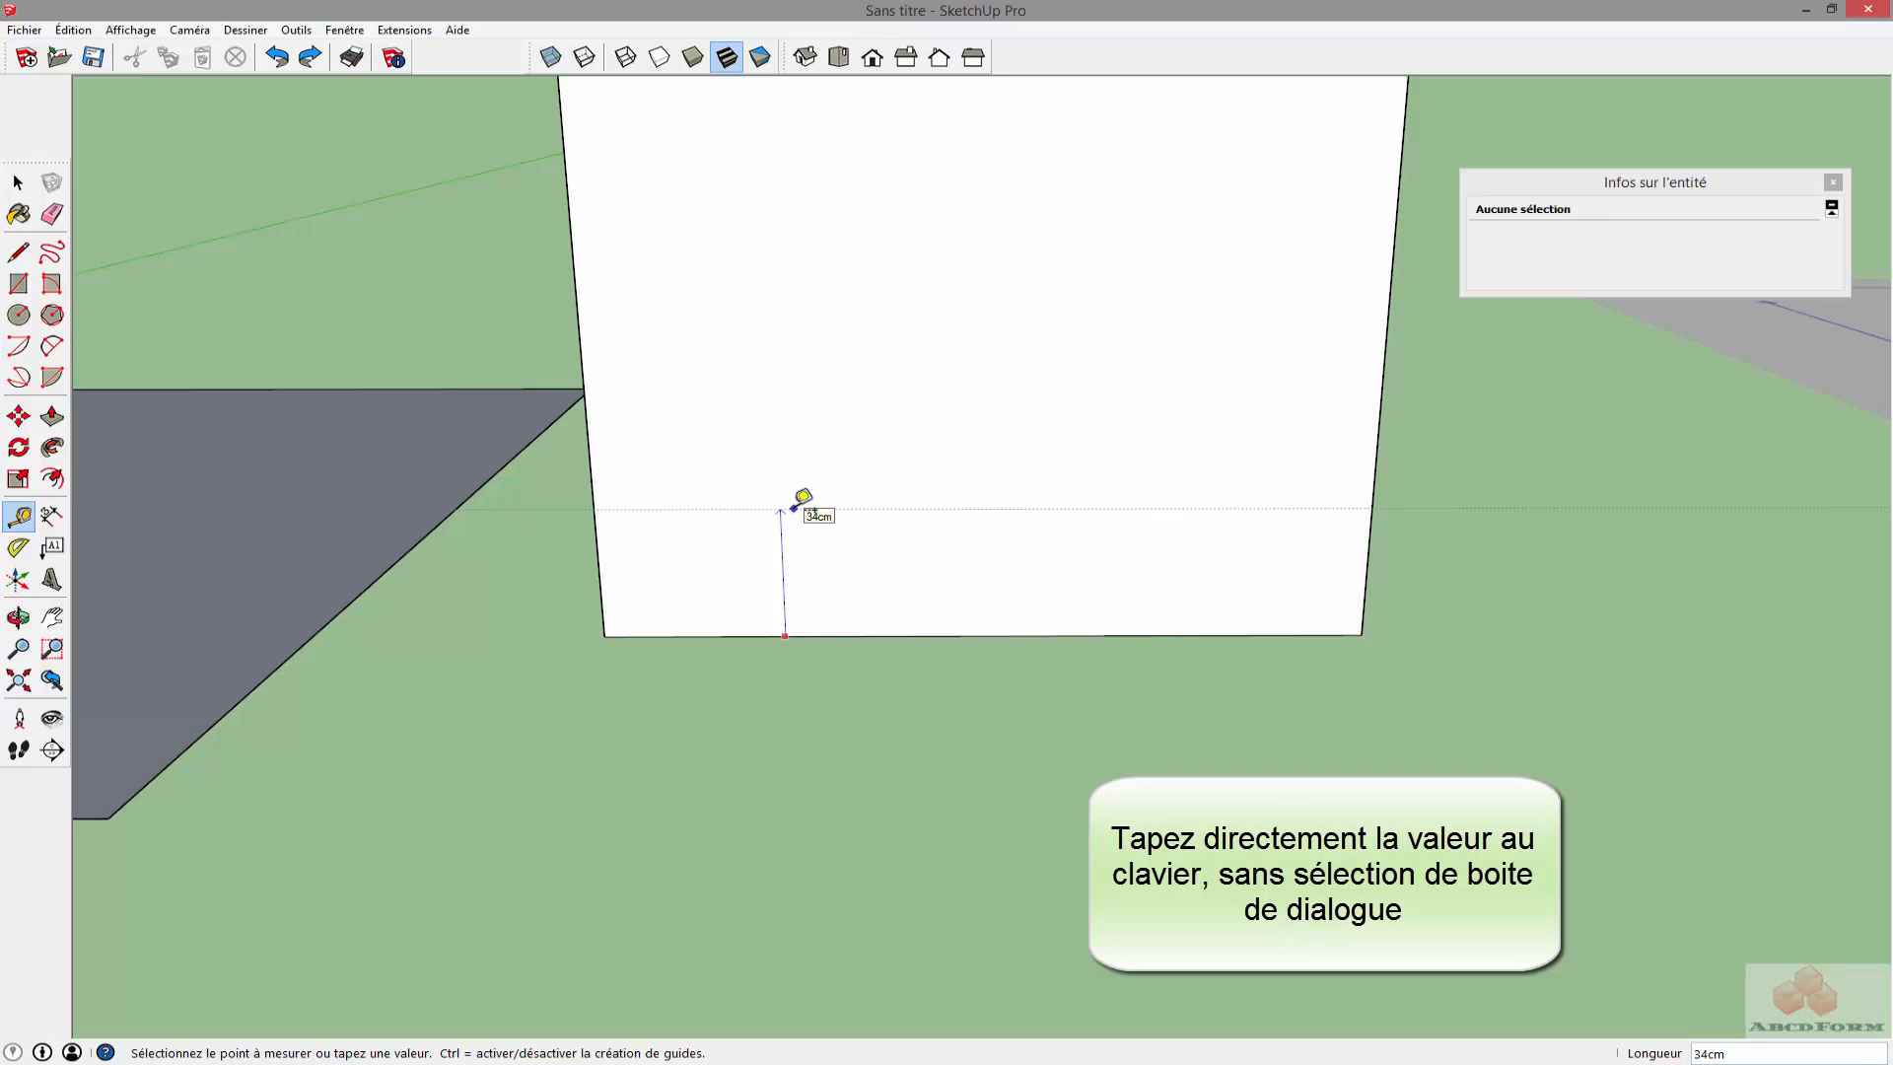
pyautogui.write('cm')
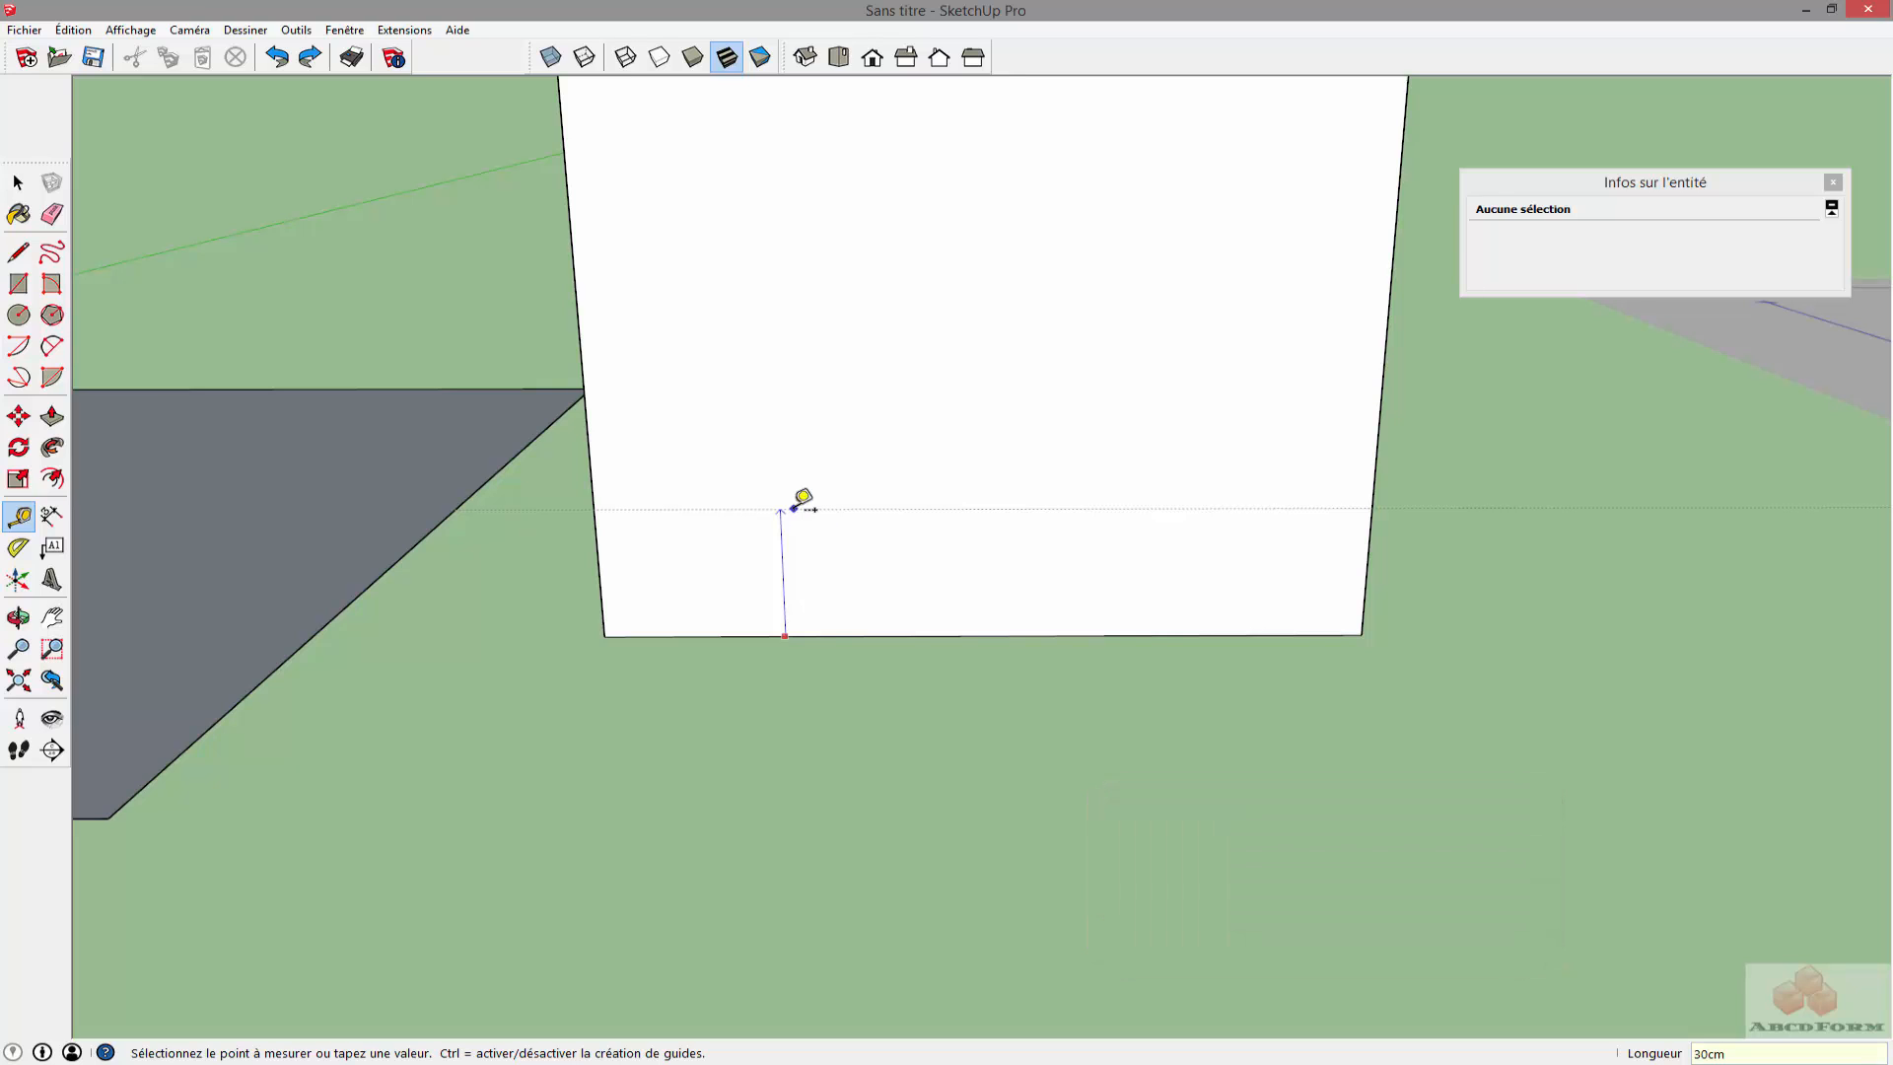
pyautogui.press('Return')
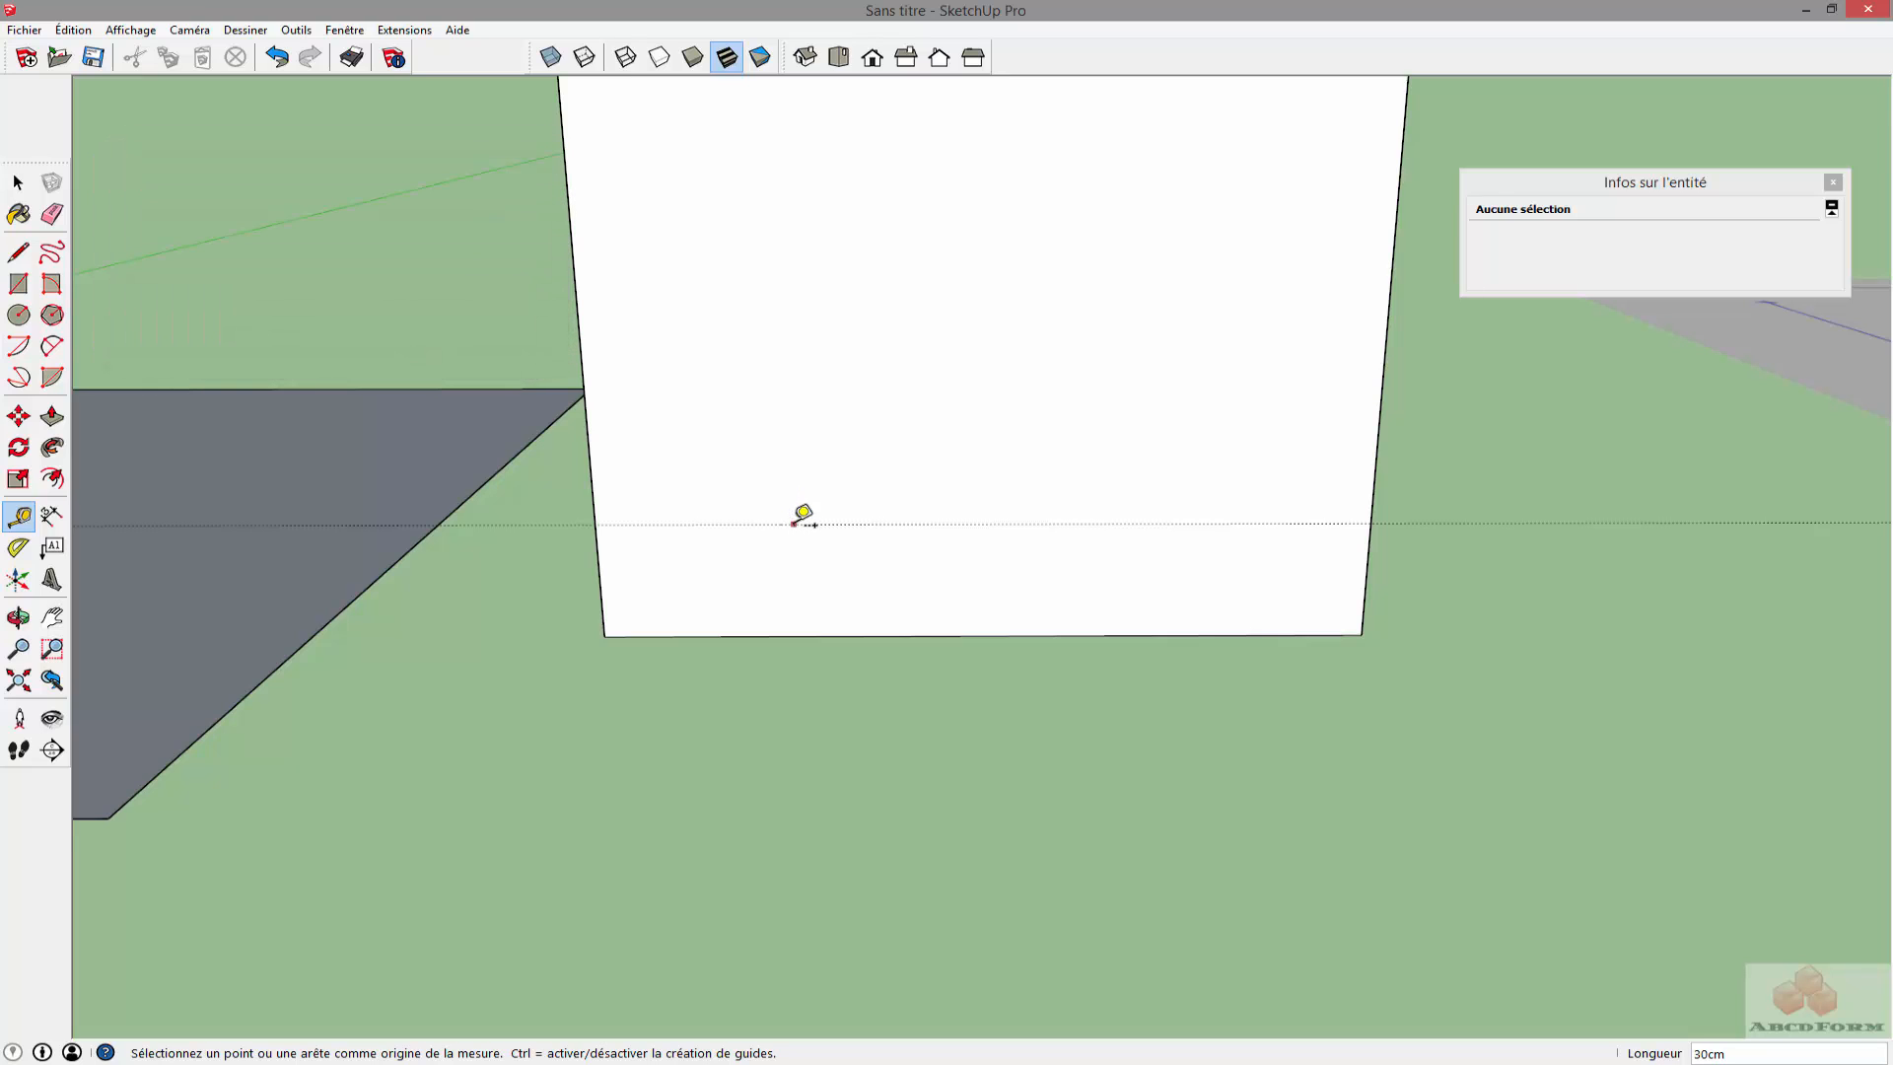
pyautogui.click(793, 523)
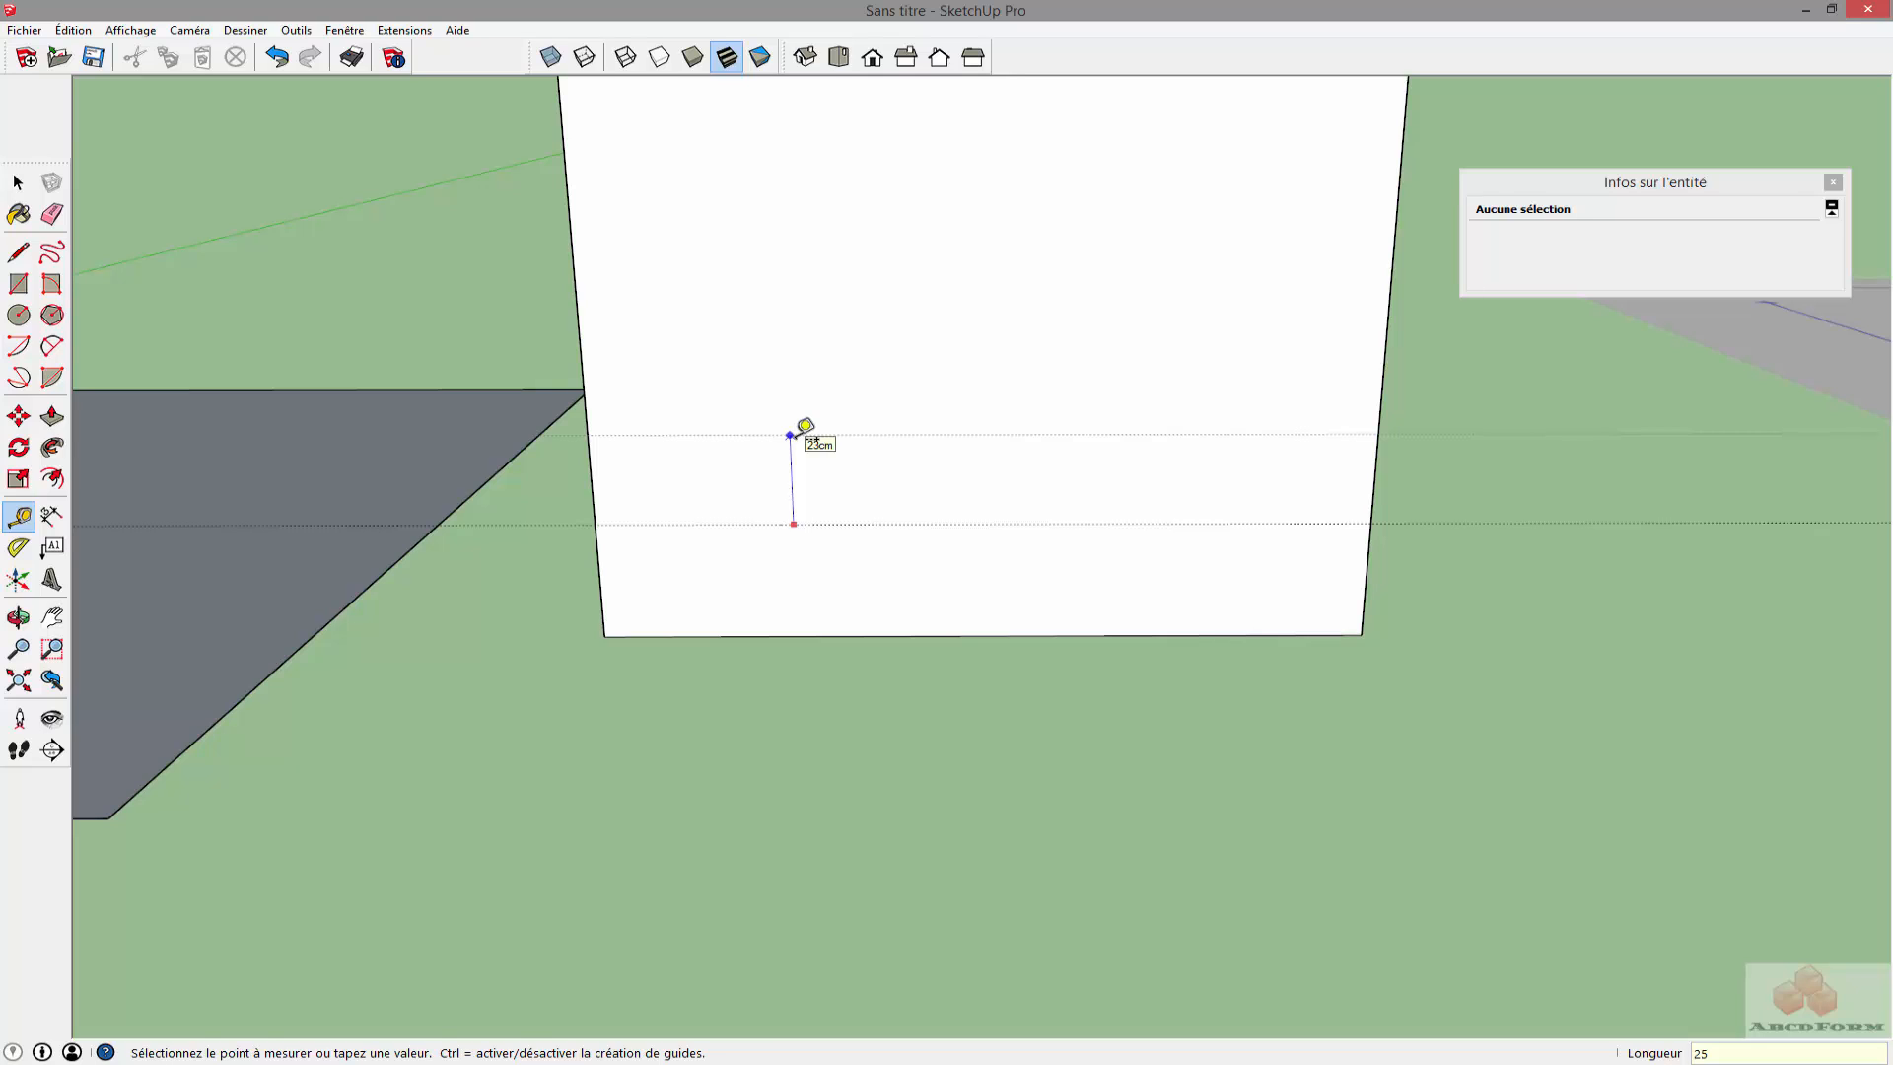
pyautogui.press('Return')
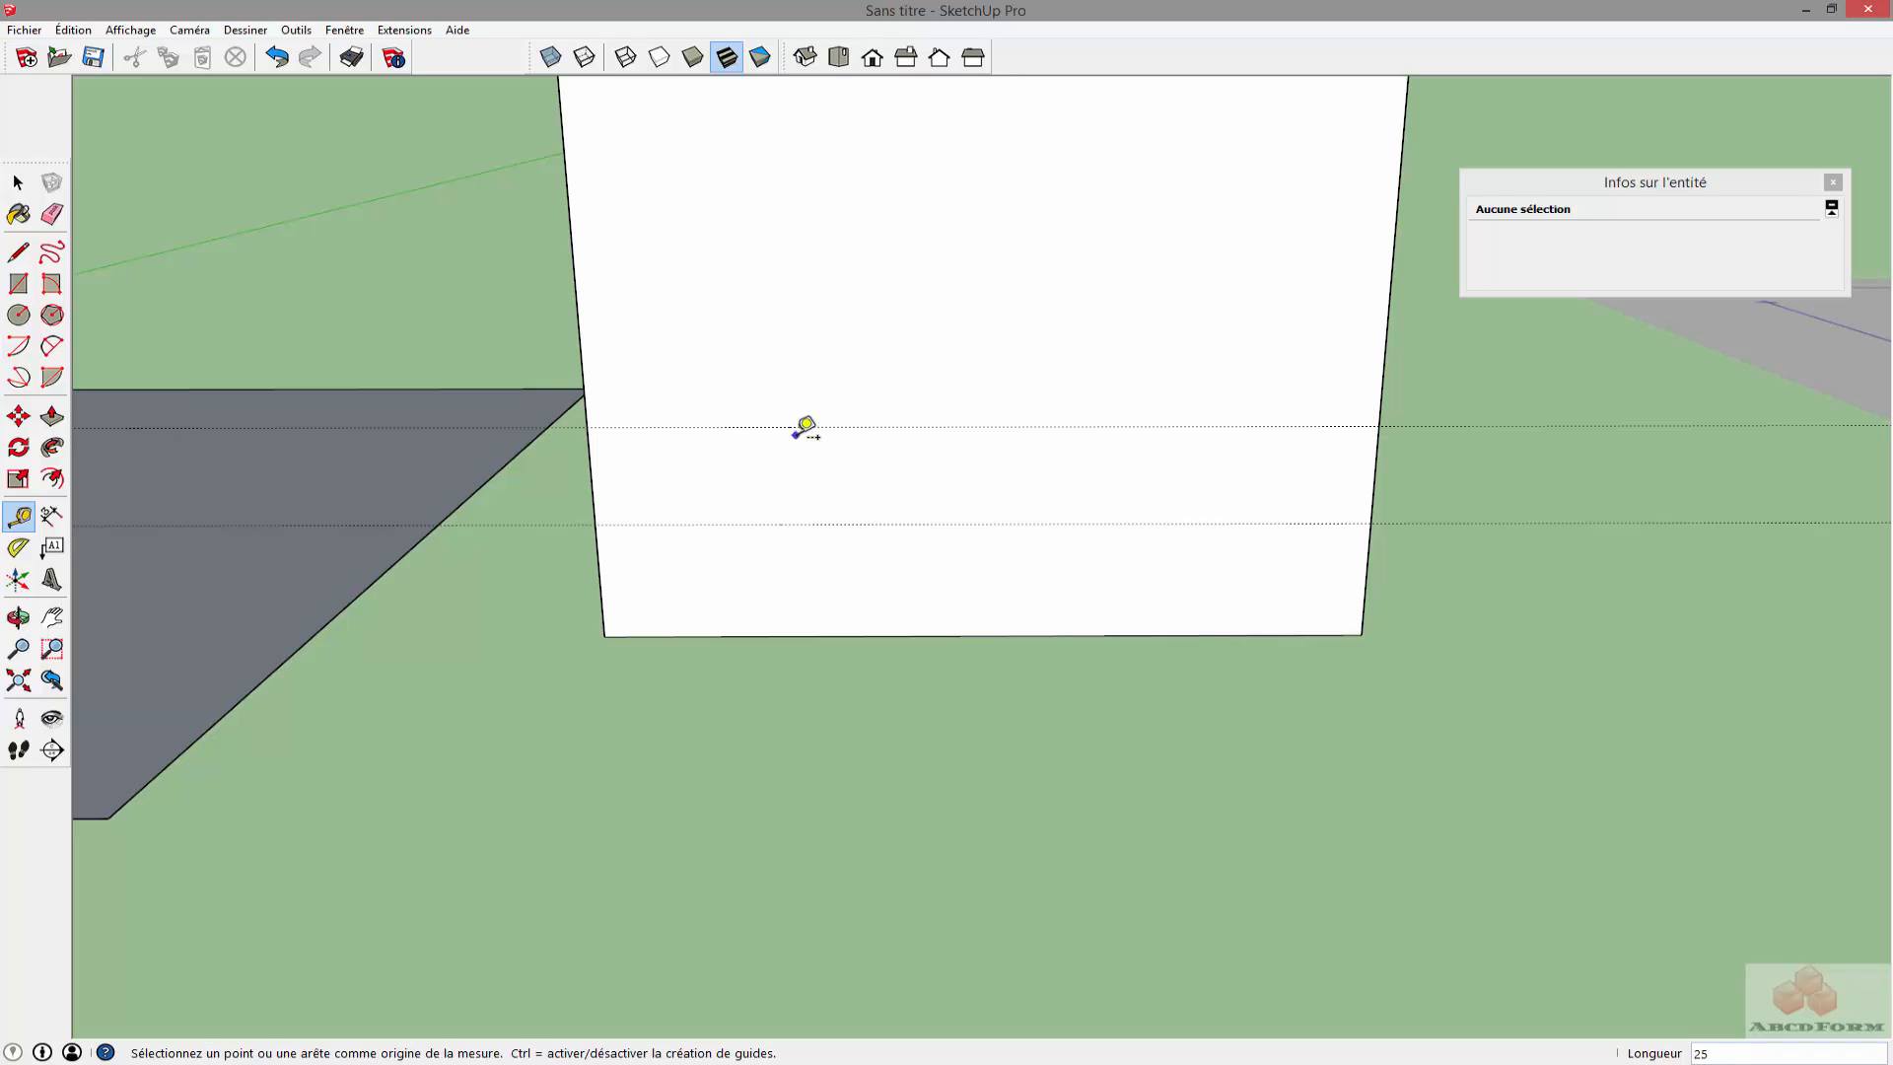
# Add a 50 cm guide segment along the upper horizontal guide, starting at the front face's left edge
pyautogui.click(588, 426)
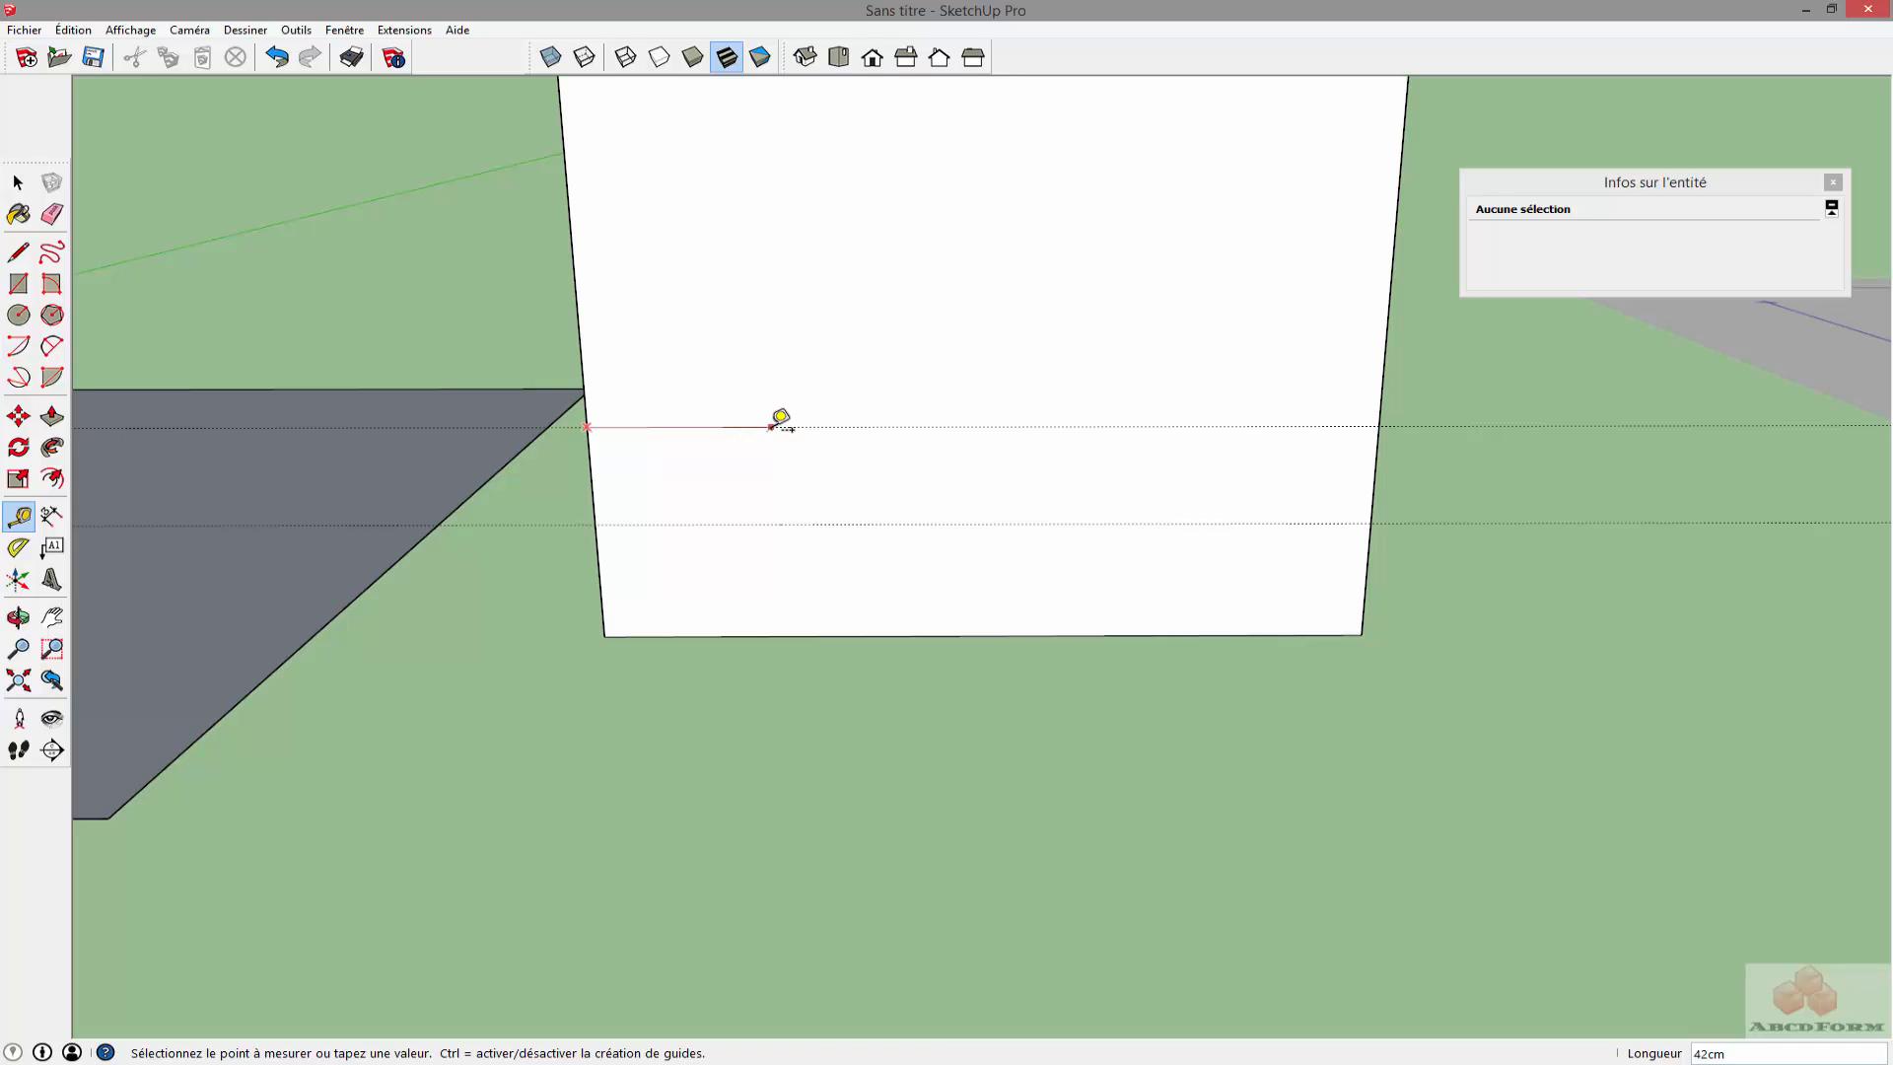
pyautogui.write('50')
pyautogui.press('Return')
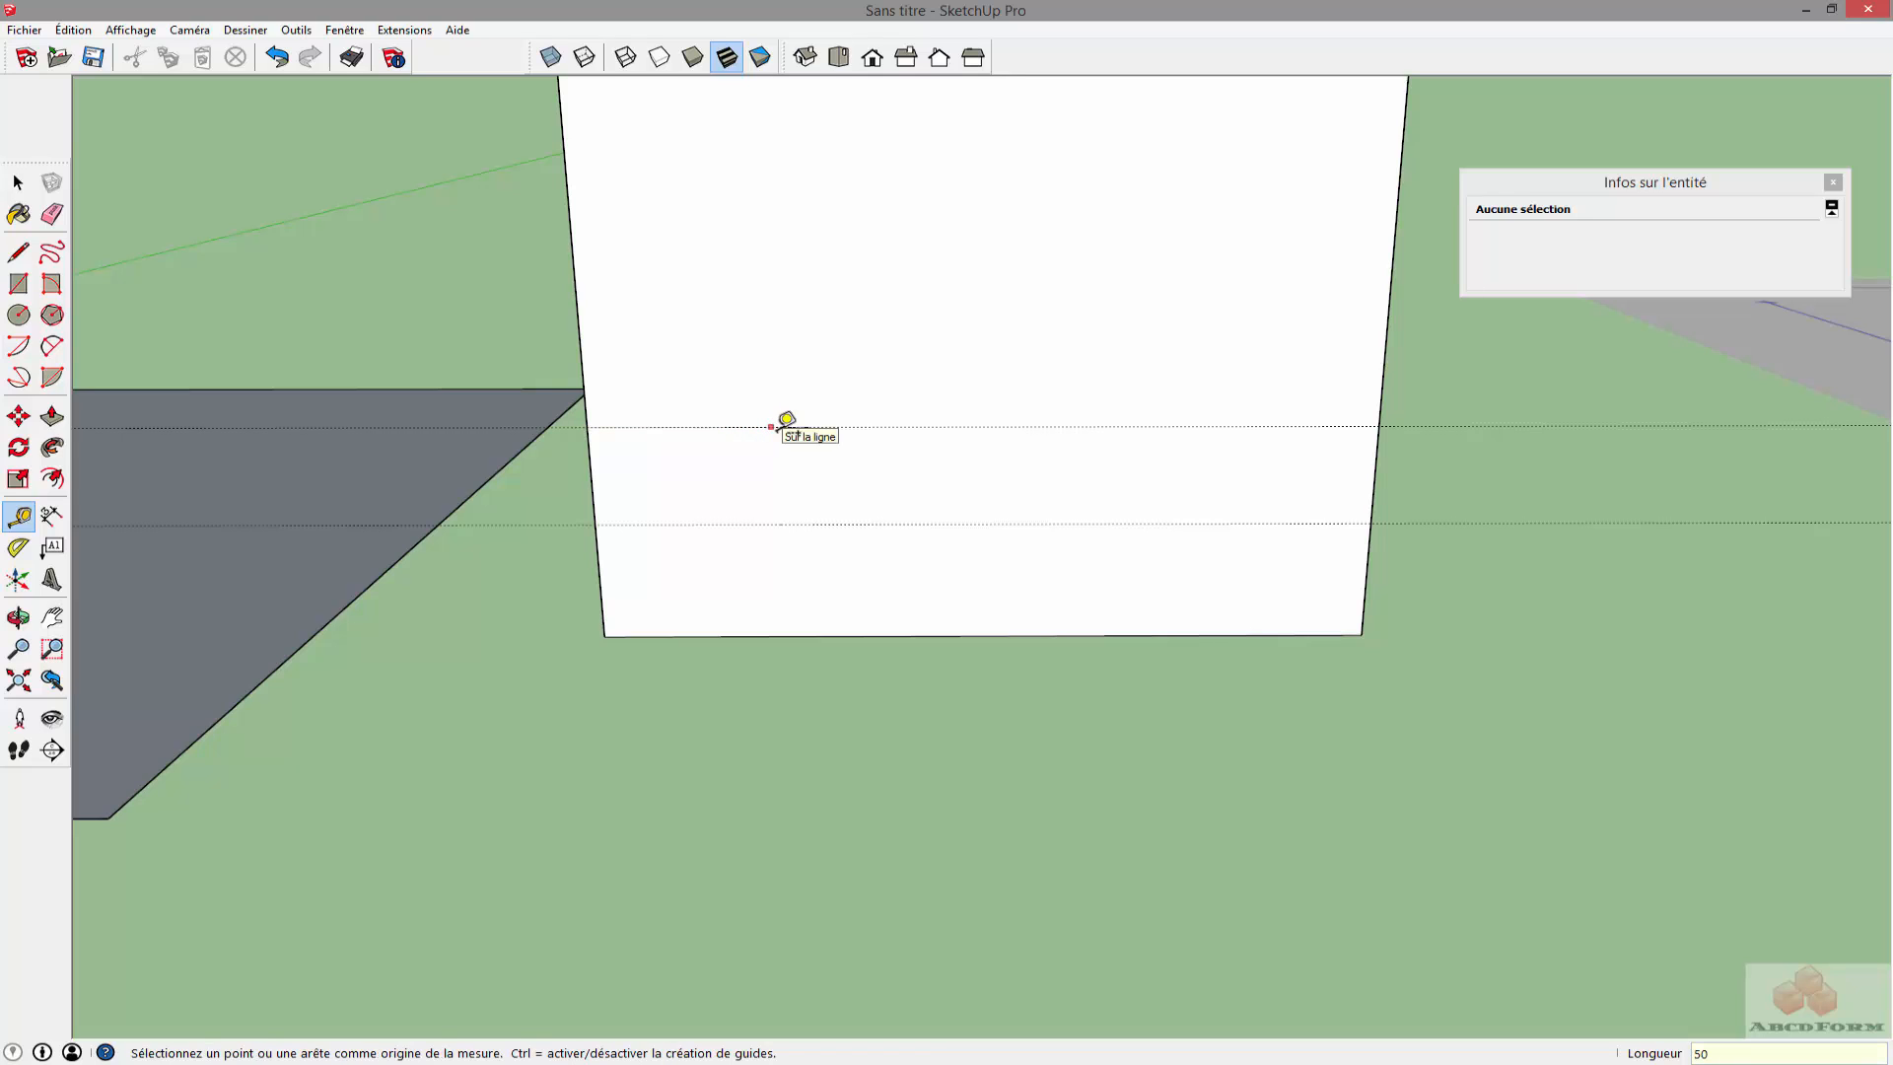
# Add a vertical guide segment from the 50 cm endpoint to the lower horizontal guide, and a vertical guide line from there to the bottom edge
pyautogui.scroll(3, 850, 431)
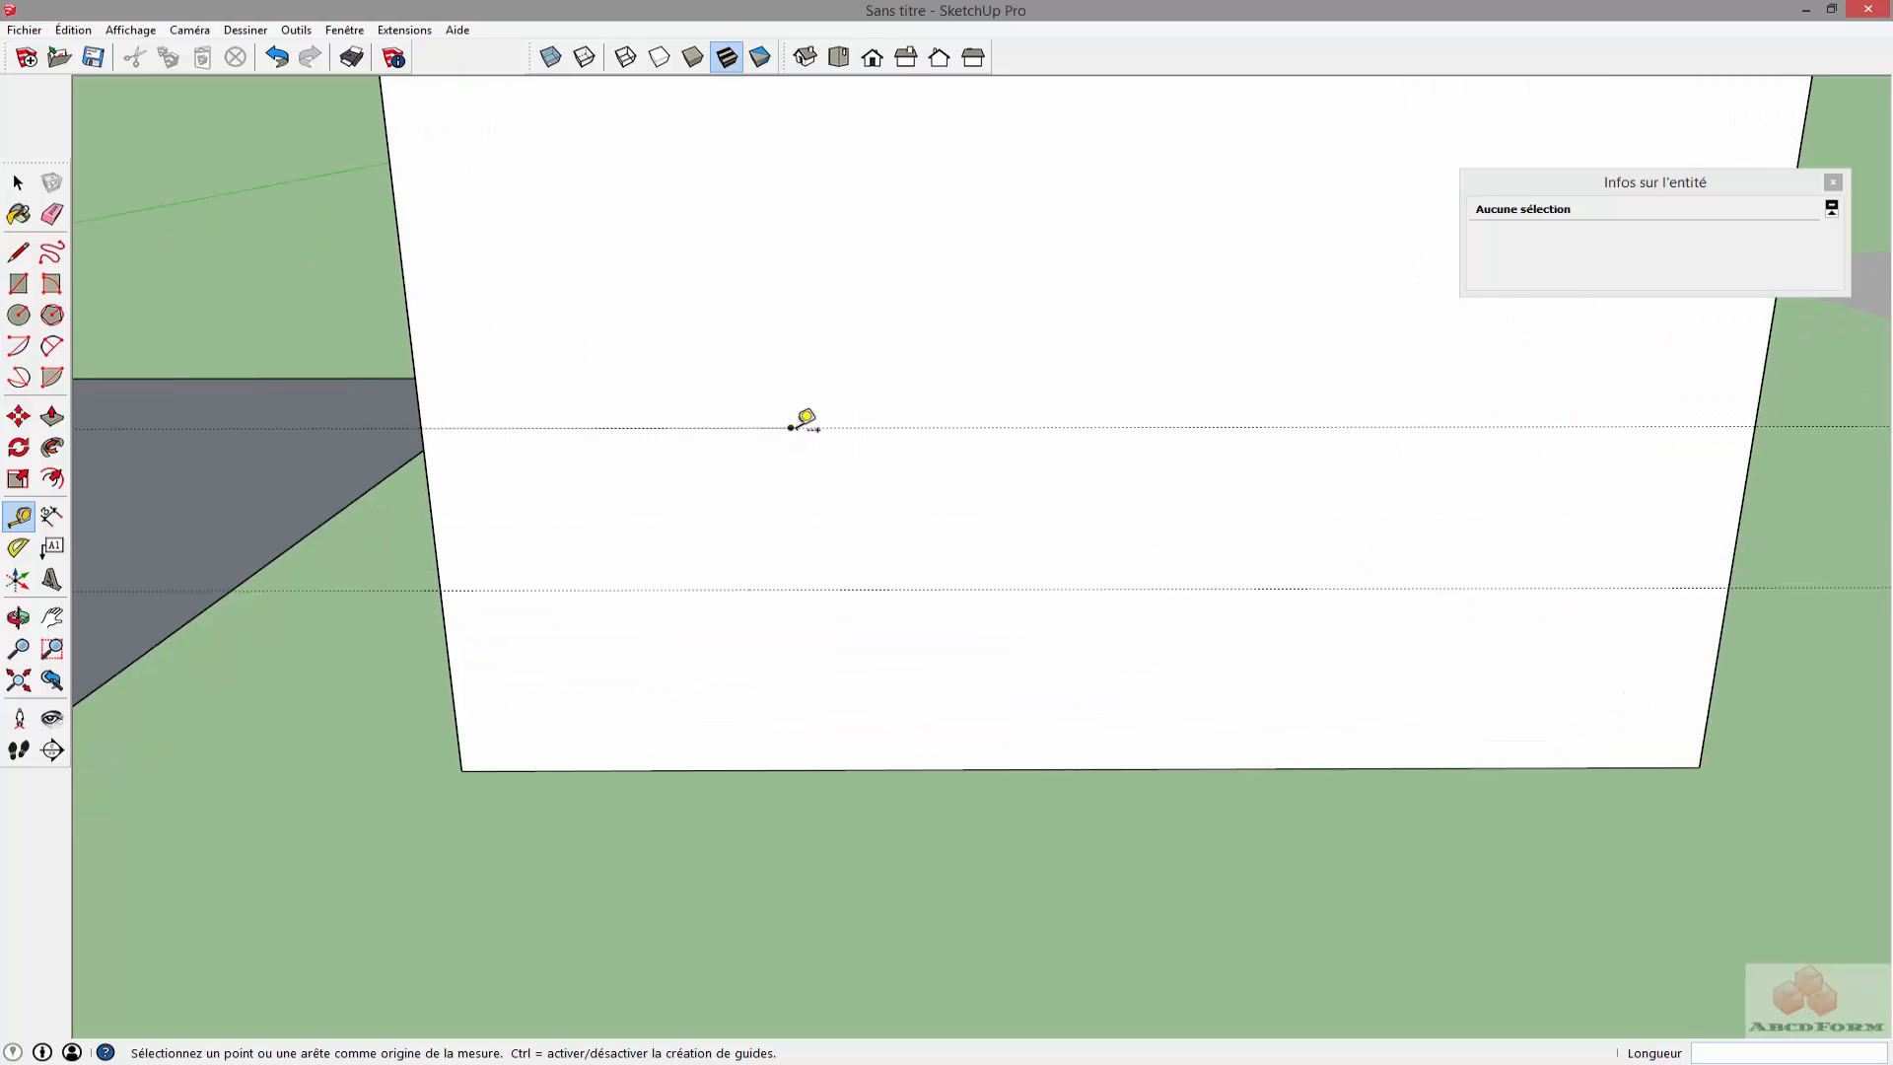
pyautogui.click(791, 428)
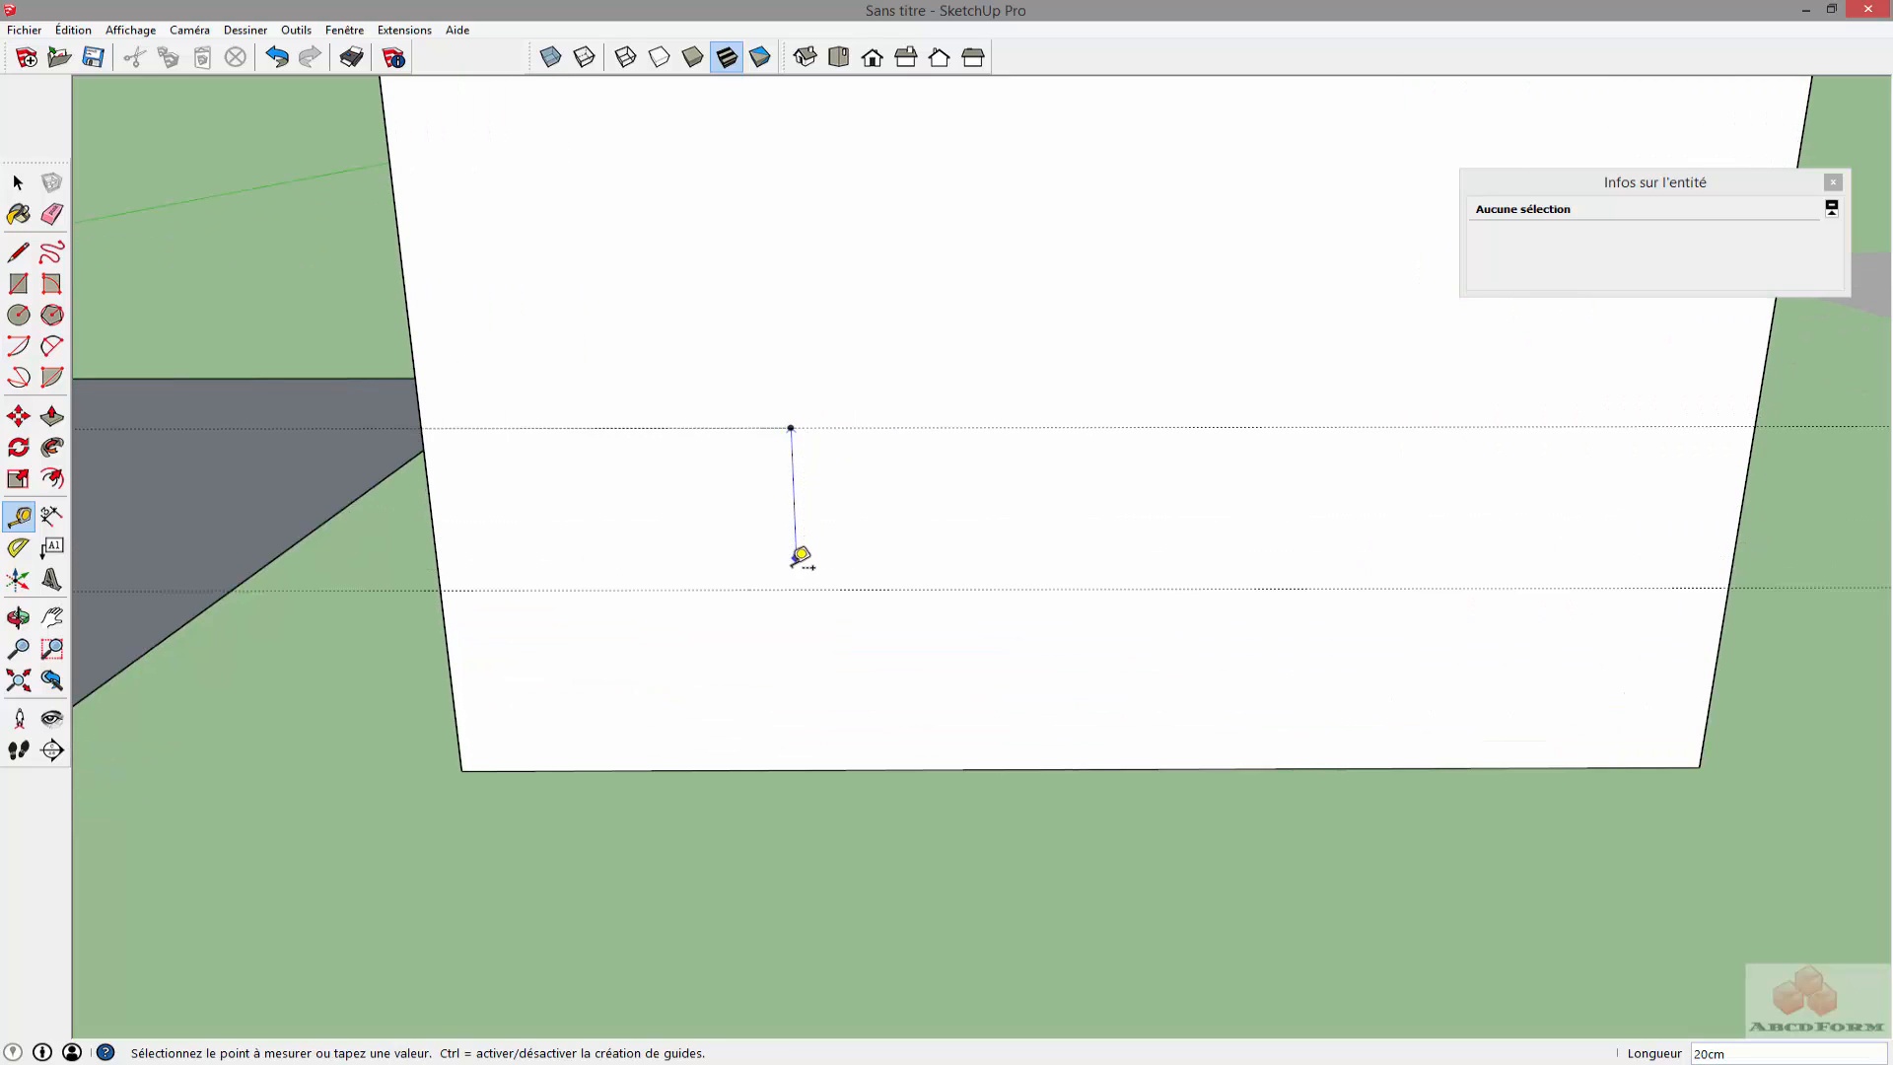
pyautogui.click(798, 590)
pyautogui.scroll(-3, 856, 603)
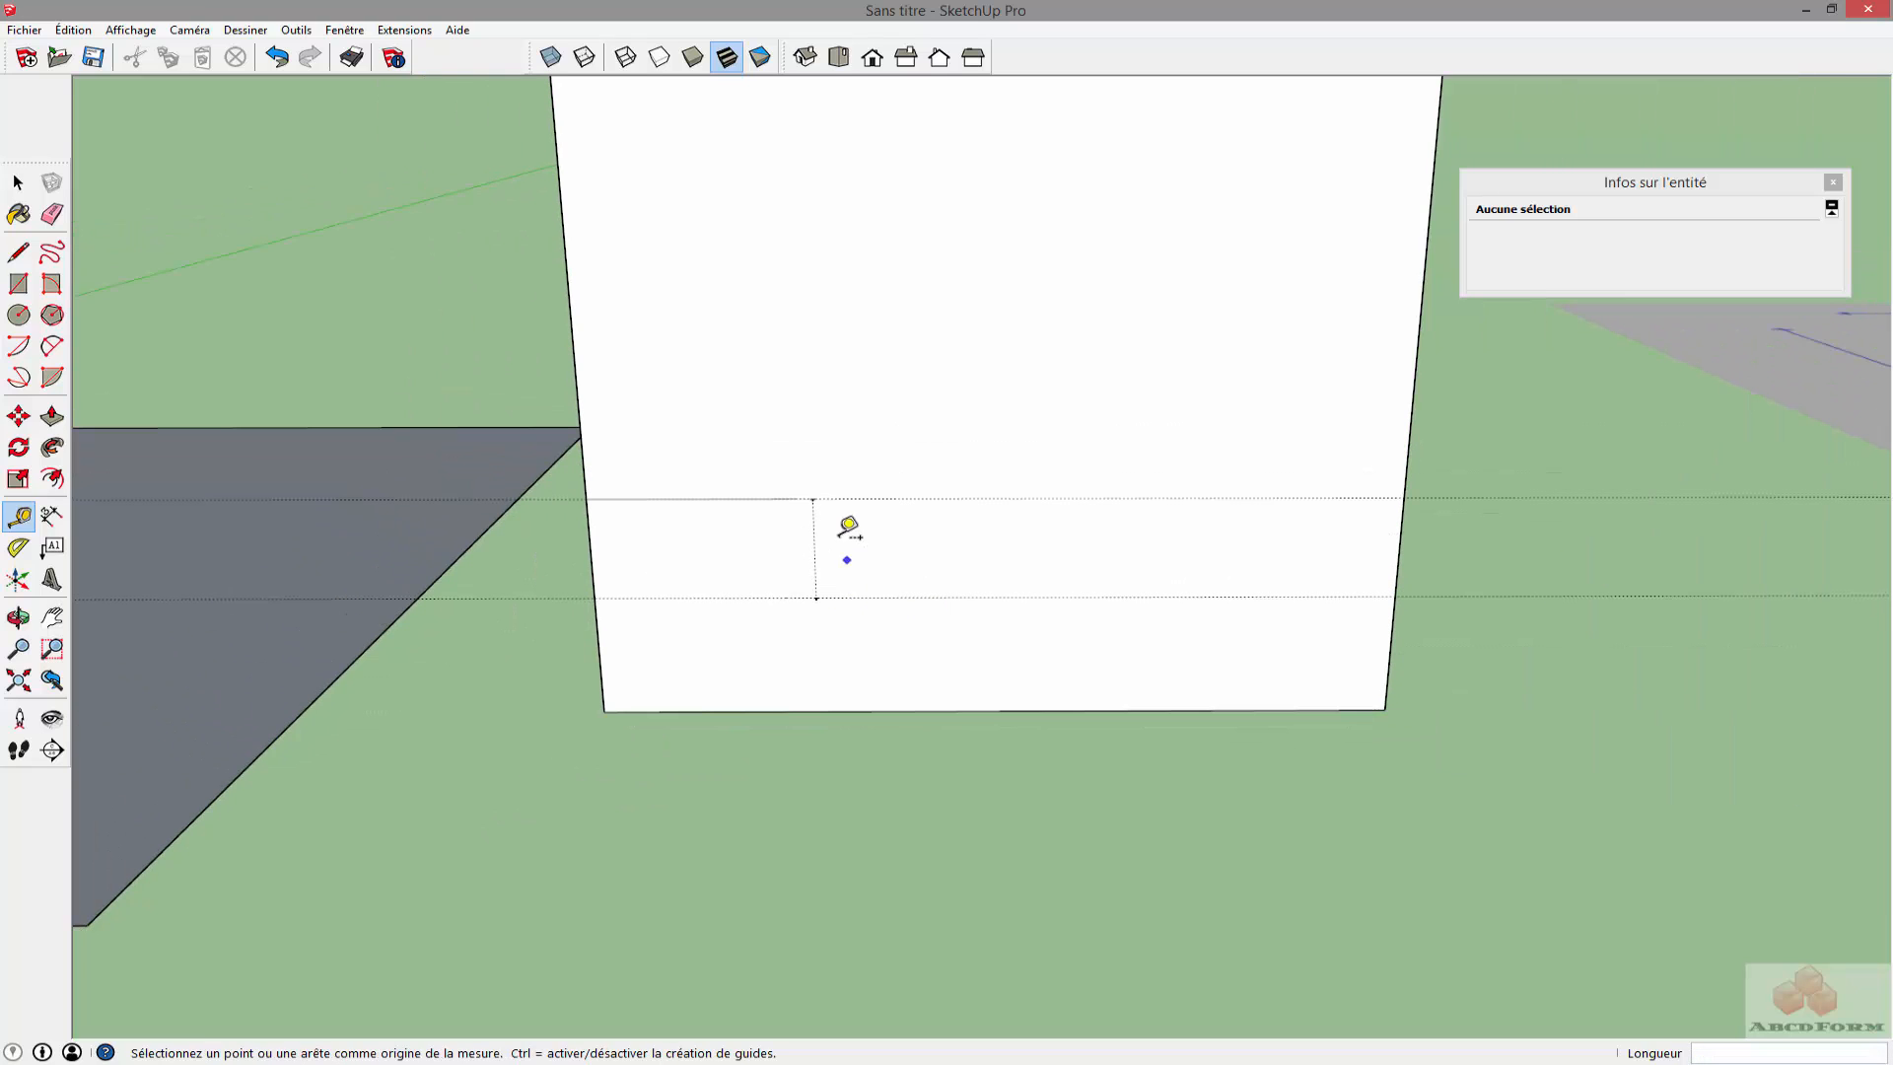
pyautogui.click(815, 598)
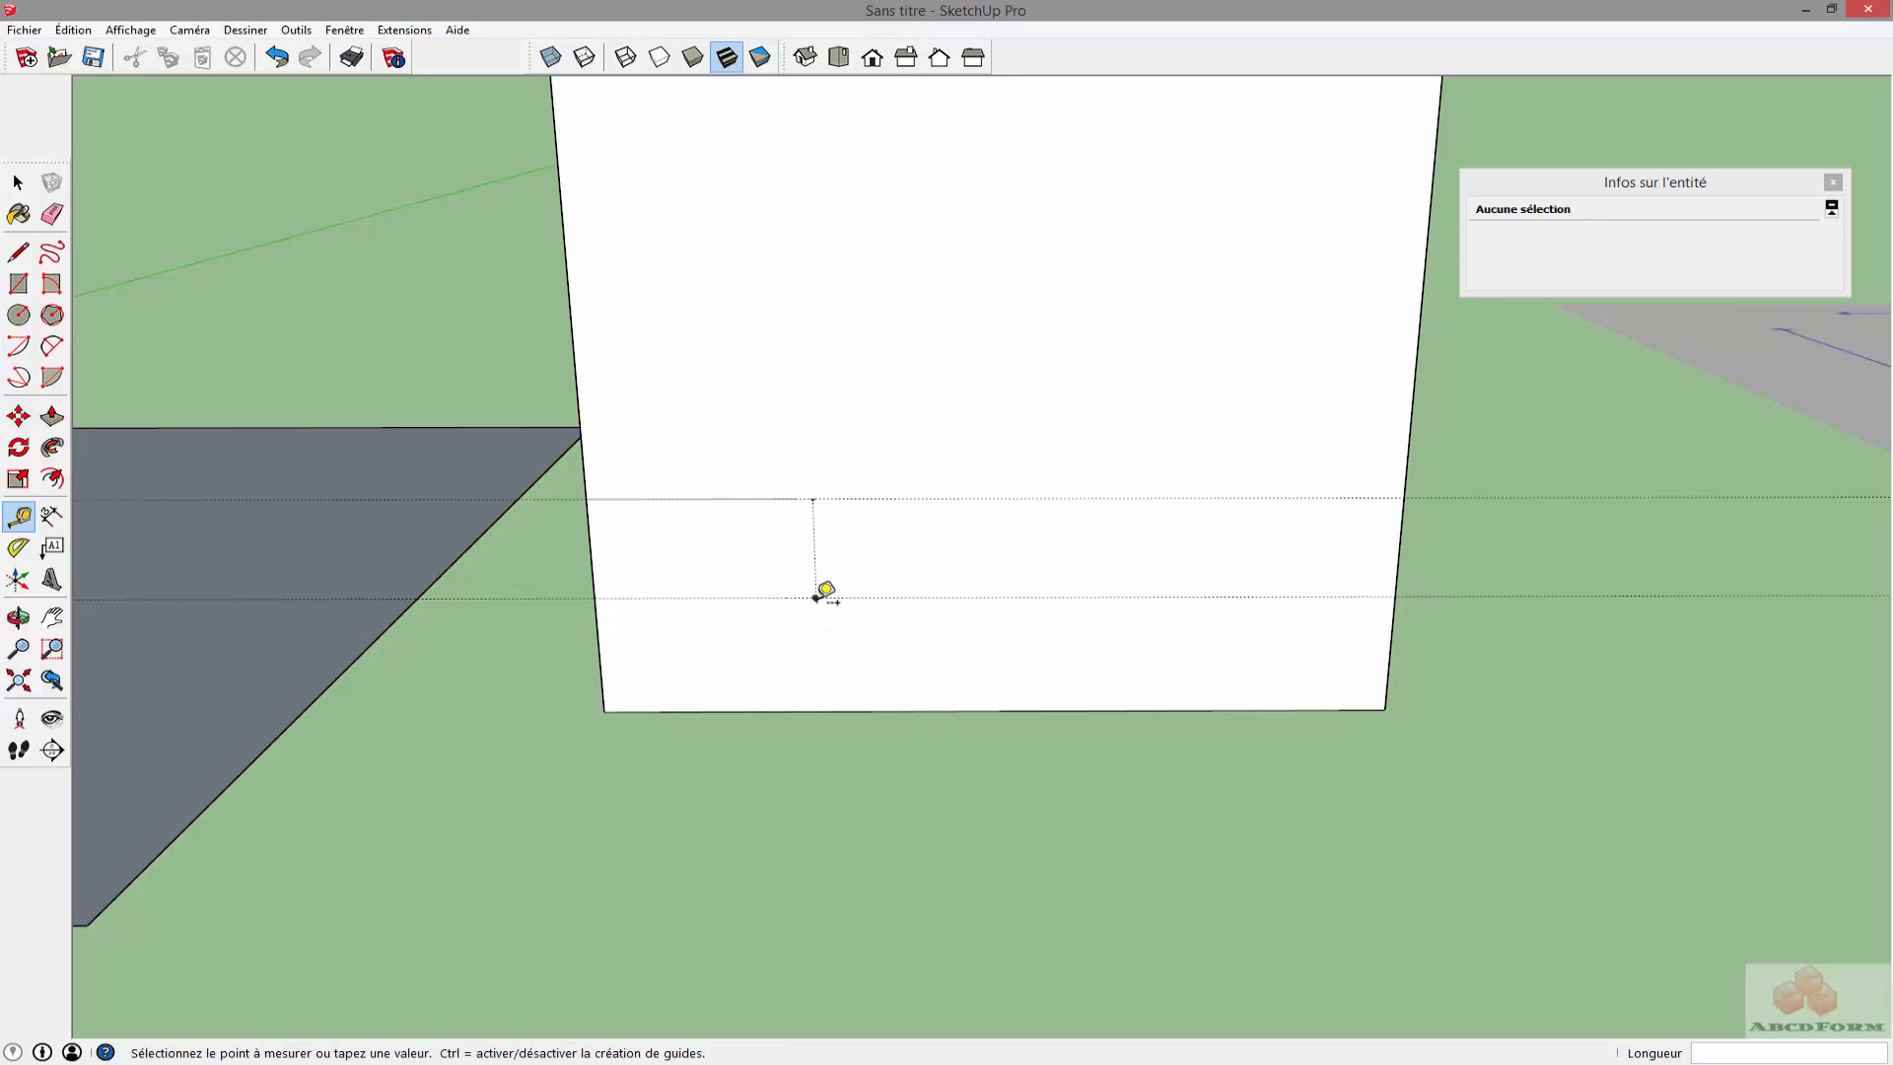
pyautogui.click(821, 709)
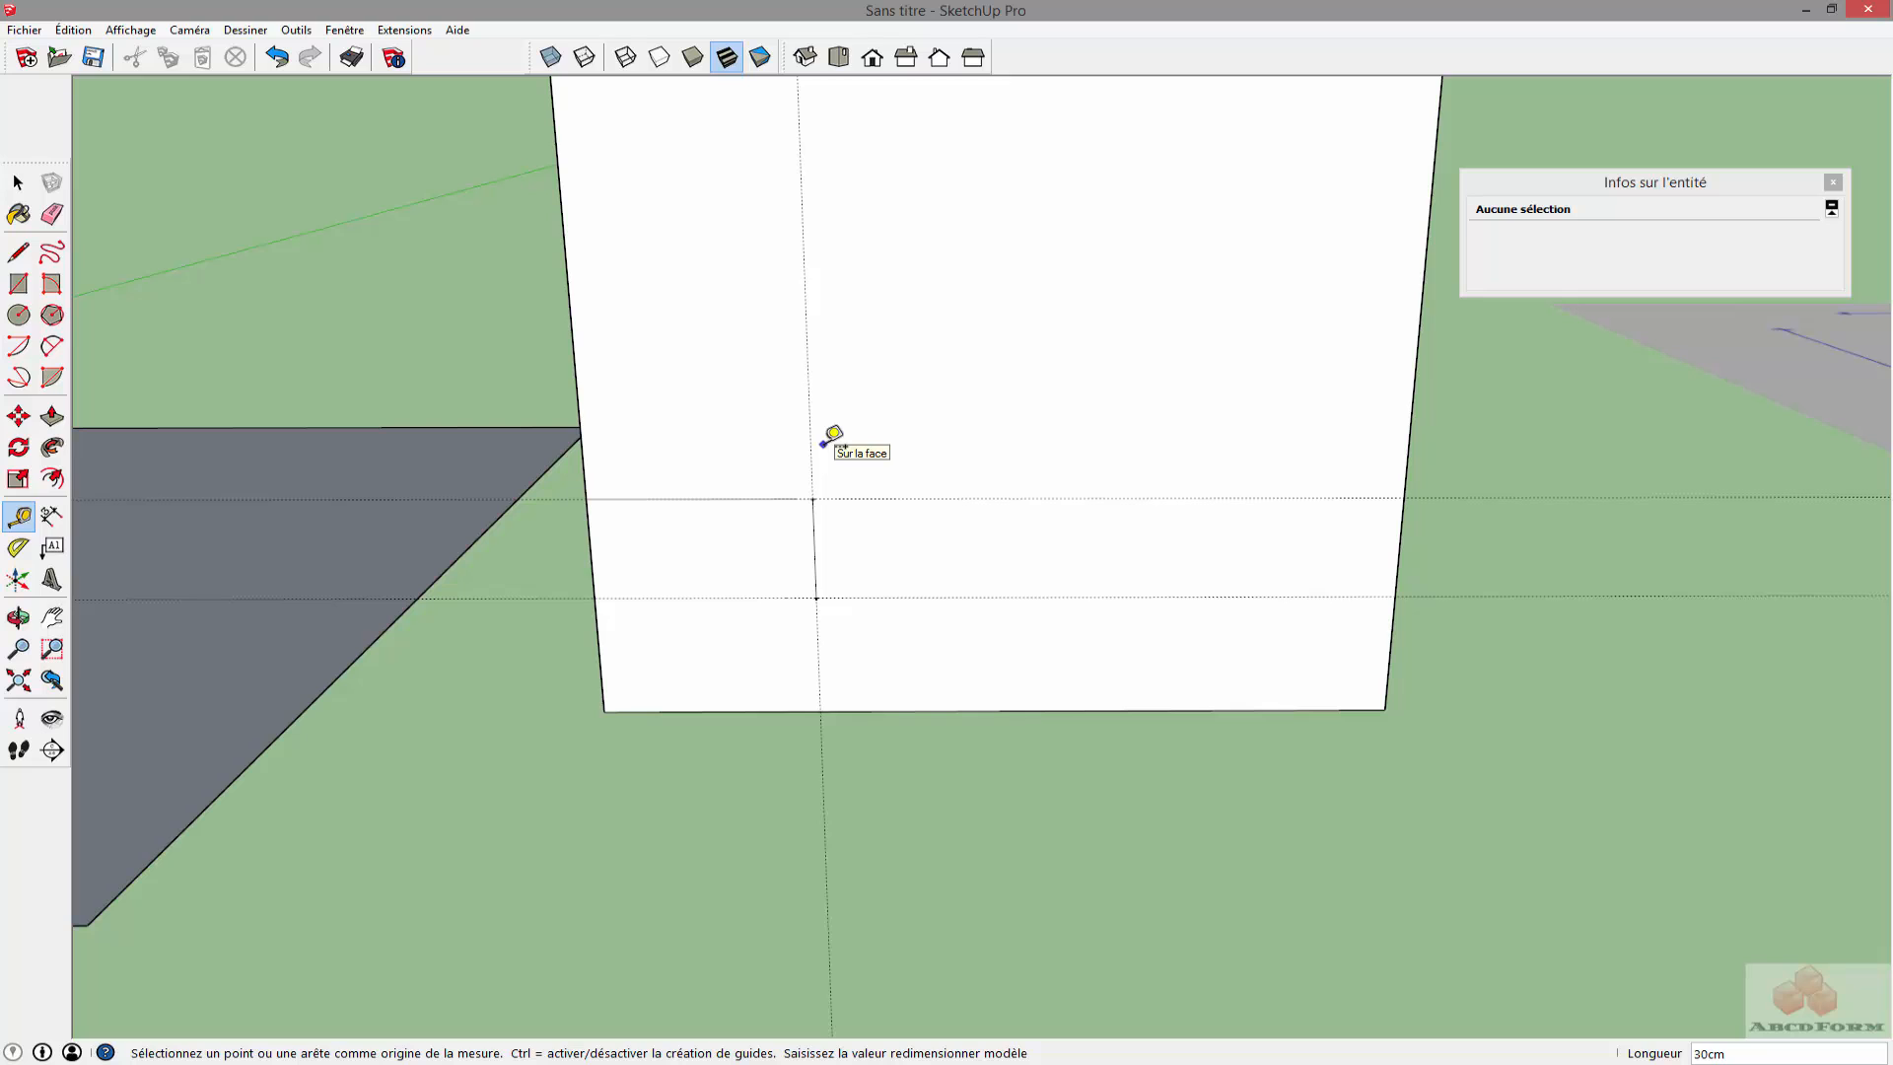
# Copy the vertical guide line 25 cm to the right along the cube's front face
pyautogui.press('m')
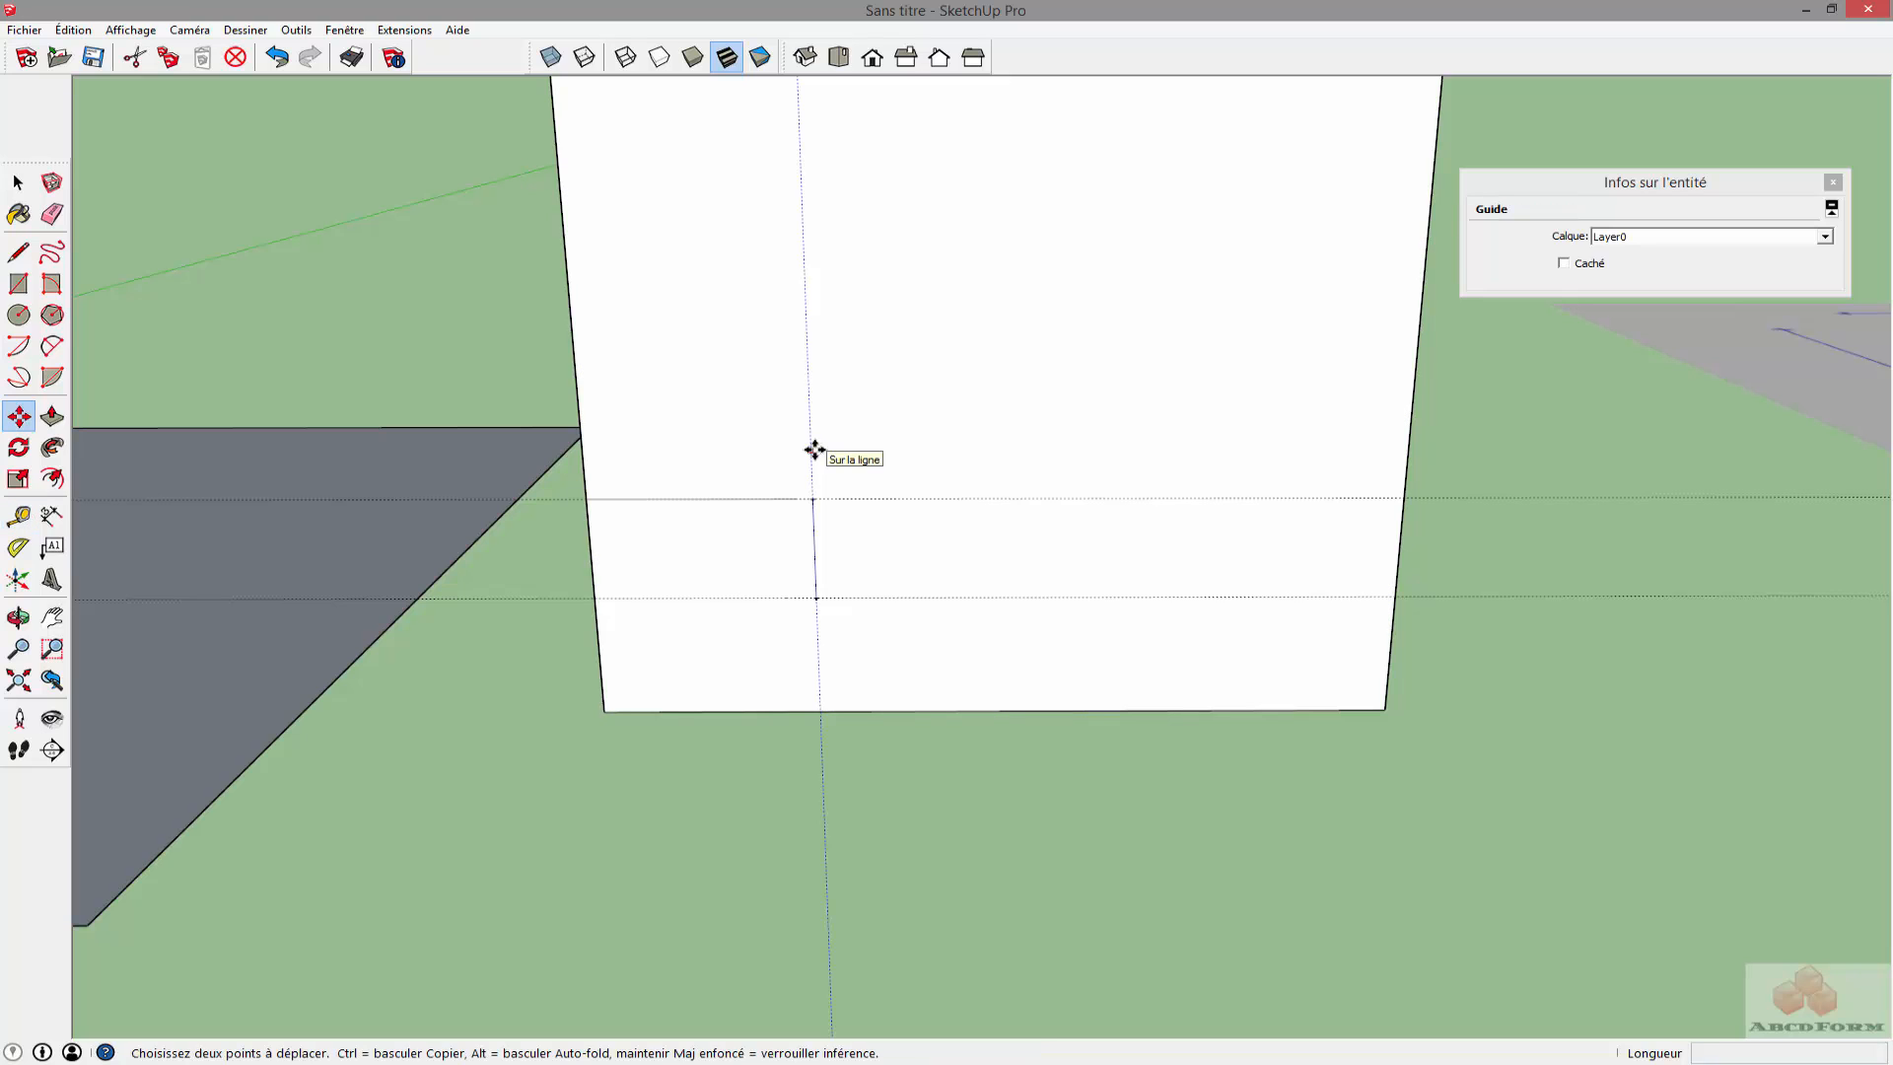
pyautogui.click(814, 449)
pyautogui.press('ctrl')
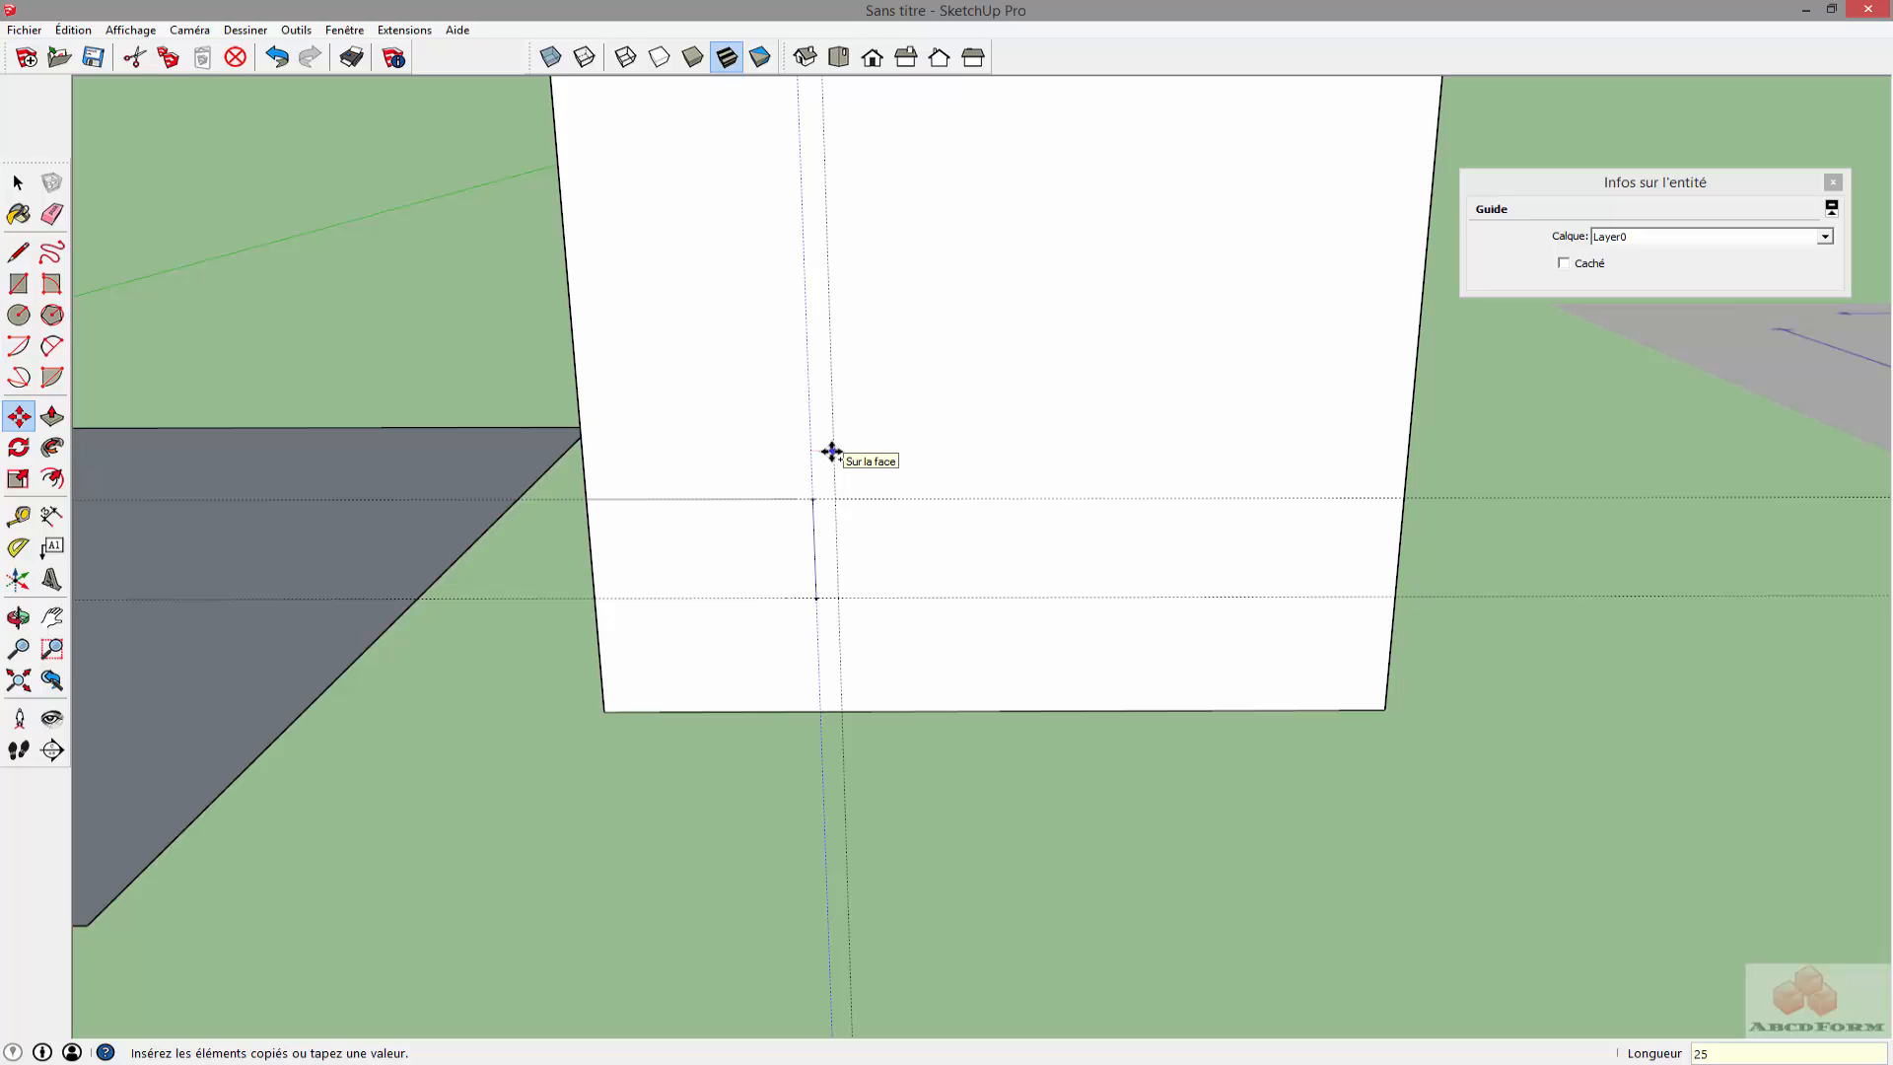
pyautogui.write('25')
pyautogui.press('Return')
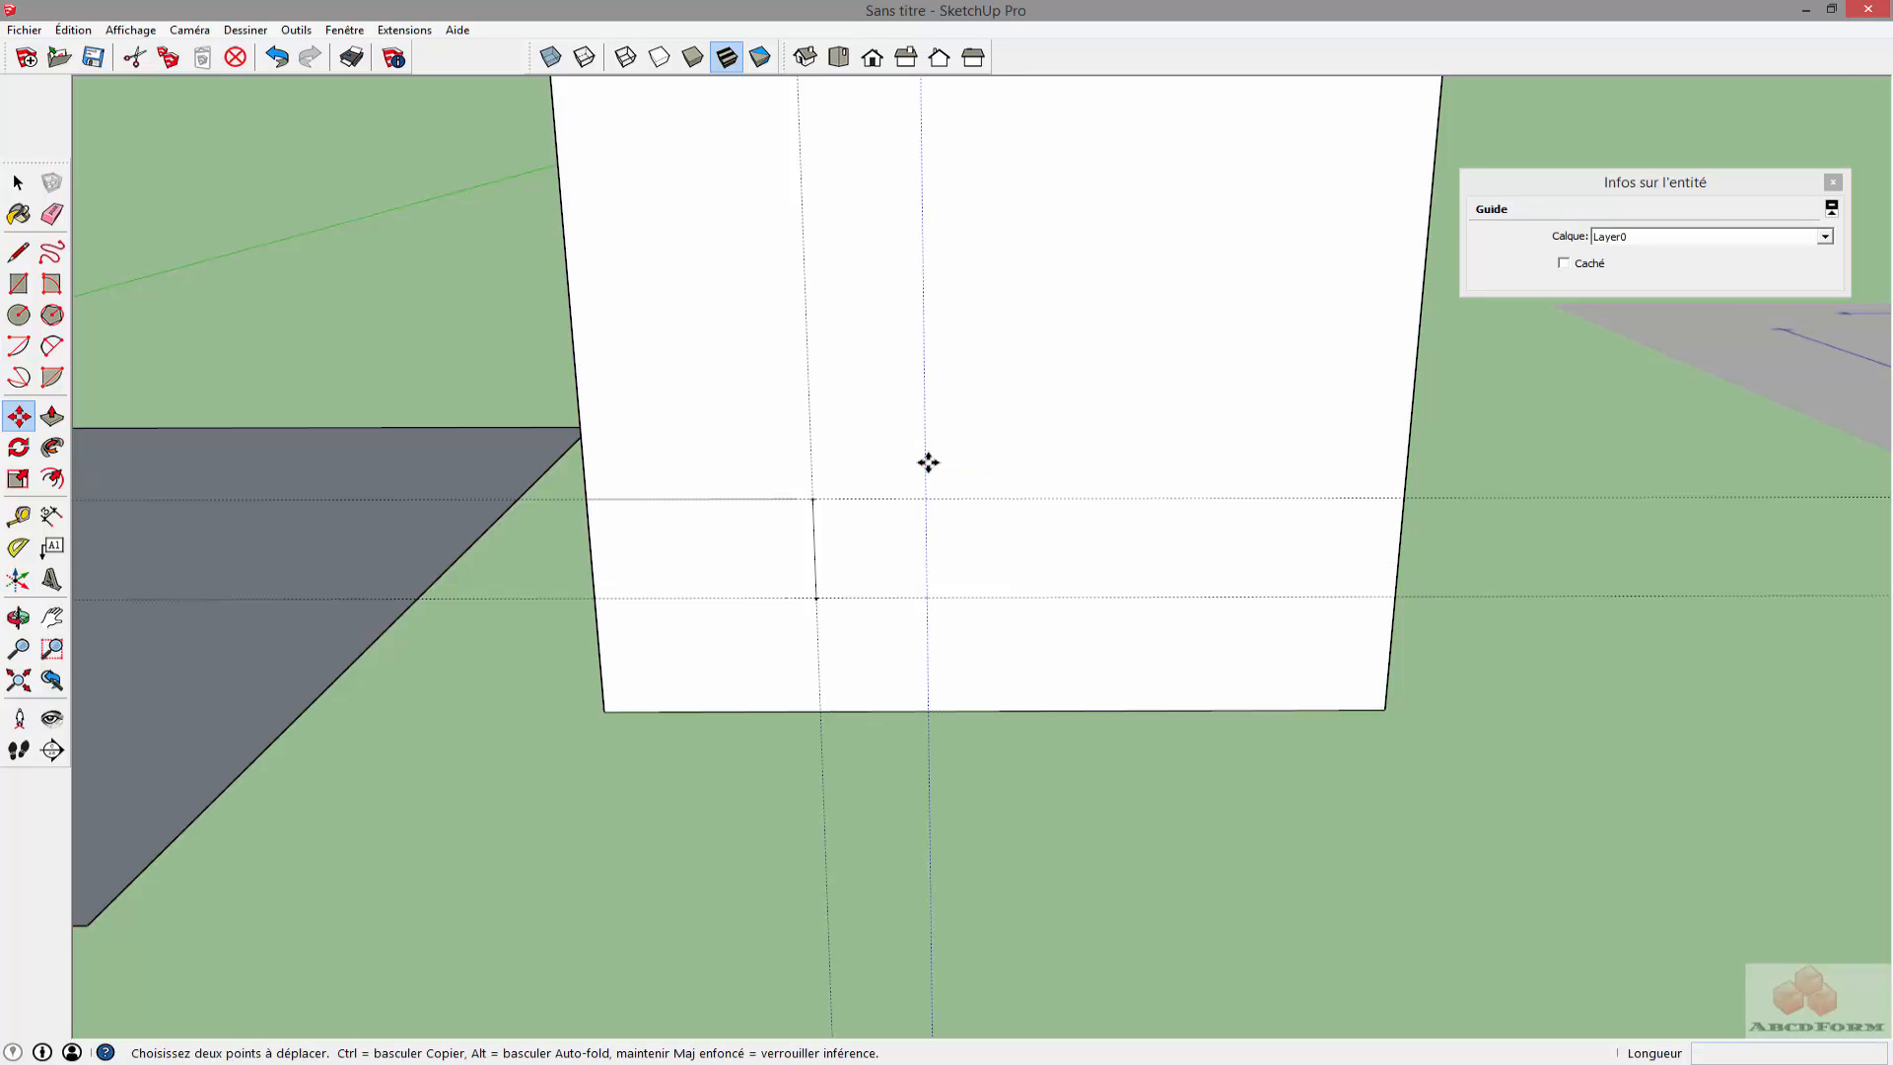
# Copy the new vertical guide 15 cm to the right and multiply the copy with *4
pyautogui.click(926, 461)
pyautogui.press('ctrl')
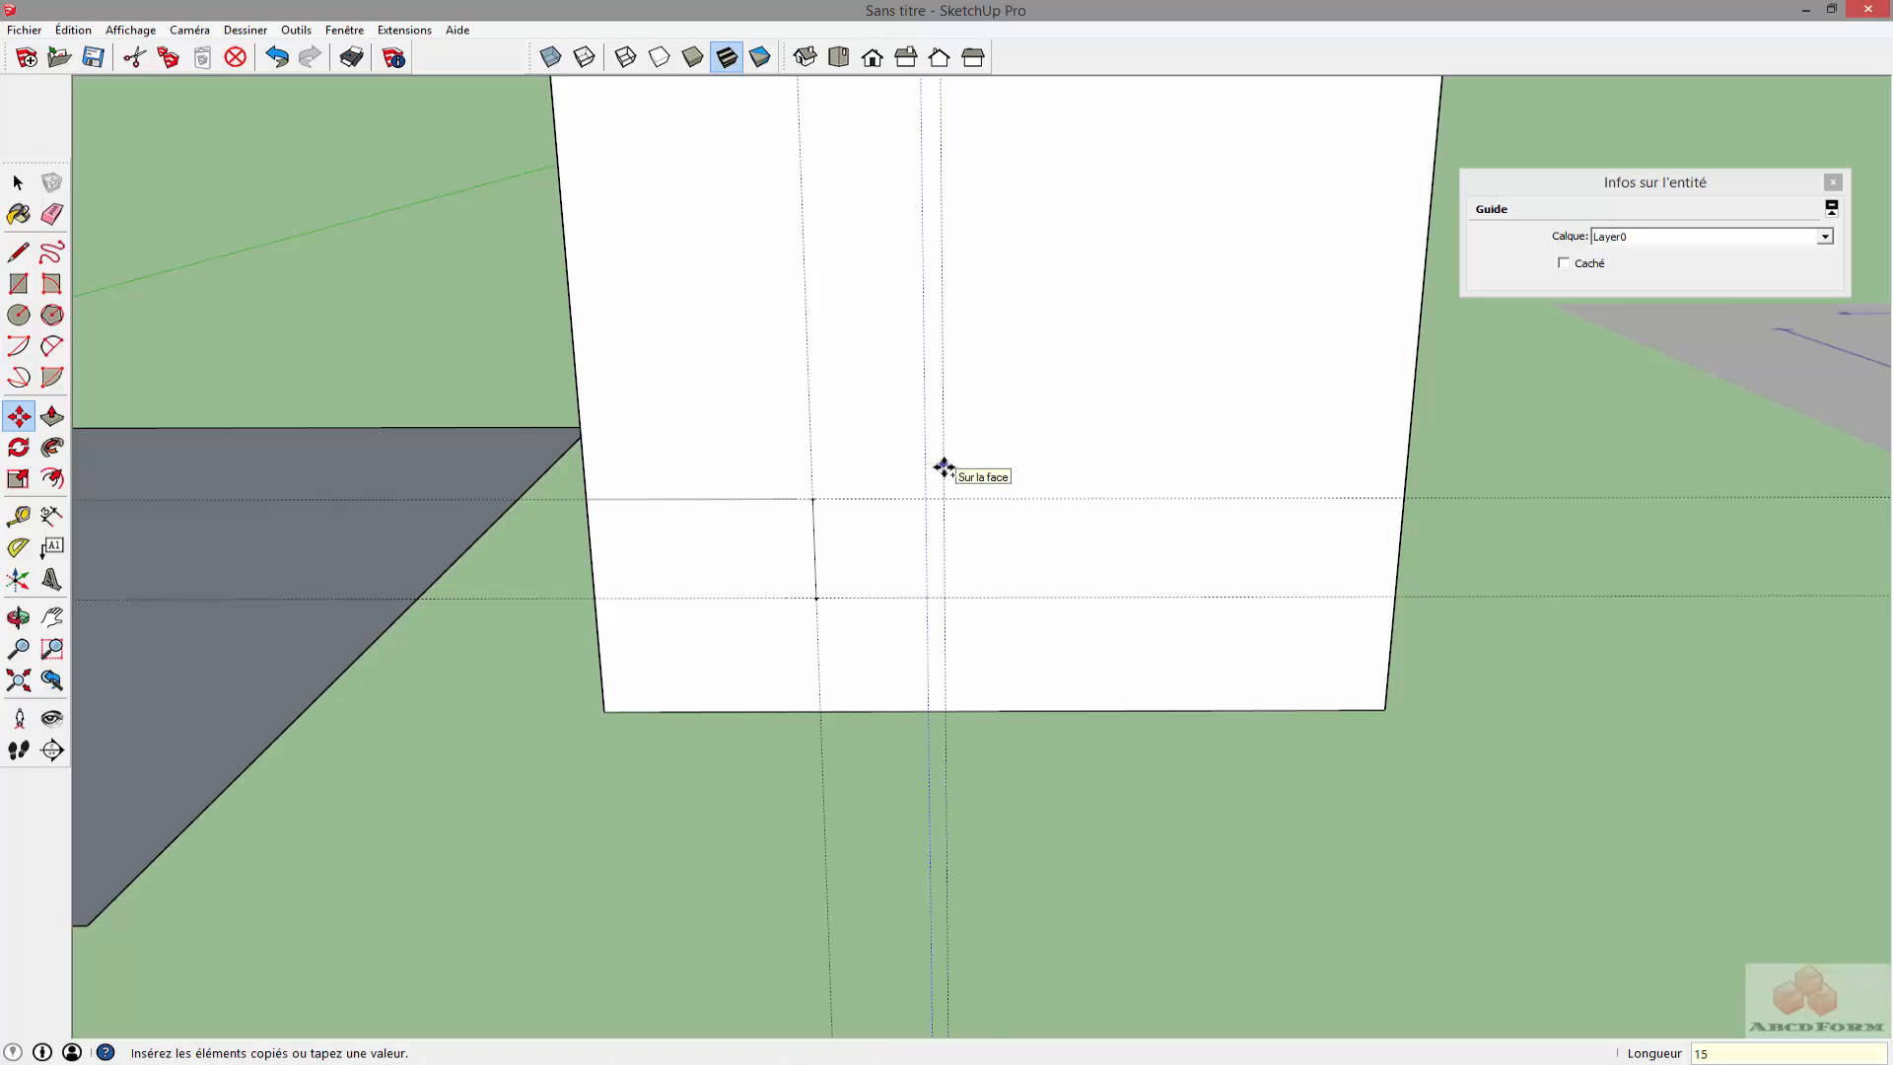
pyautogui.press('Return')
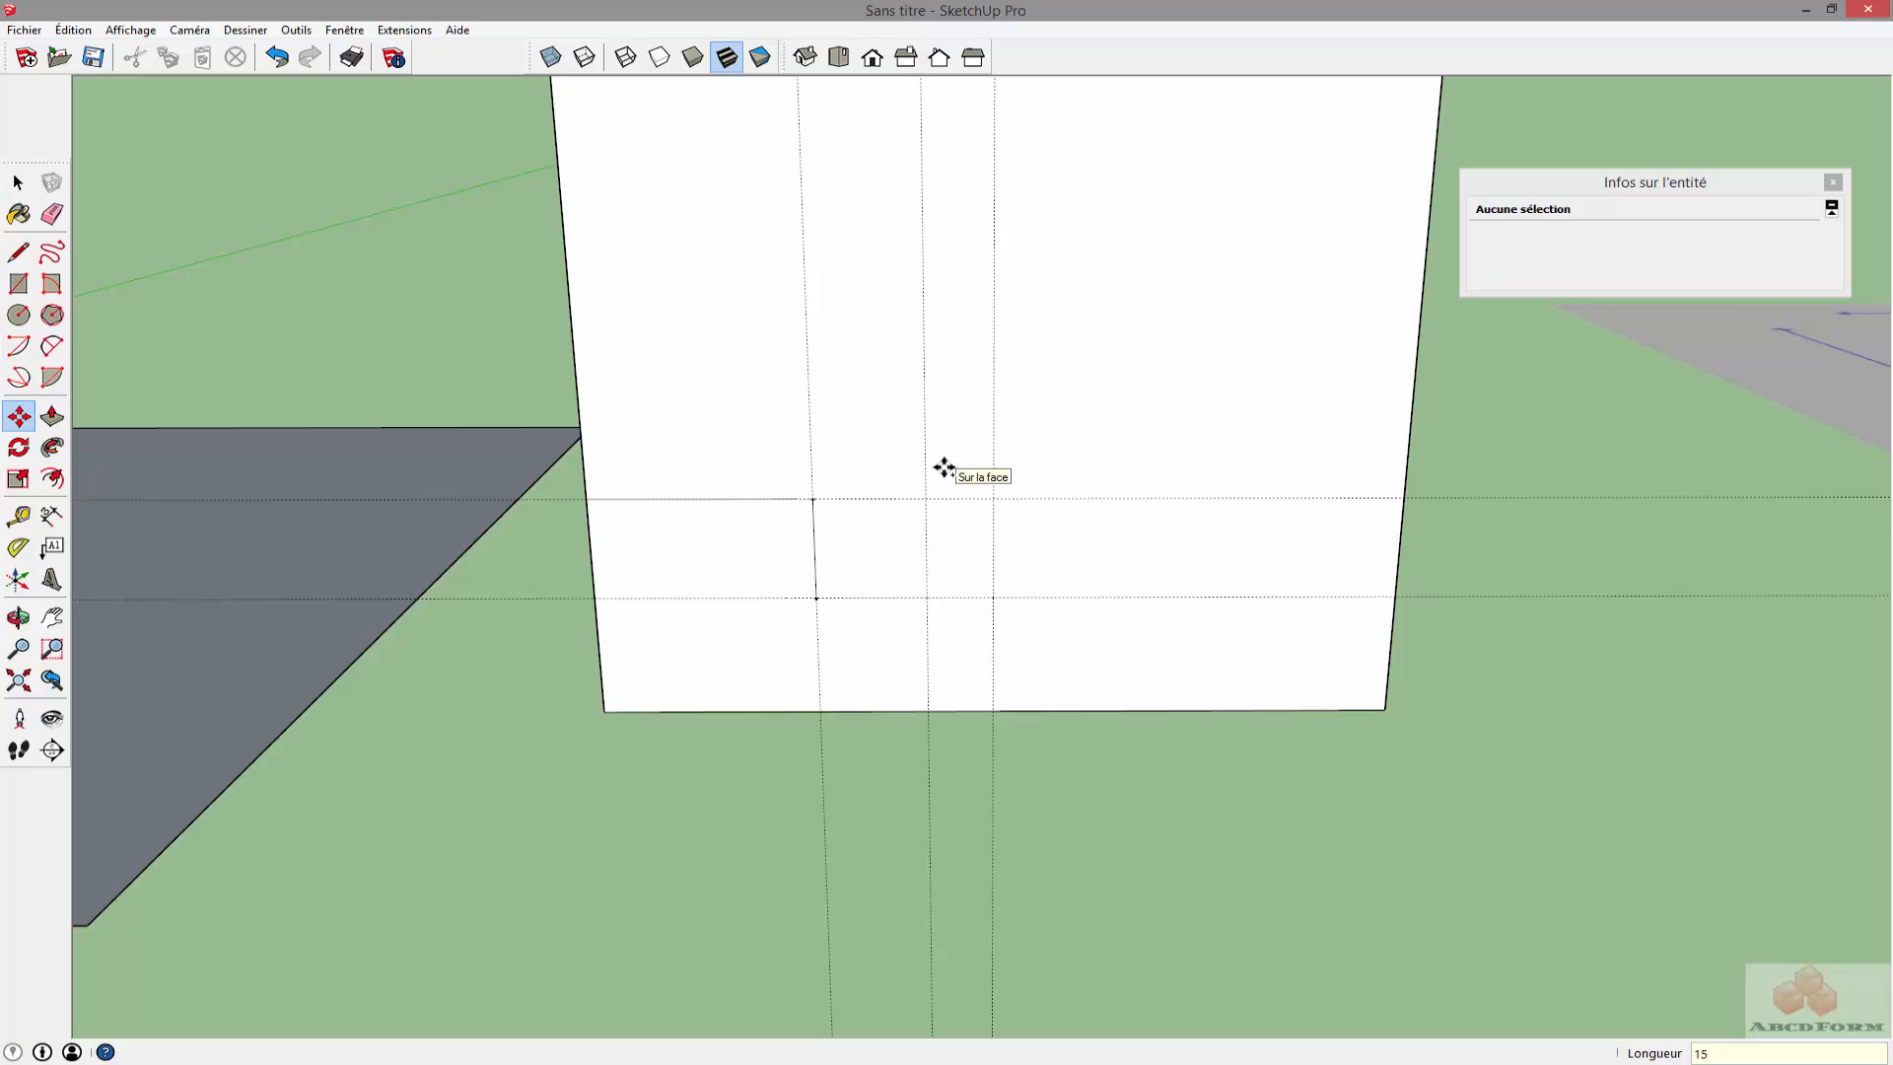
pyautogui.write('*')
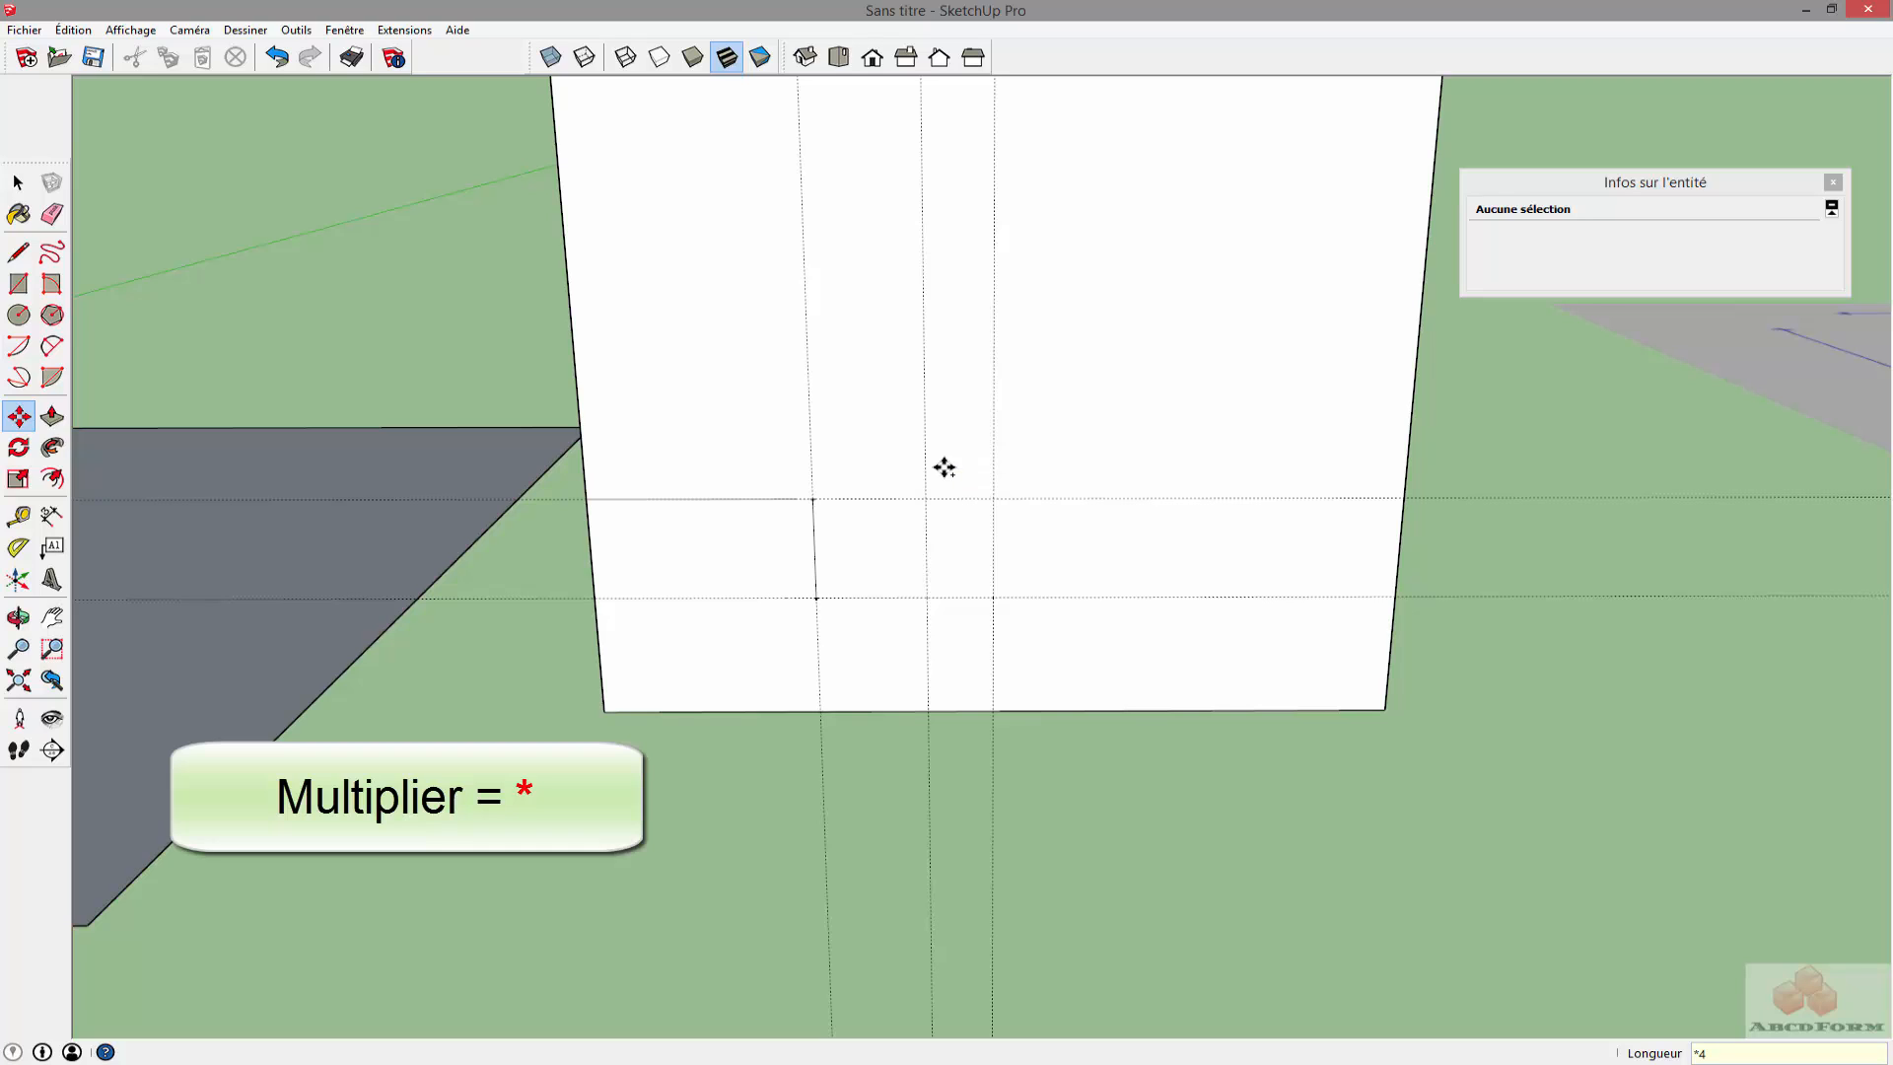
pyautogui.press('Return')
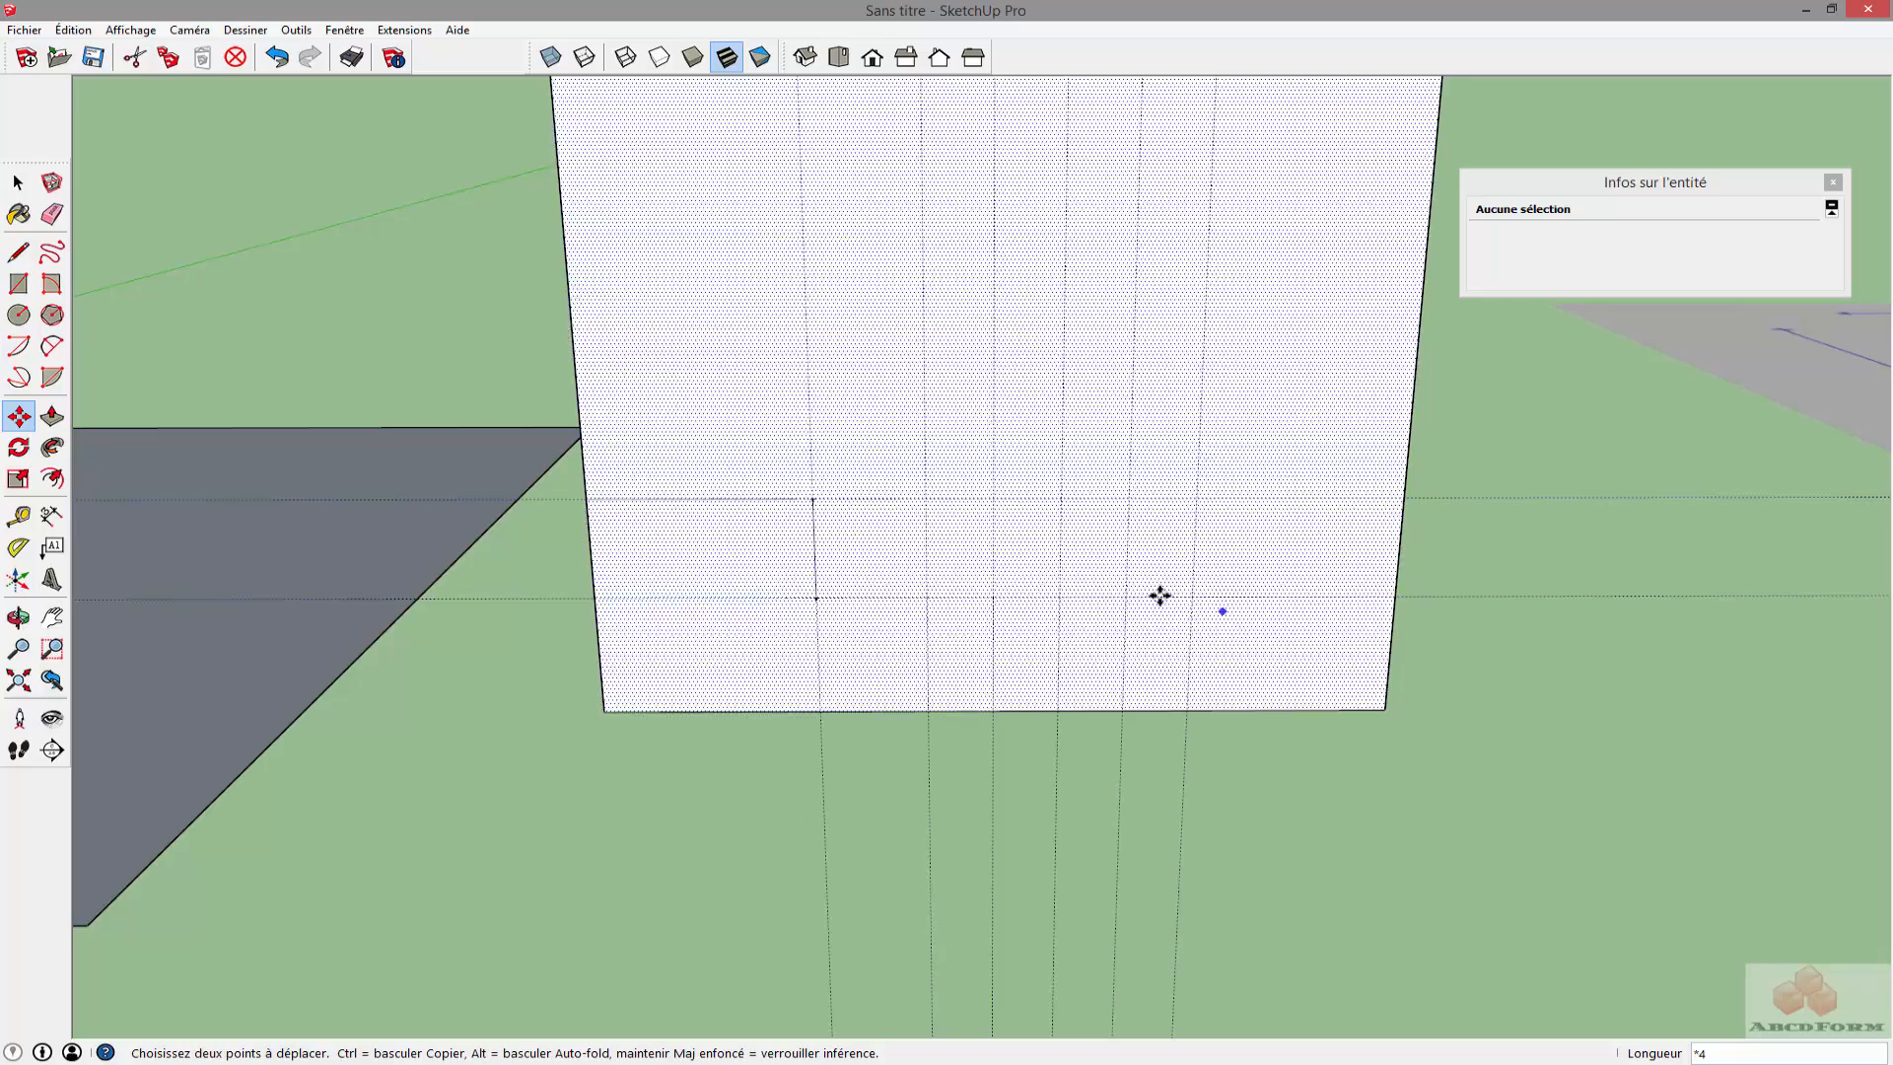
# Draw two crossing diagonal guides through the corners of the cell formed by the second and third vertical guides and the two horizontal guides
pyautogui.click(969, 557)
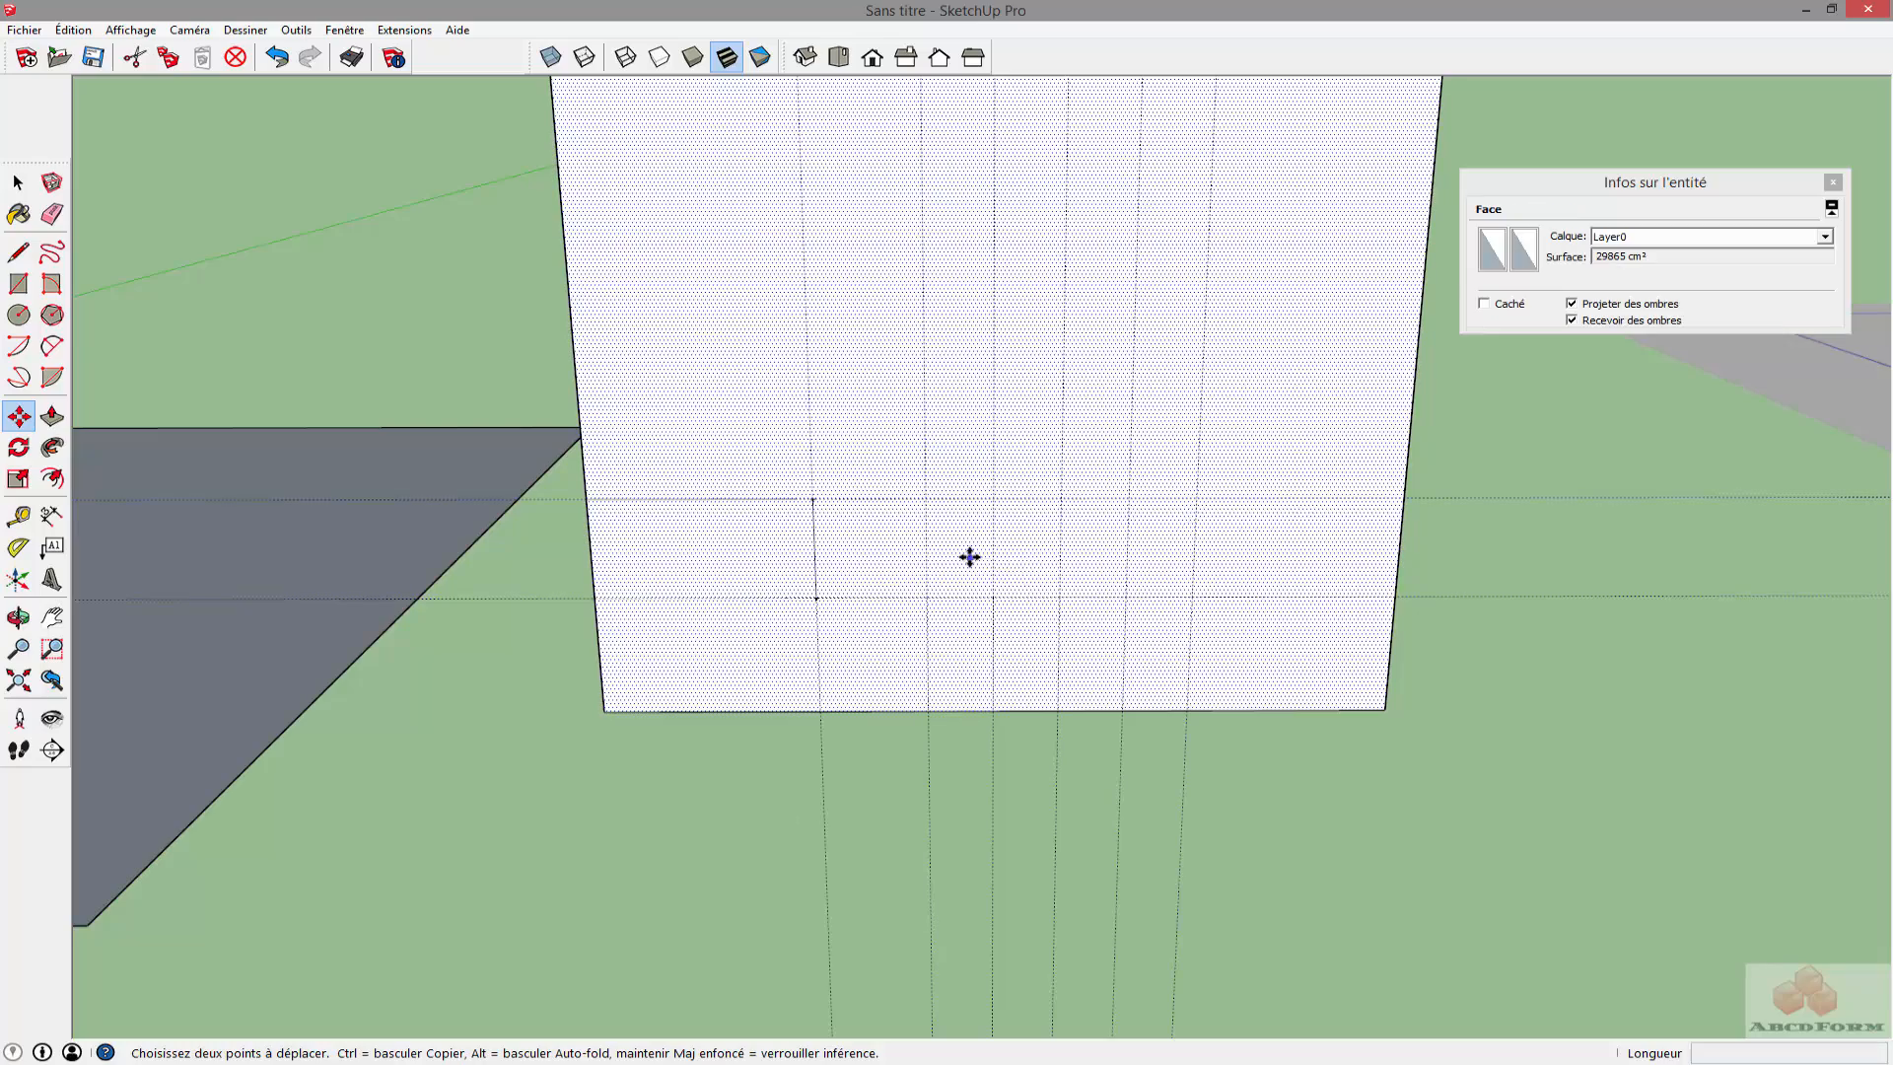
pyautogui.press('t')
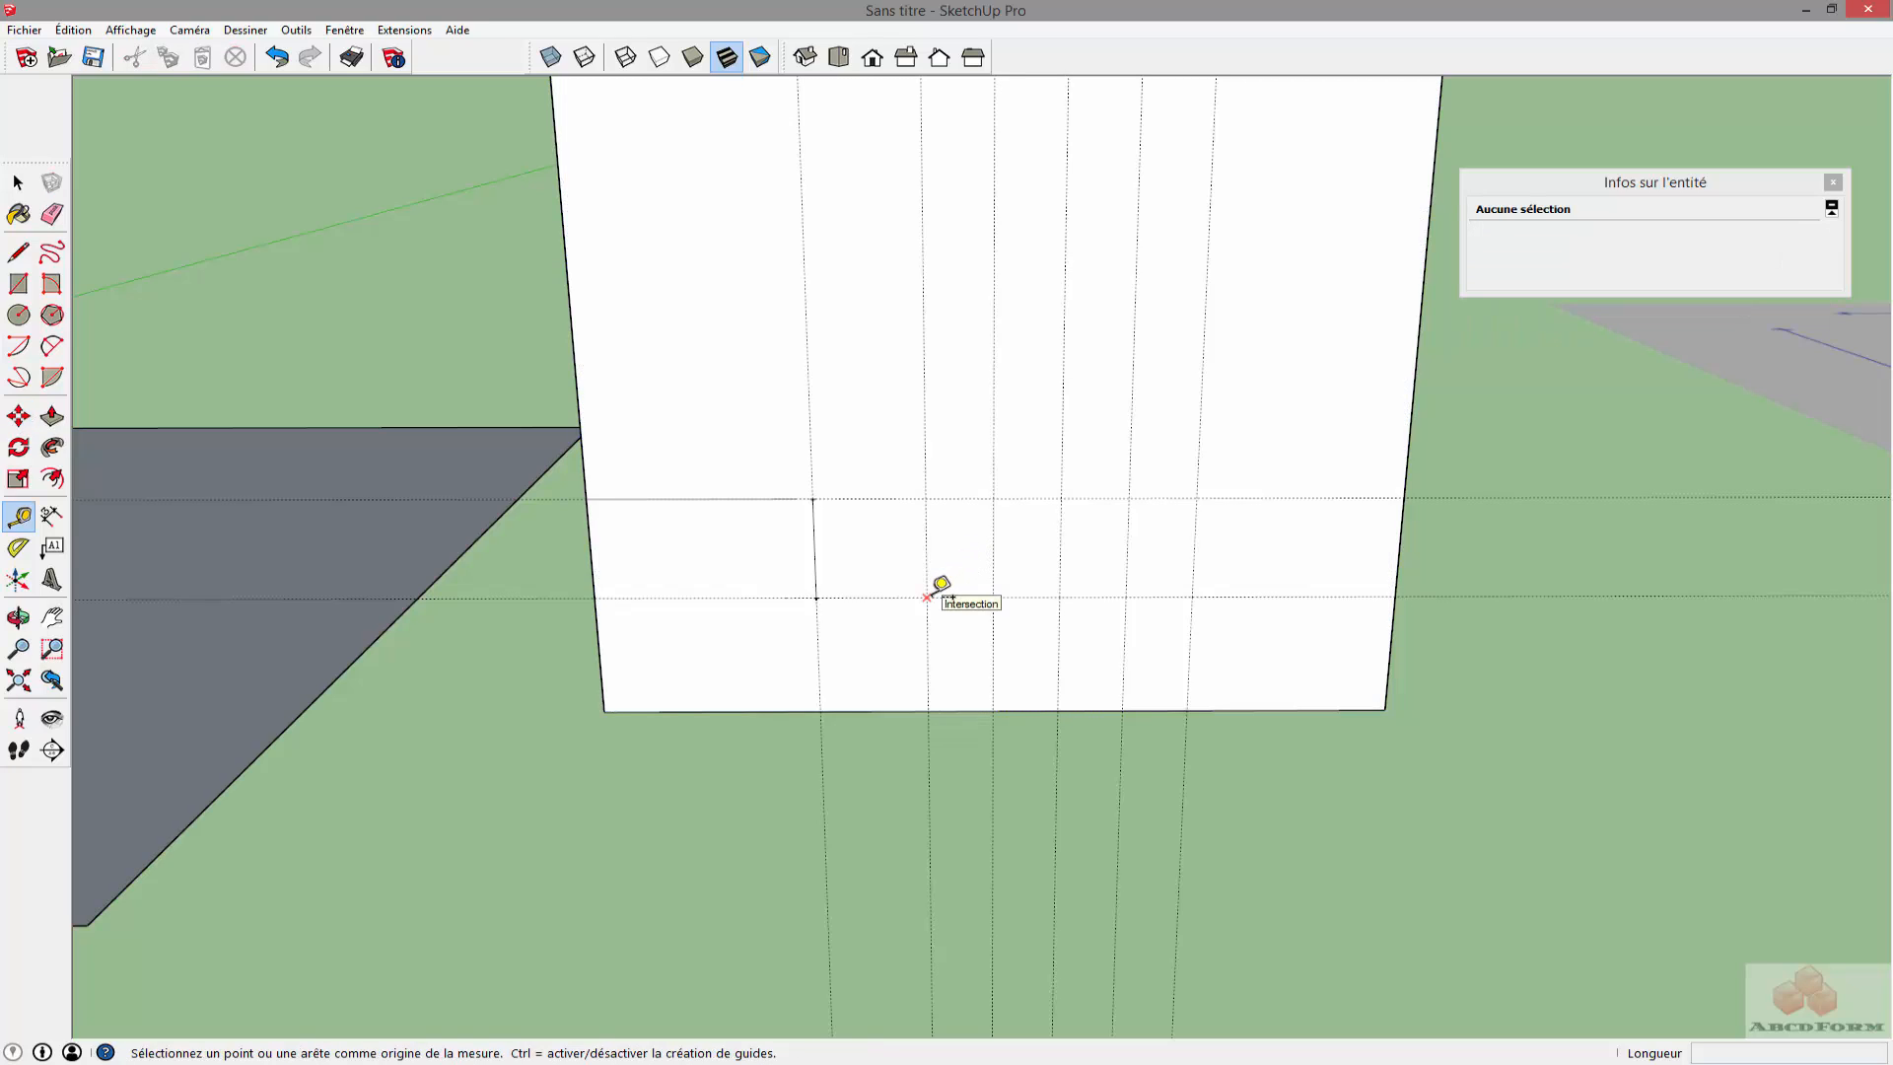
pyautogui.click(926, 597)
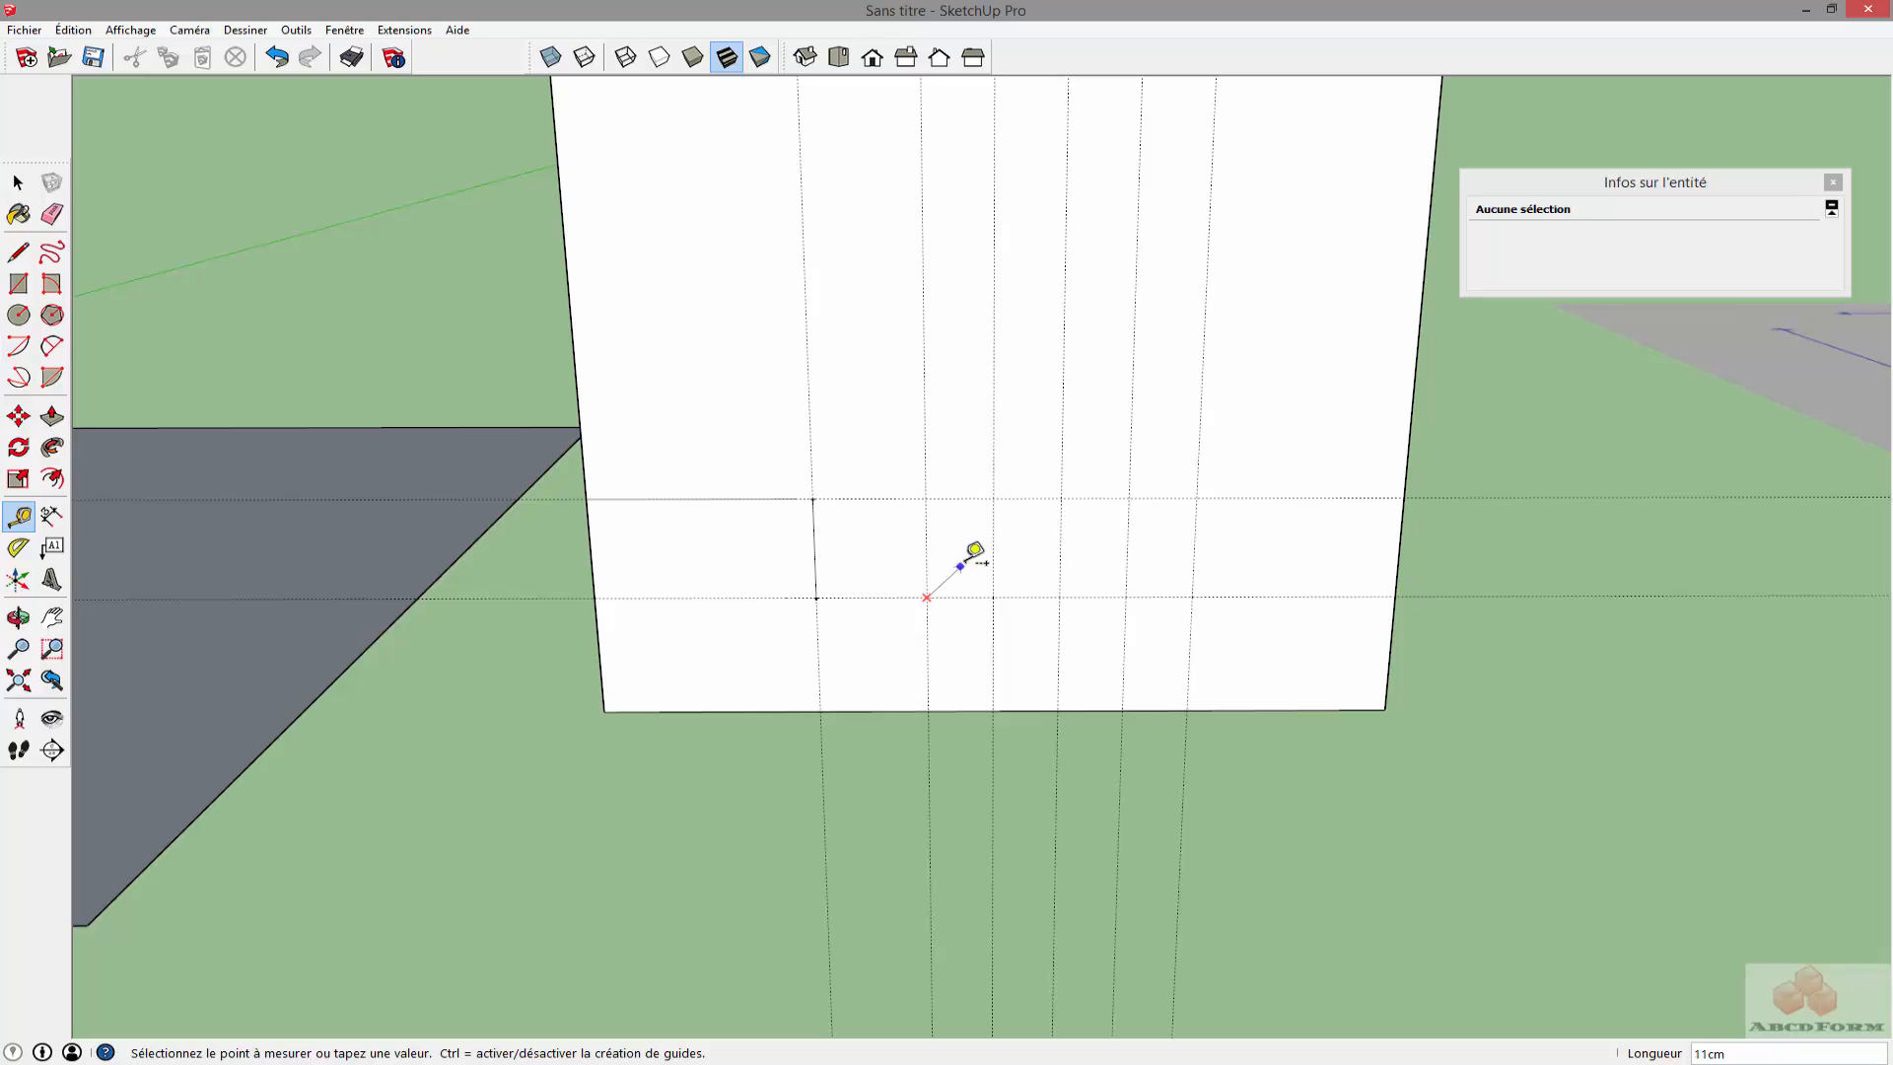
pyautogui.click(993, 498)
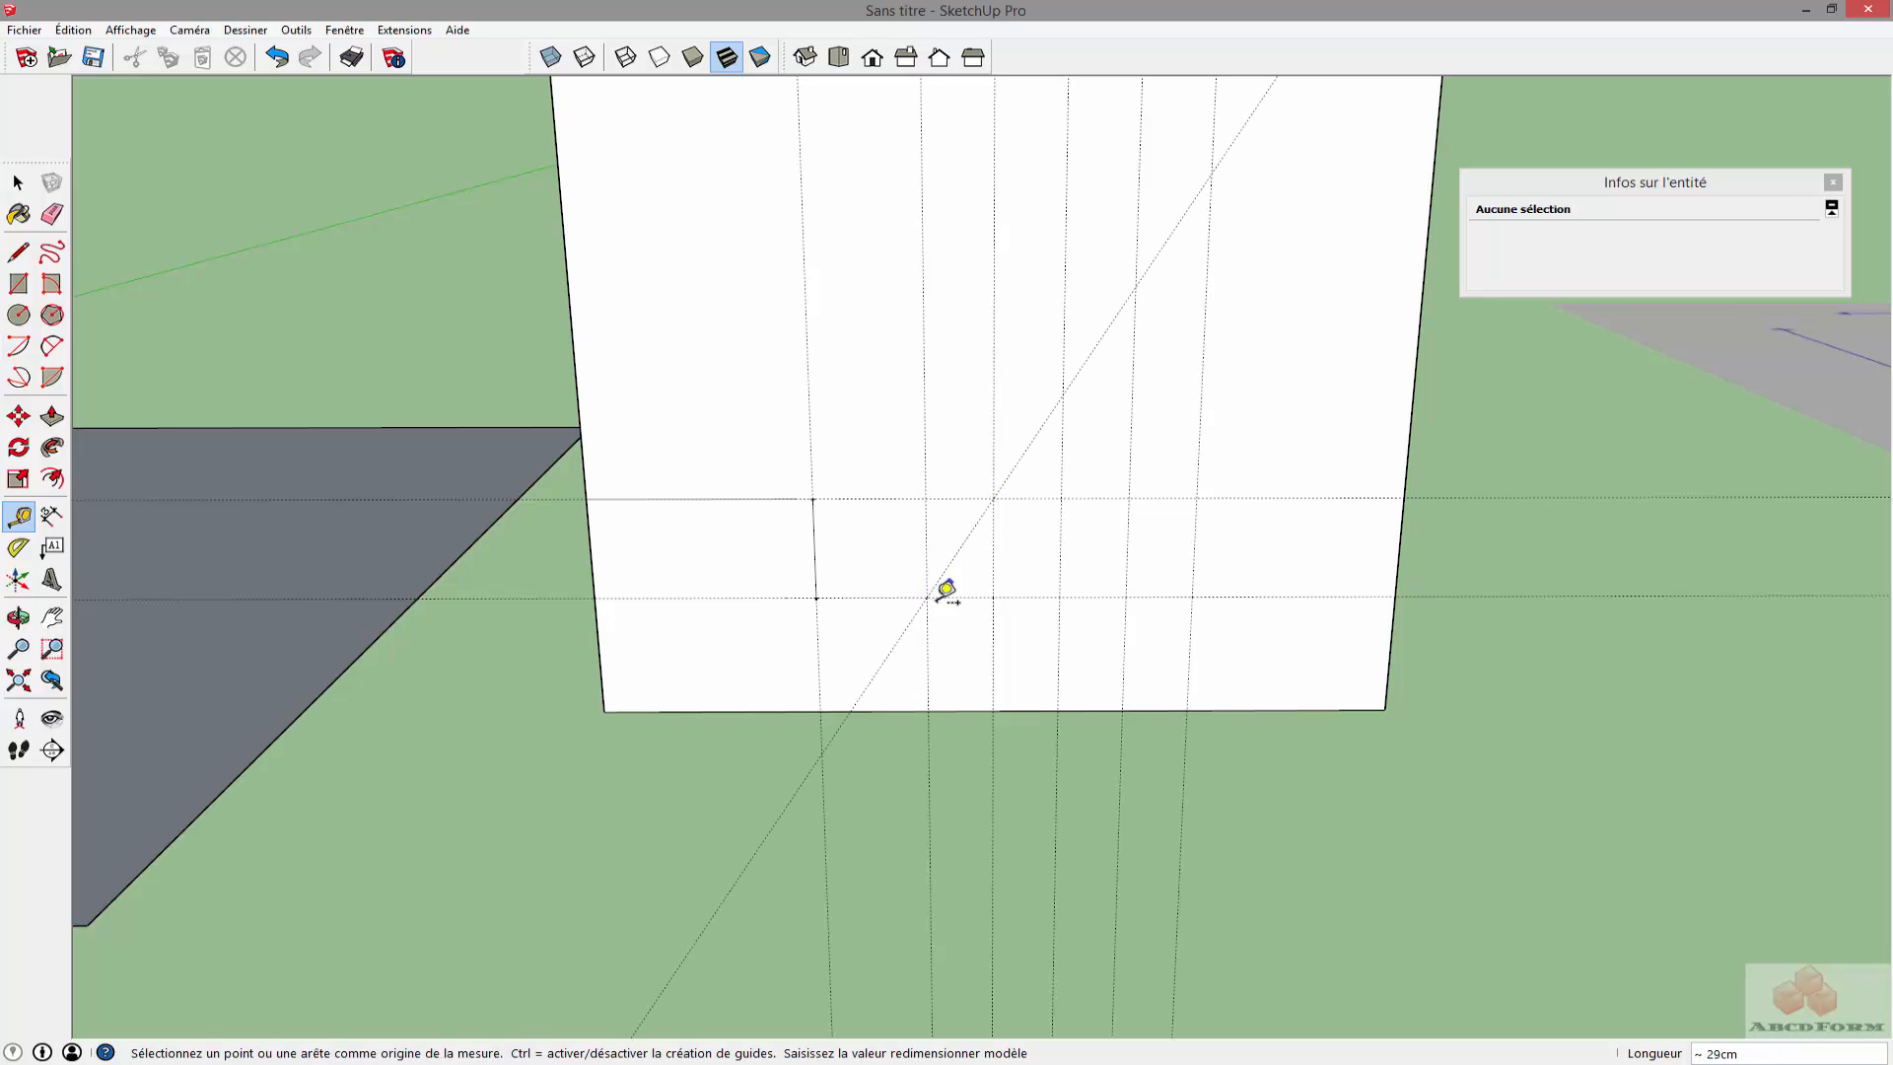
pyautogui.click(991, 596)
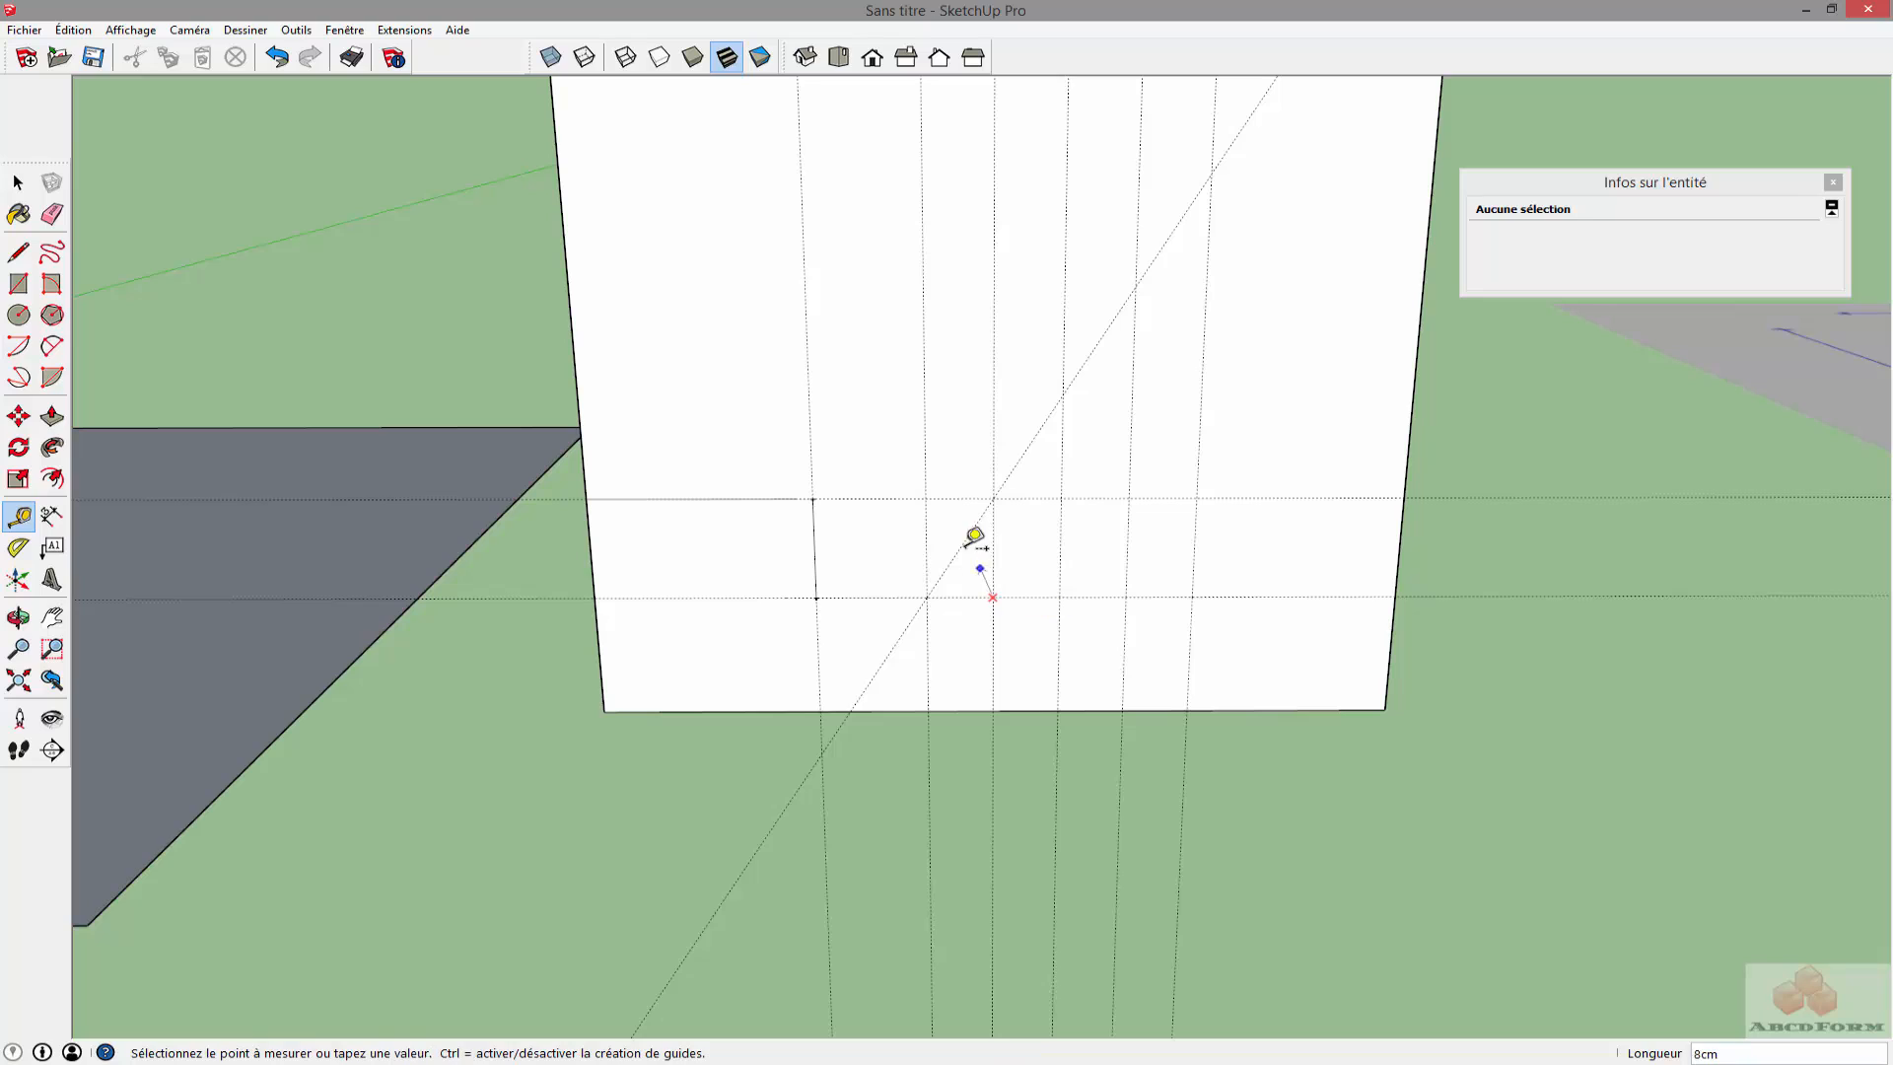
pyautogui.click(926, 498)
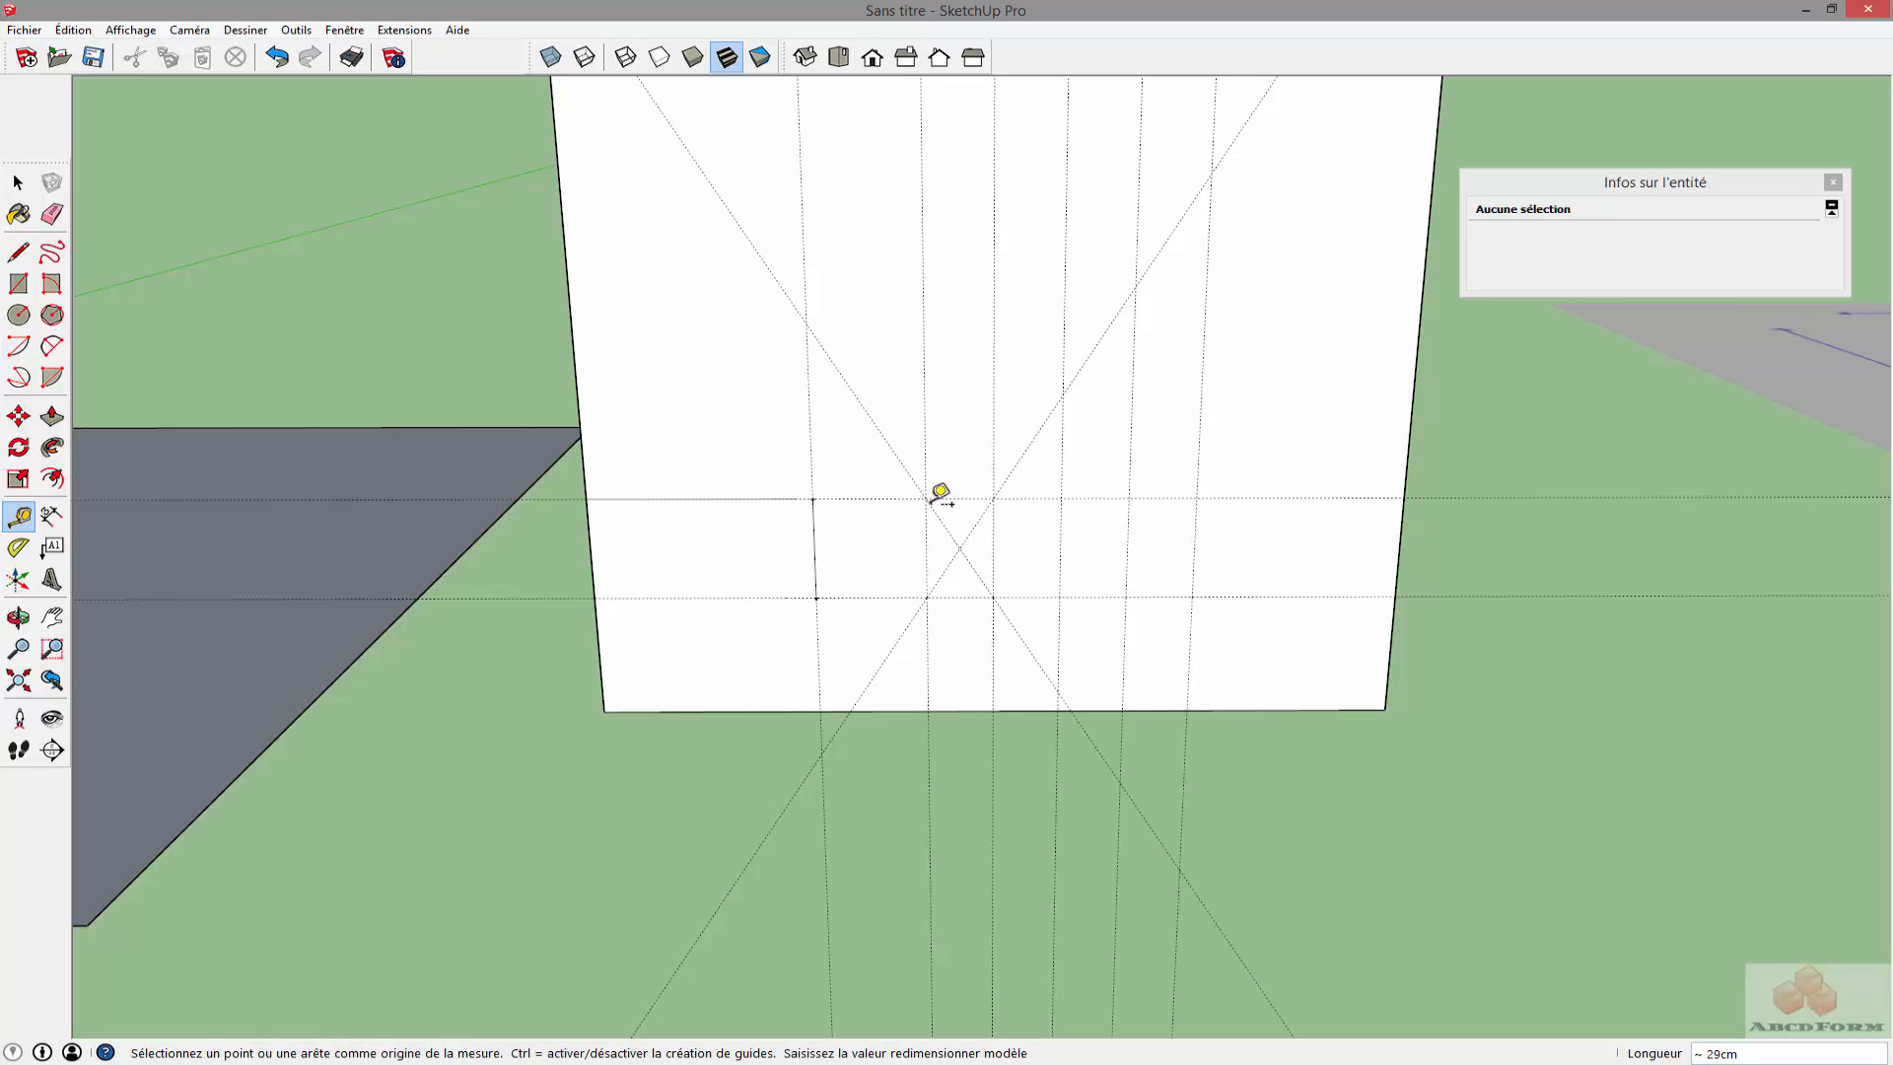
# Add a vertical guide line from the crossing point of the diagonal guides to the front face's bottom edge
pyautogui.click(959, 548)
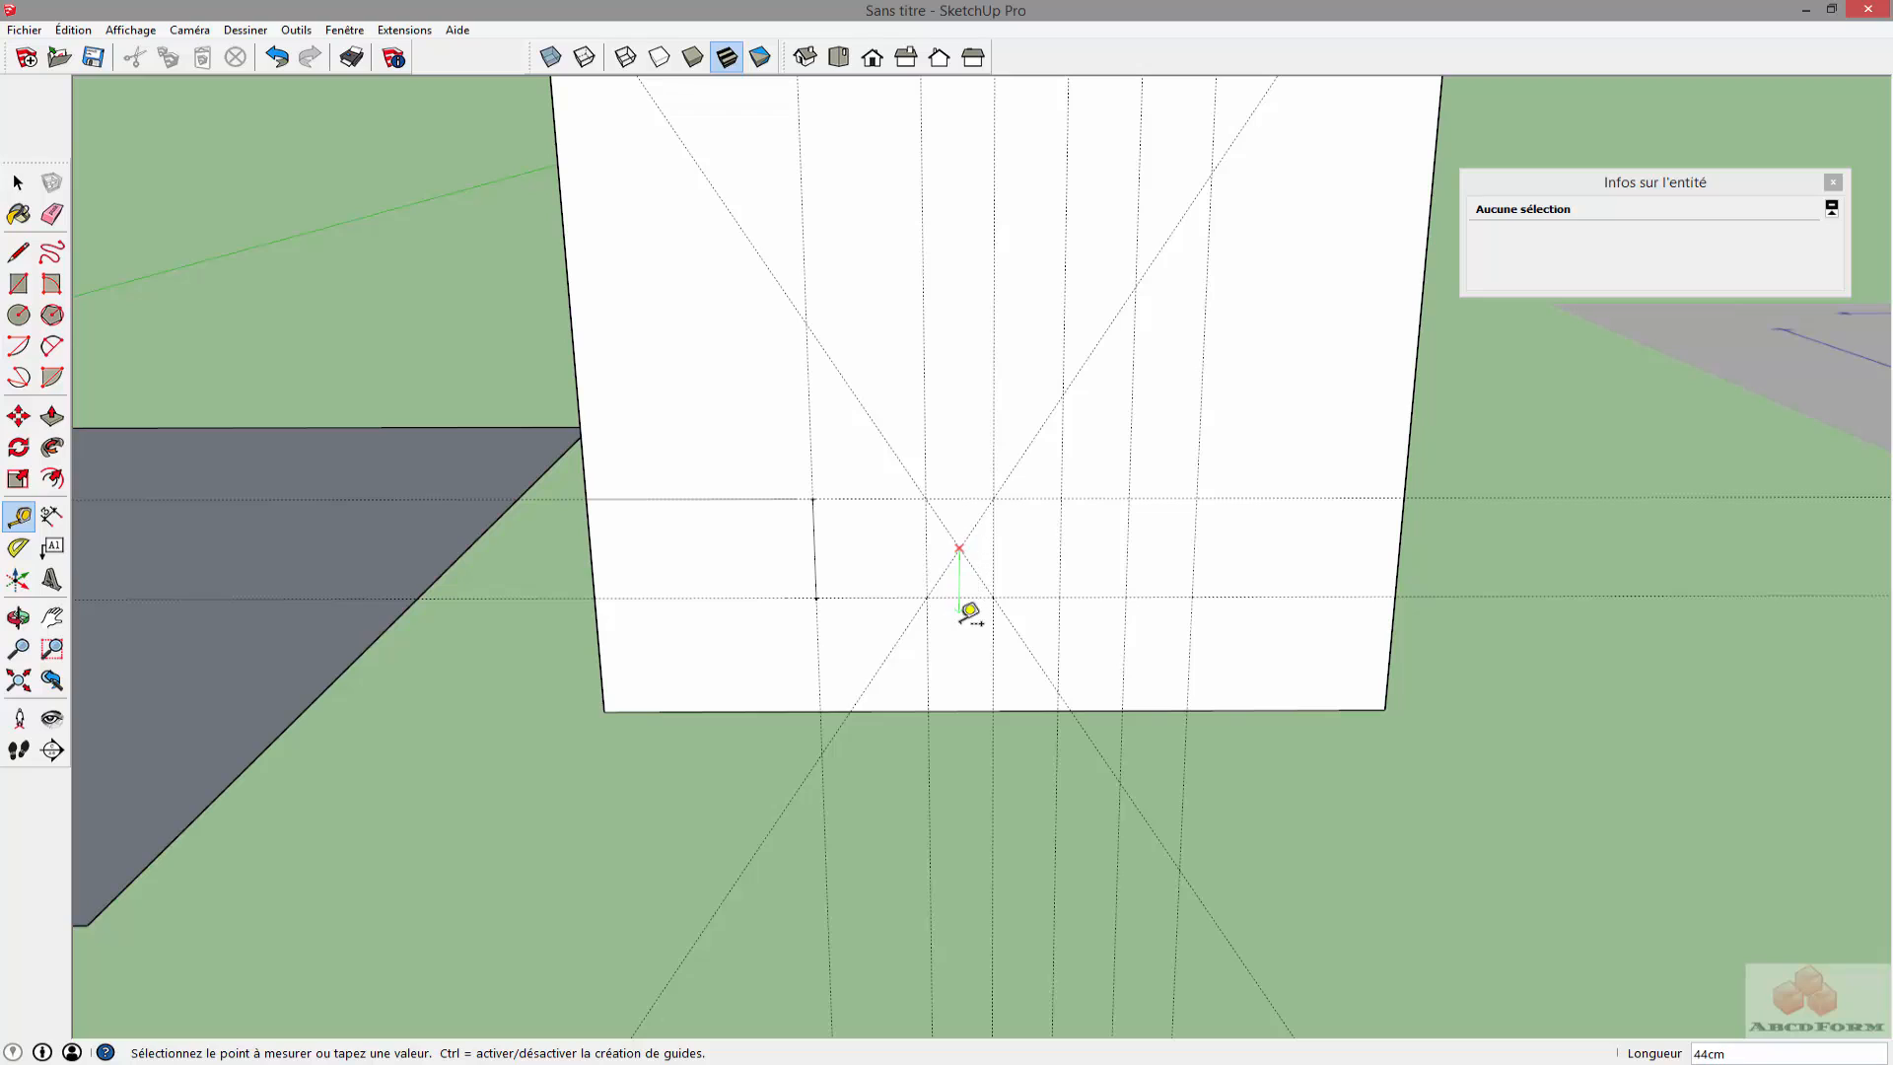
pyautogui.click(972, 704)
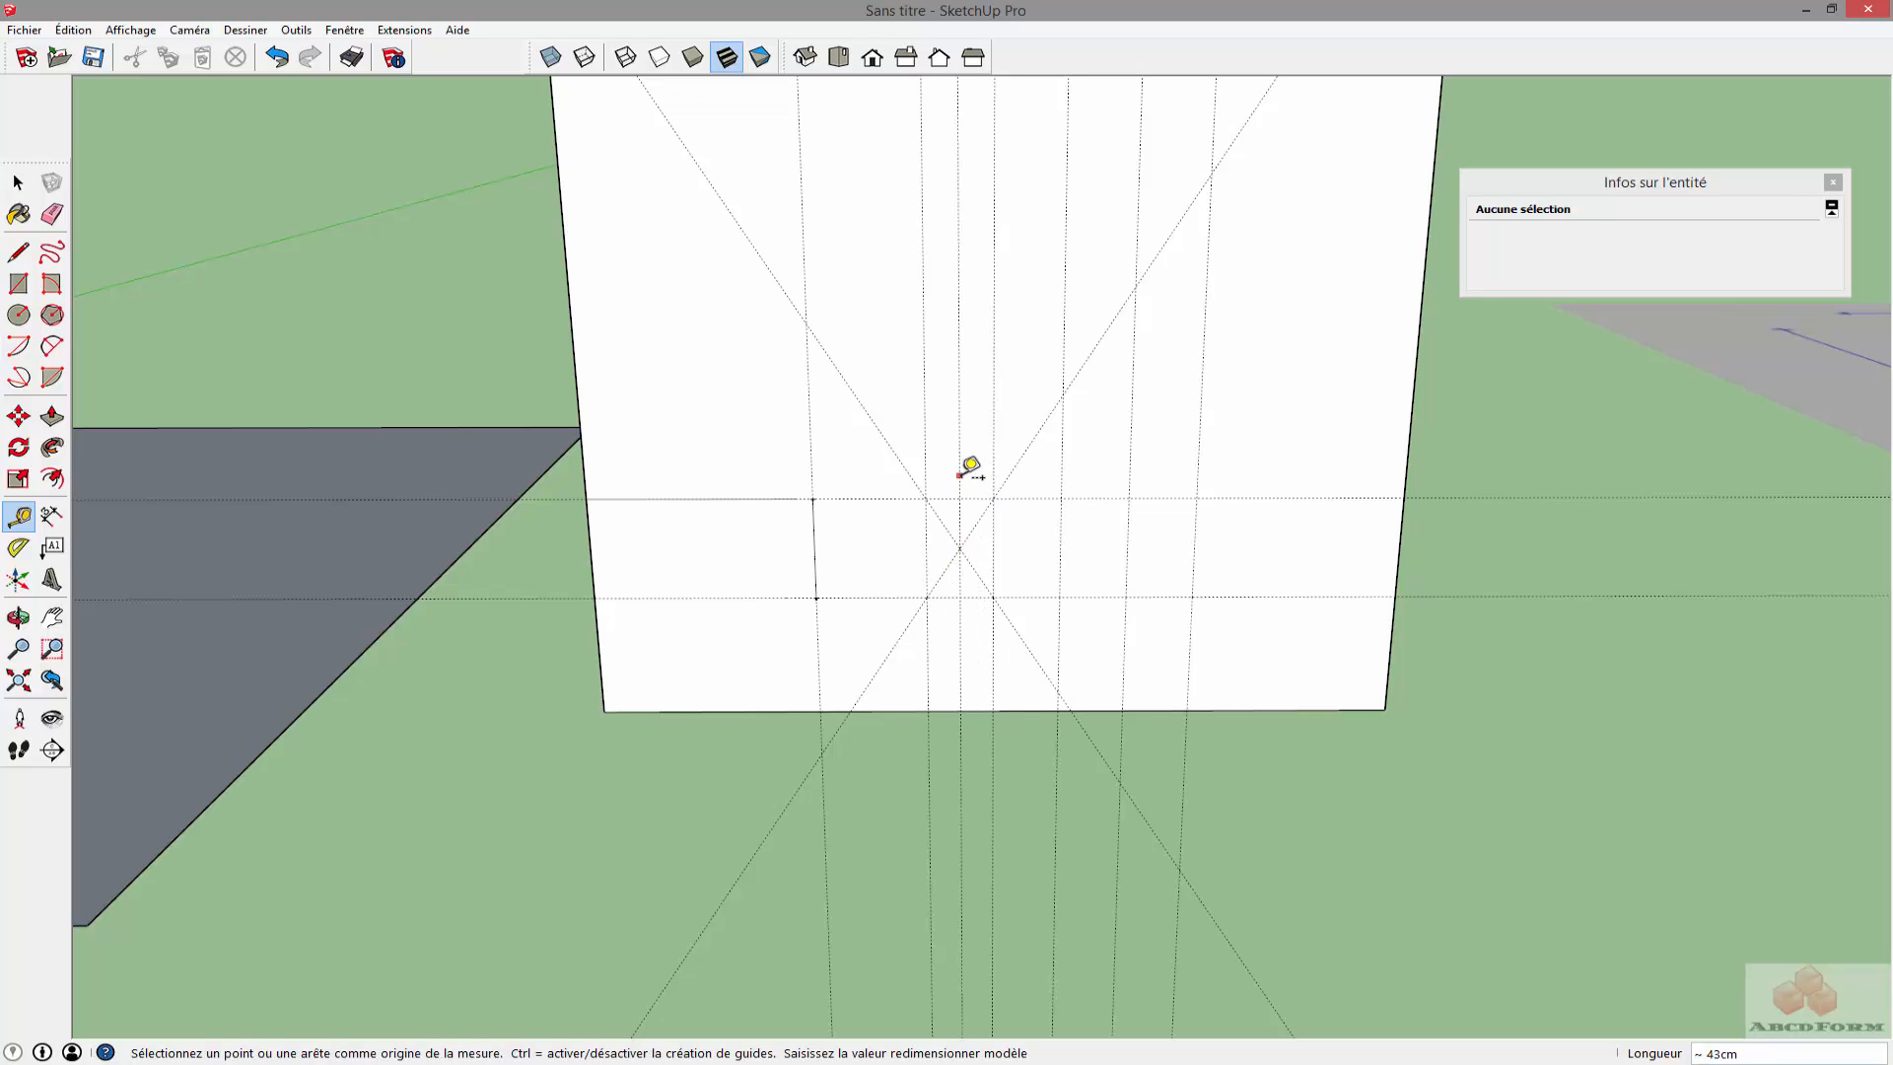
pyautogui.scroll(-3, 960, 474)
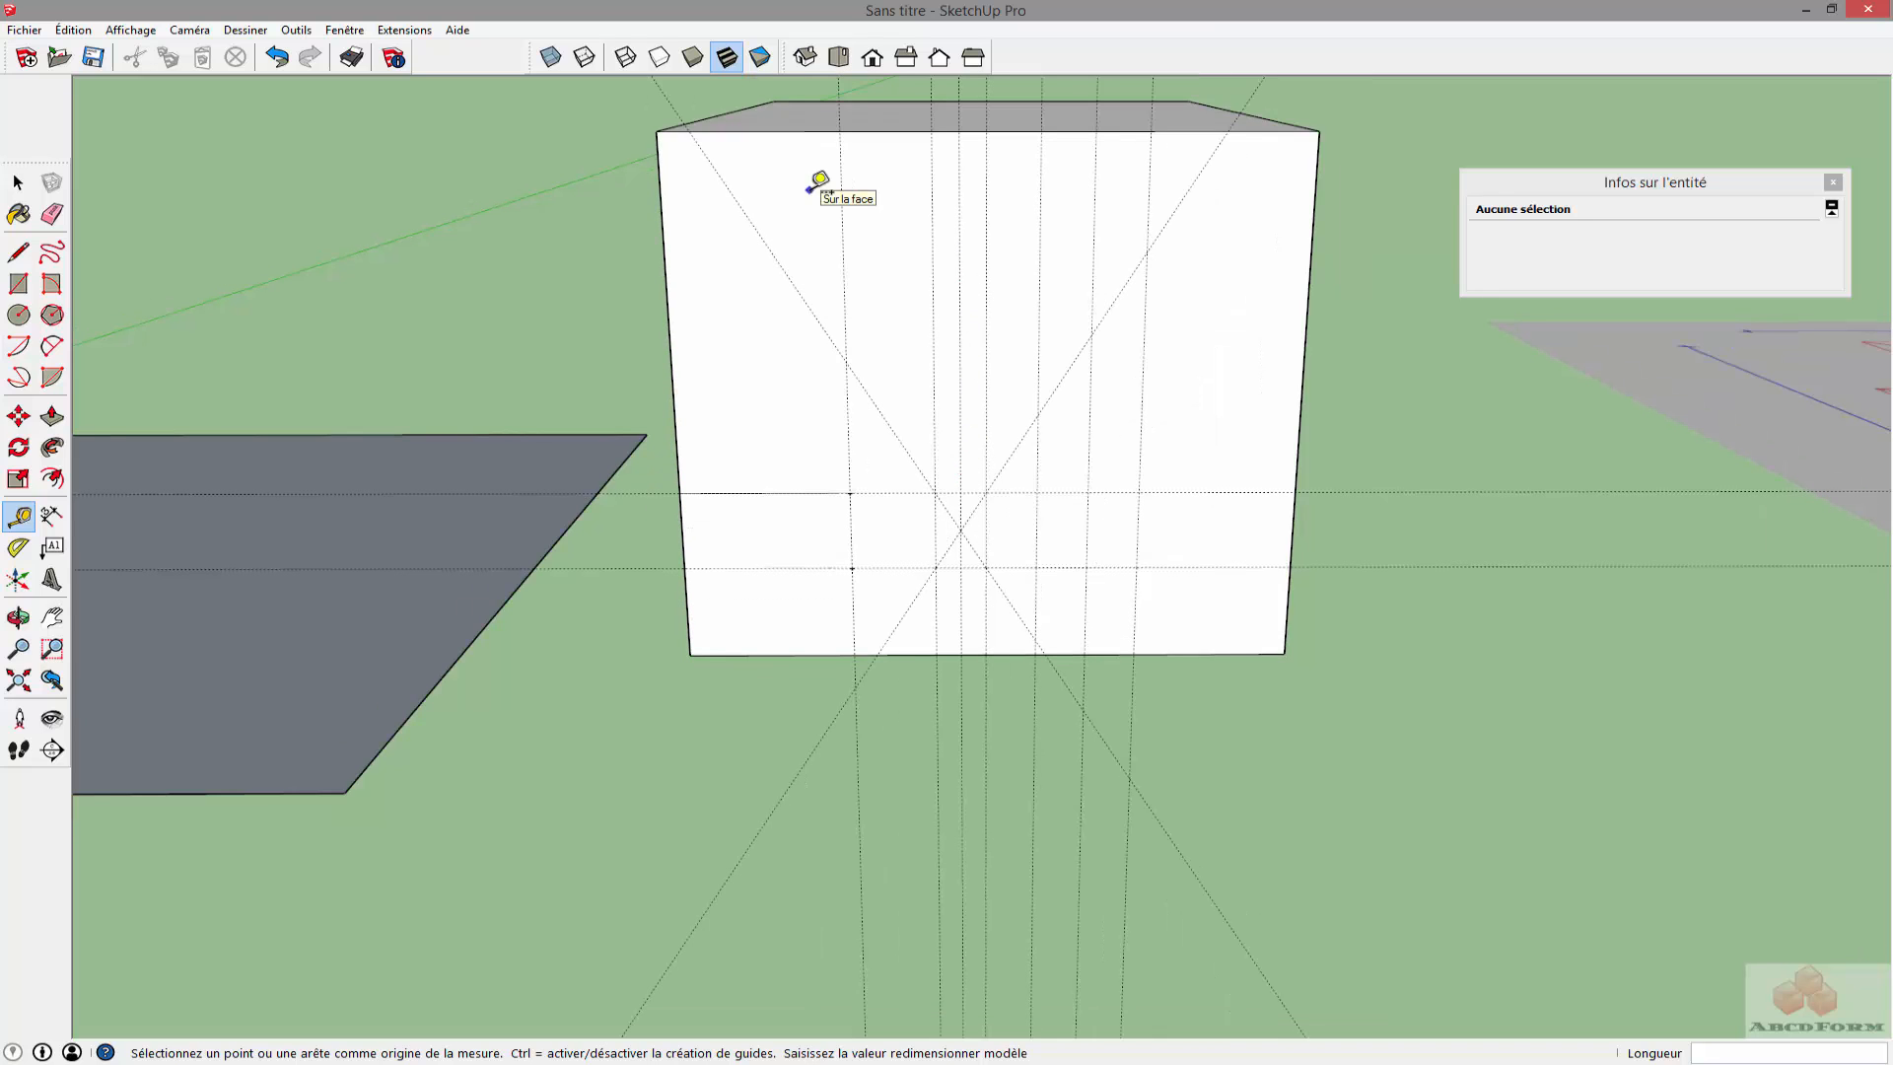
pyautogui.moveTo(821, 182); pyautogui.dragTo(778, 507, button='middle')
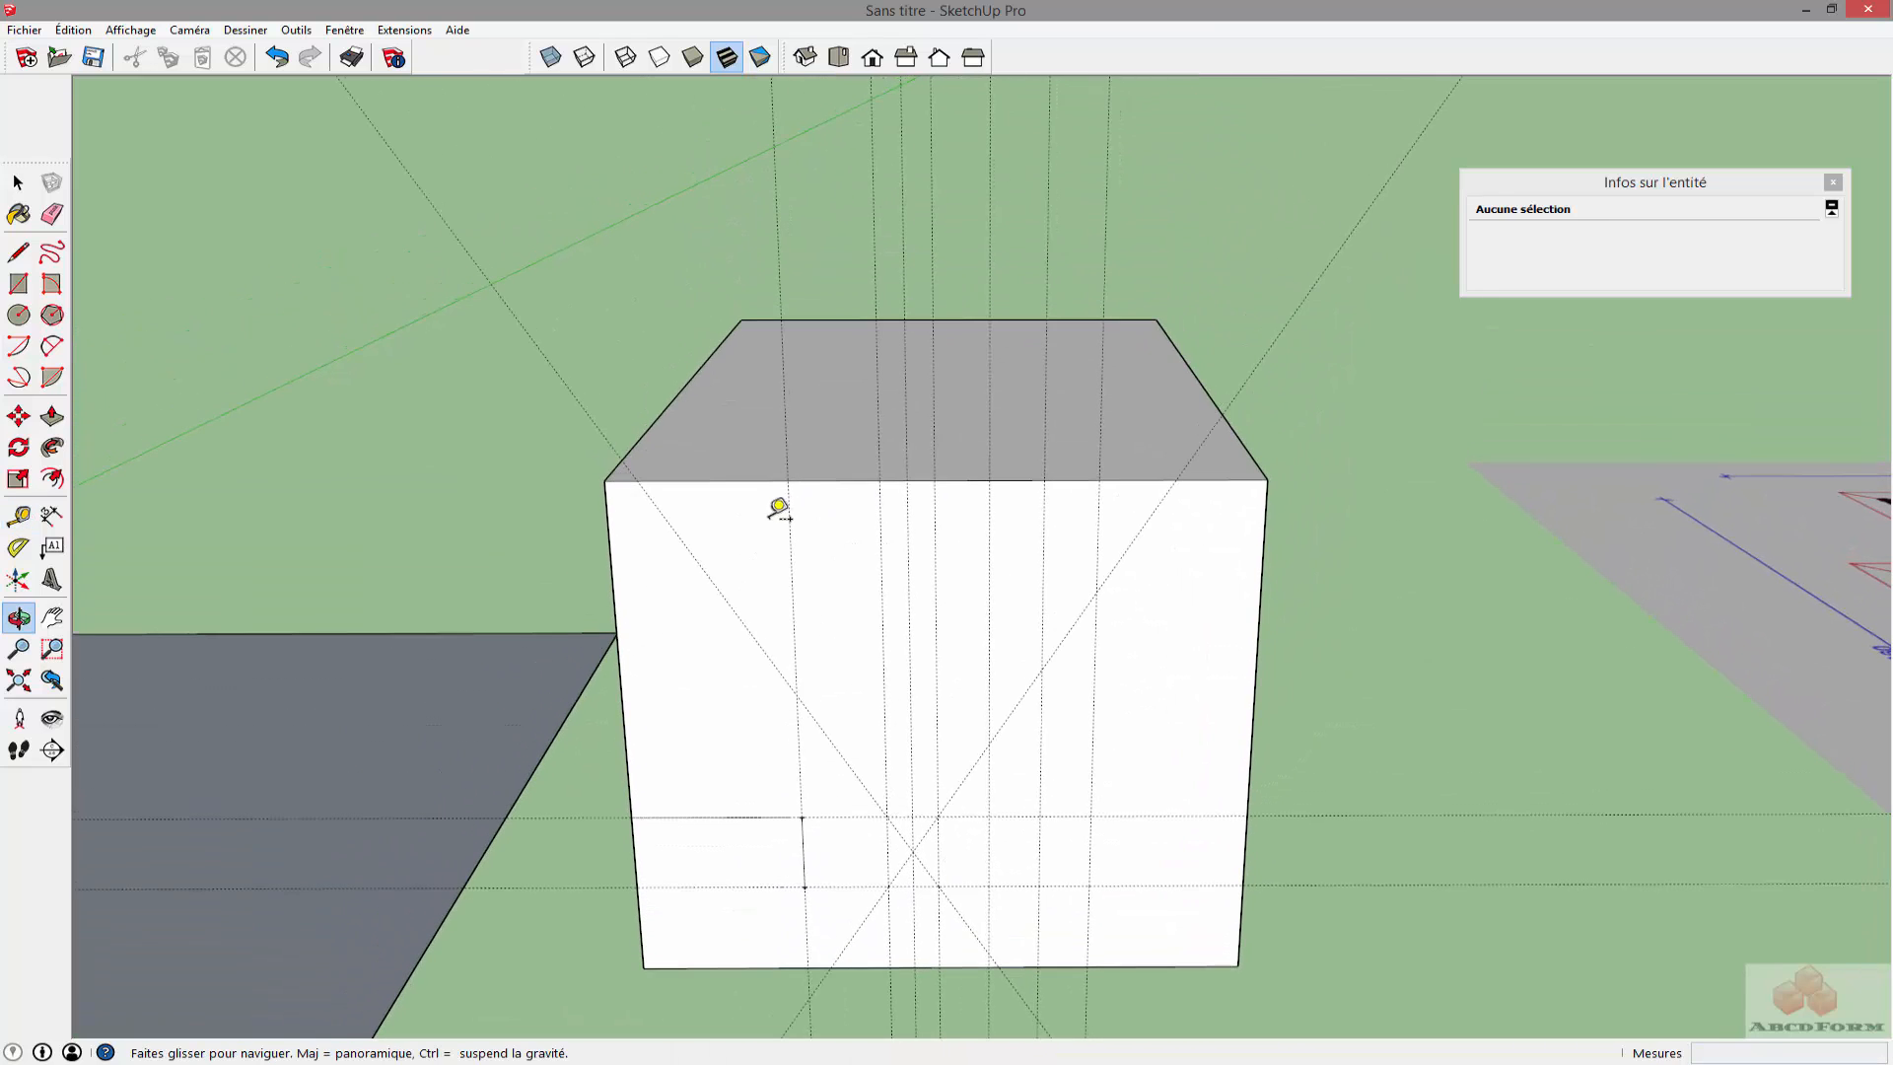
# Offset a guide line about 49 cm upward from the cube's front top edge and undo the last erasure
pyautogui.click(842, 480)
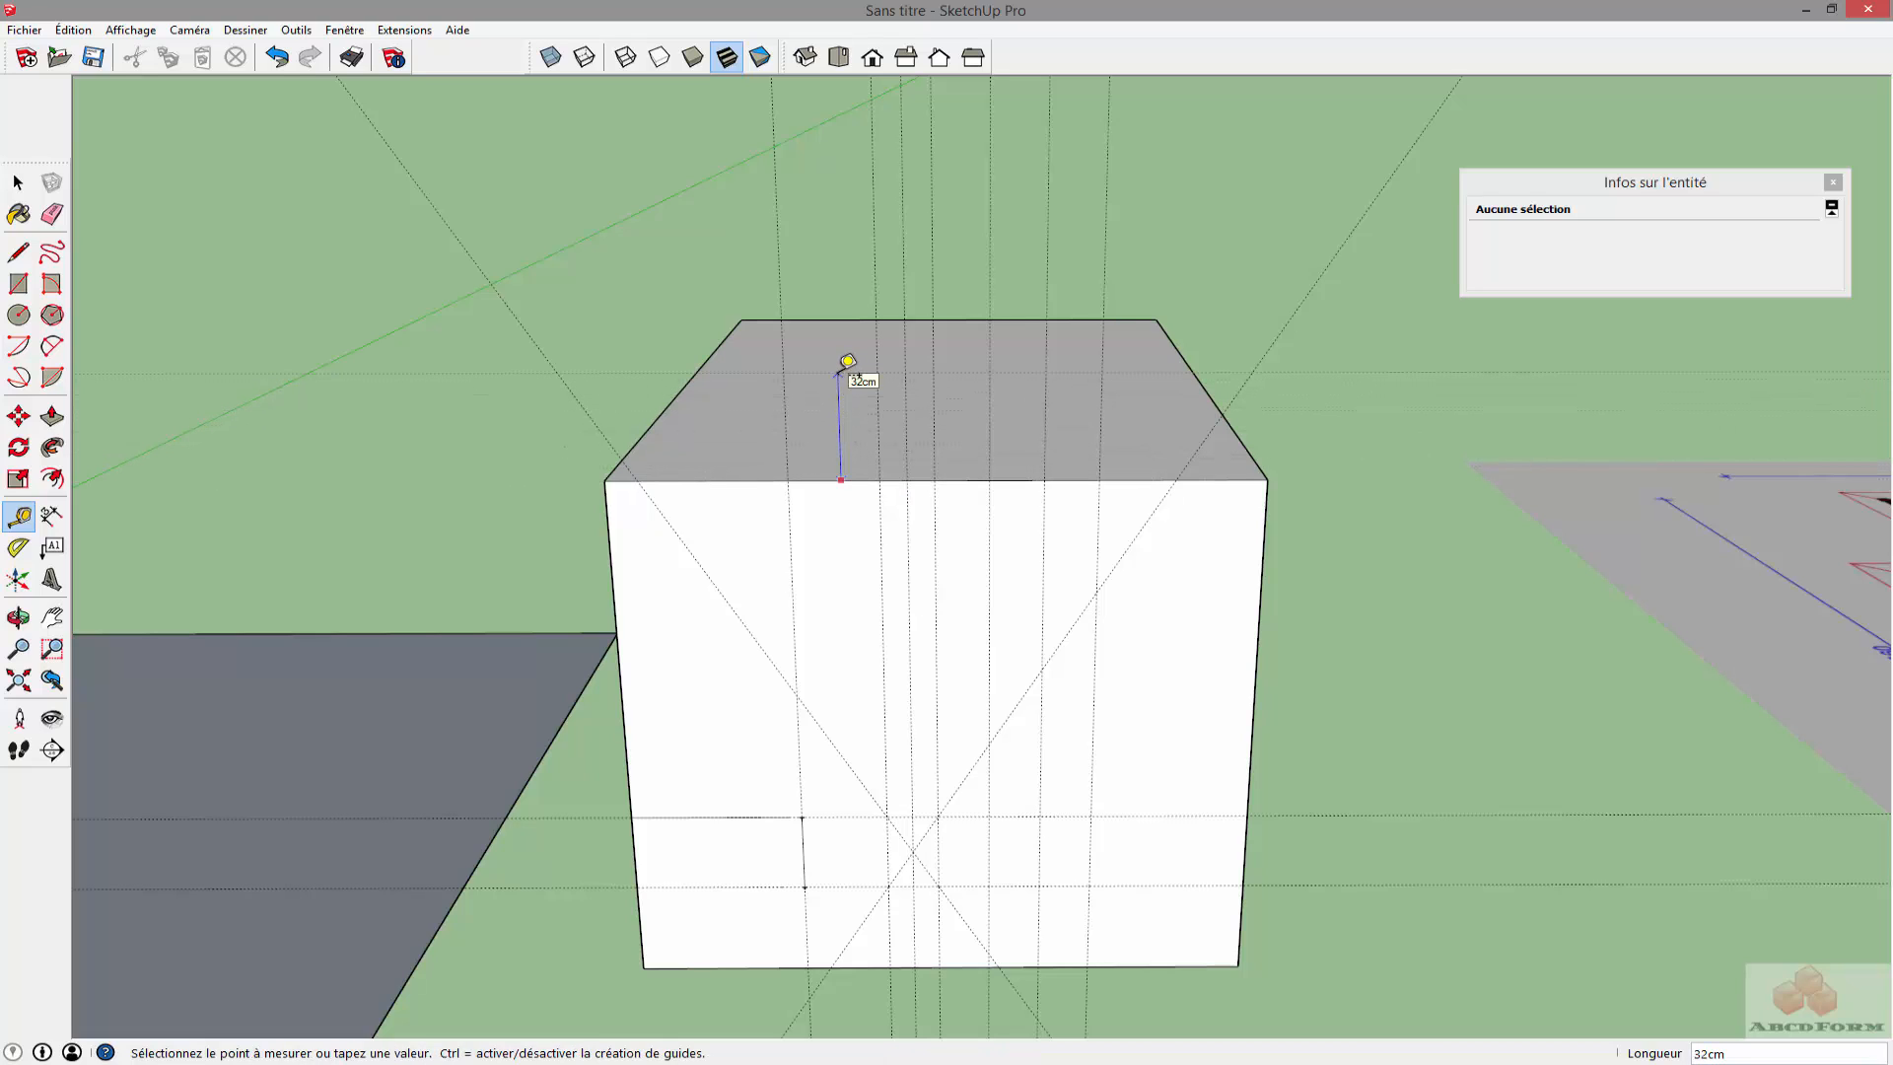
pyautogui.click(838, 316)
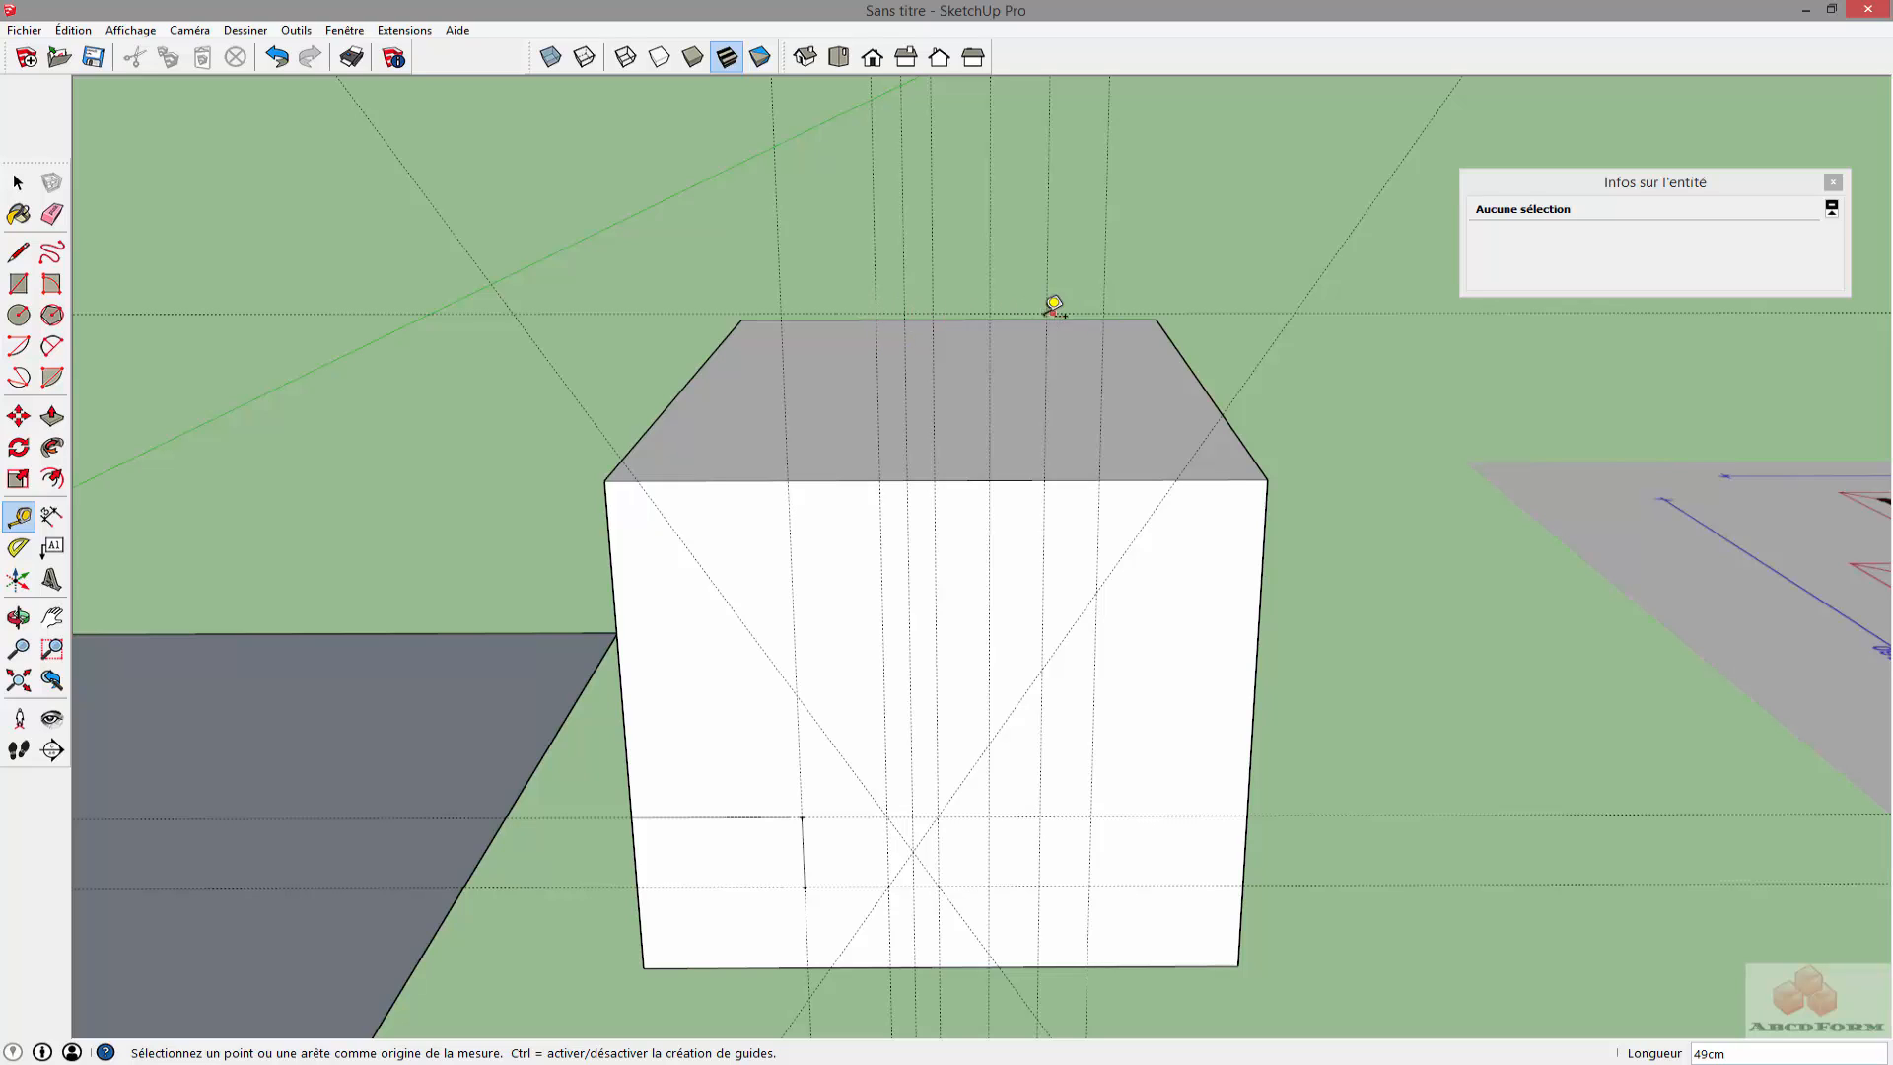
pyautogui.hotkey('ctrl', 'z')
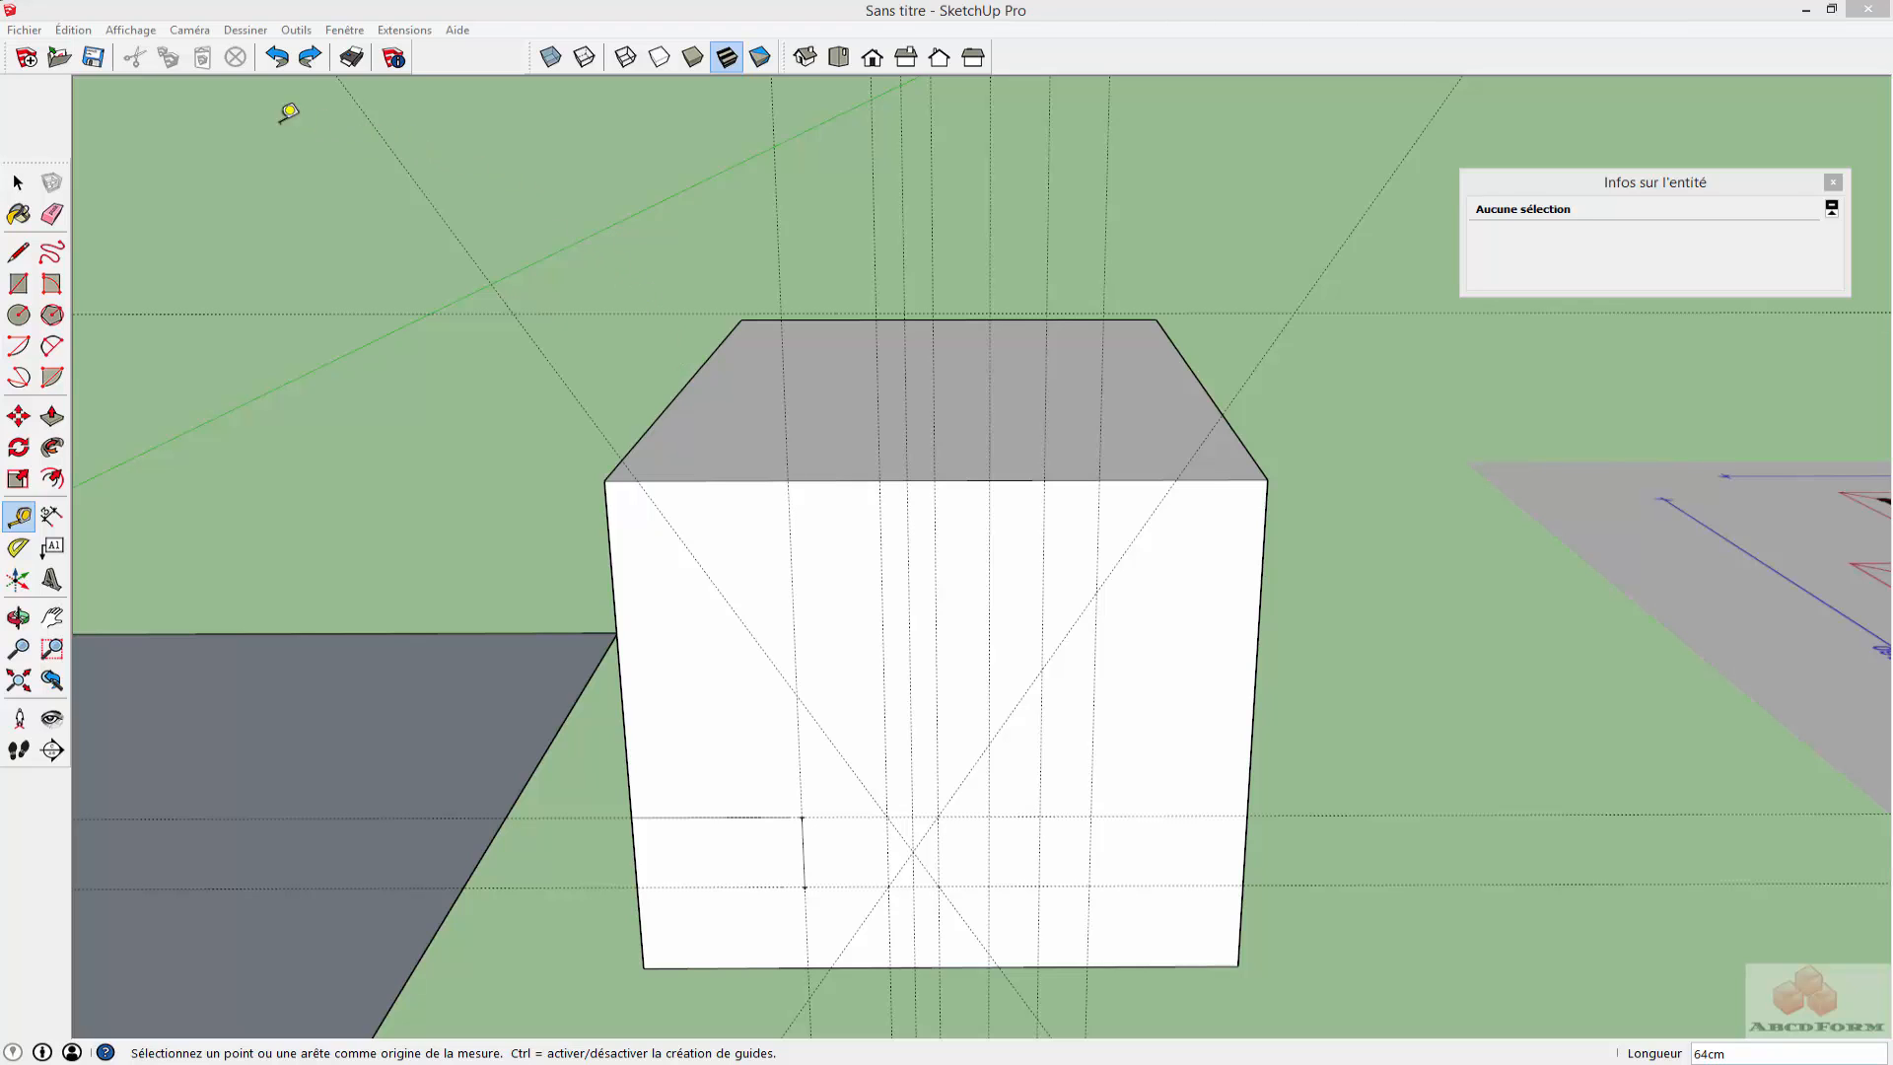
# Hide all construction guides in the model and show them again
pyautogui.click(136, 32)
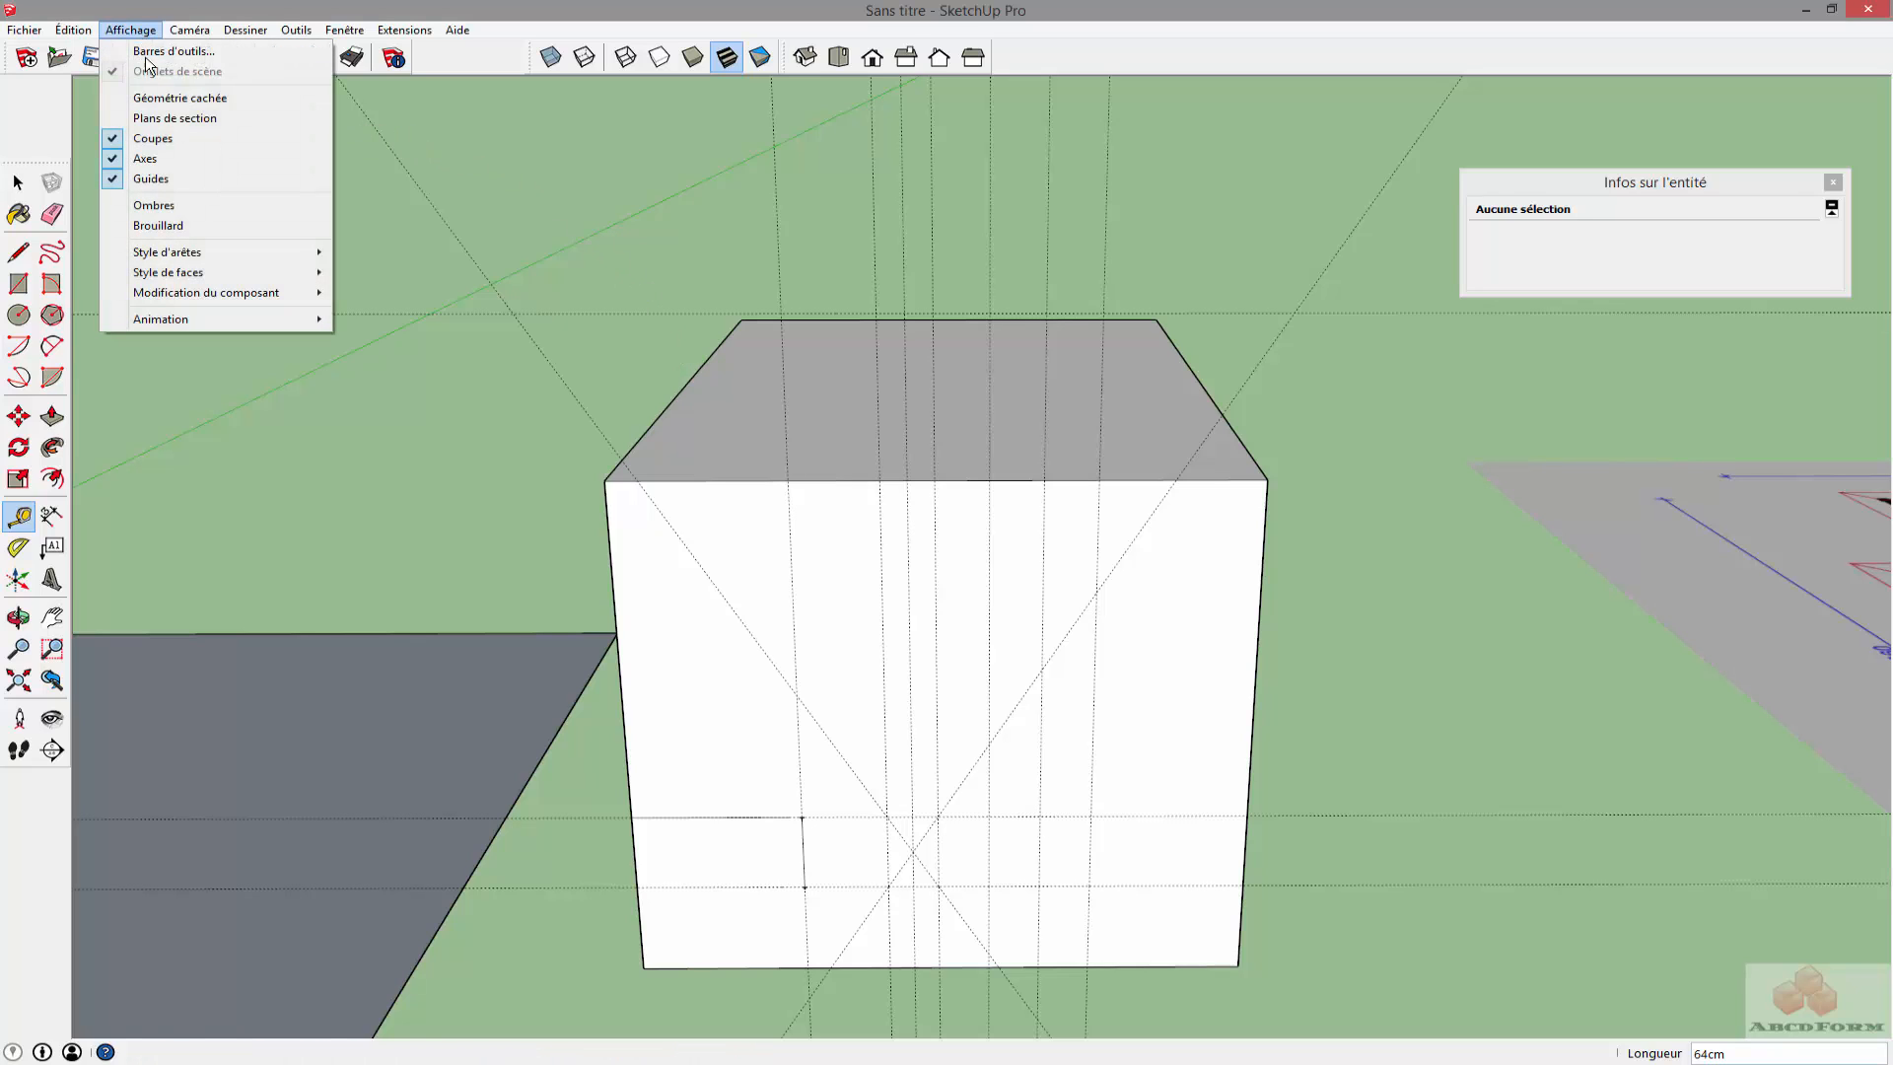
pyautogui.click(170, 175)
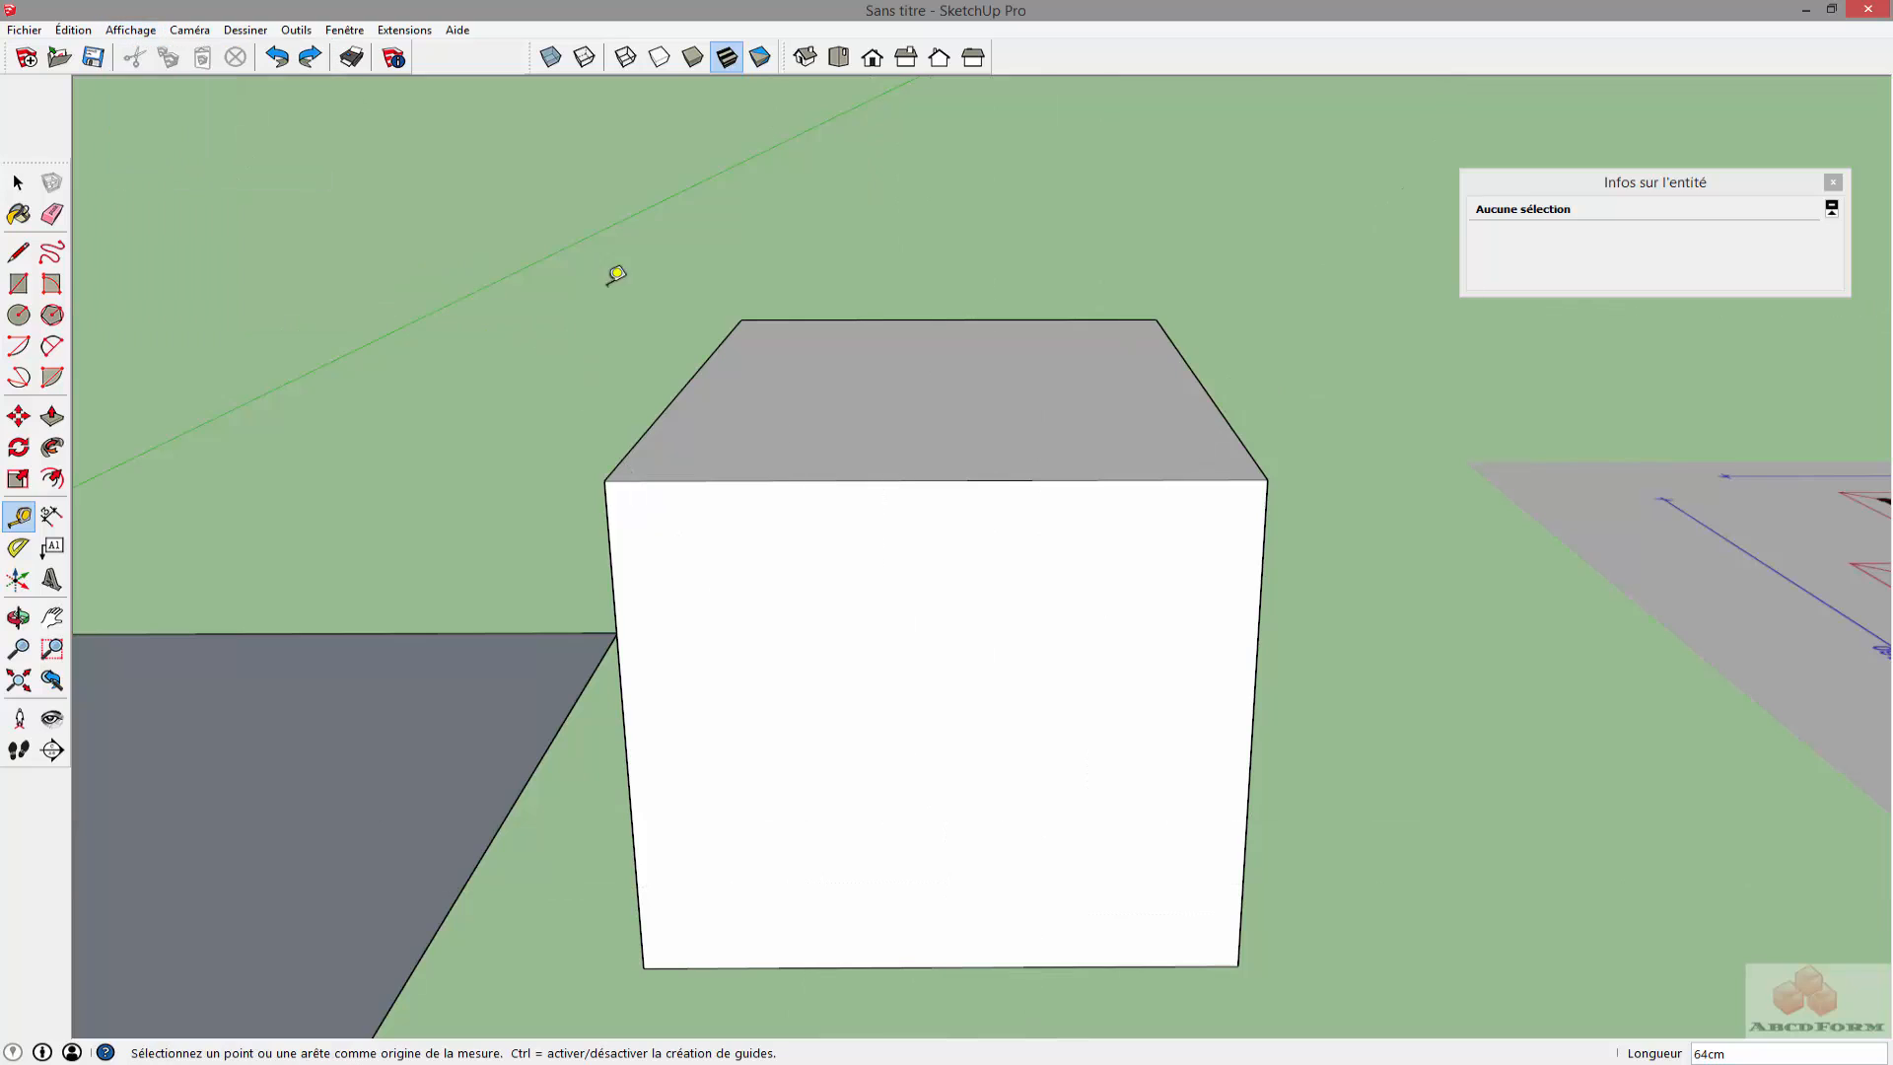
pyautogui.click(137, 32)
pyautogui.click(172, 179)
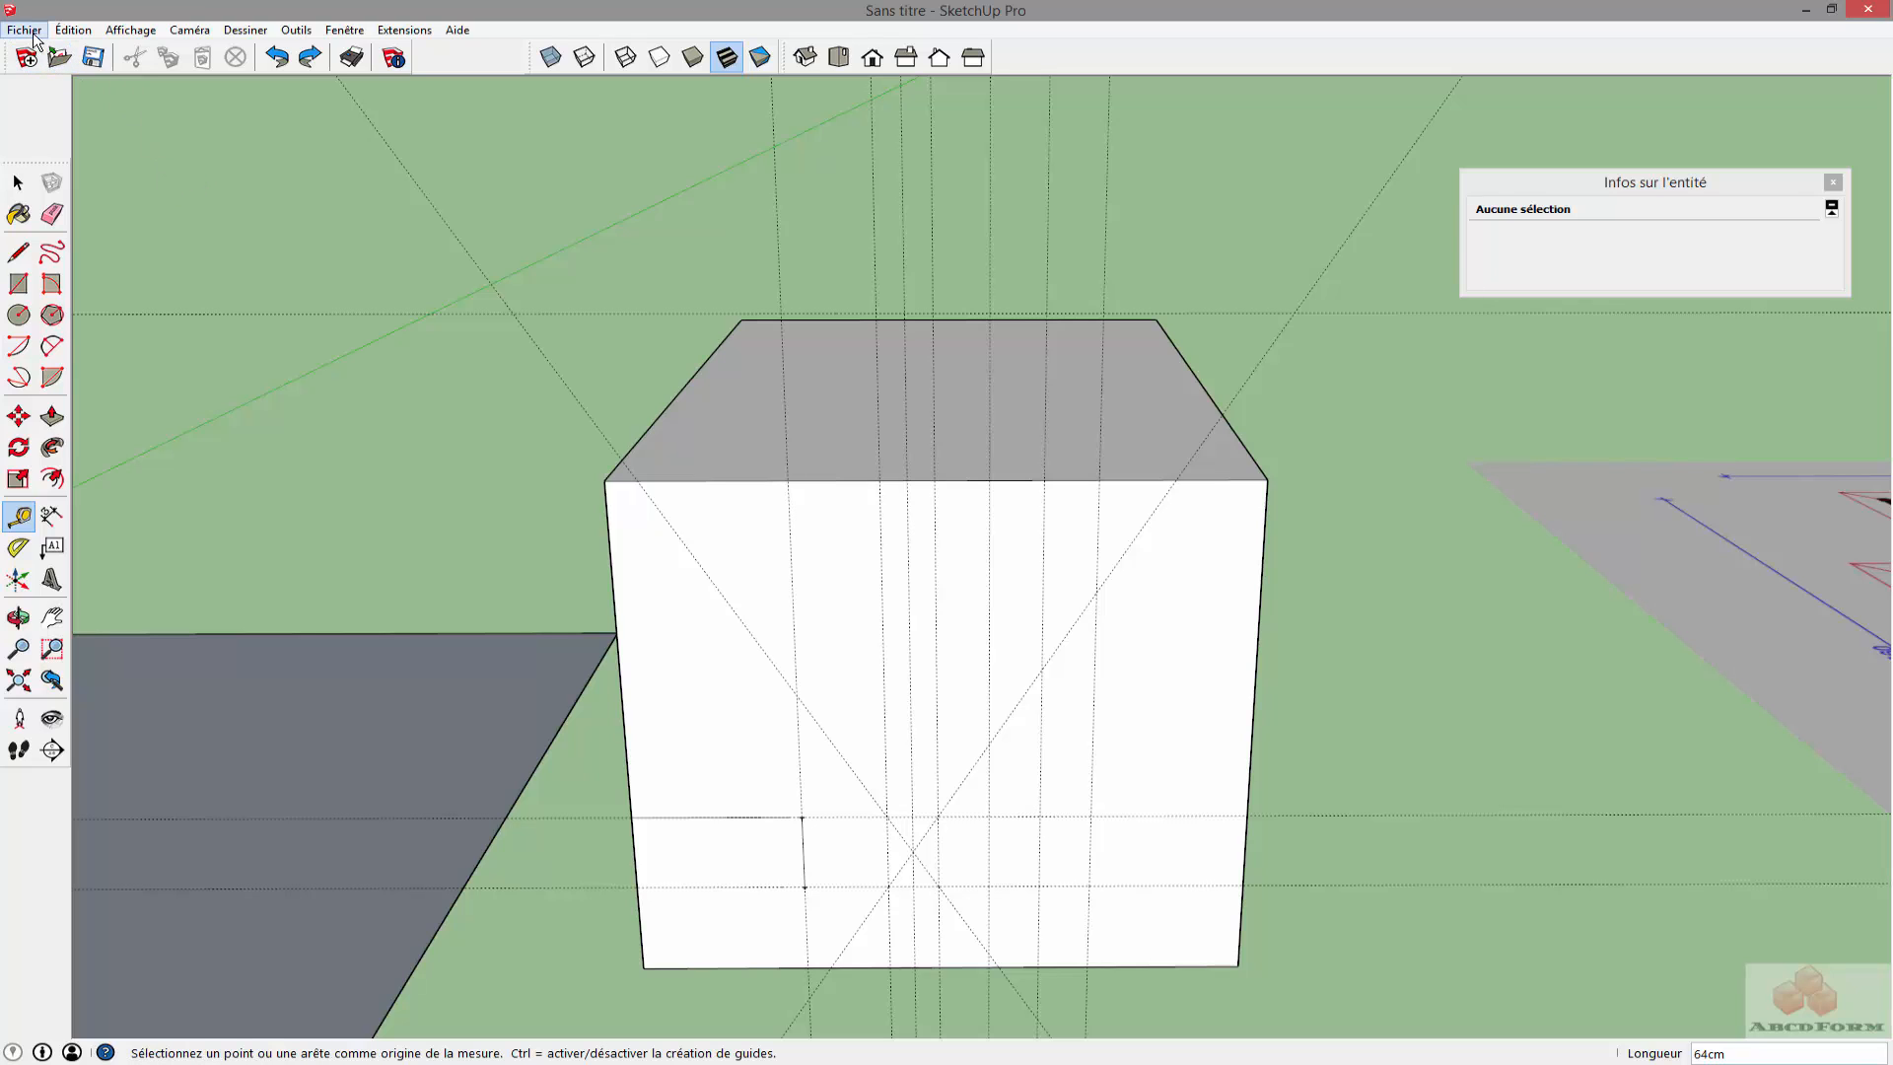
# Delete all construction guides from the model at once
pyautogui.click(79, 32)
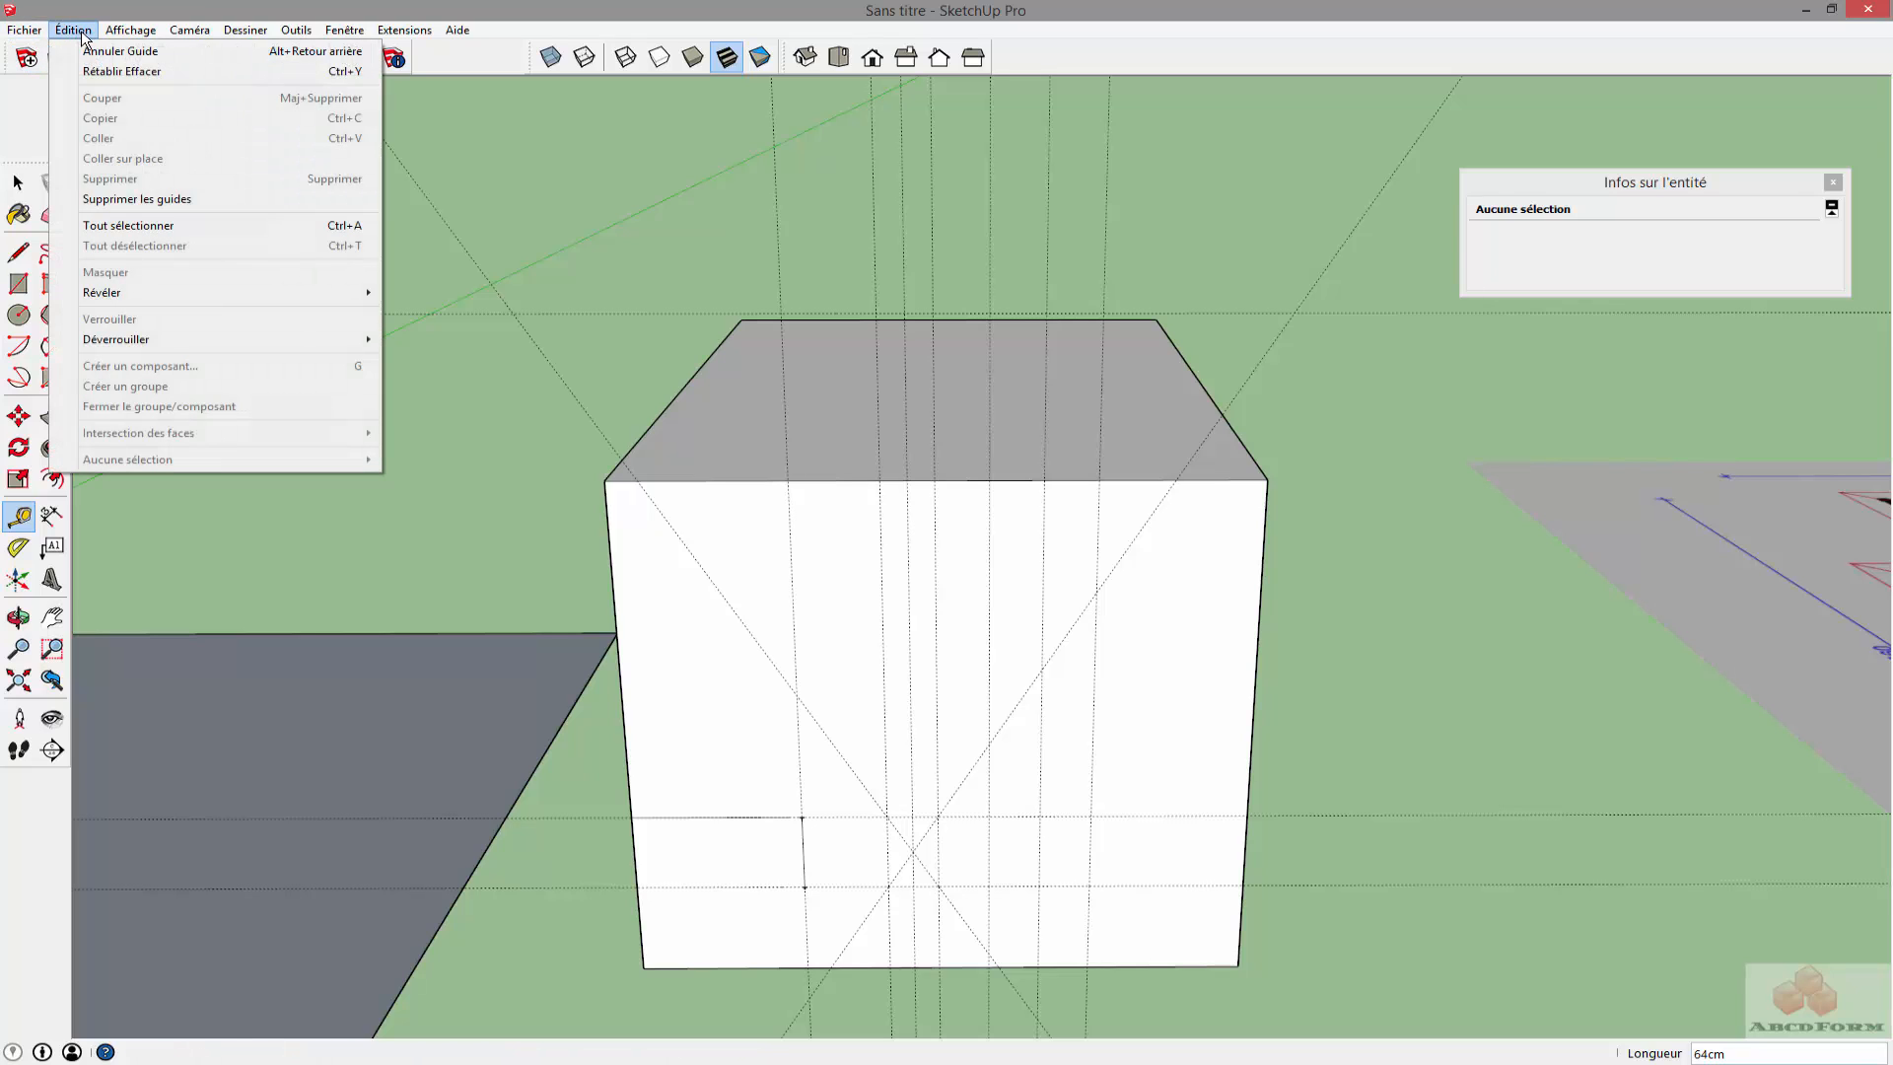
pyautogui.click(170, 200)
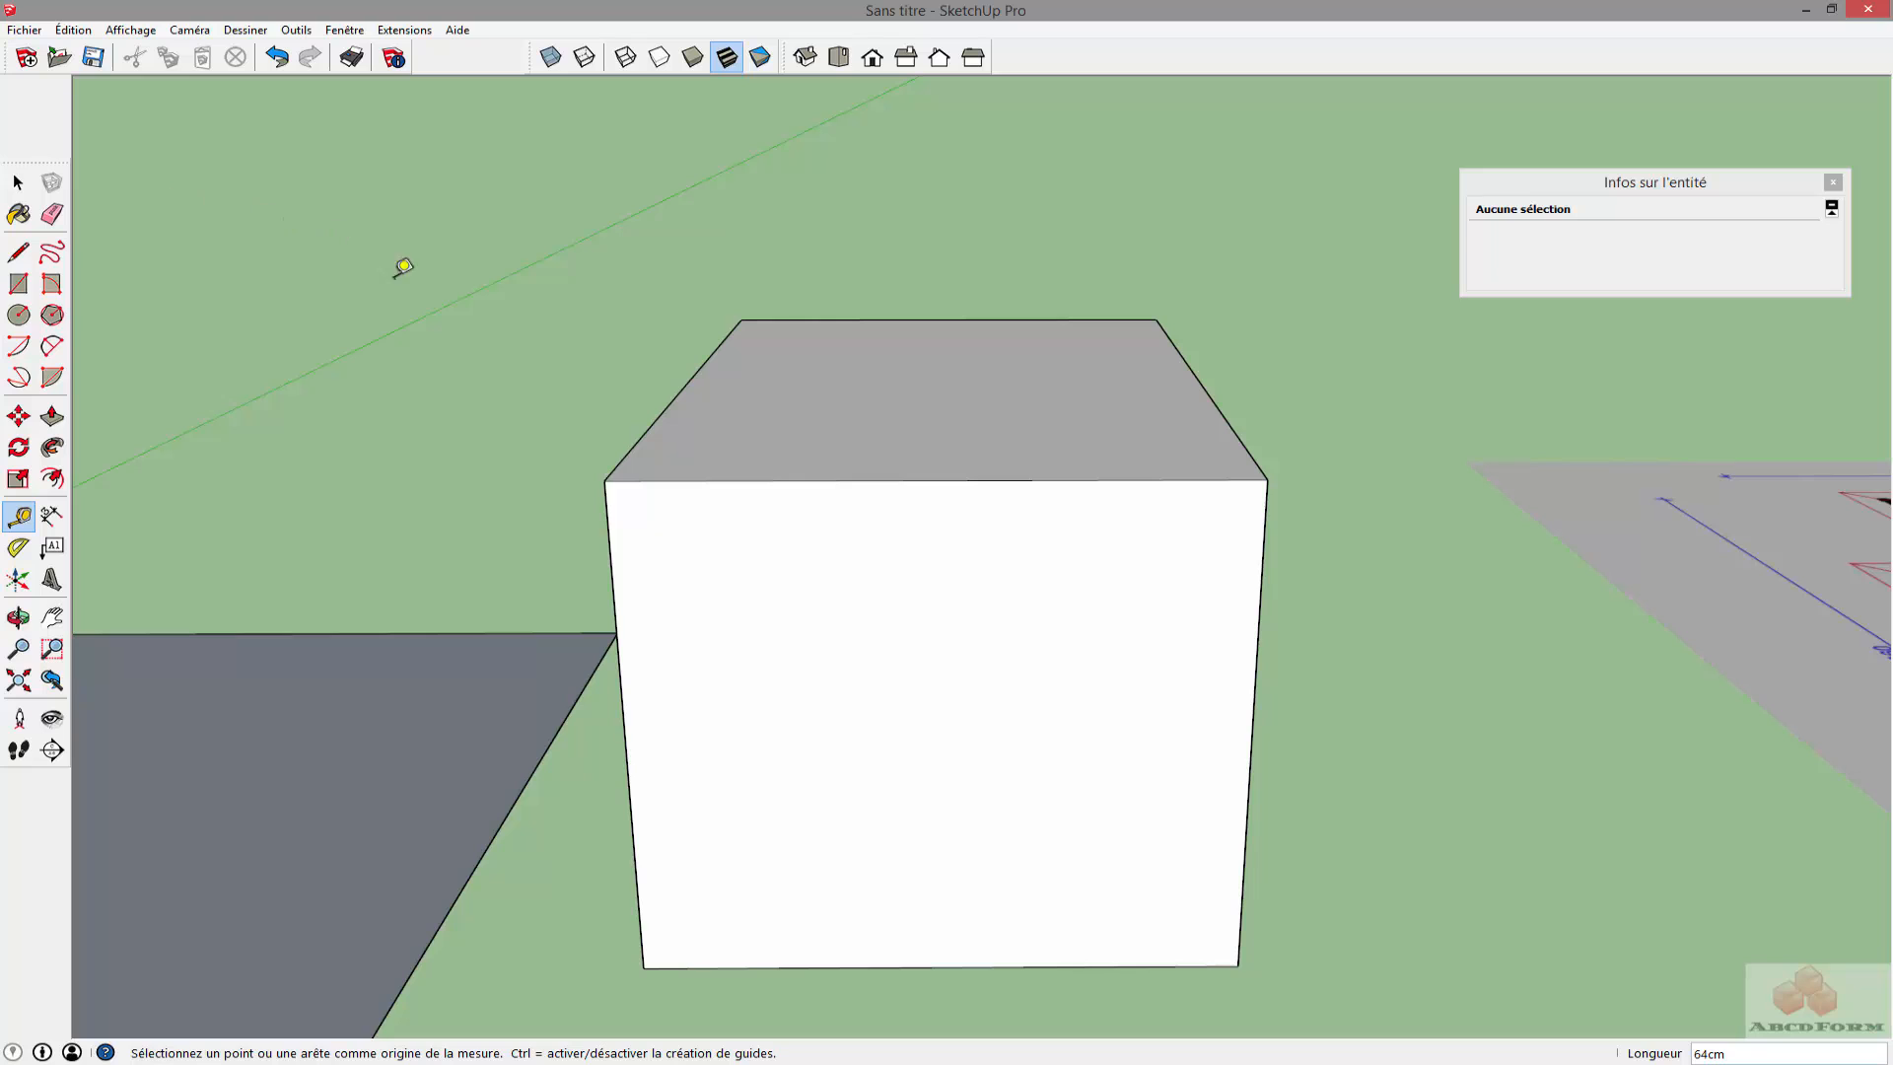
# Add a guide line running along the front edge of the grey rectangle beside the cube
pyautogui.scroll(-5, 668, 347)
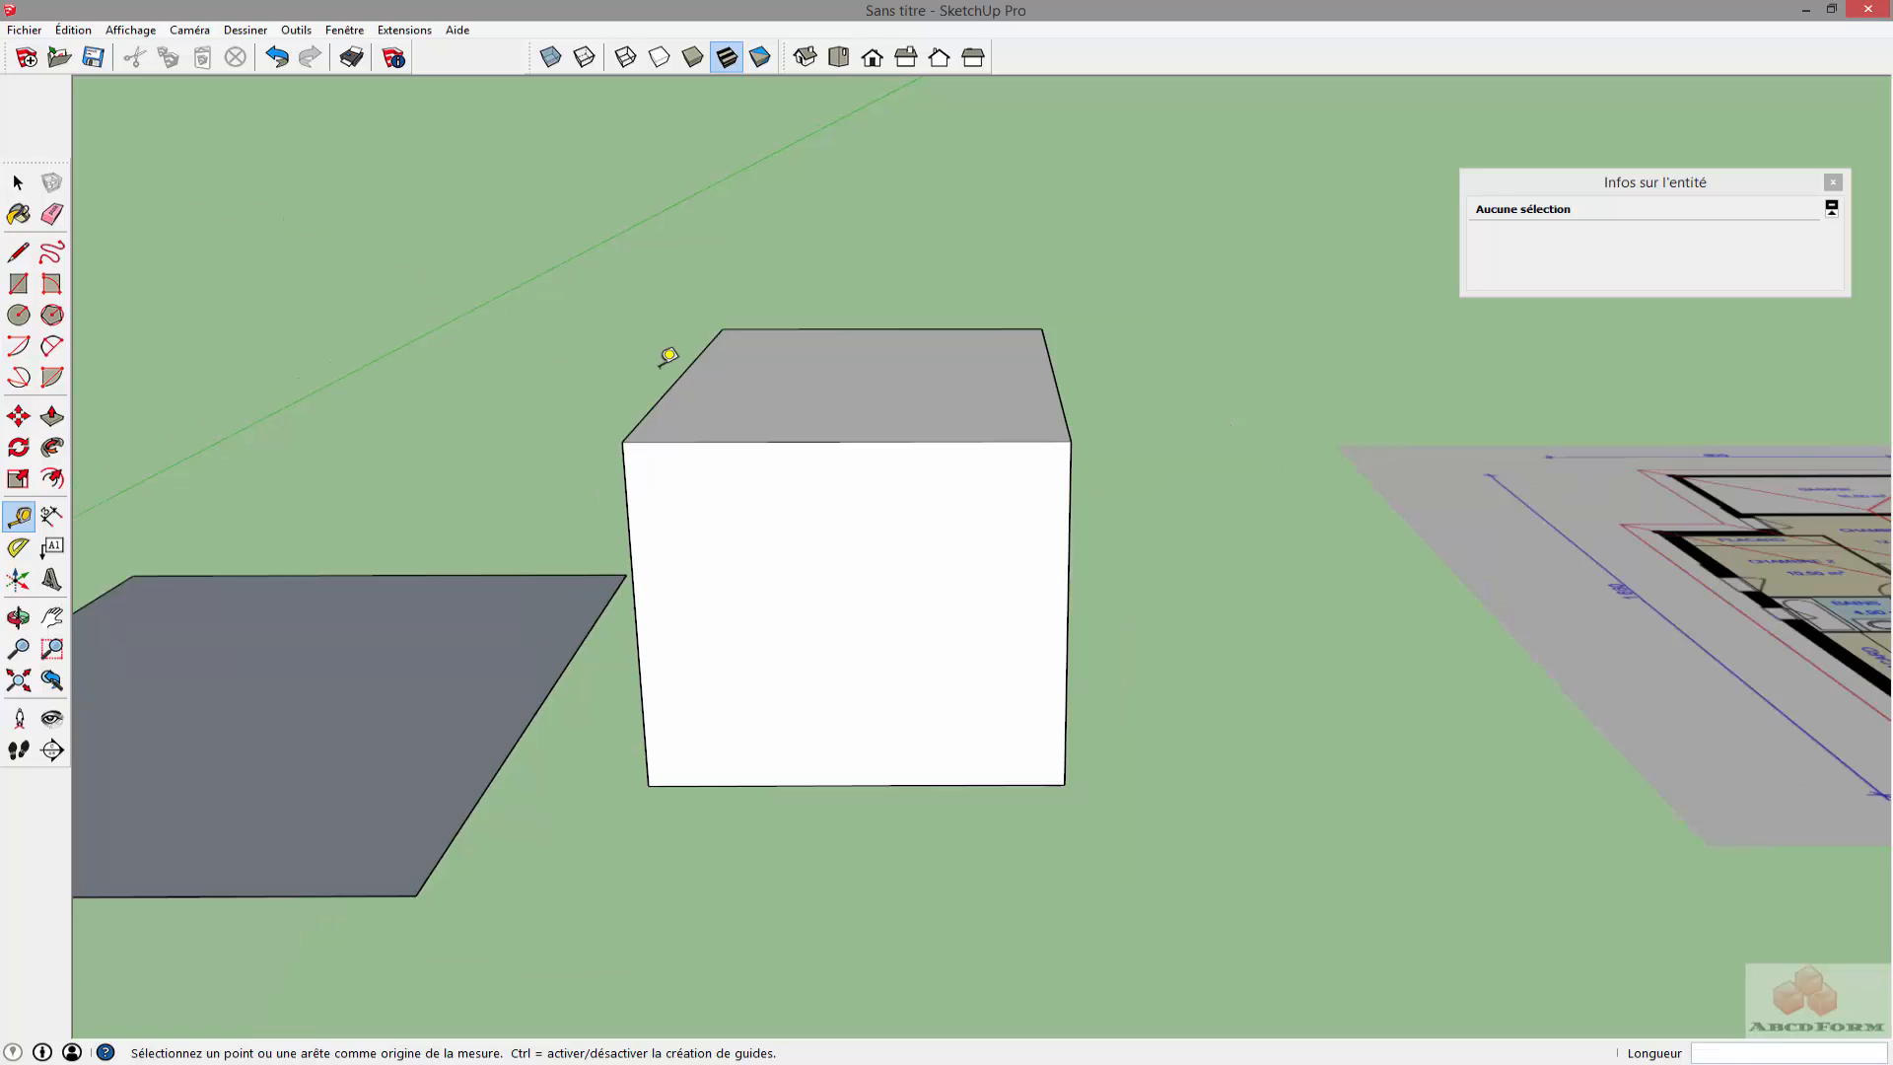
pyautogui.scroll(-1, 668, 373)
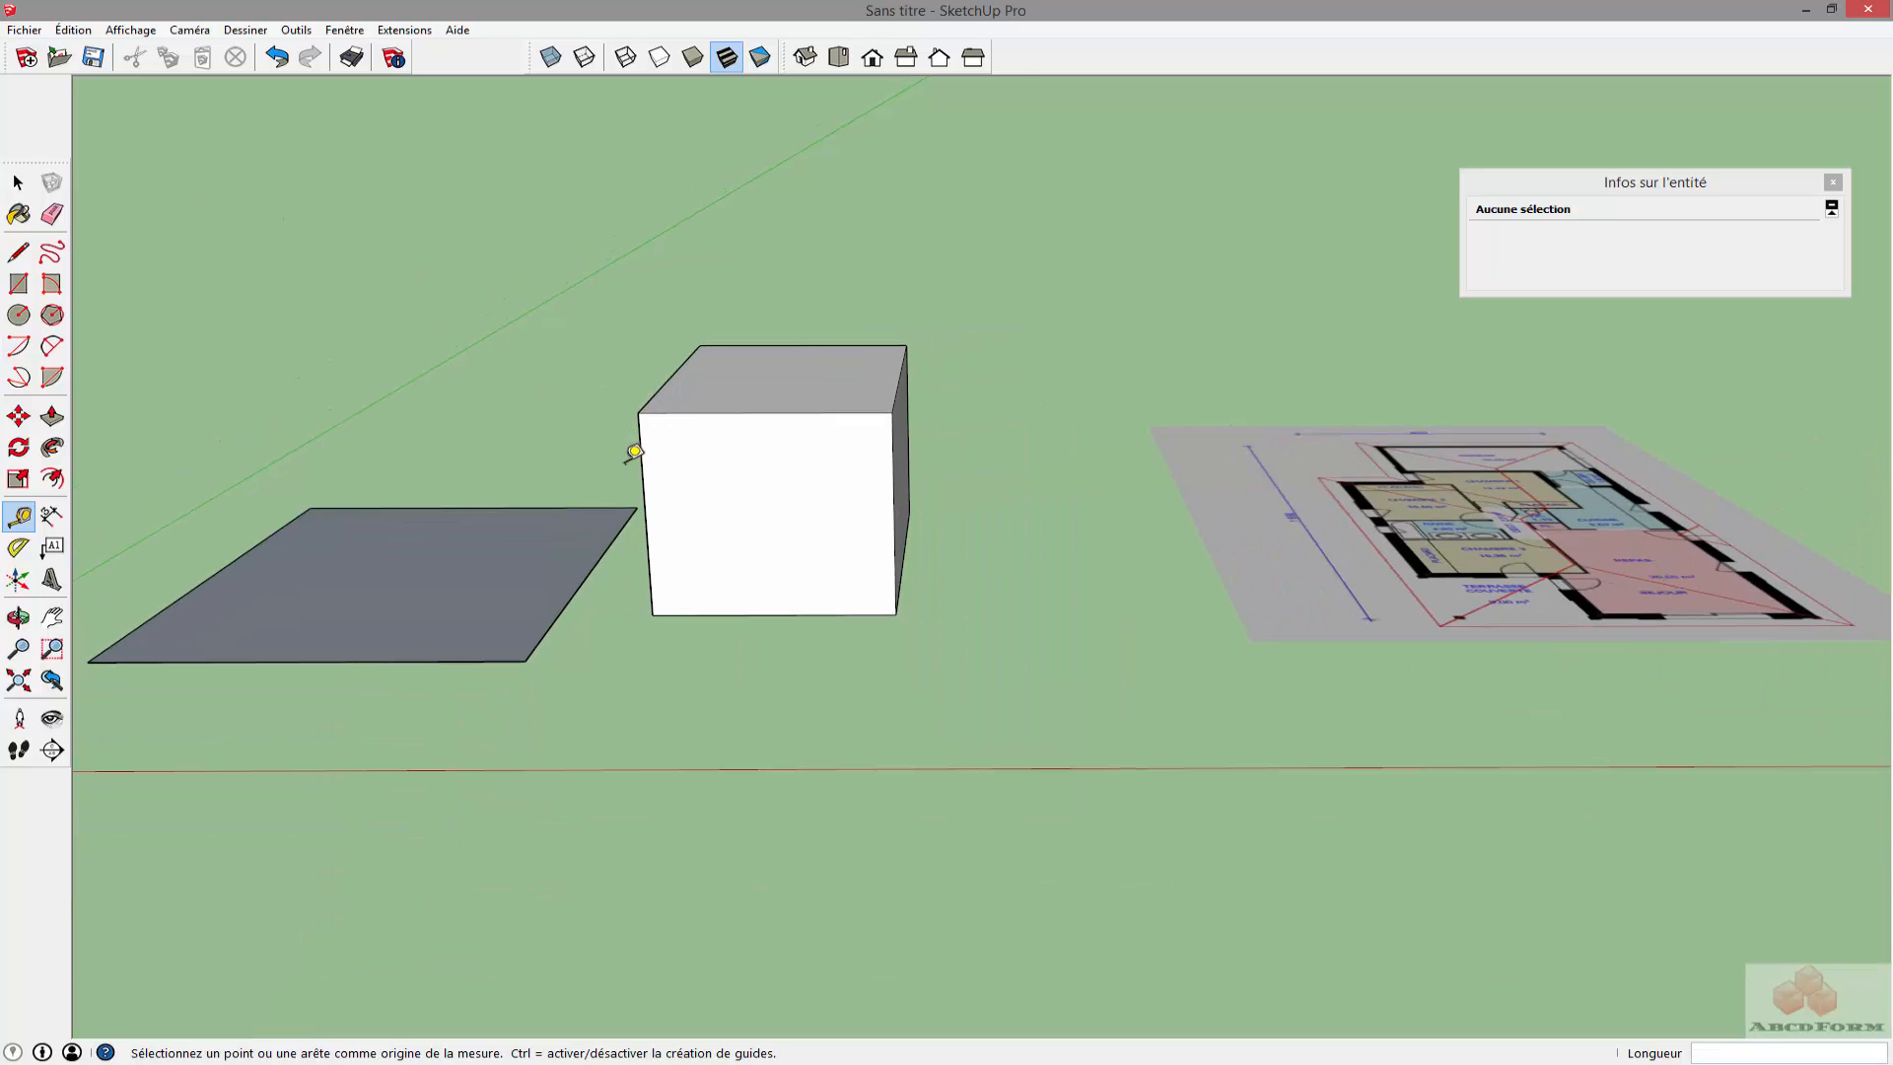
pyautogui.moveTo(630, 453); pyautogui.dragTo(1148, 498, button='middle')
pyautogui.scroll(6, 779, 680)
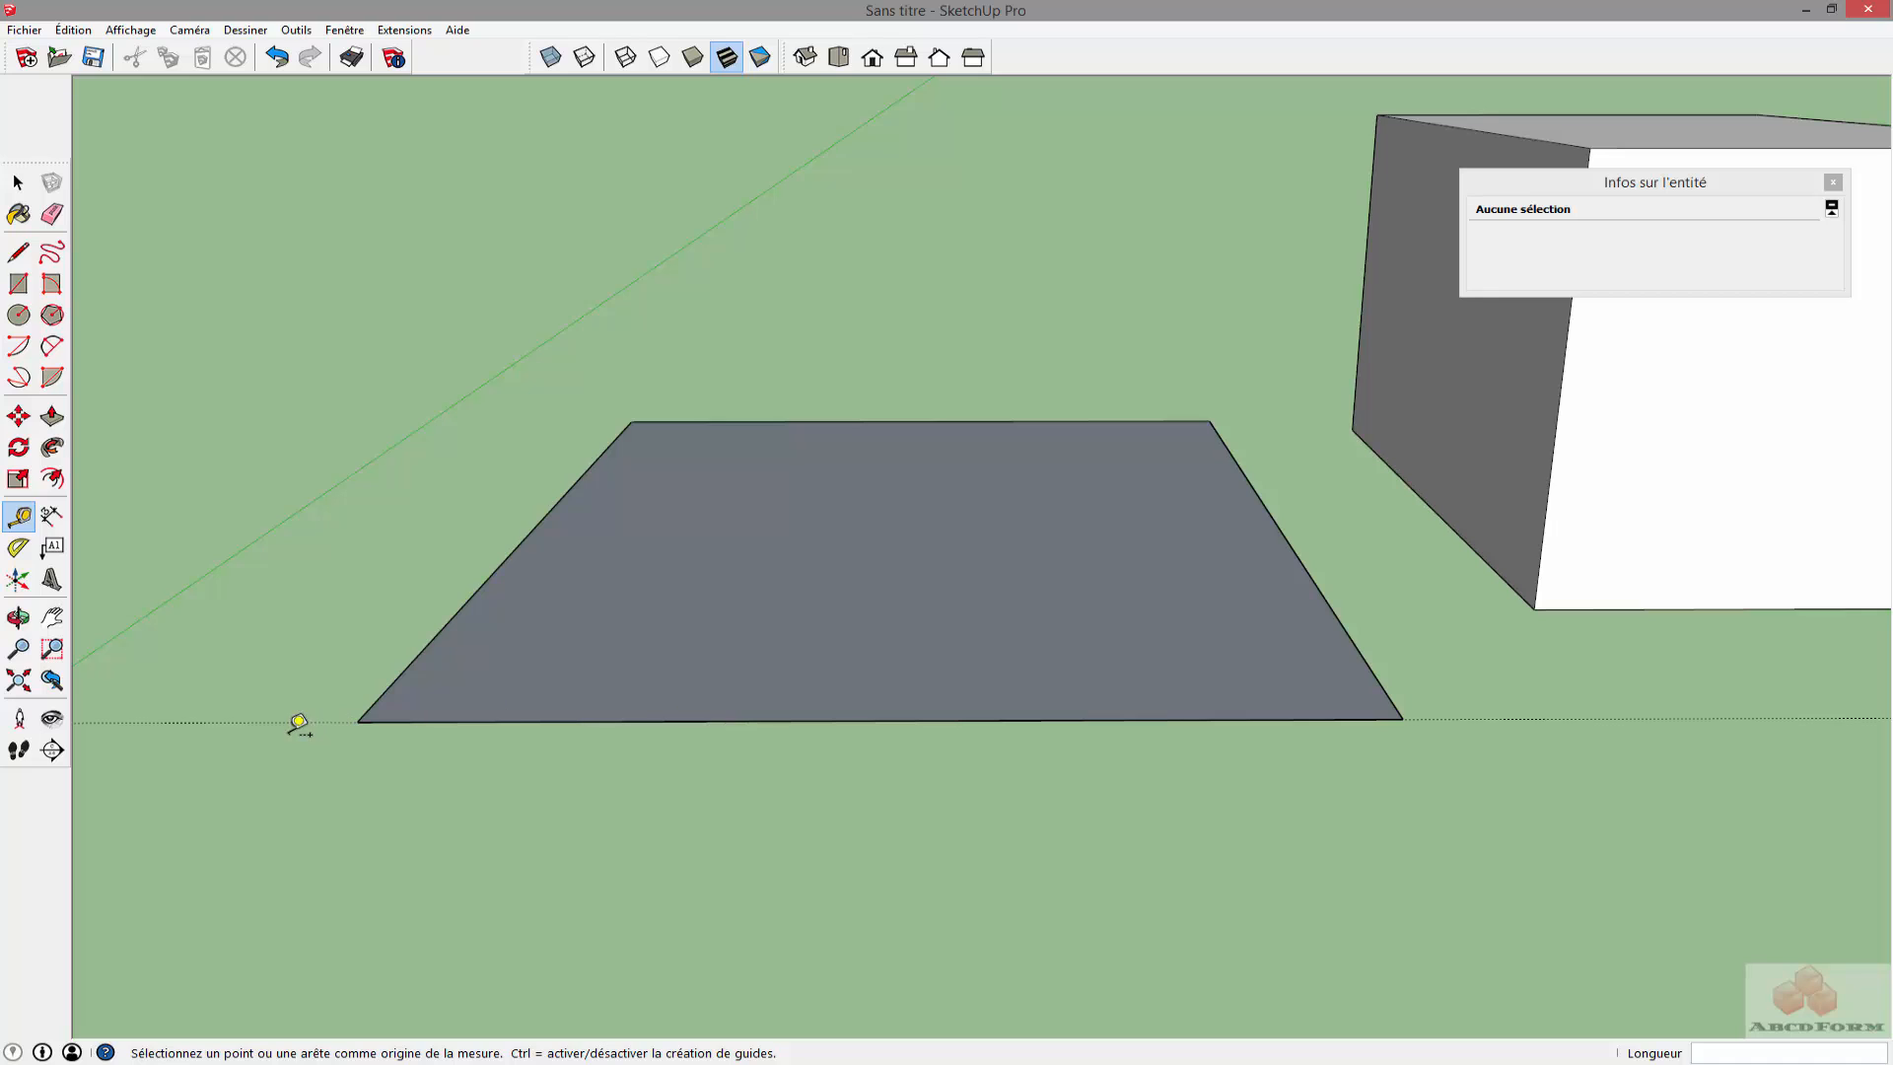
# Select the grey rectangle with its edges and move it along the guide line, away from the cube
pyautogui.press('space')
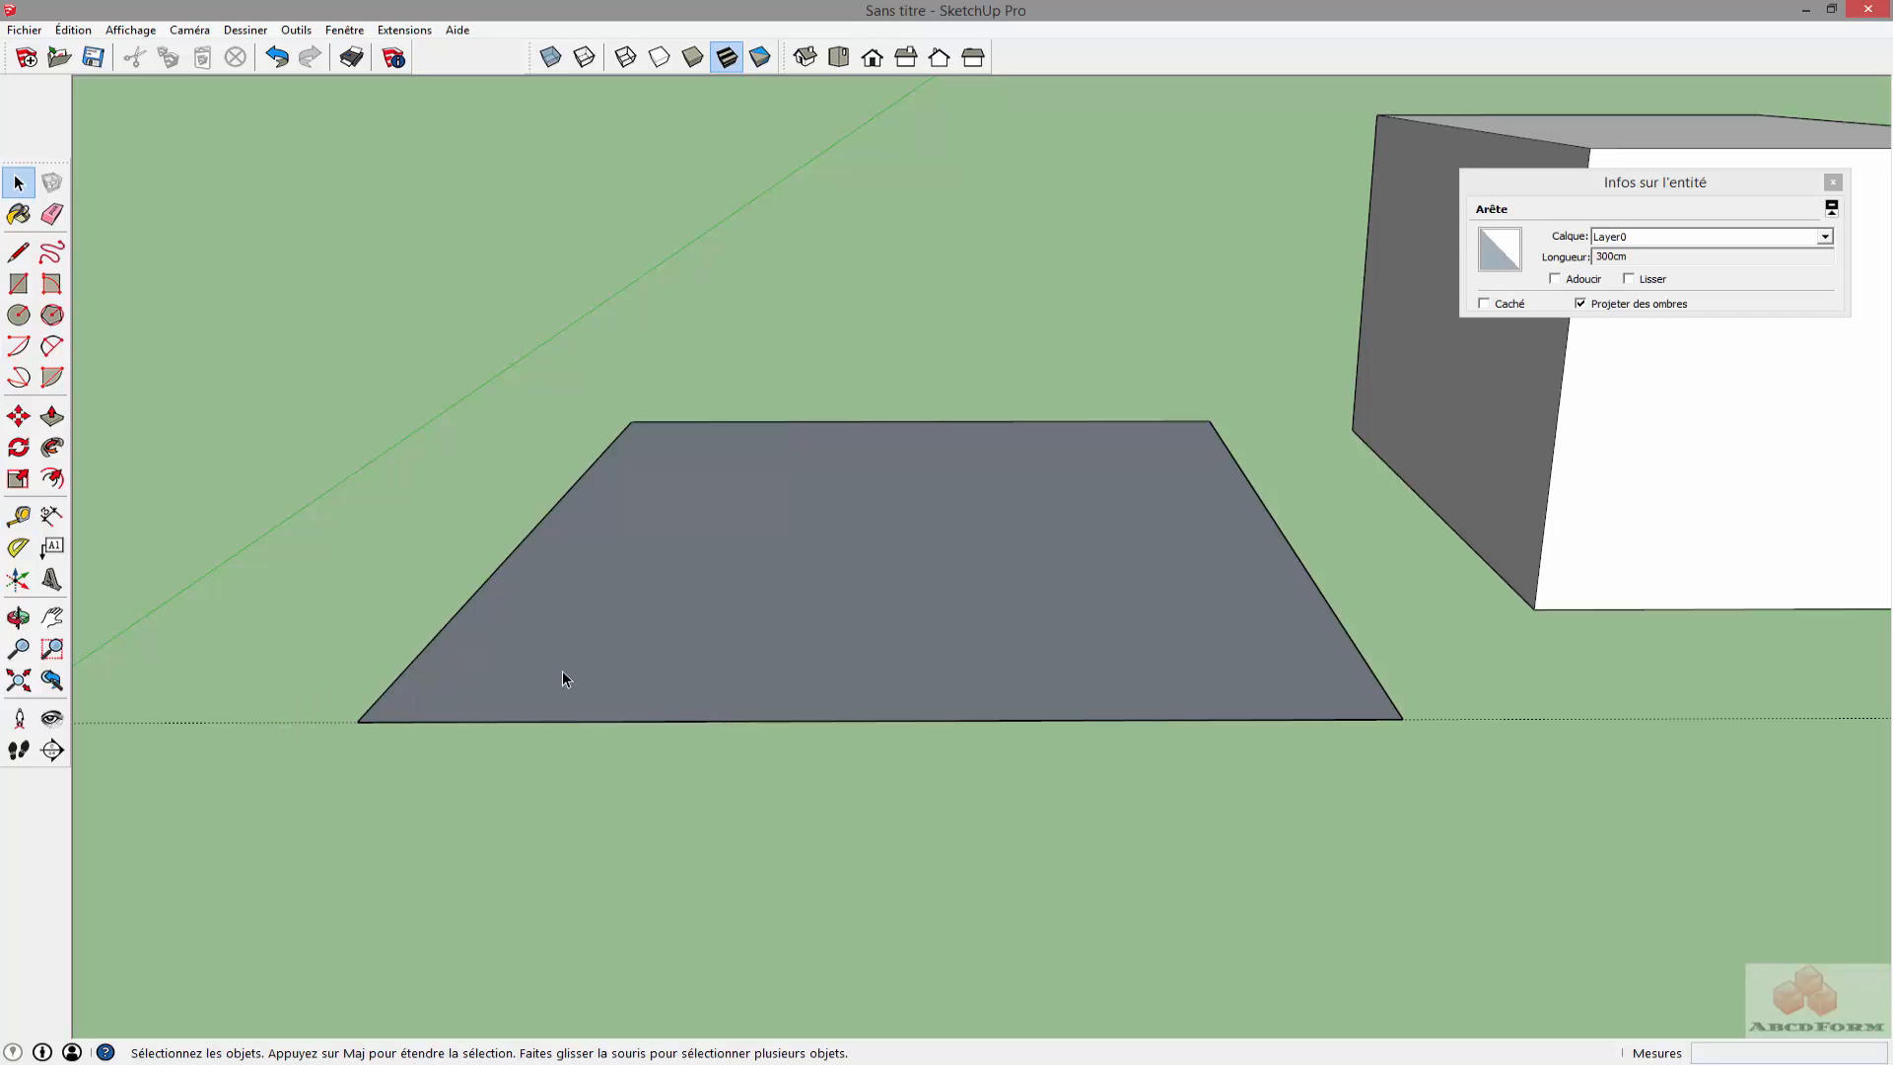
pyautogui.doubleClick(562, 675)
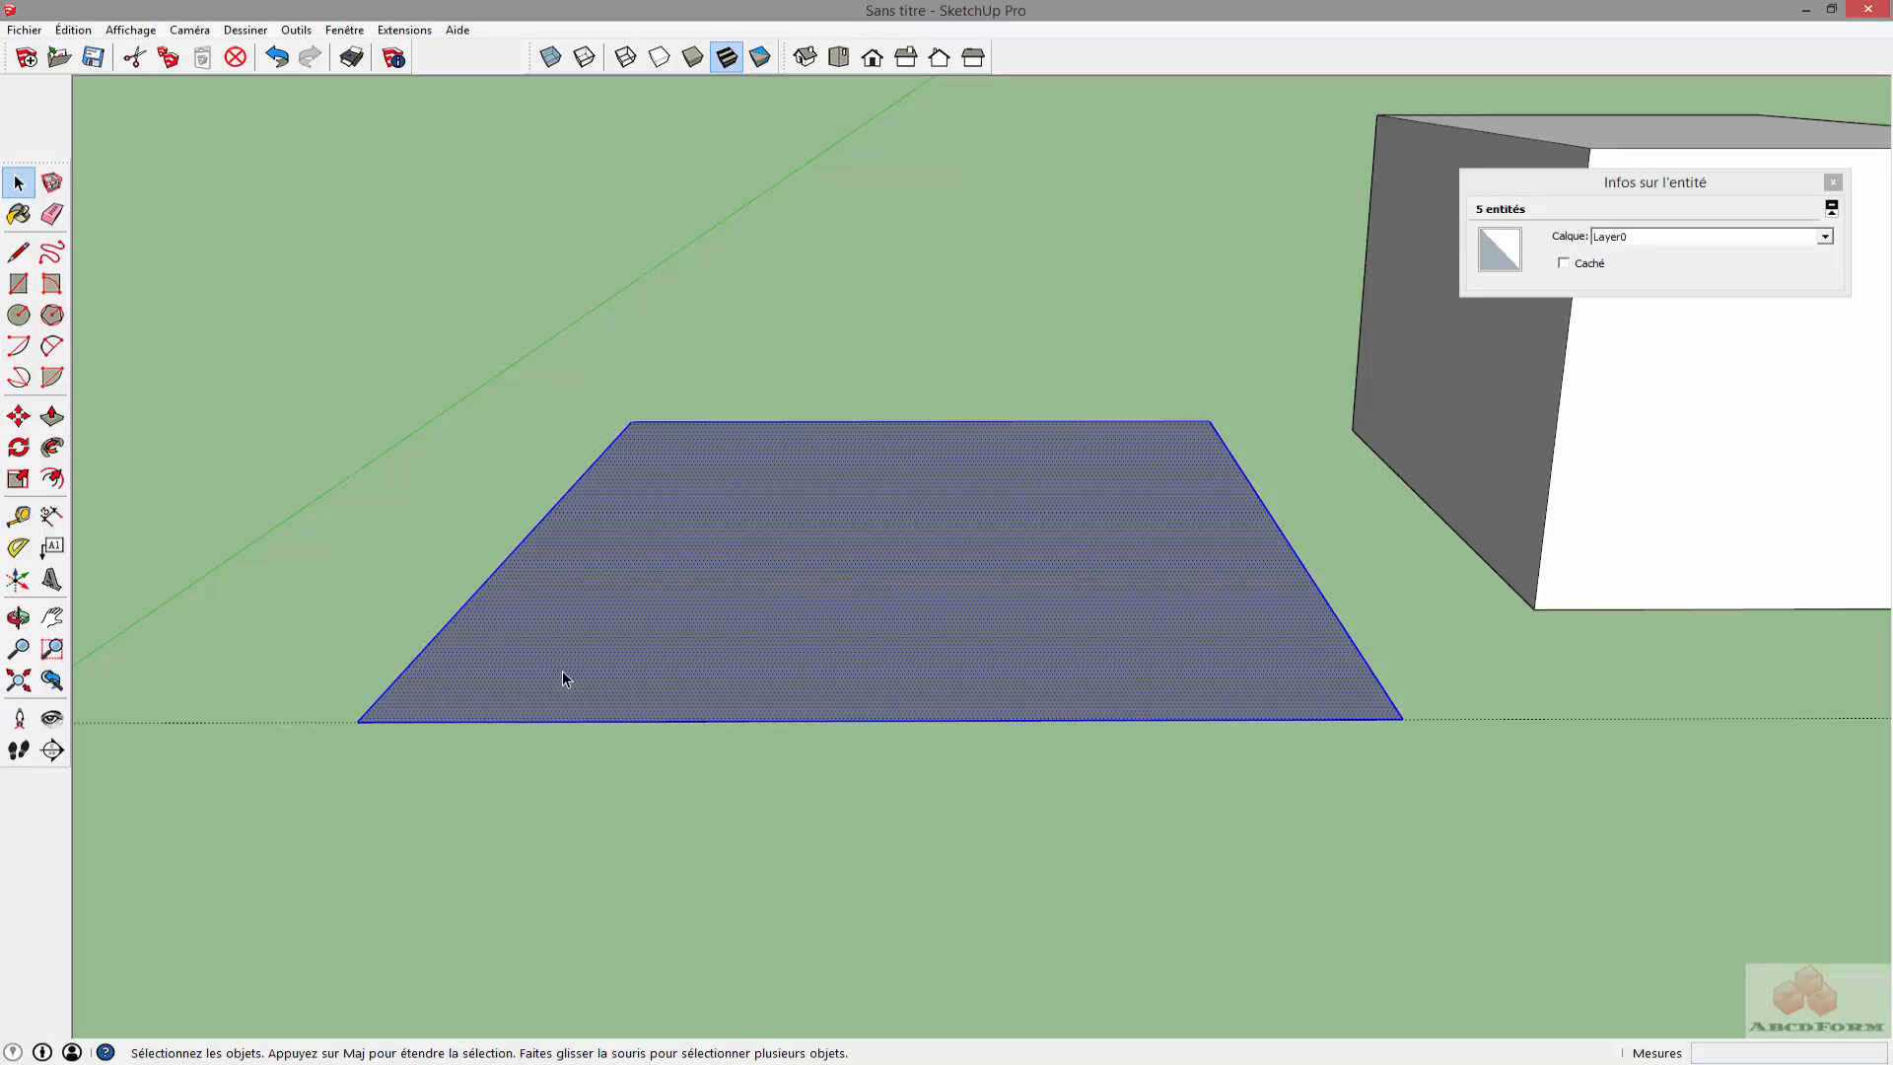
pyautogui.press('m')
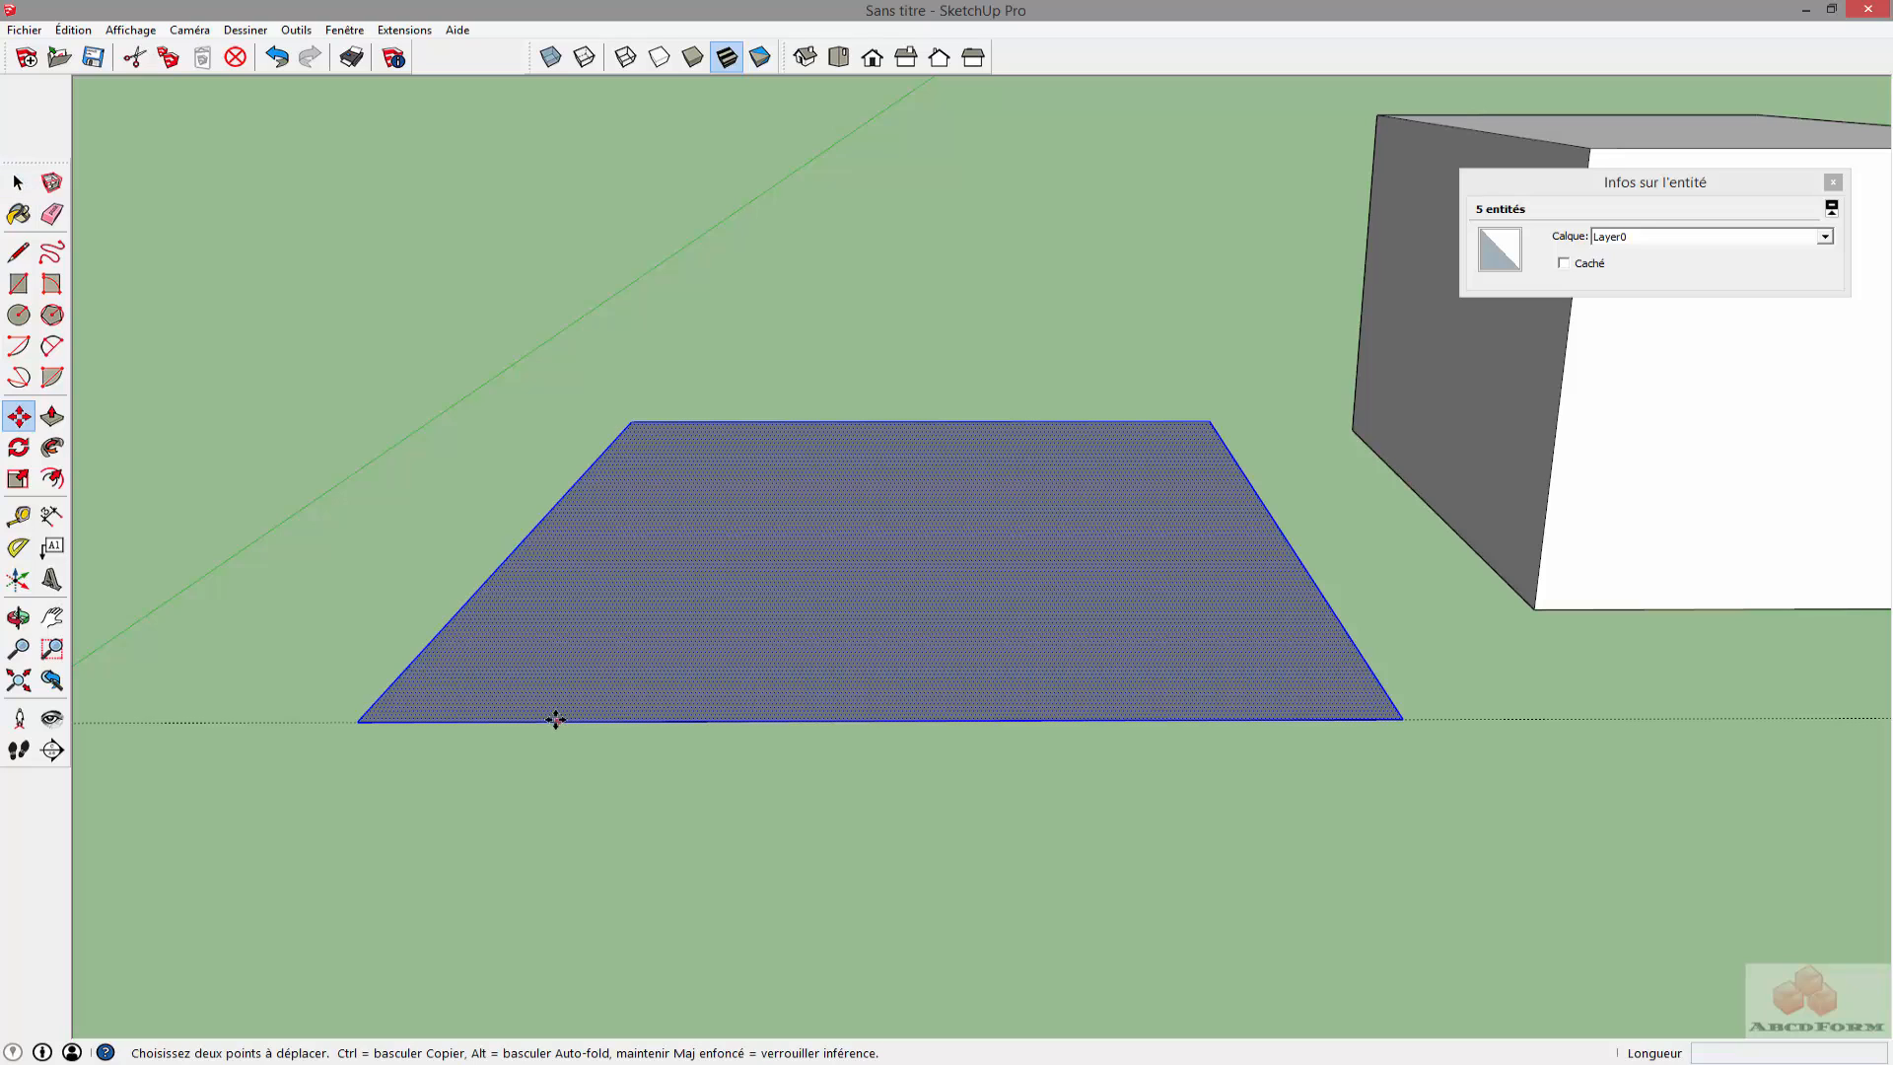
pyautogui.click(523, 720)
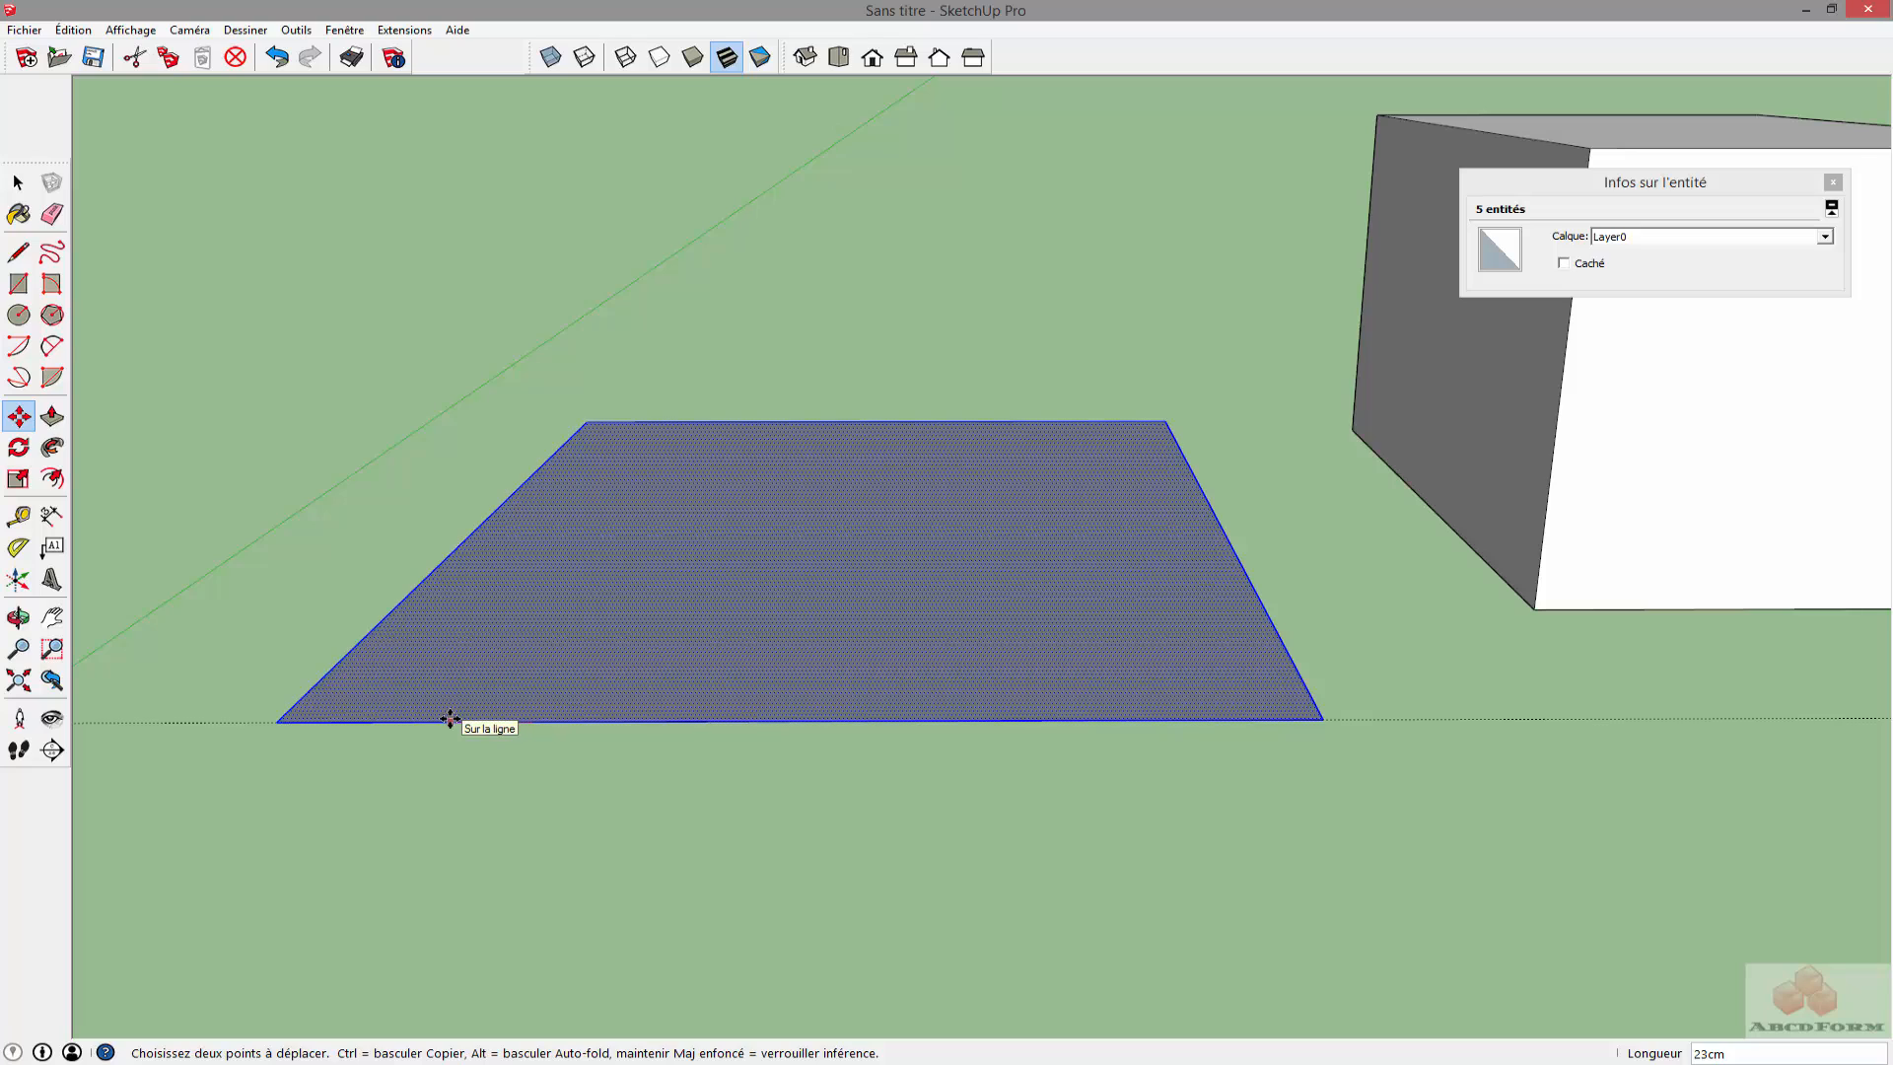
pyautogui.press('Return')
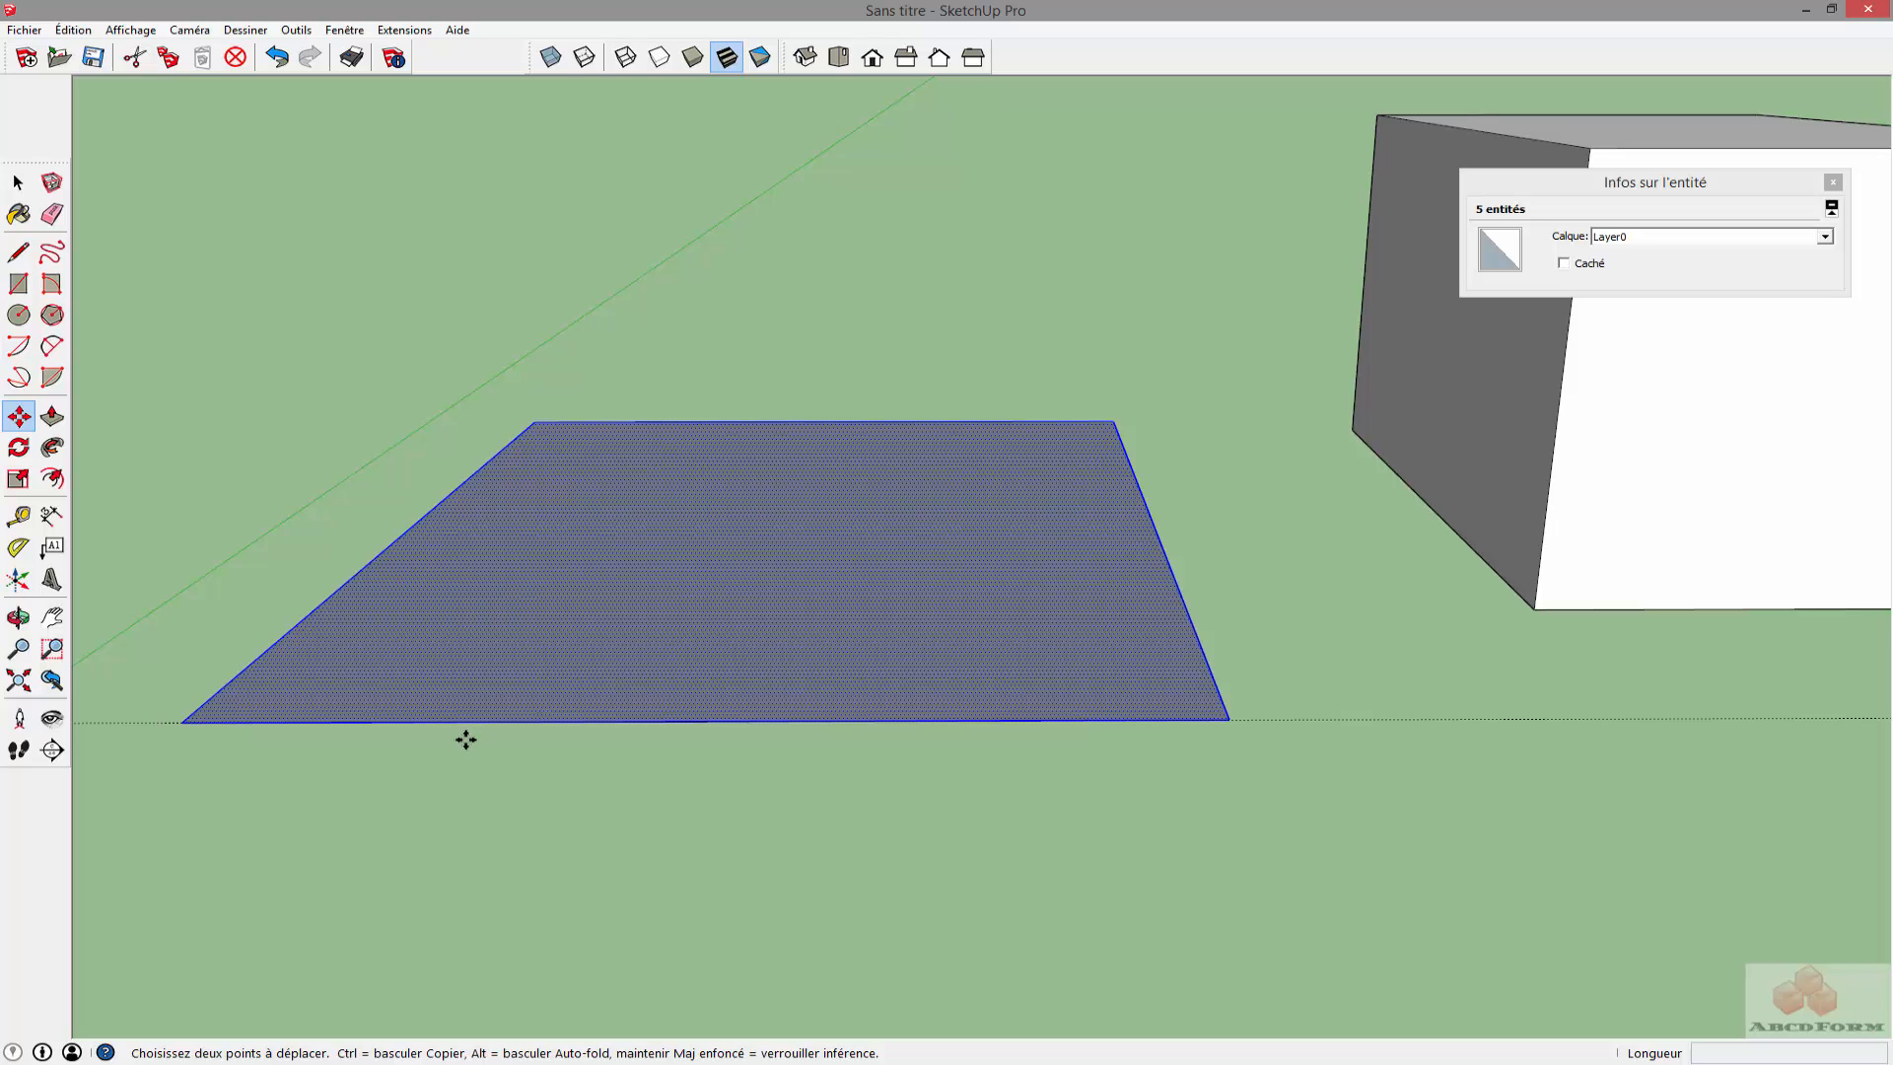
# Add a guide line parallel to the green axis, offset 30 cm toward the grey rectangle
pyautogui.press('t')
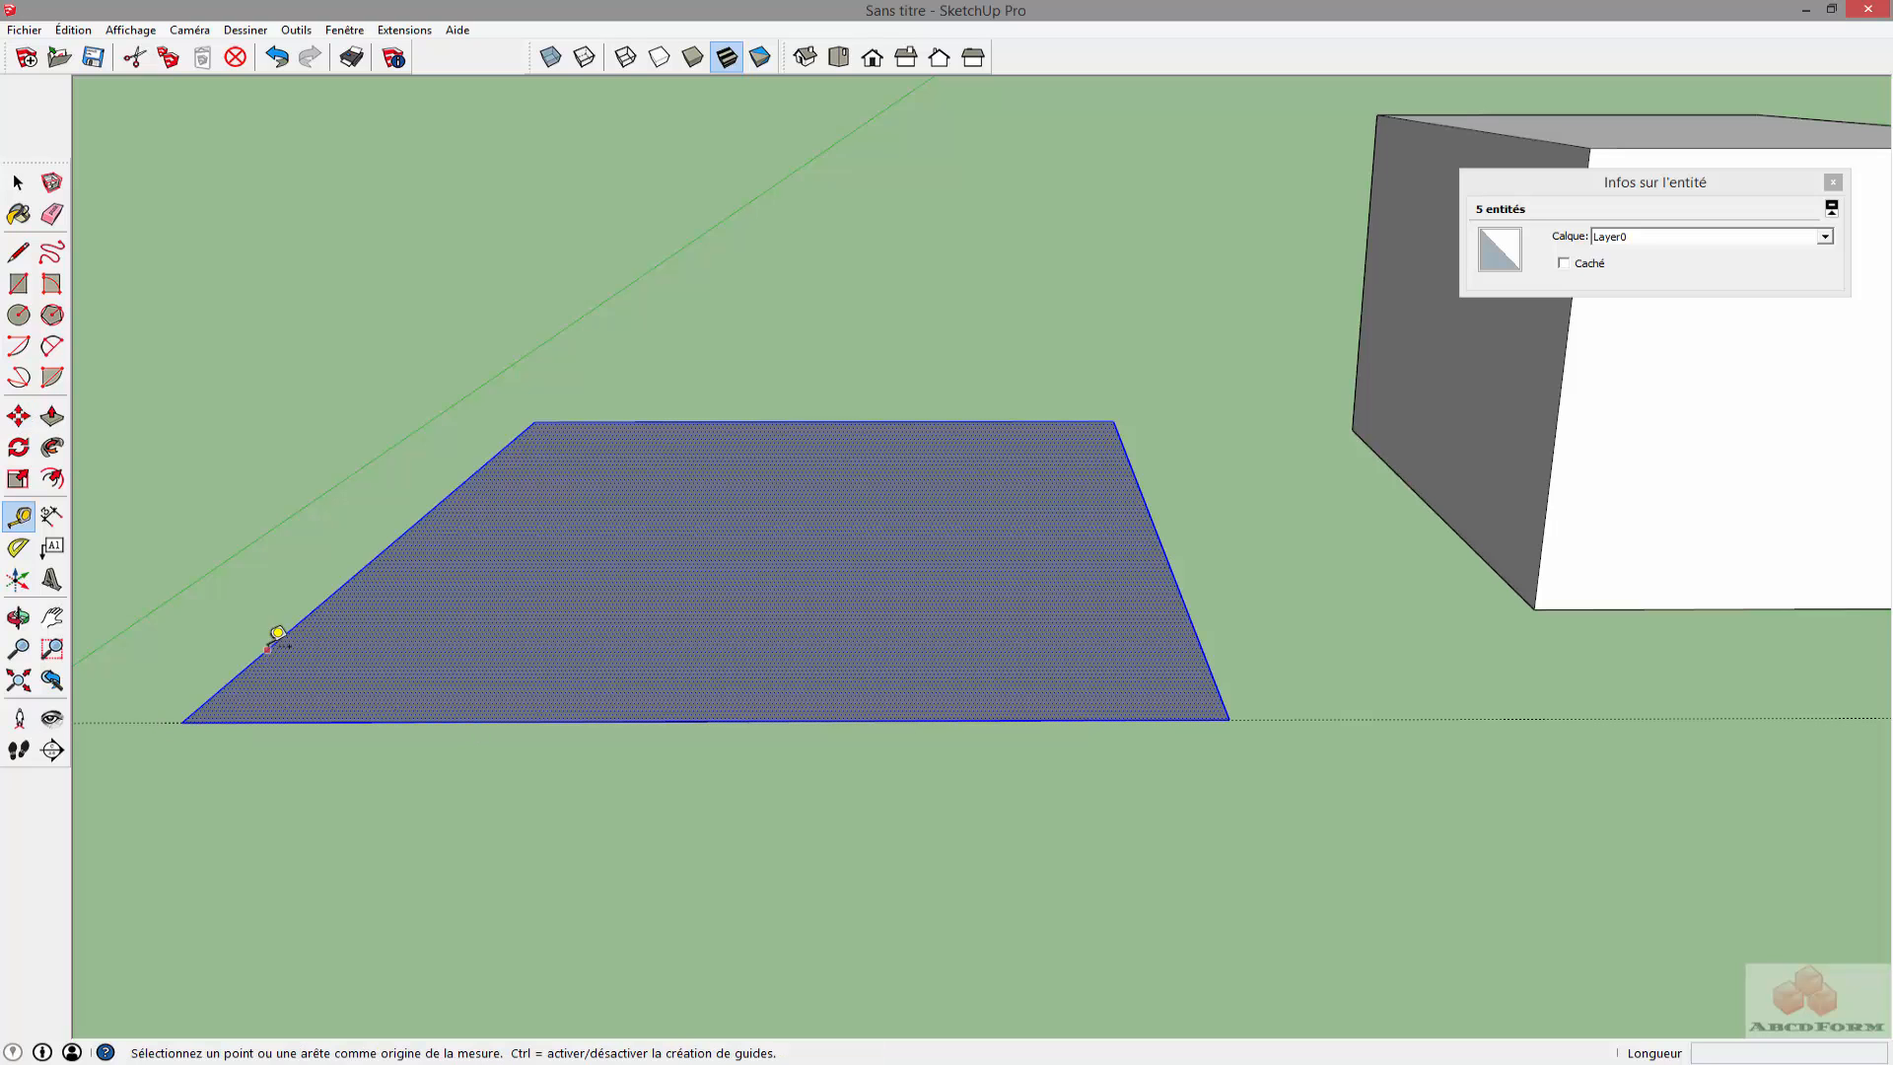
pyautogui.moveTo(241, 604); pyautogui.dragTo(306, 716, button='middle')
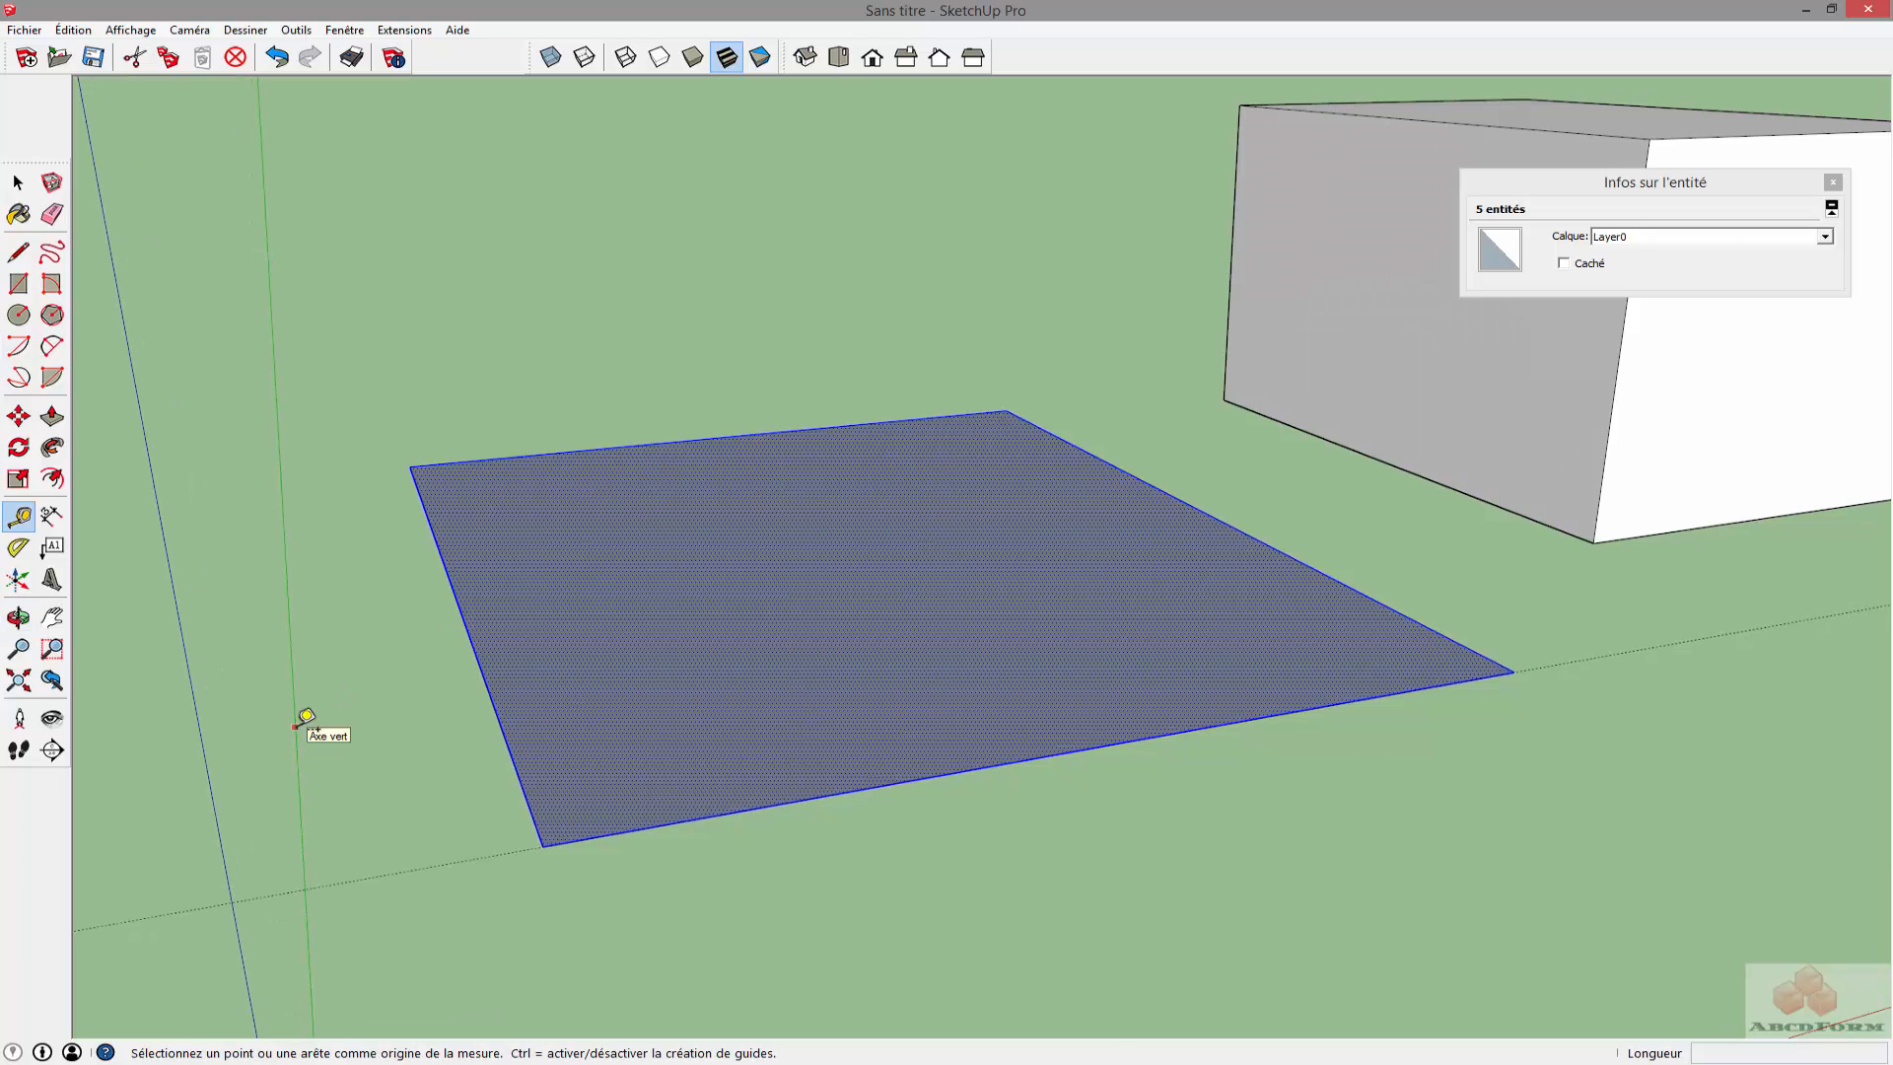
pyautogui.click(296, 726)
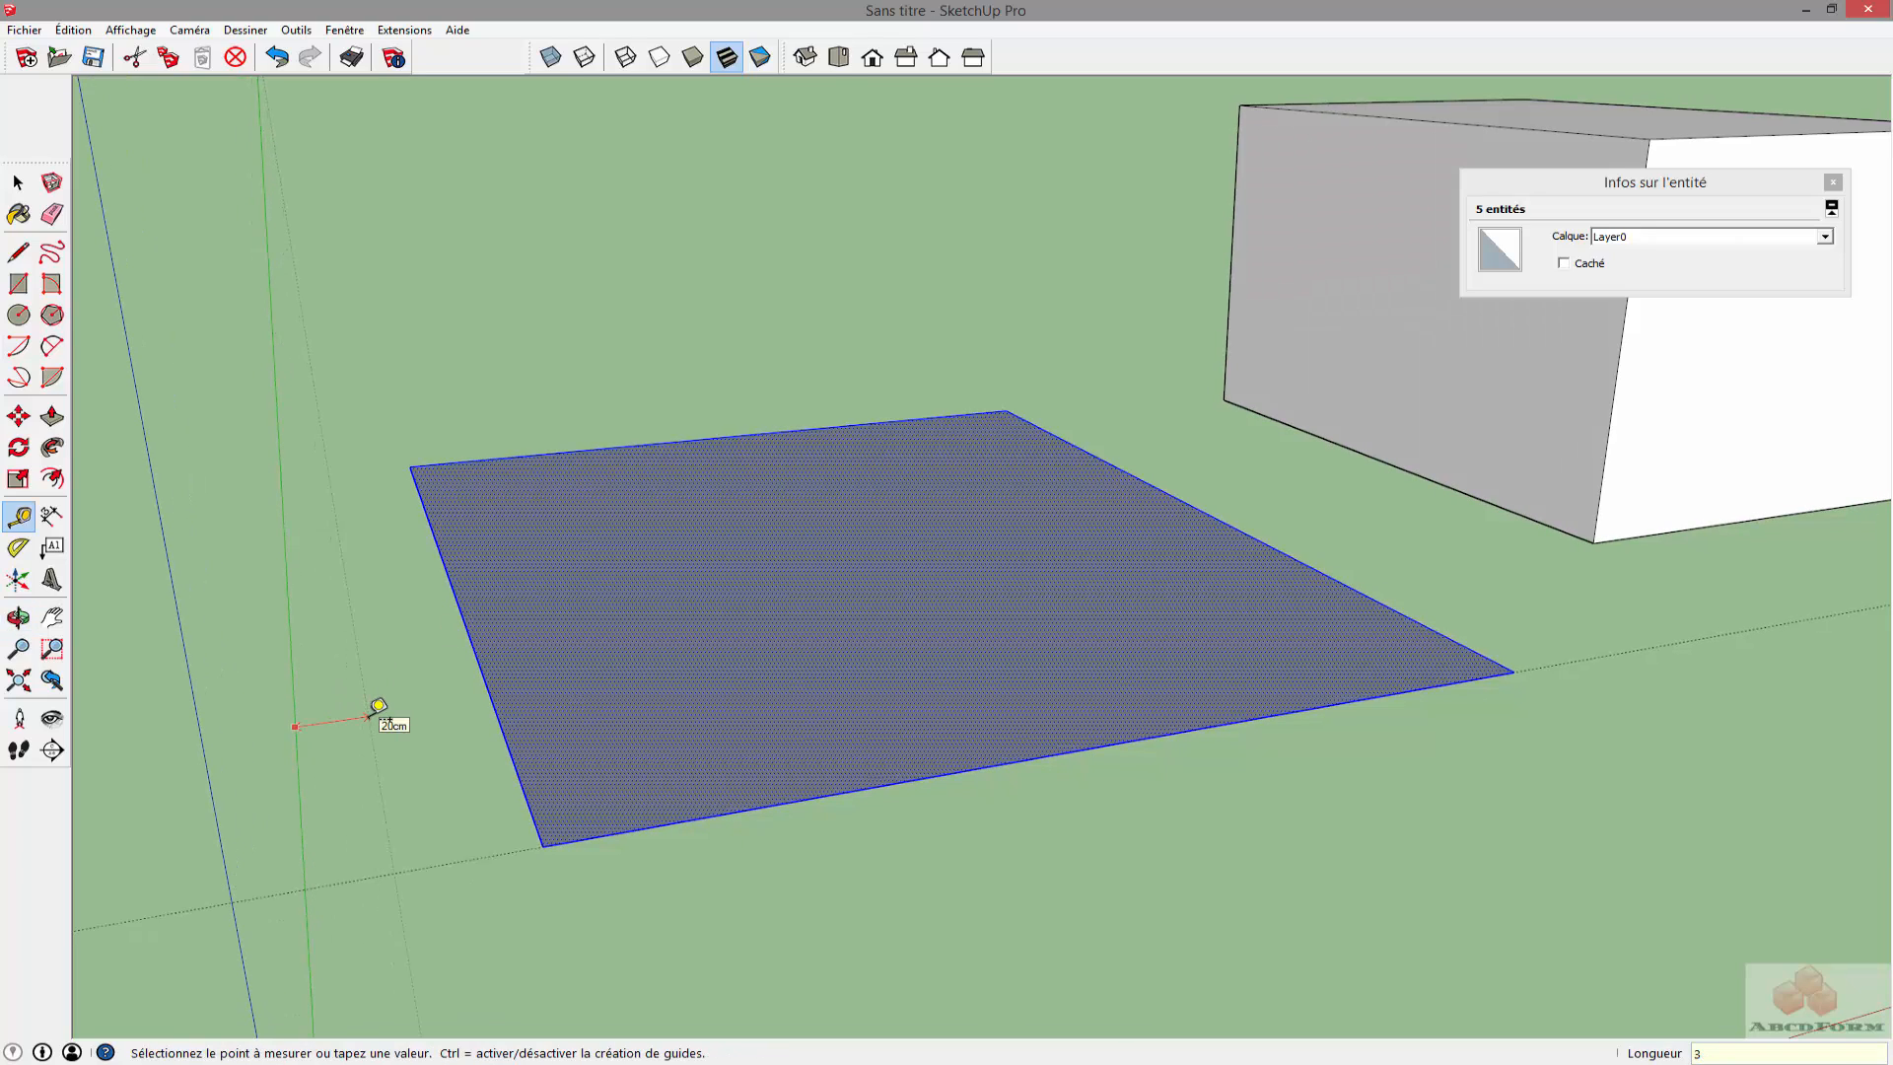
pyautogui.write('30')
pyautogui.press('Return')
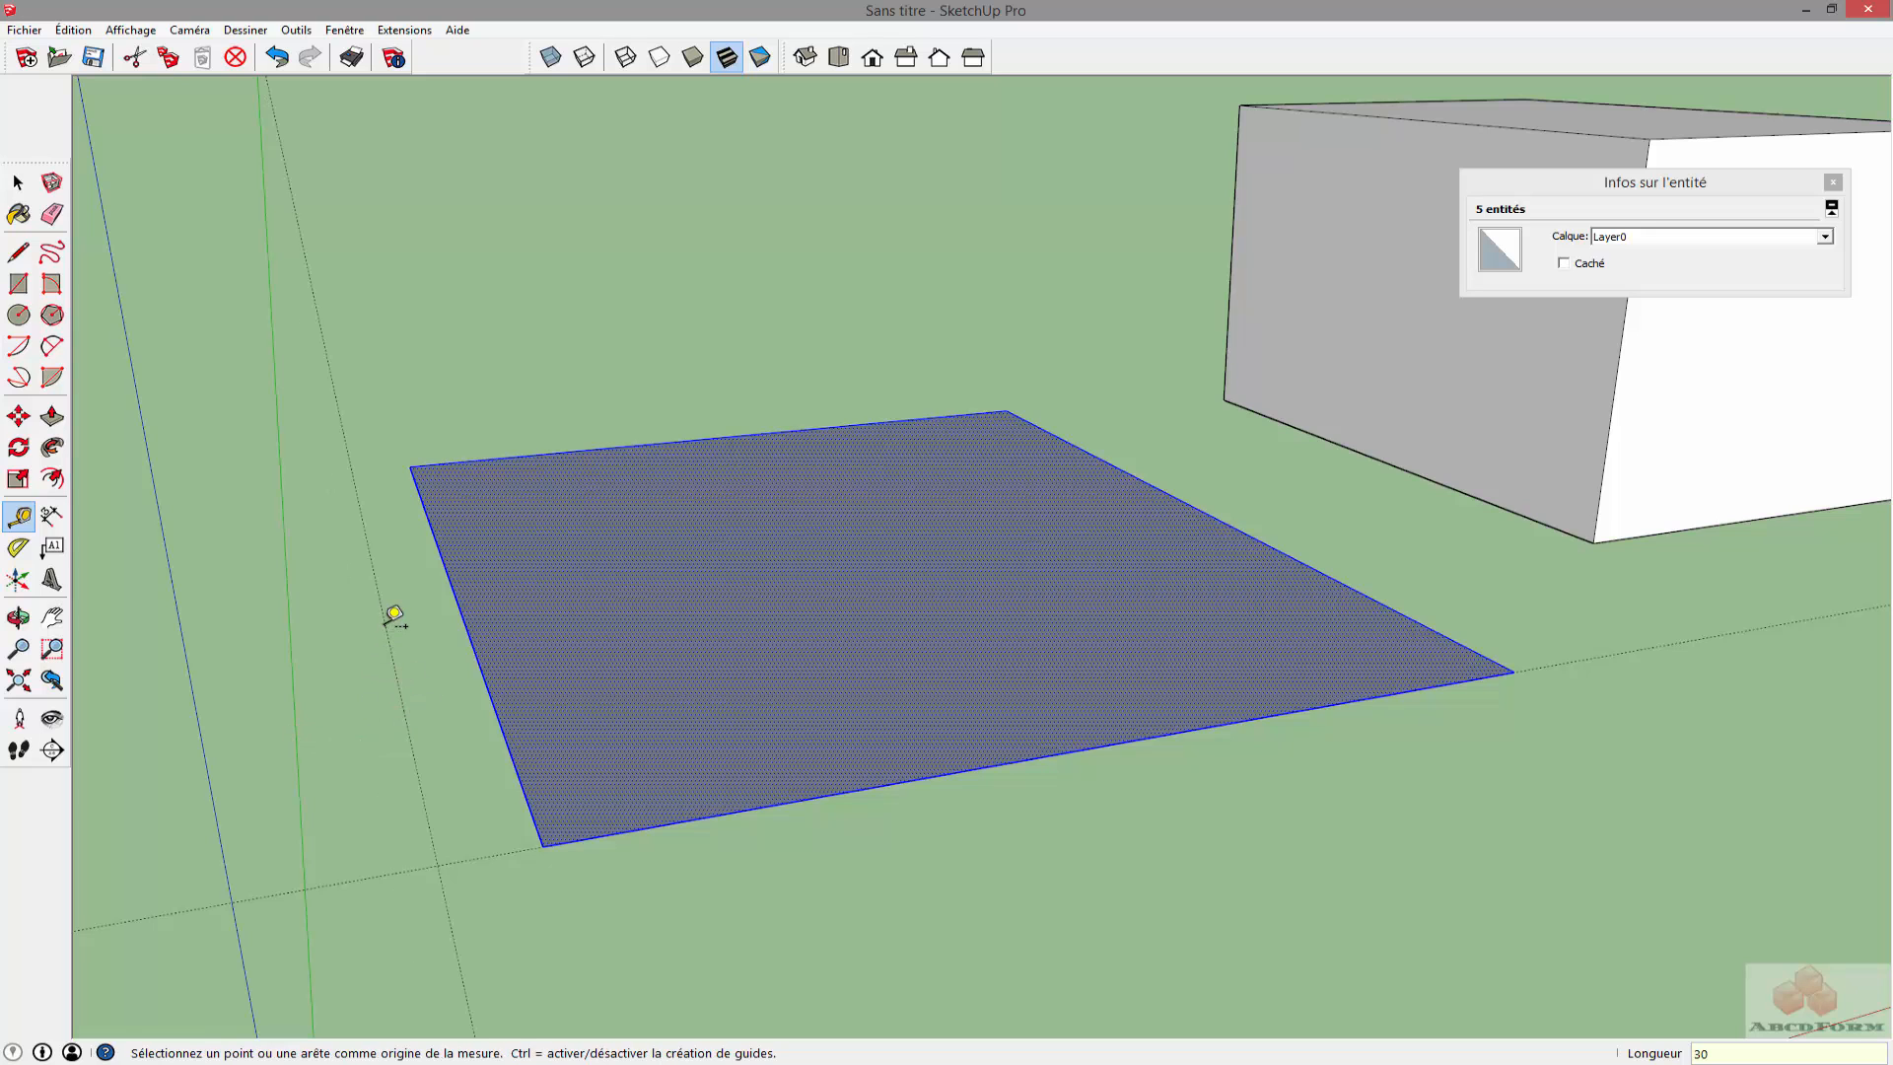
# Copy the guide parallel to the green axis twice toward the rectangle, each about 8 cm further on
pyautogui.moveTo(393, 618); pyautogui.dragTo(263, 536, button='middle')
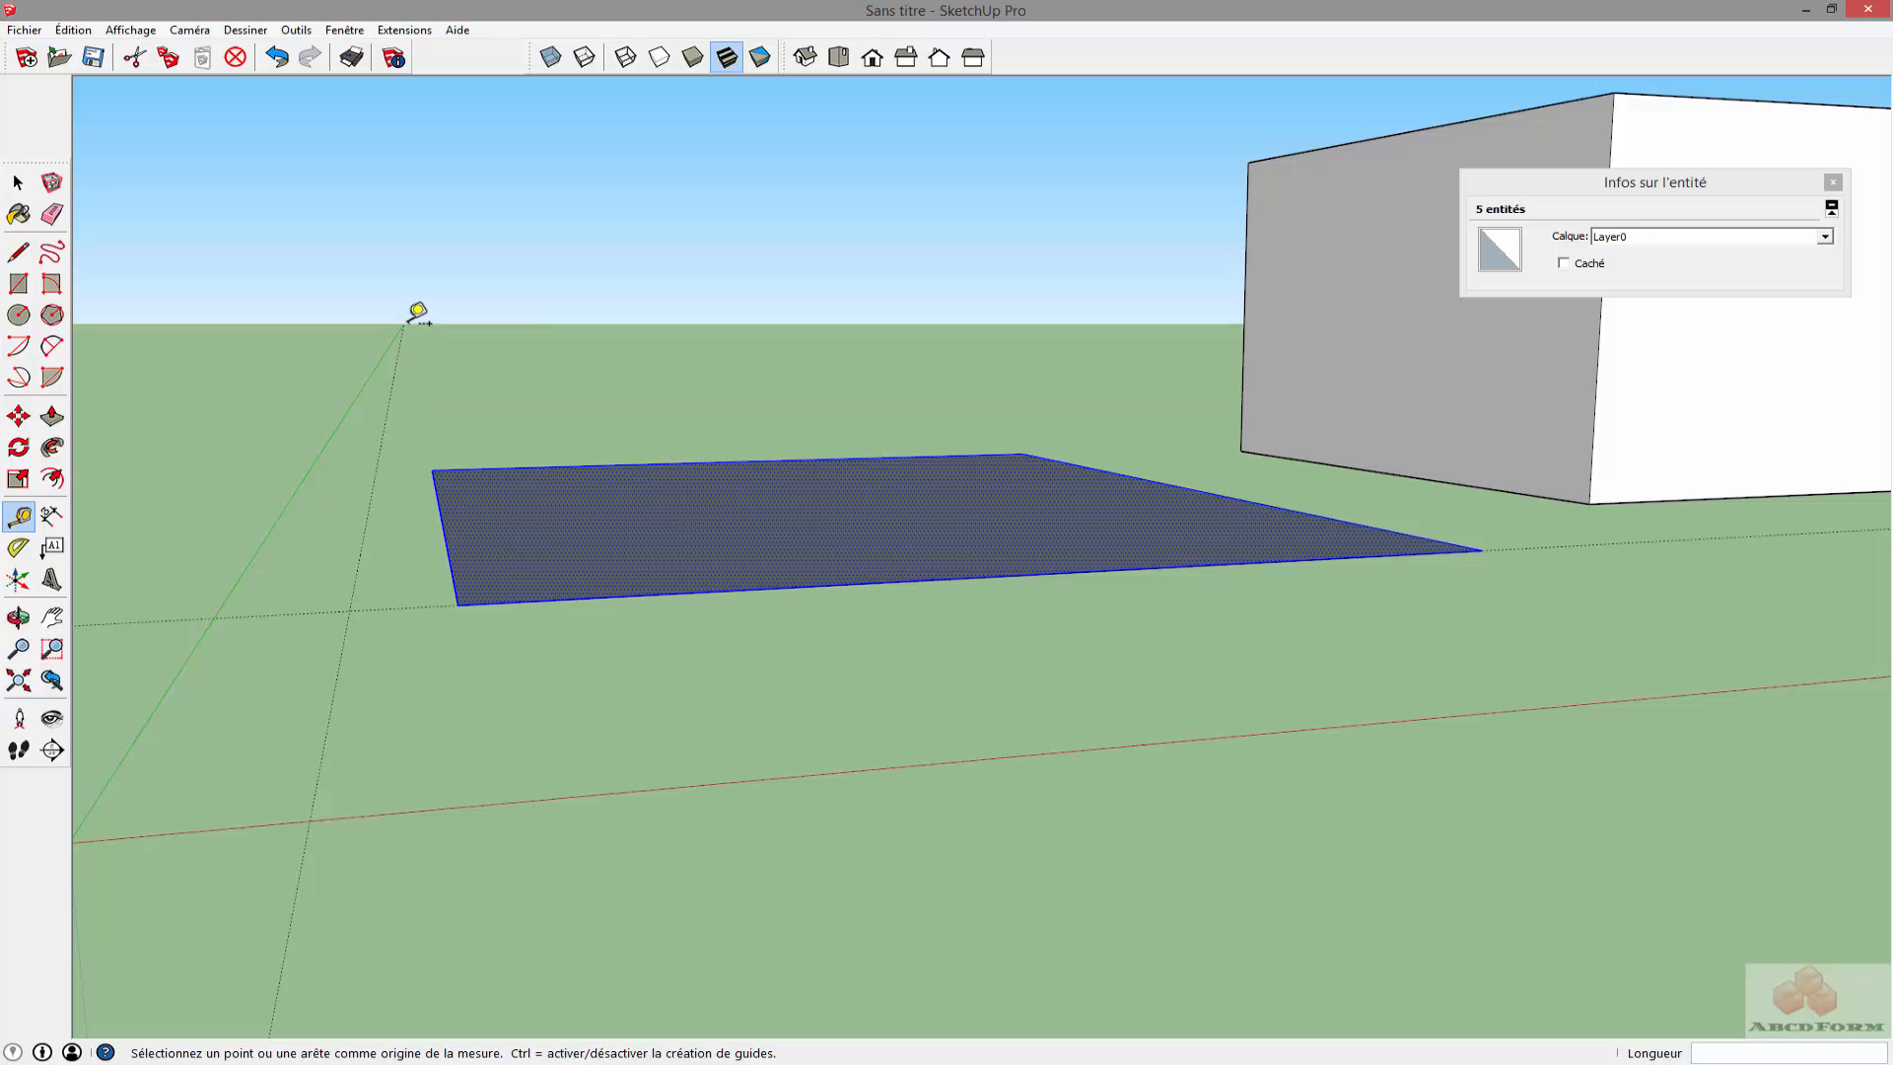
pyautogui.moveTo(321, 490)
pyautogui.mouseDown(button='middle')
pyautogui.moveTo(296, 549)
pyautogui.moveTo(325, 503)
pyautogui.mouseUp(button='middle')
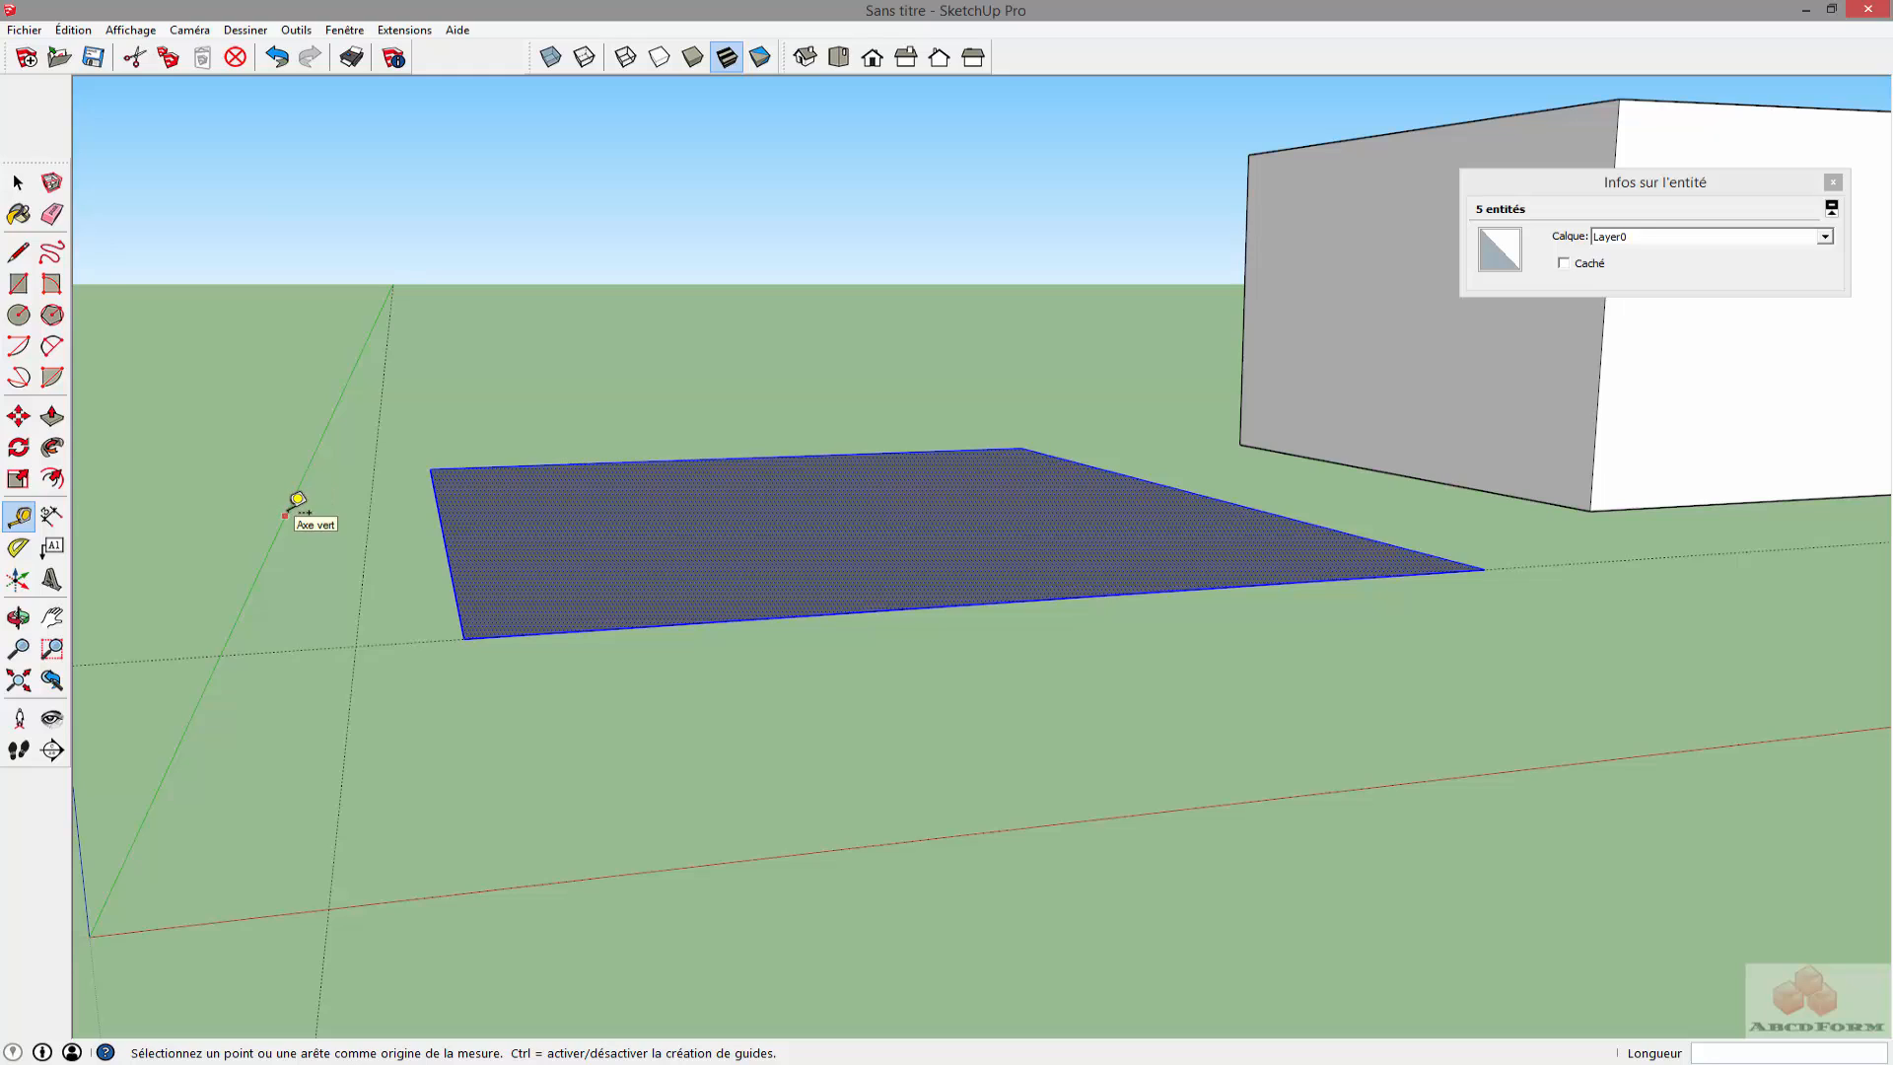
pyautogui.click(369, 503)
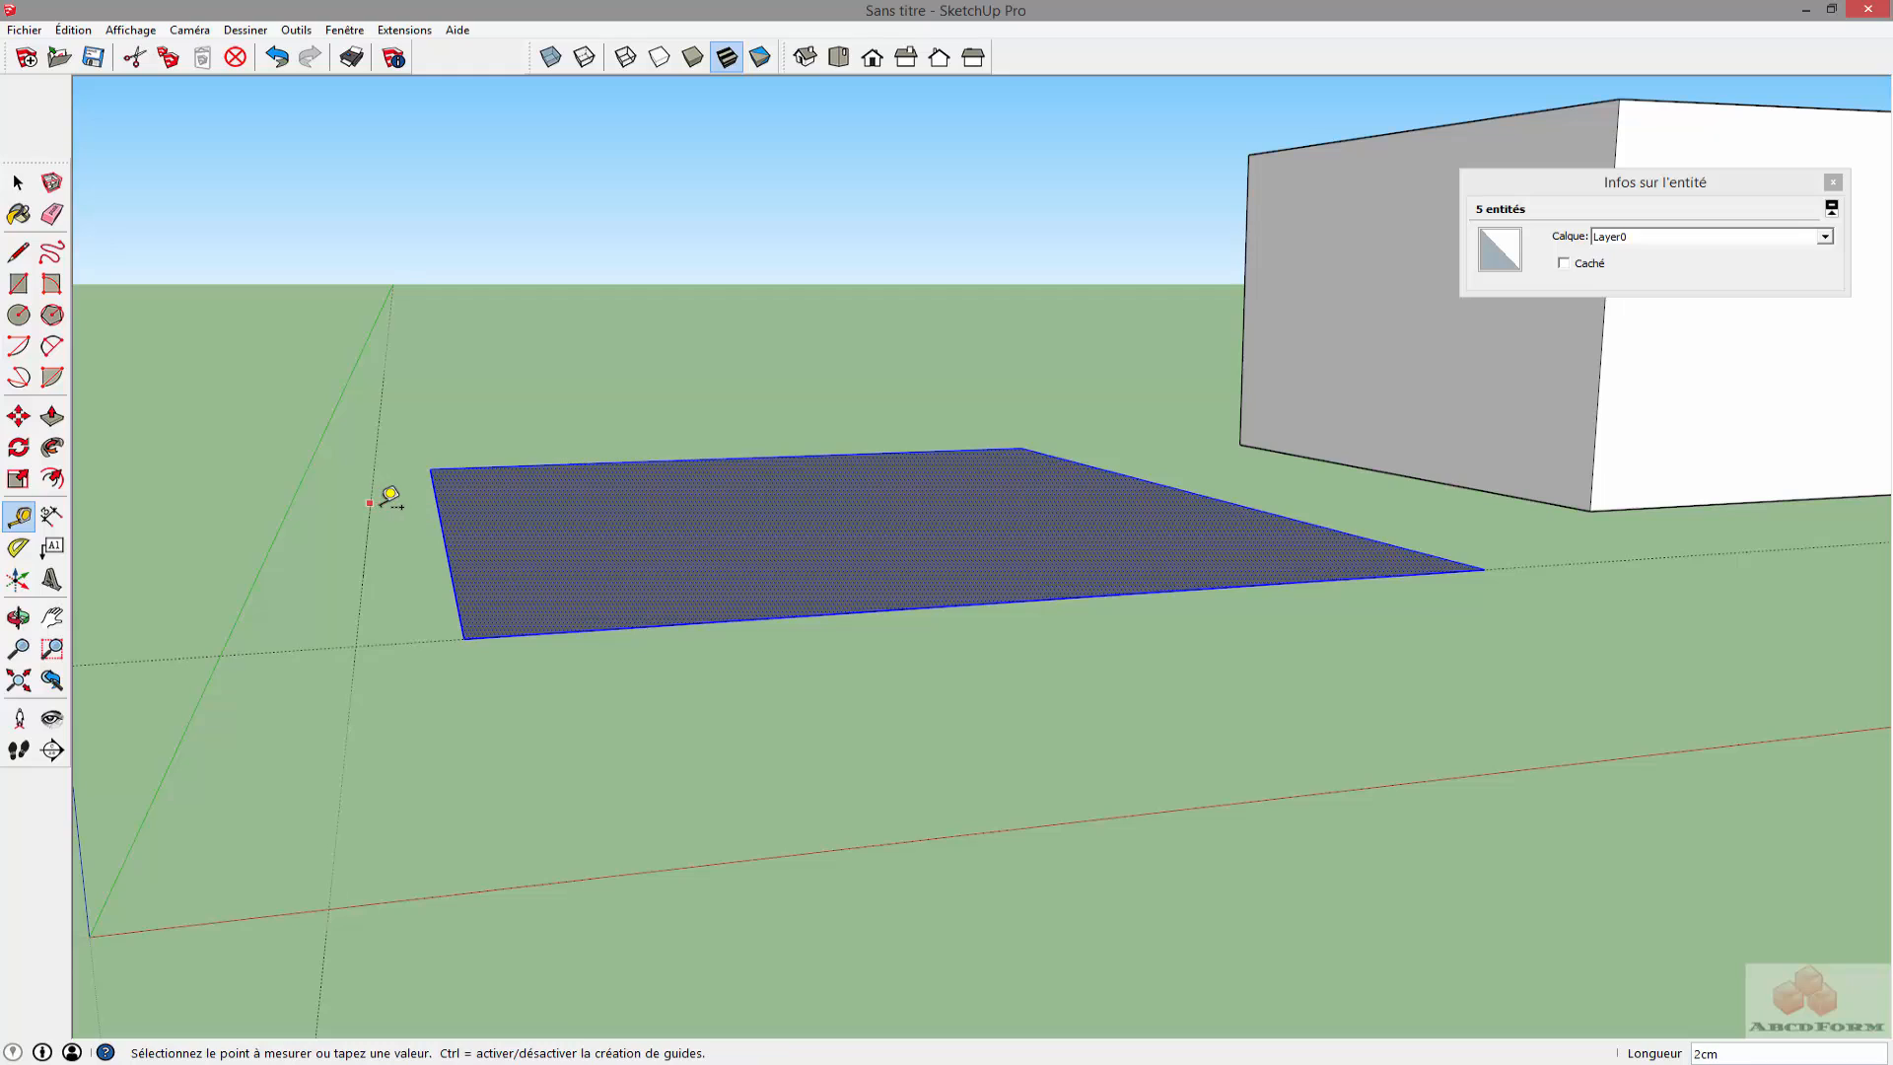
pyautogui.click(400, 496)
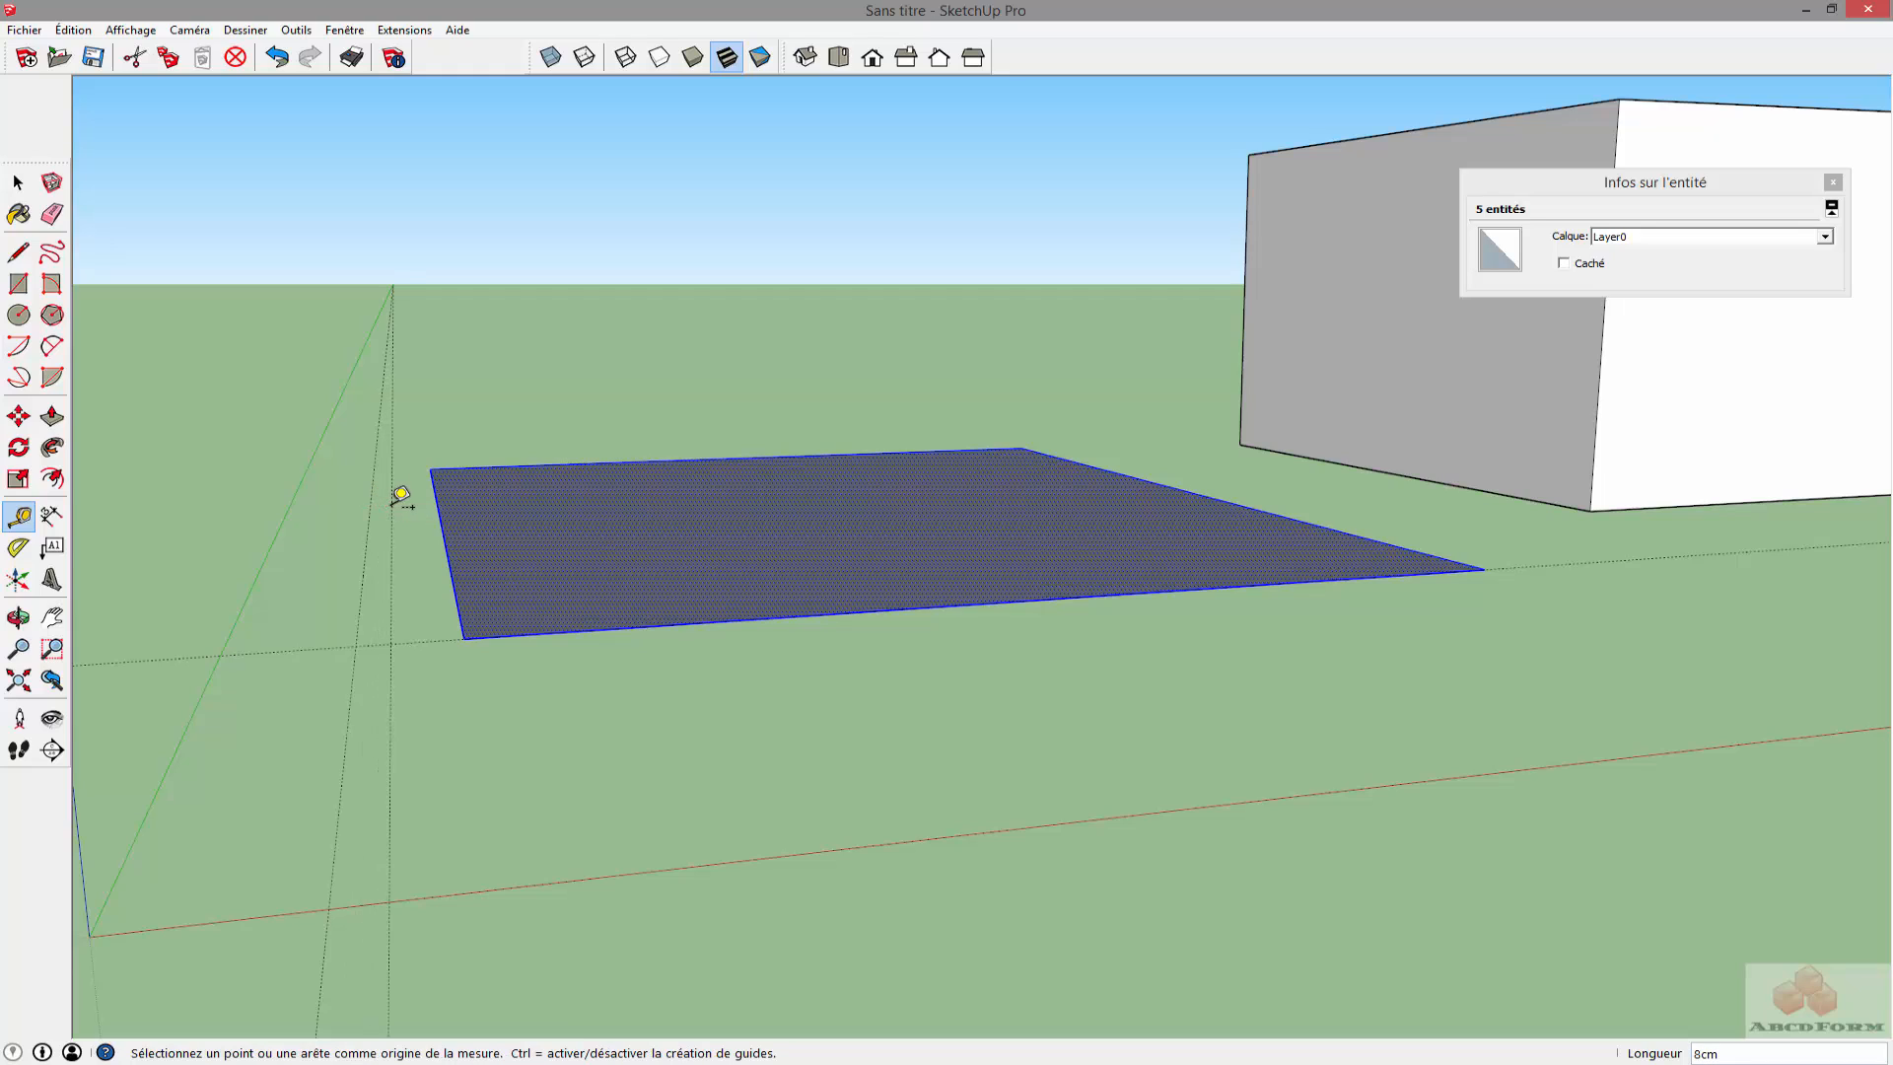
pyautogui.click(444, 502)
pyautogui.click(427, 505)
# Place a guide point on the rectangle's front edge, 100 cm from its corner nearest the green axis
pyautogui.click(465, 637)
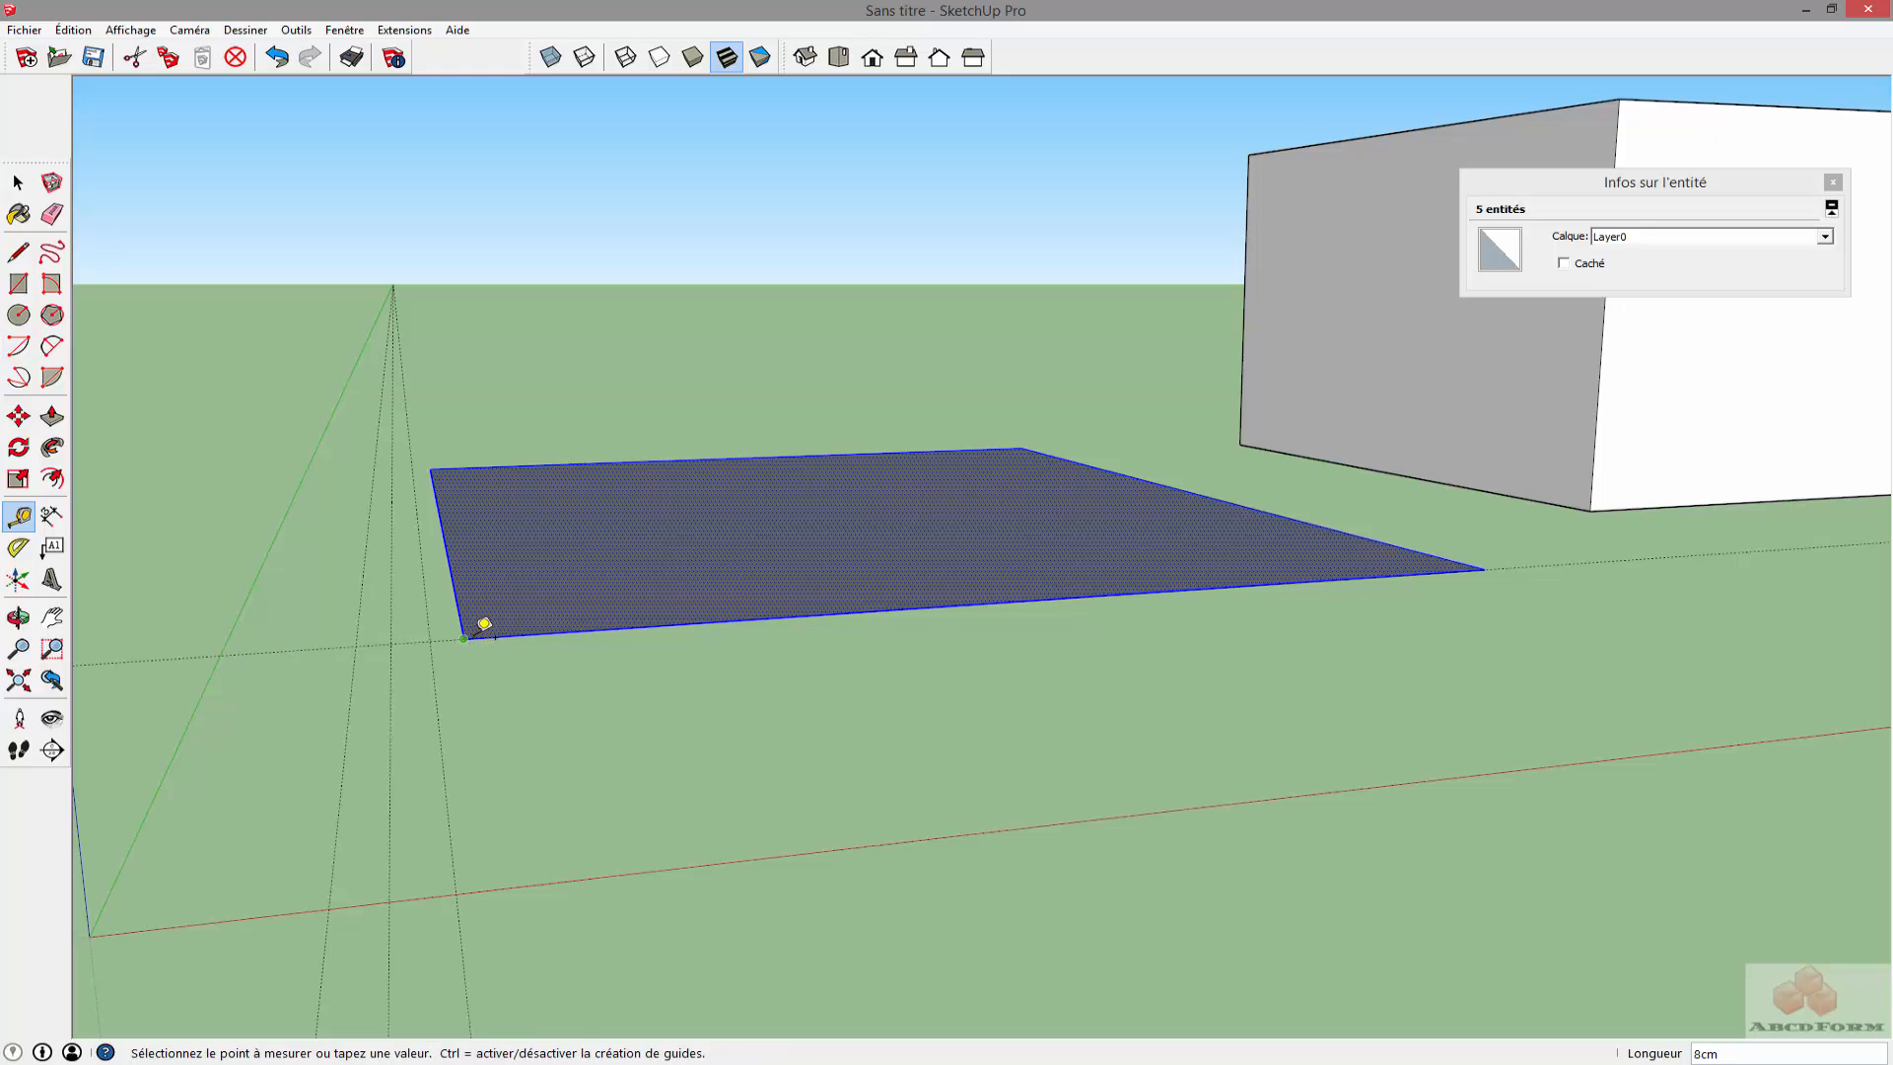
pyautogui.click(613, 627)
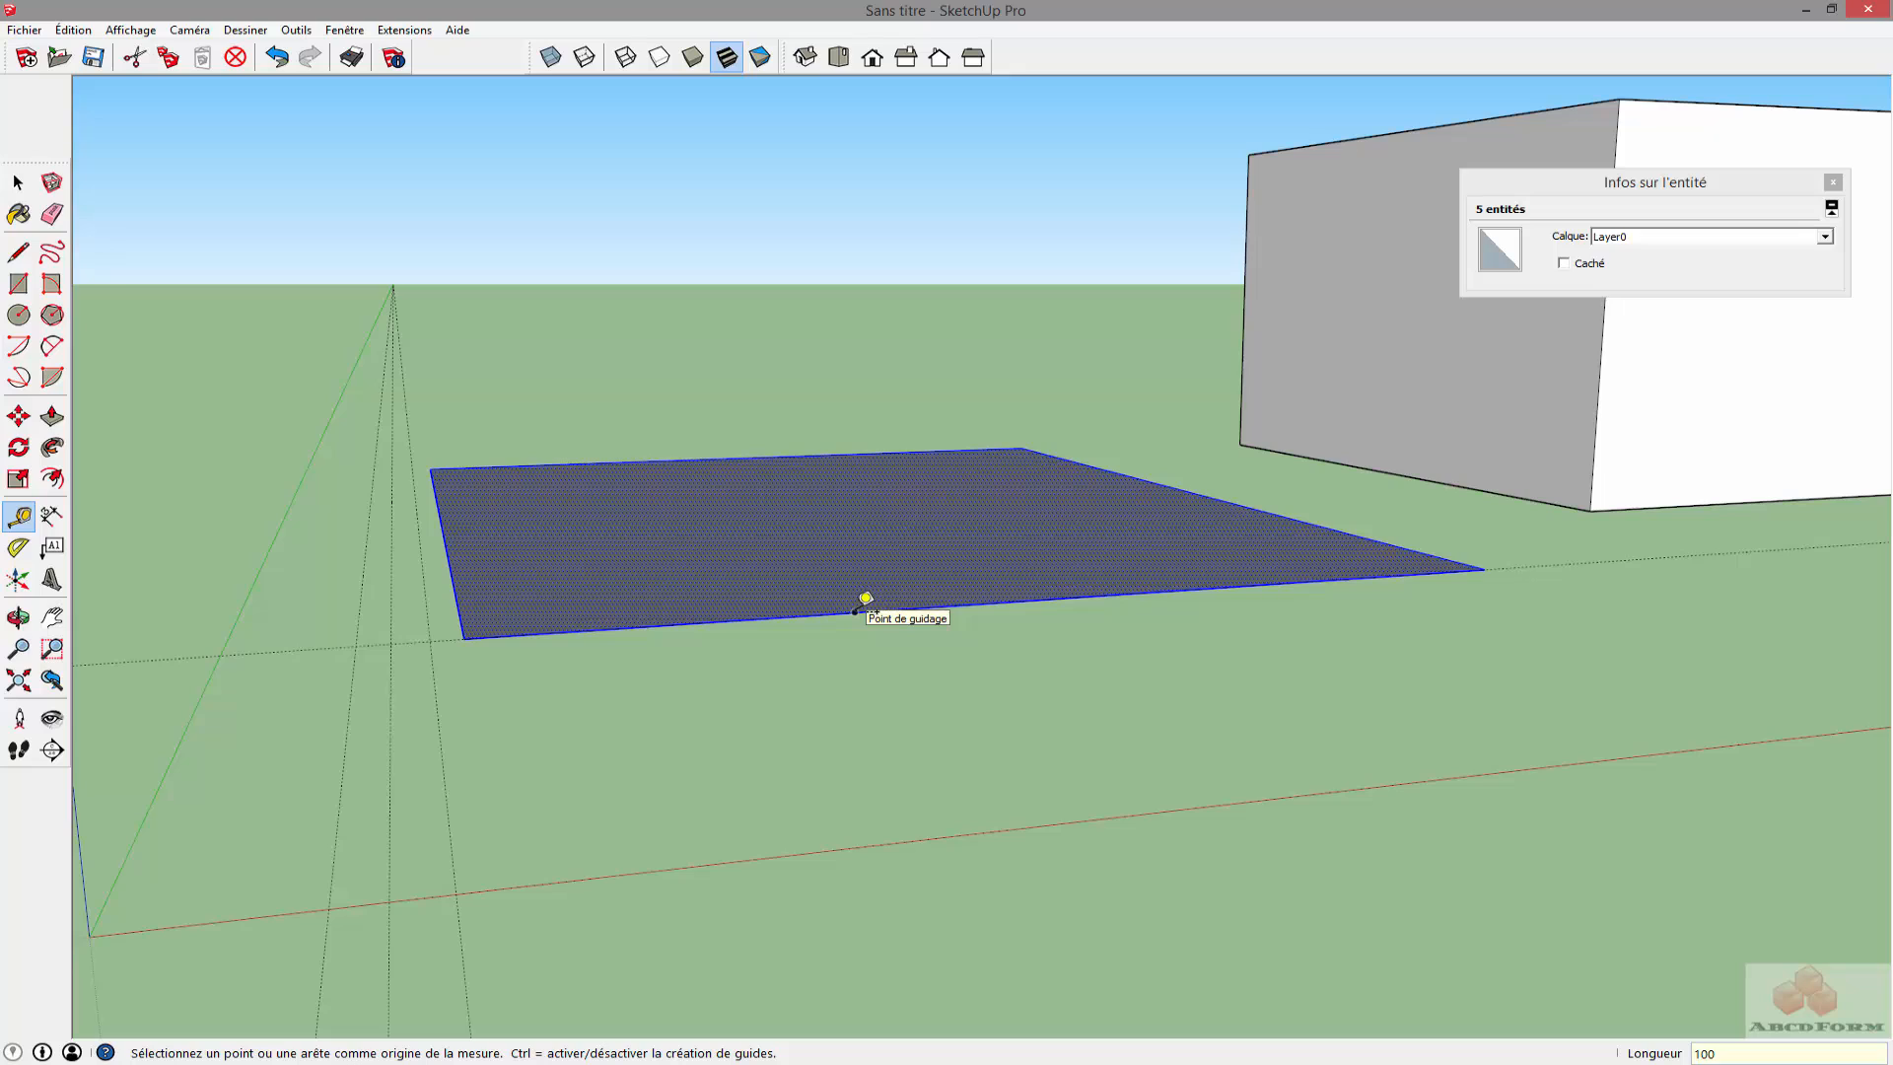
# Measure the floor plan's 1660 dimension line from end to end and resize the model so this length is 1660 cm
pyautogui.moveTo(944, 509); pyautogui.dragTo(1012, 644, button='middle')
pyautogui.moveTo(1278, 675); pyautogui.dragTo(1600, 745, button='middle')
pyautogui.keyDown('shift'); pyautogui.moveTo(1439, 649); pyautogui.dragTo(1041, 659, button='middle'); pyautogui.keyUp('shift')
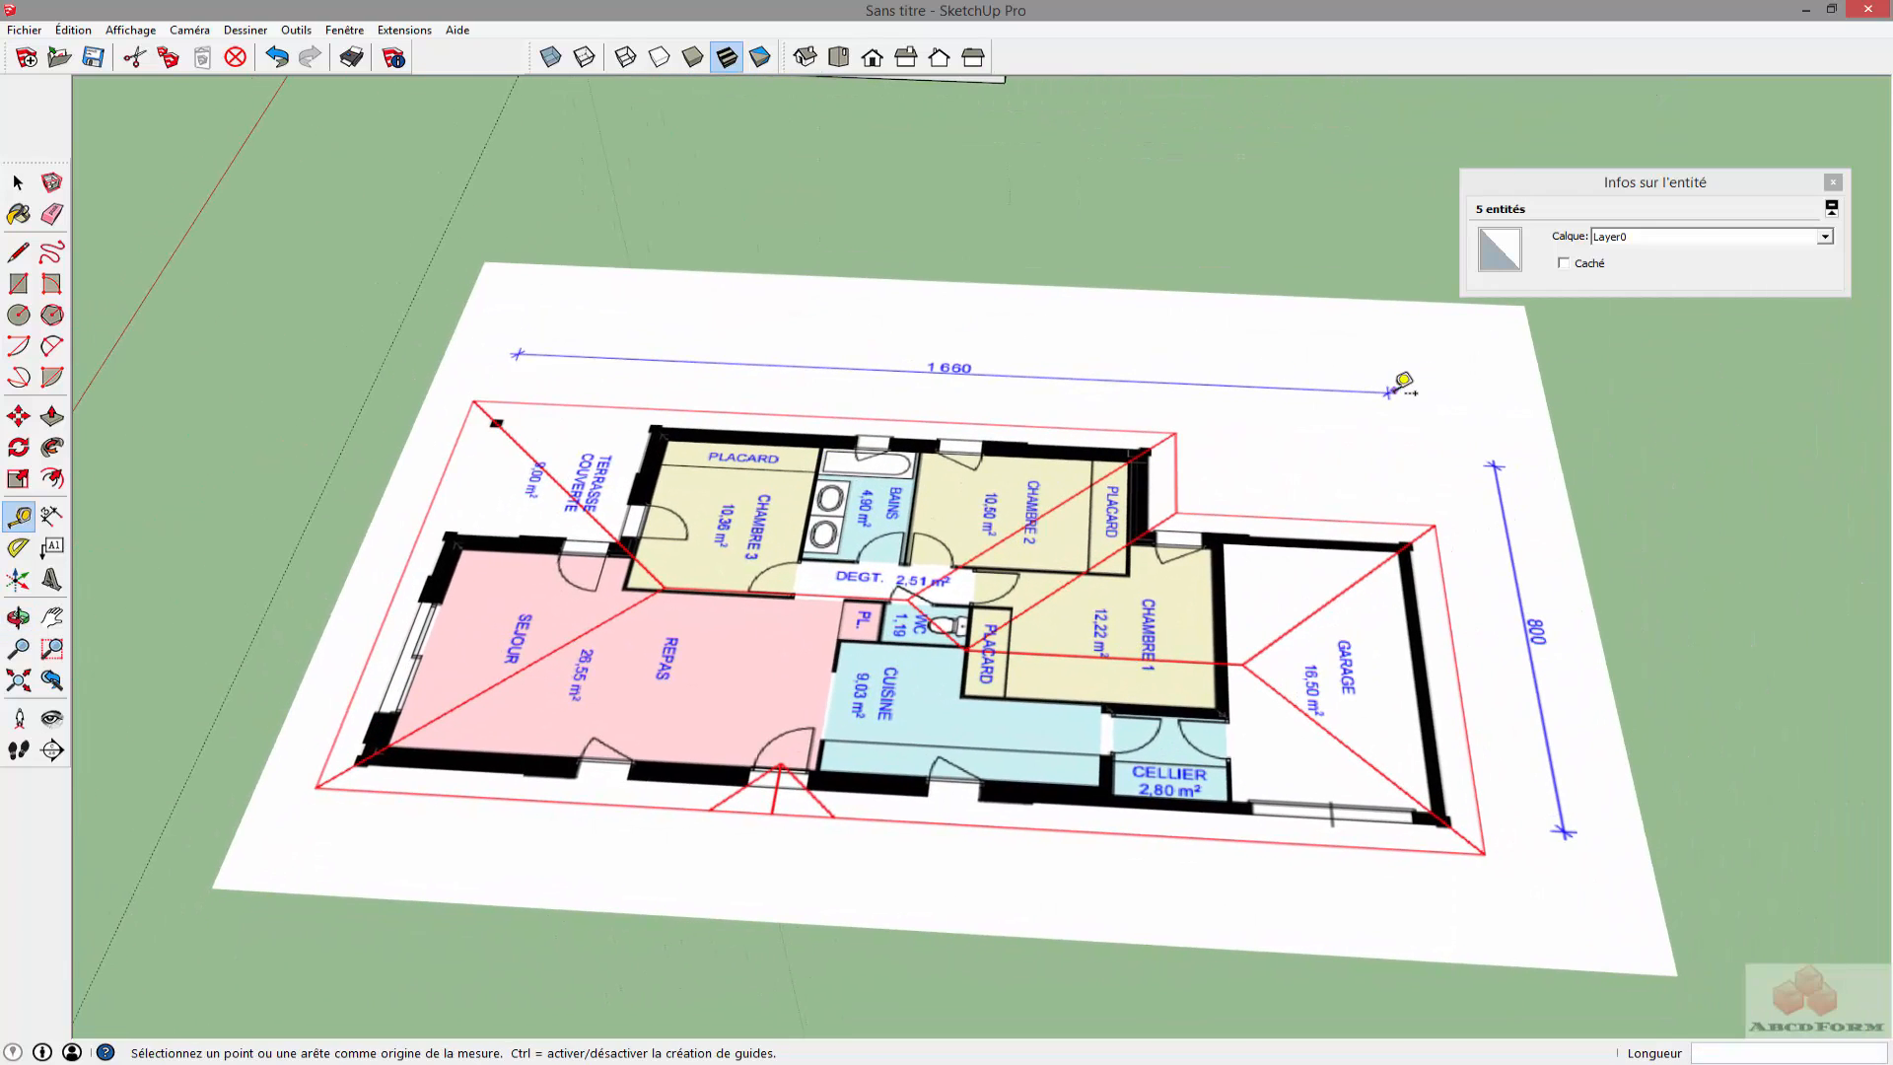
pyautogui.scroll(8, 529, 399)
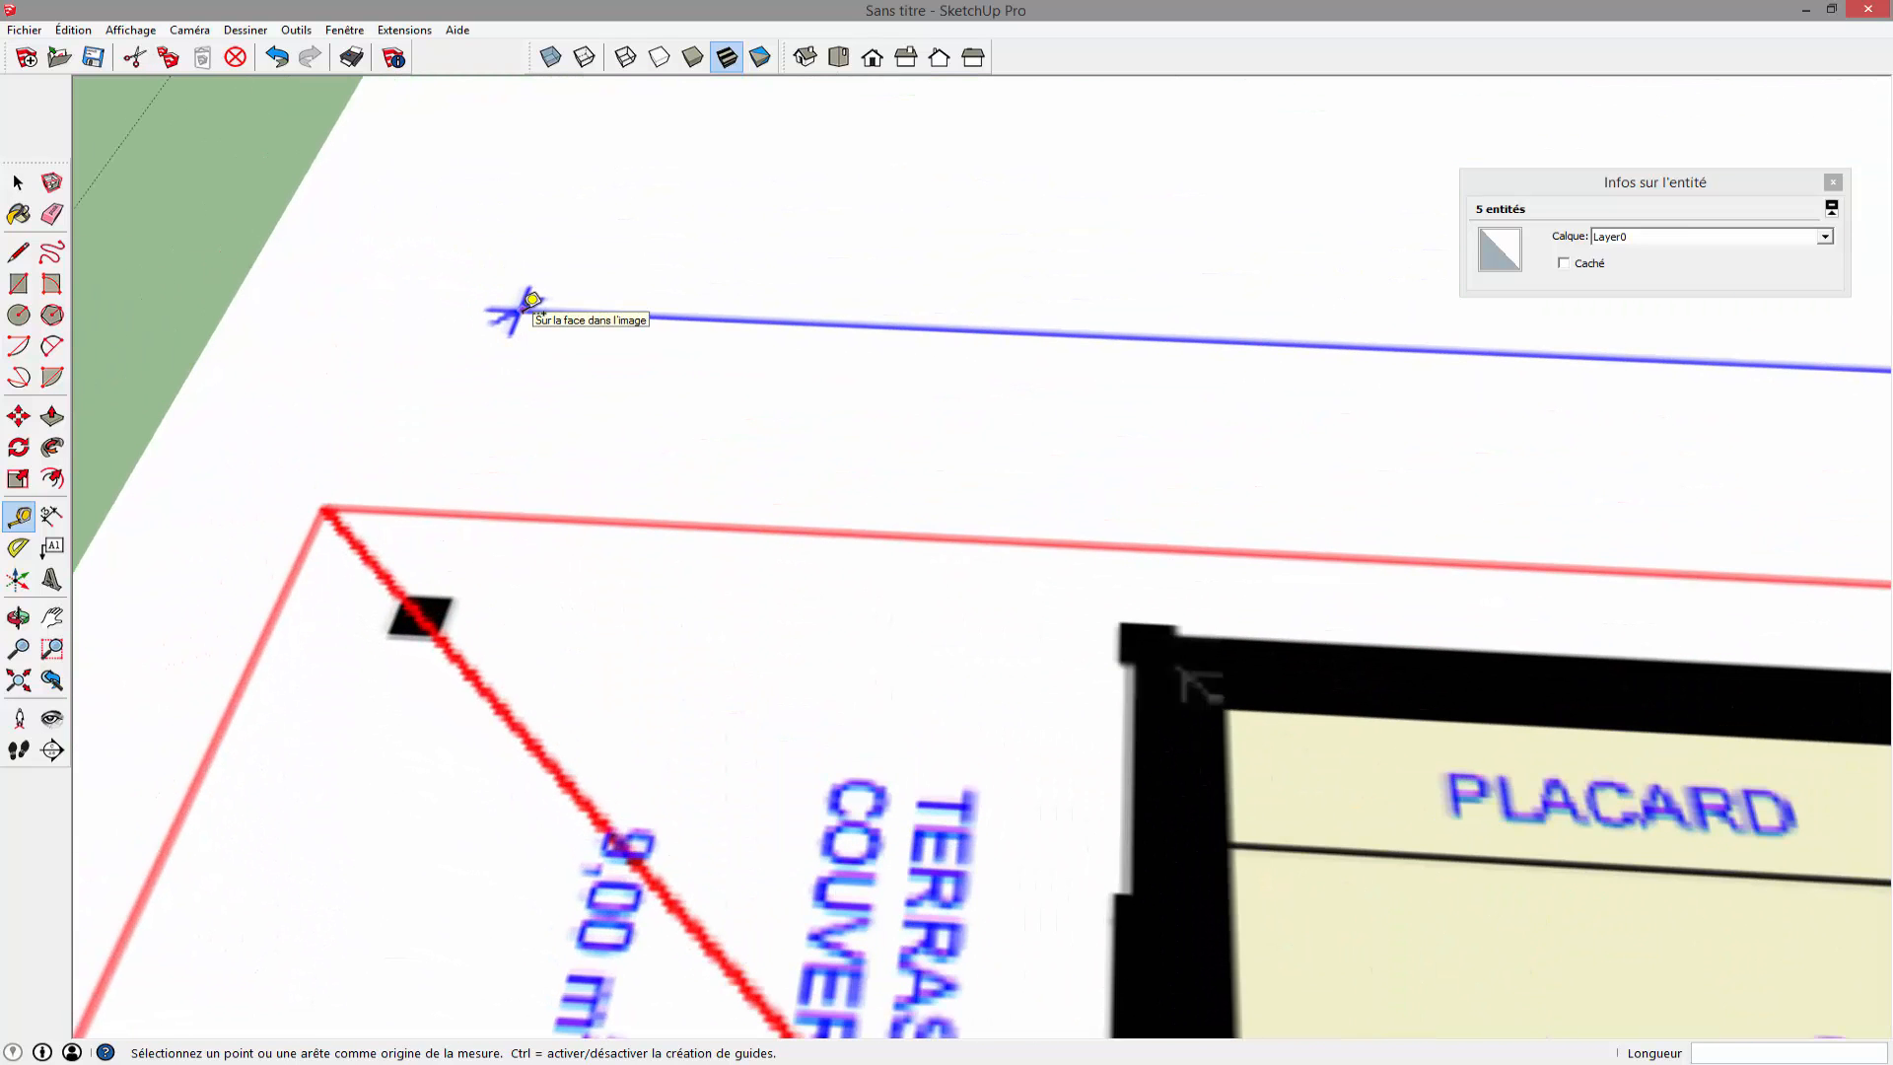
pyautogui.scroll(3, 531, 311)
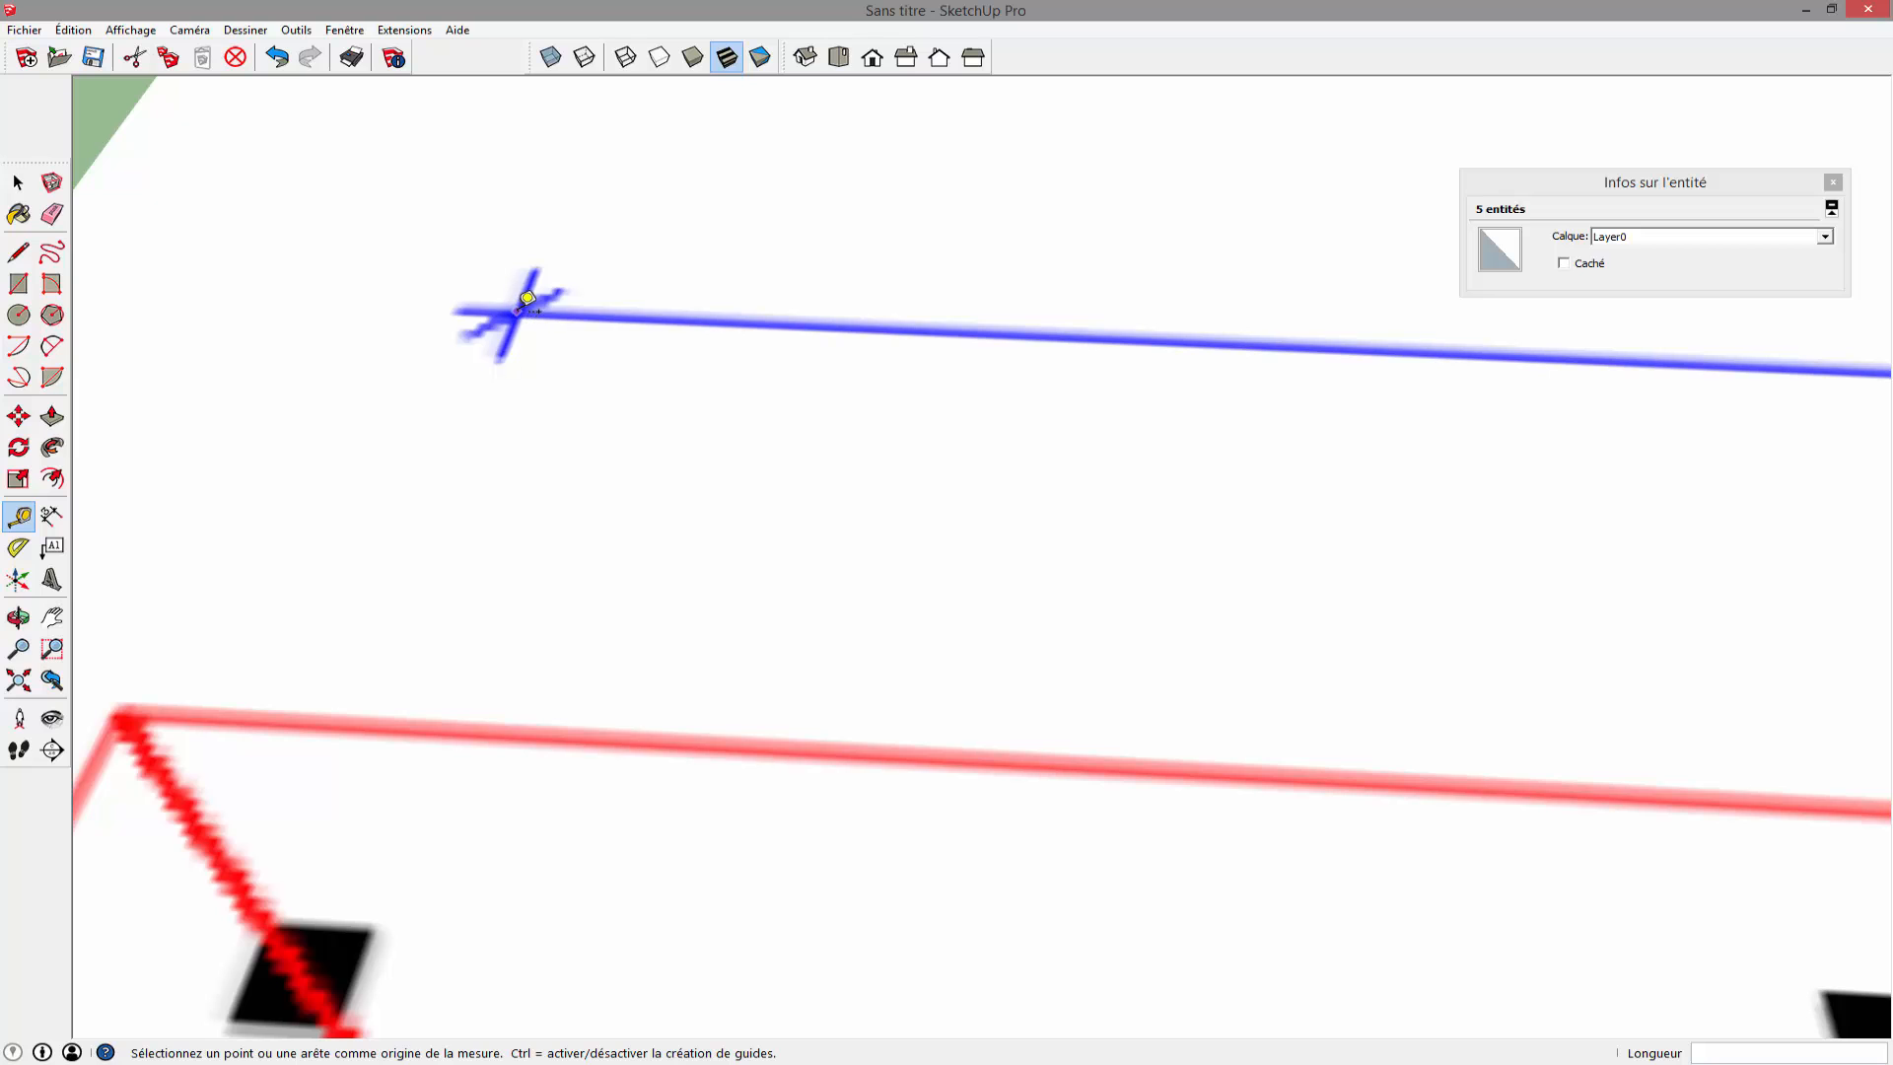
pyautogui.click(513, 312)
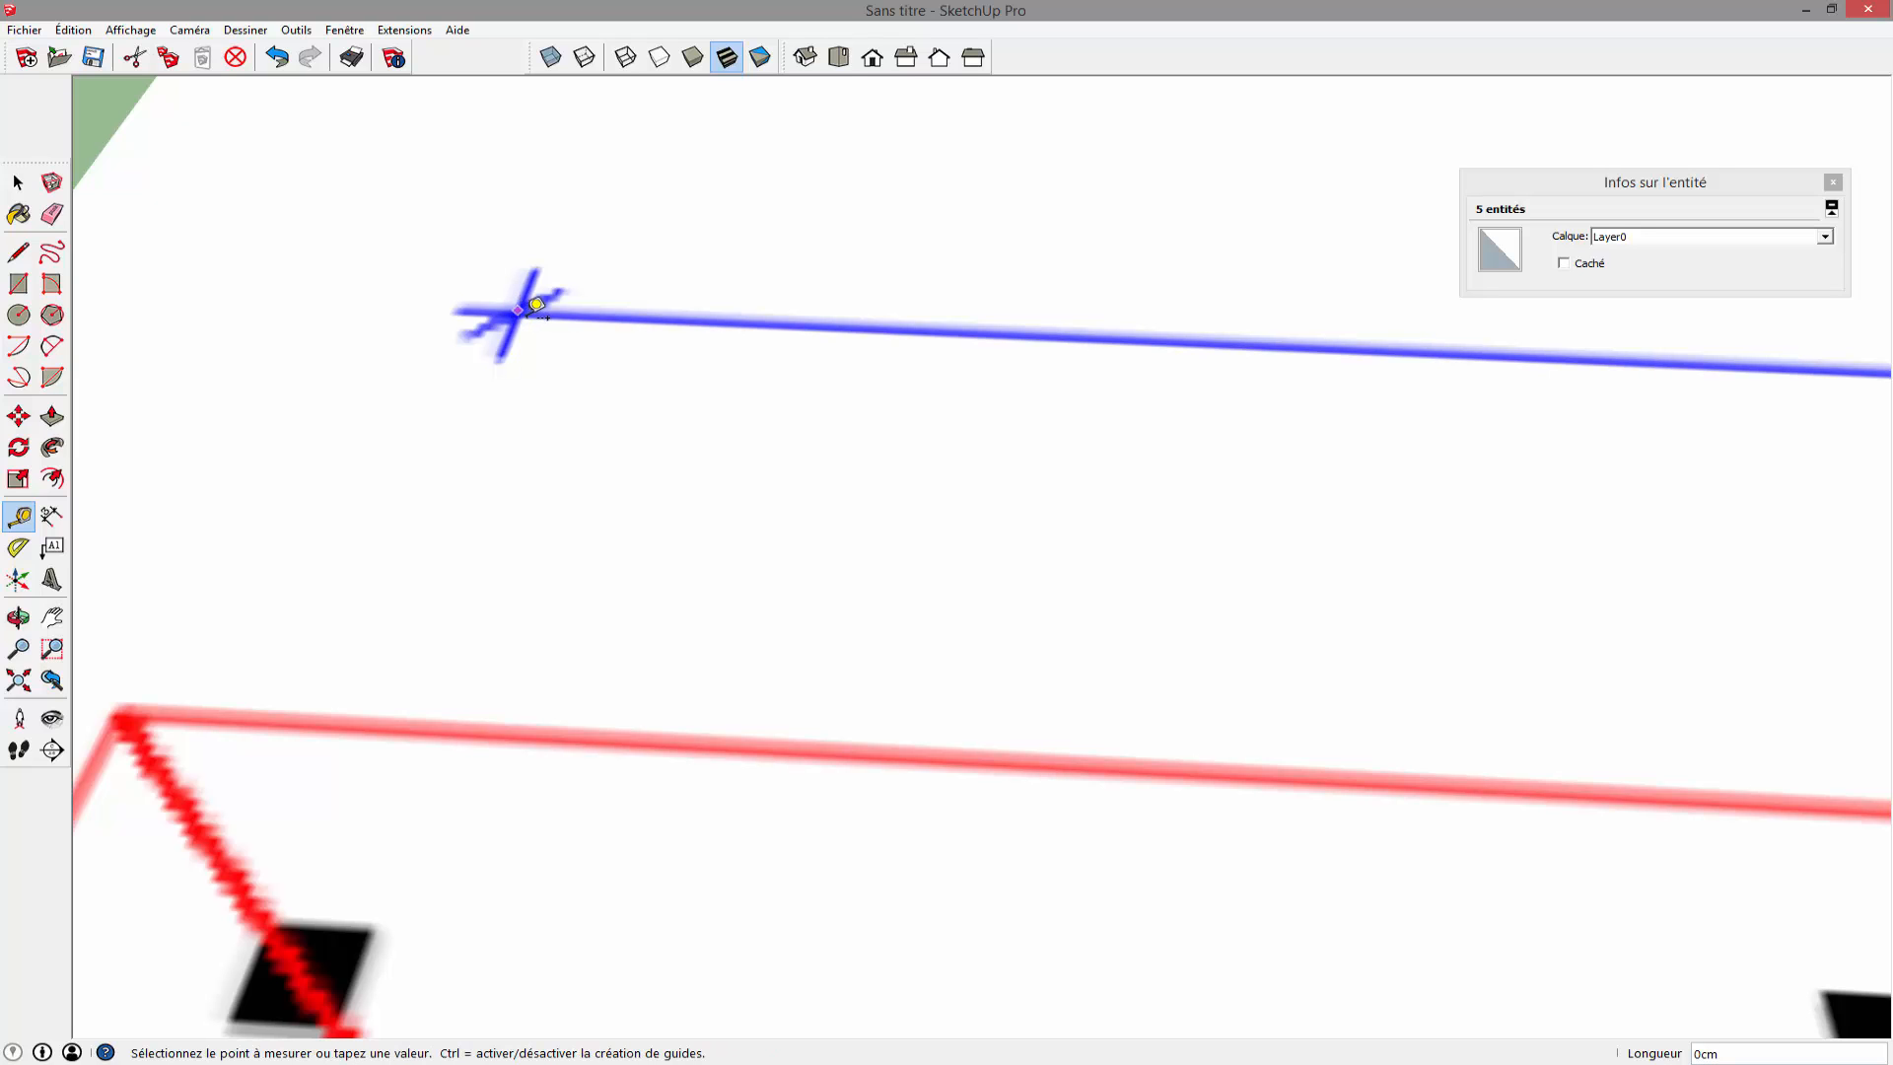
pyautogui.scroll(-1, 611, 311)
pyautogui.scroll(-5, 616, 314)
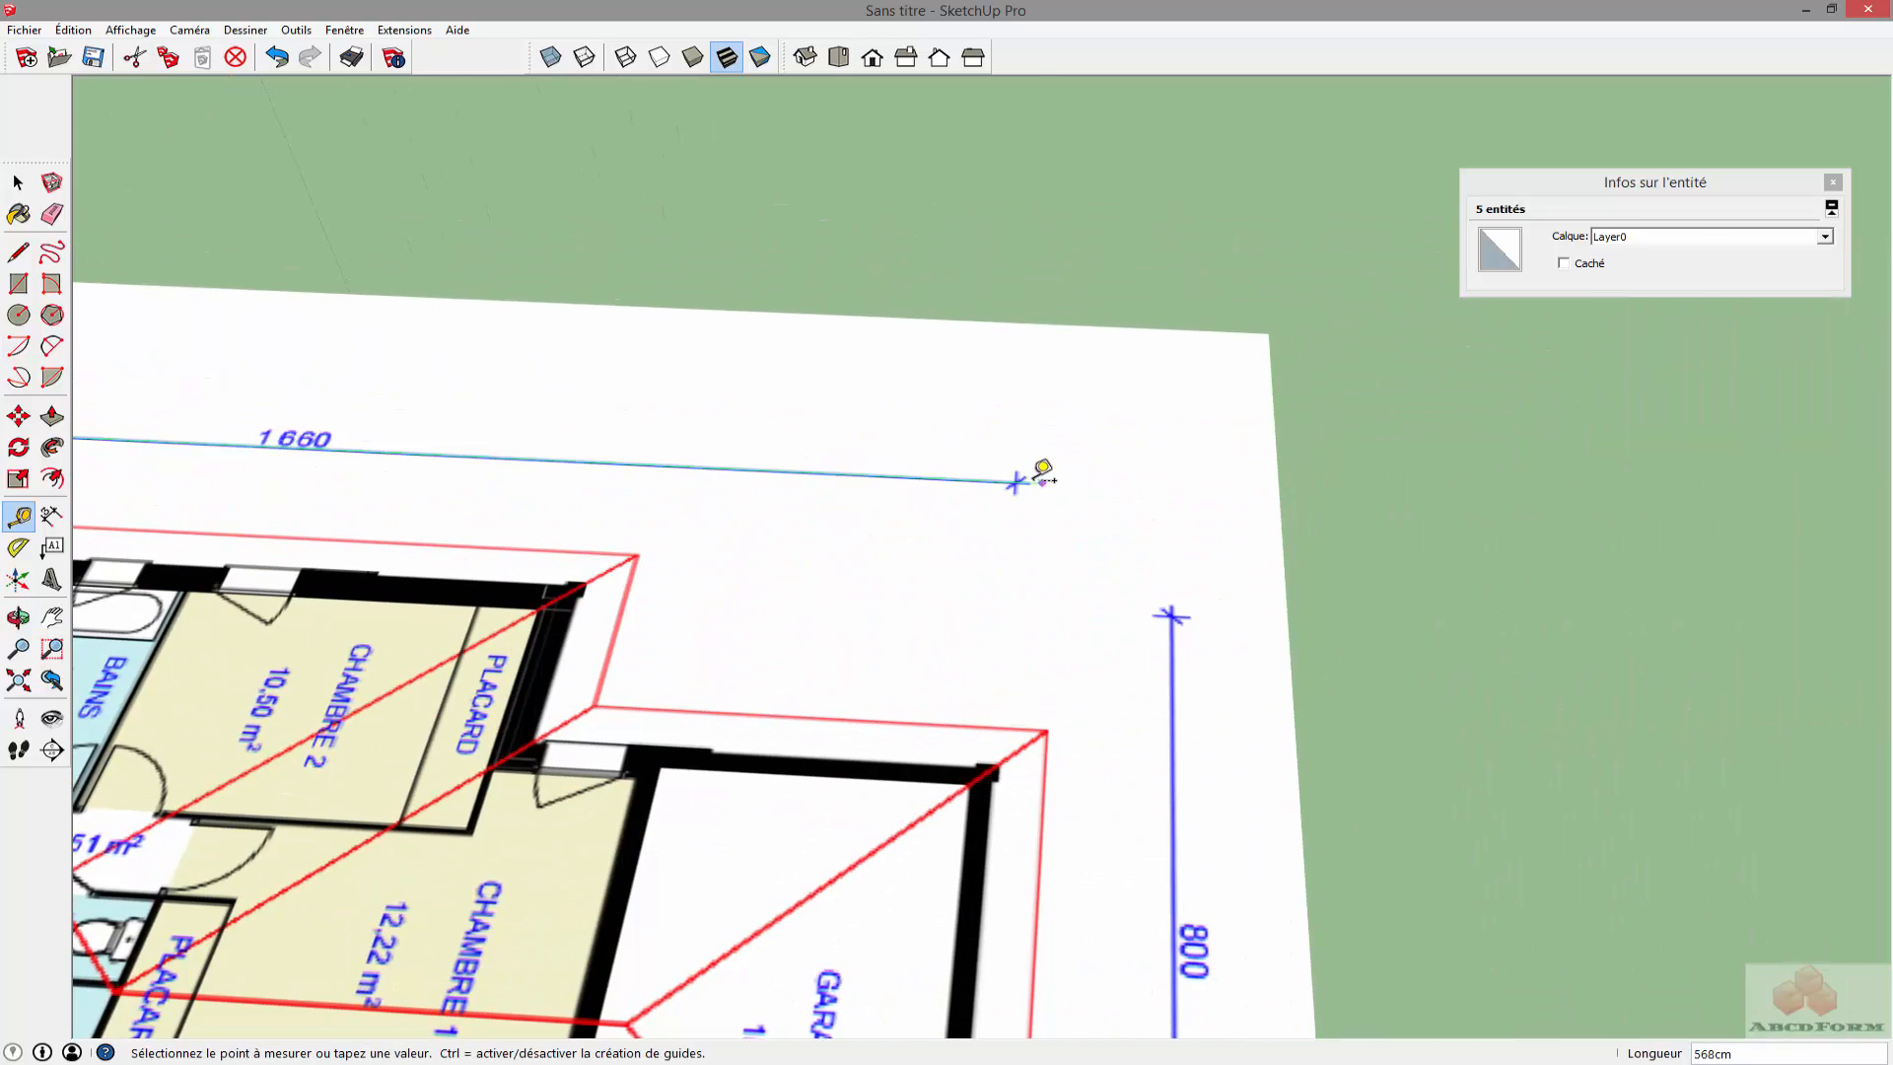
pyautogui.scroll(4, 1044, 474)
pyautogui.scroll(3, 1025, 471)
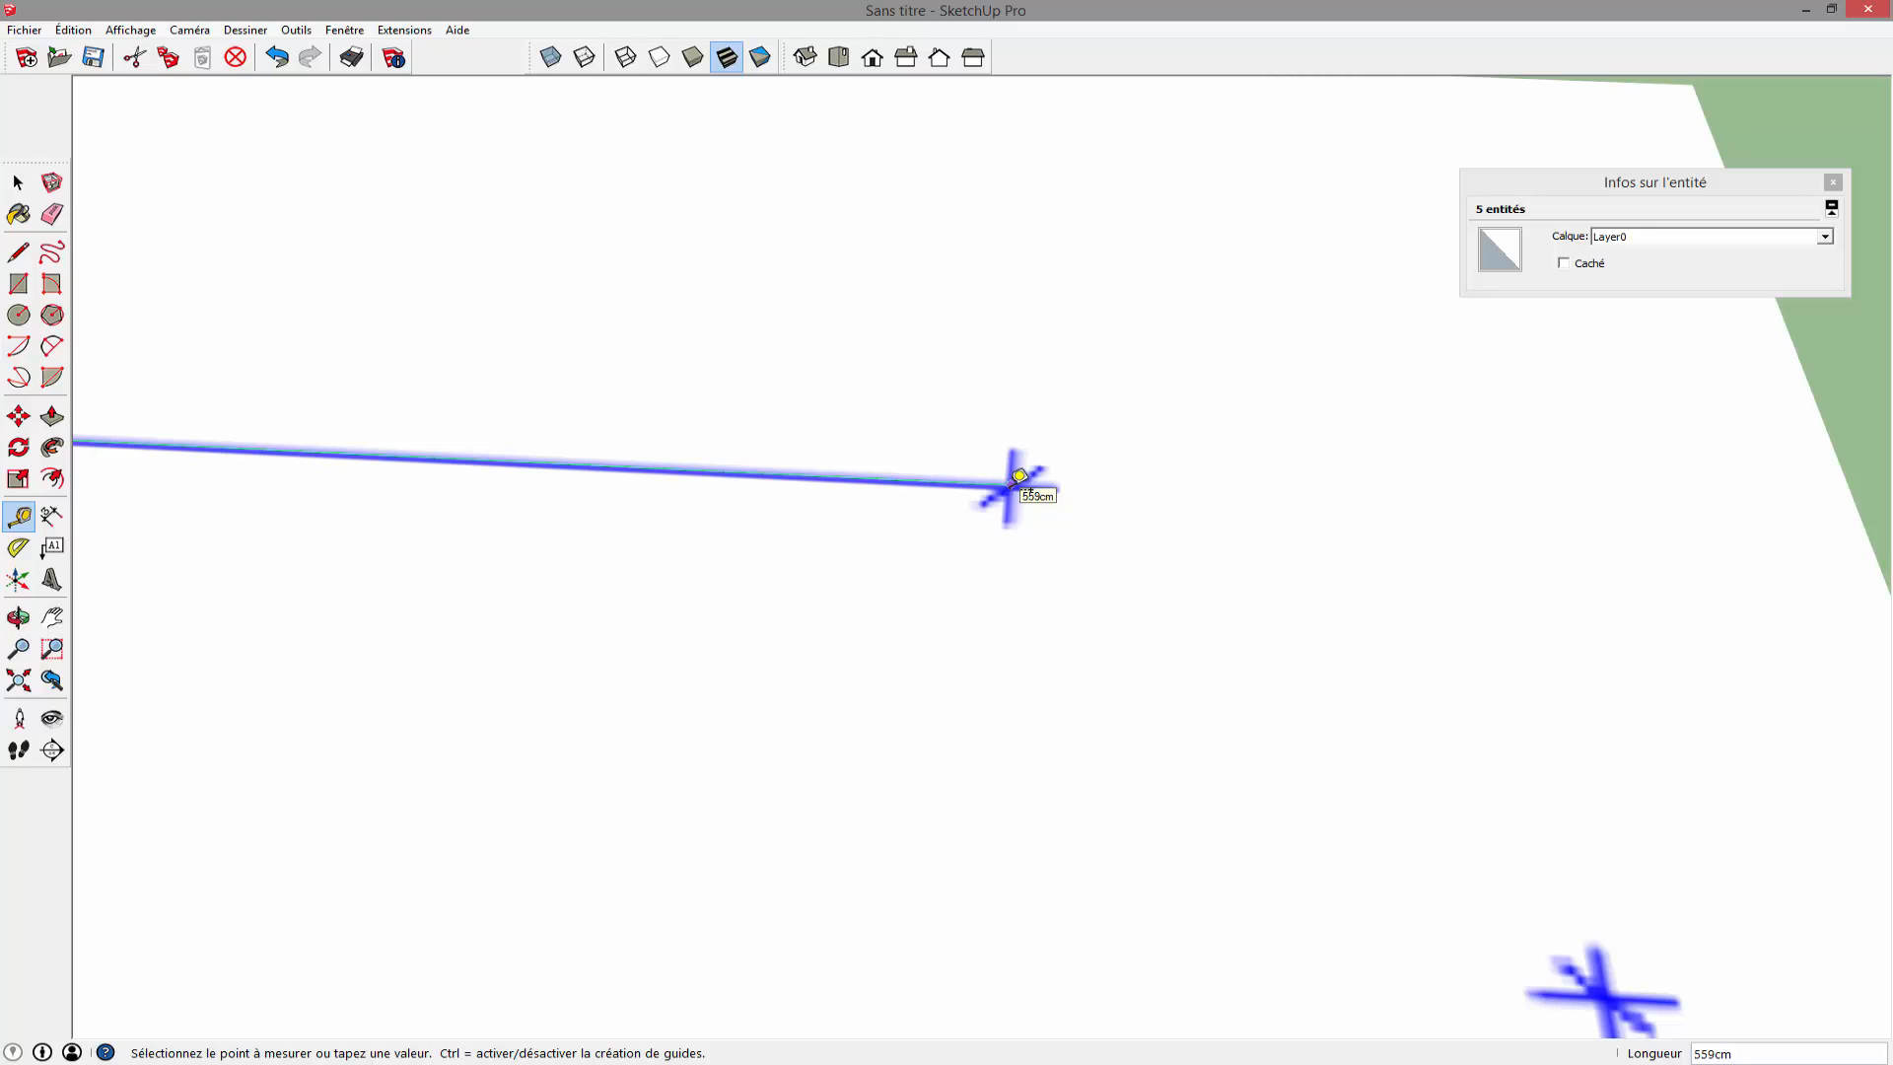
pyautogui.click(1020, 477)
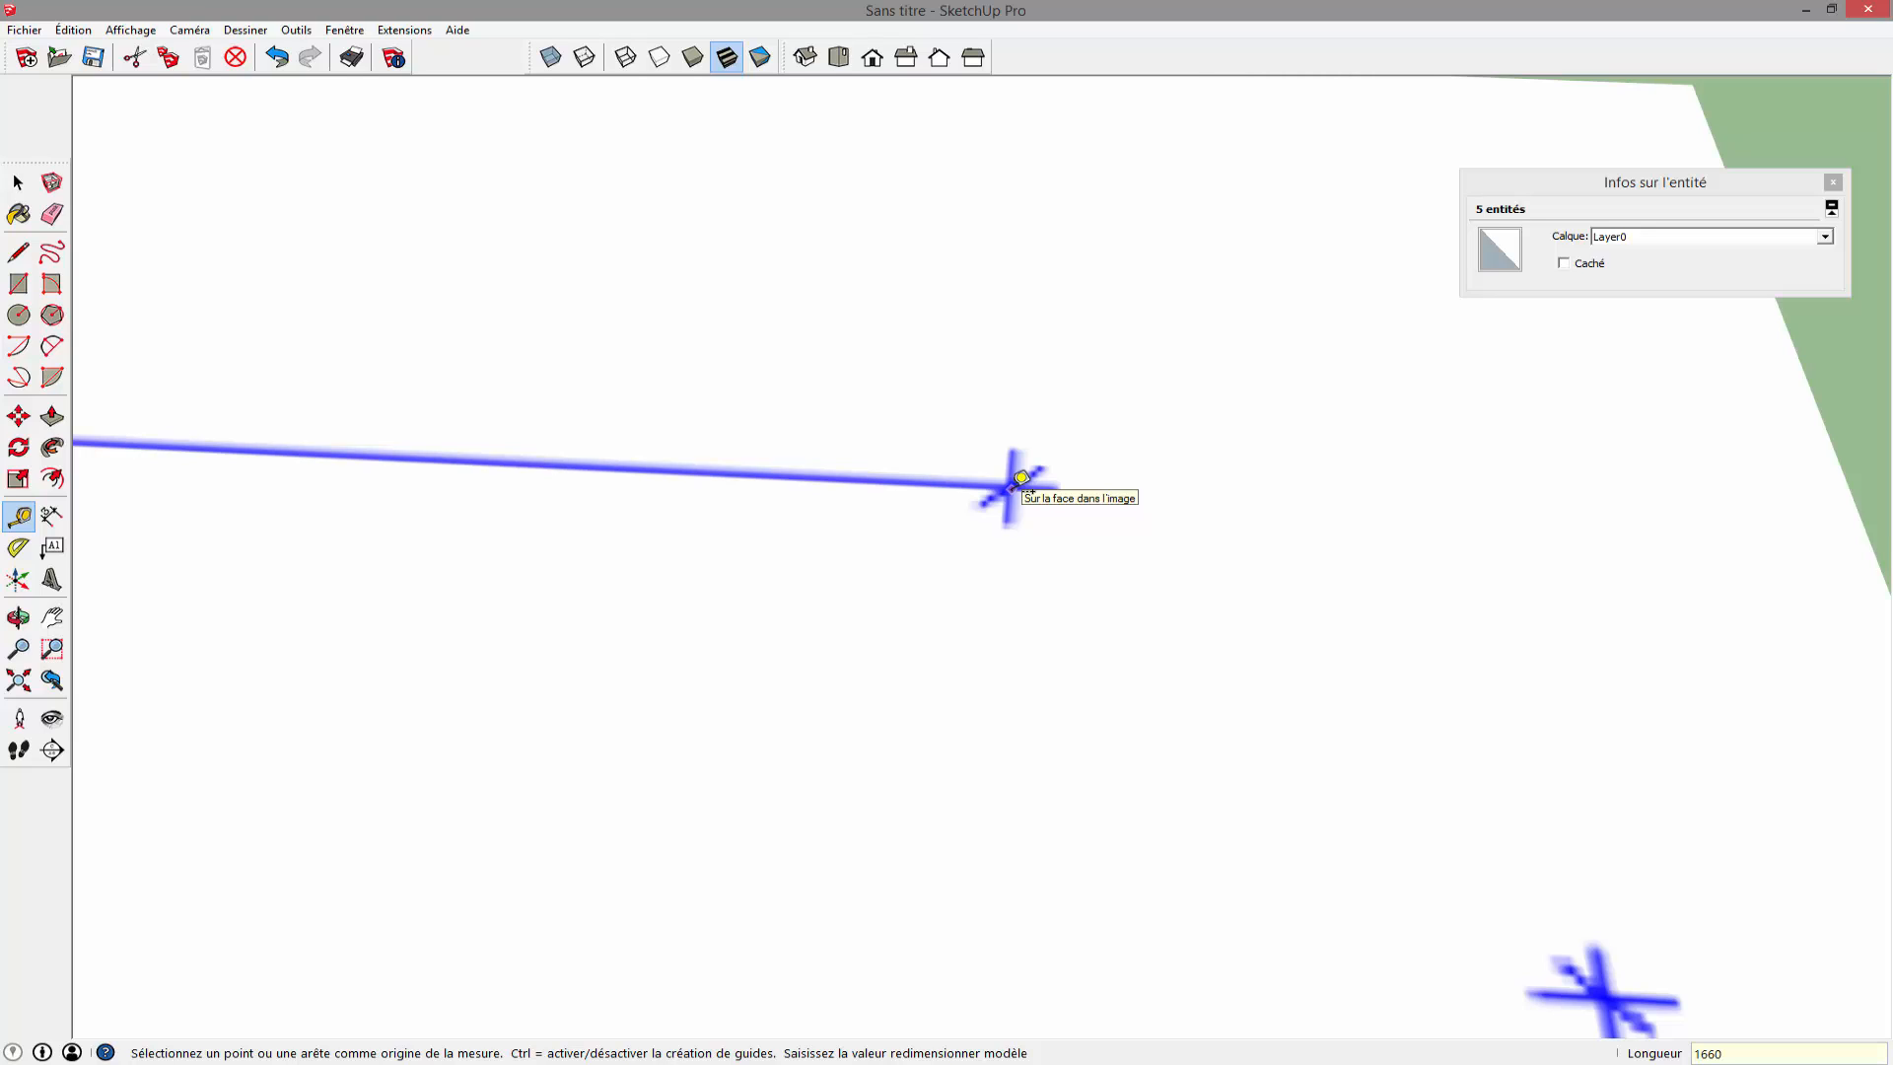
pyautogui.press('Return')
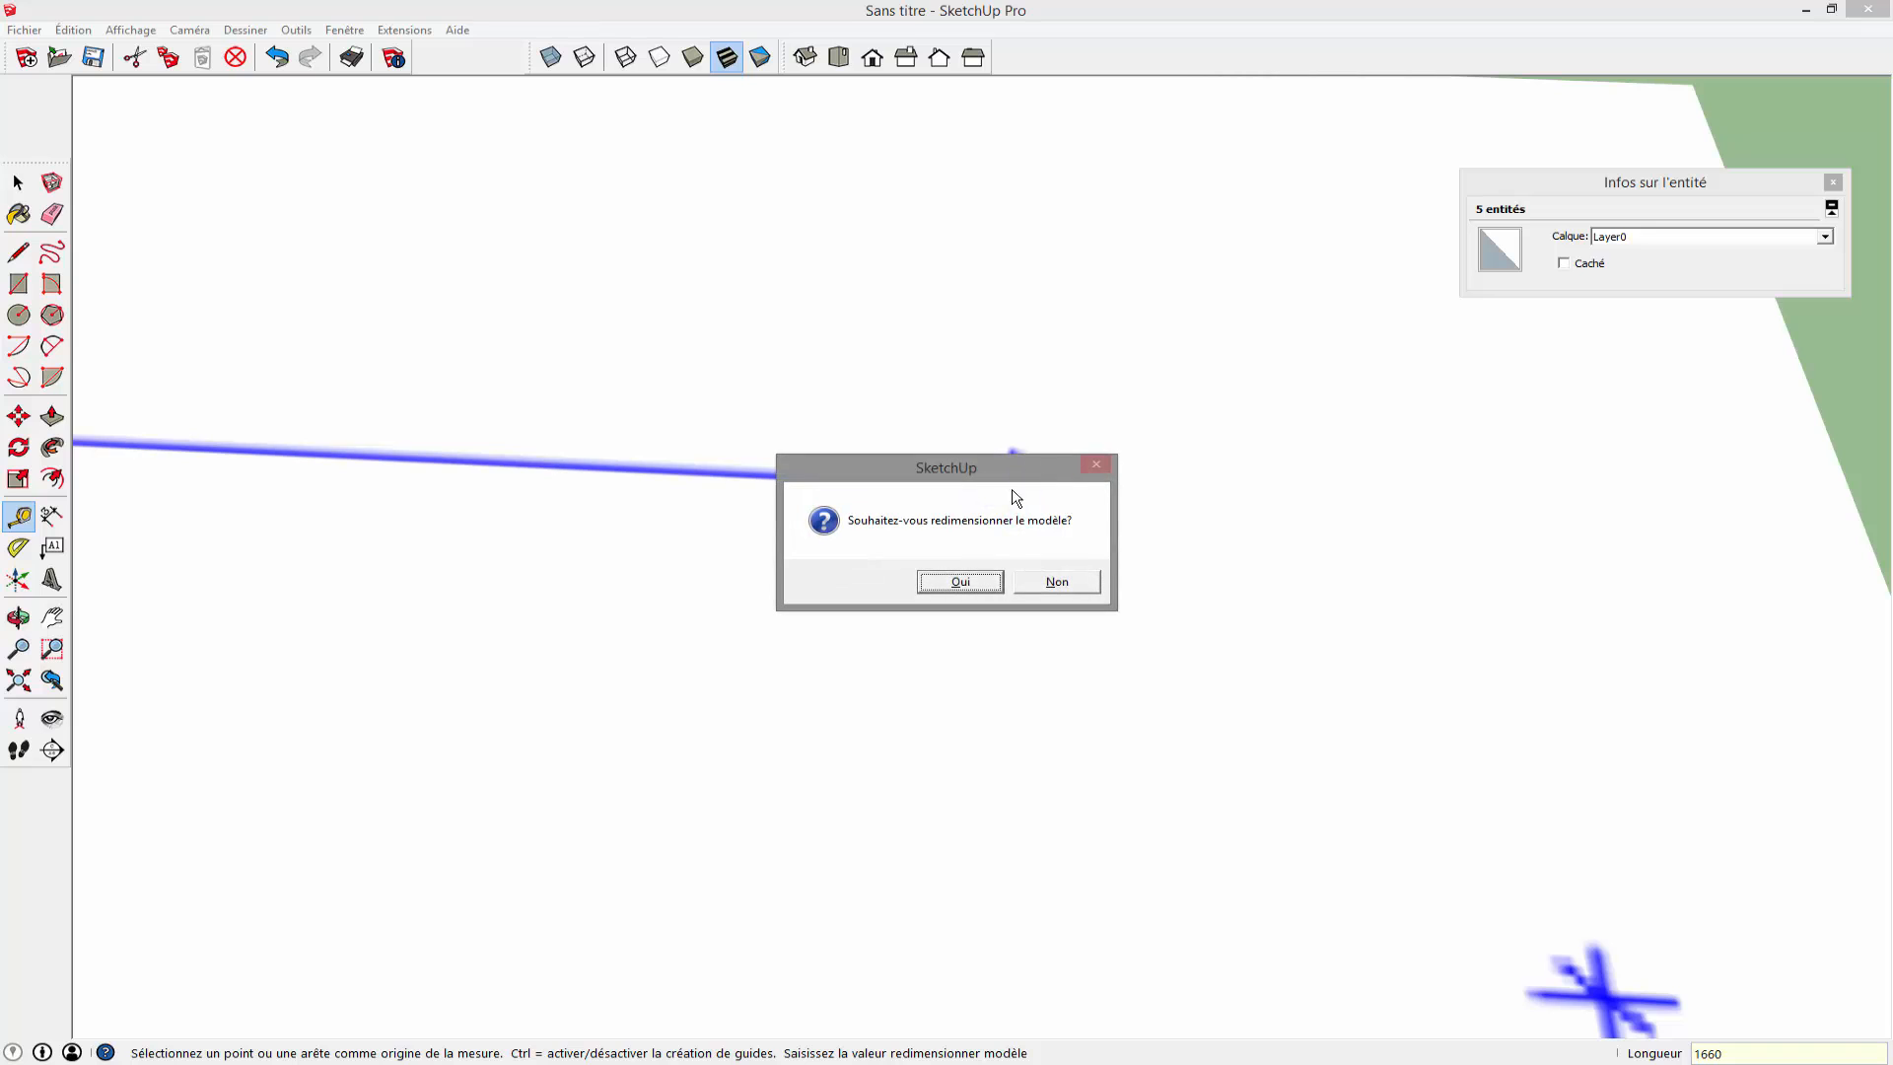
pyautogui.click(960, 582)
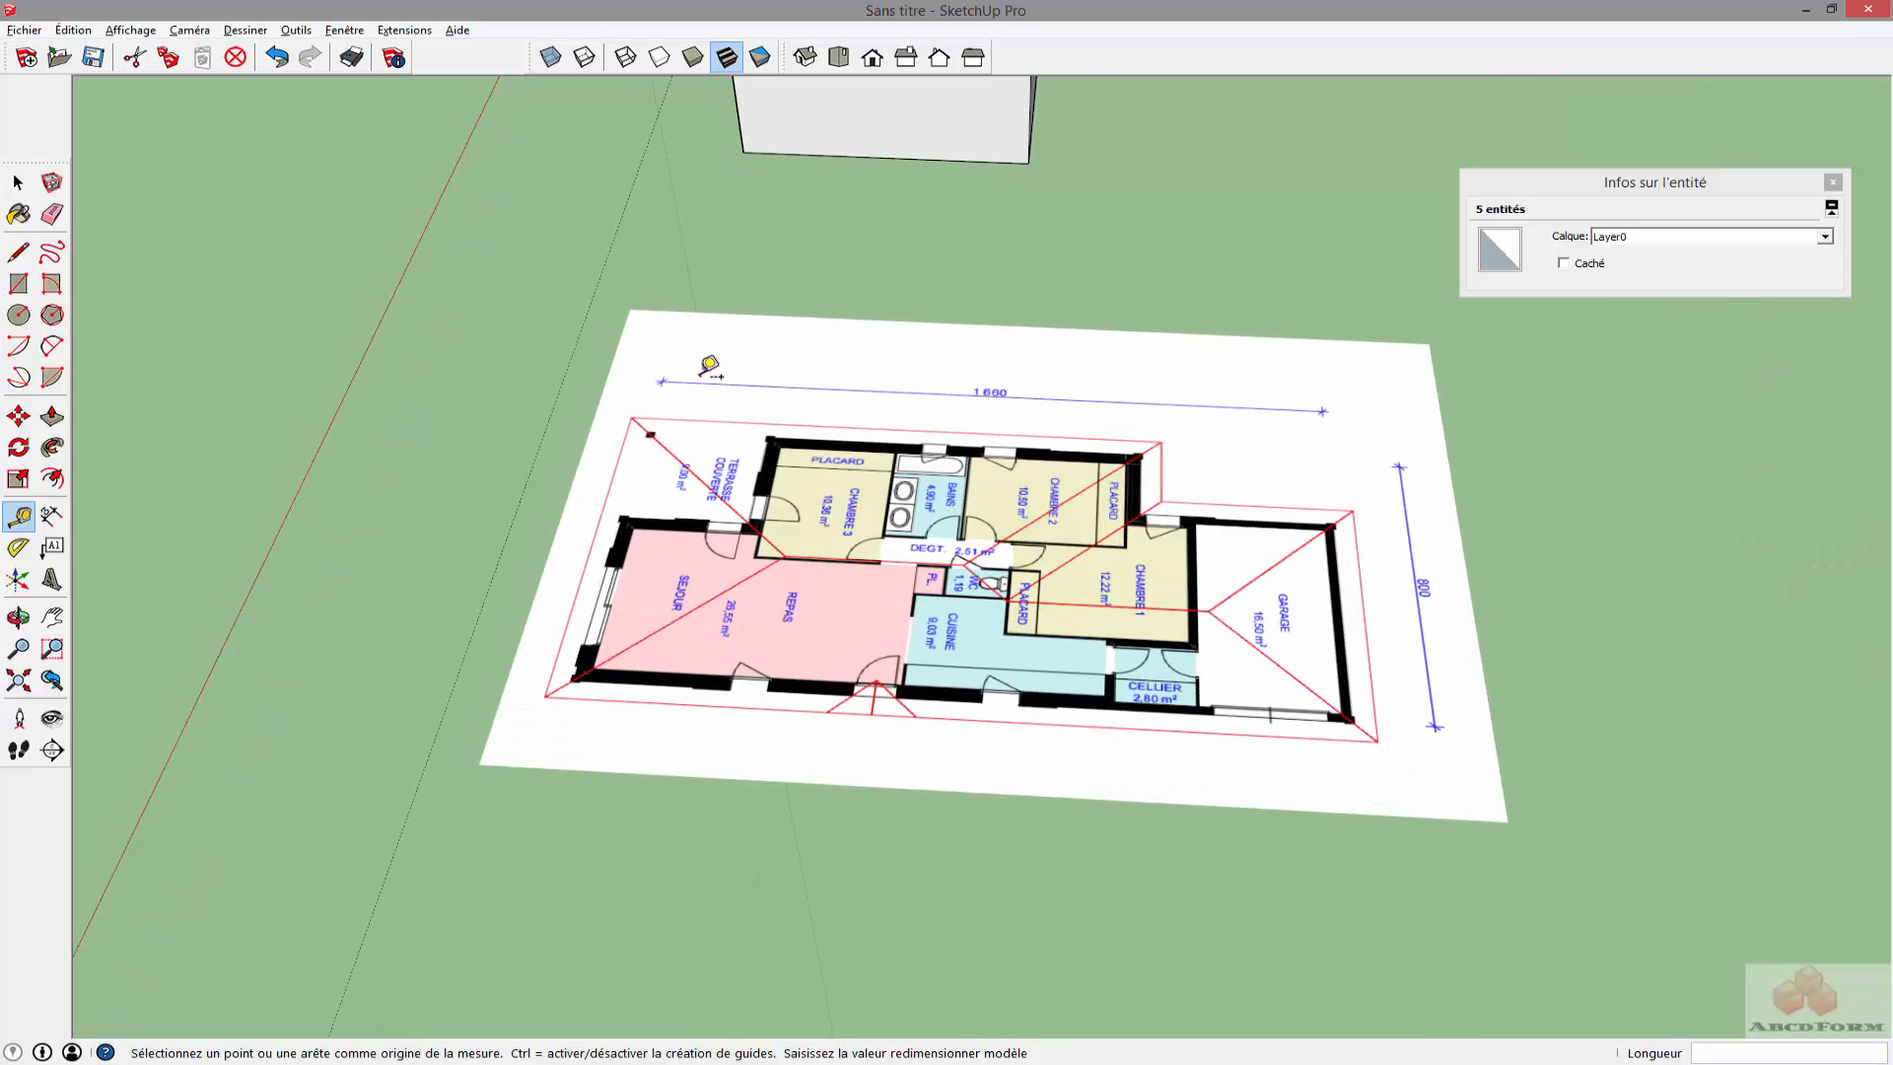
# Measure the floor plan's 1660 dimension line from end to end to check the new scale
pyautogui.scroll(6, 690, 367)
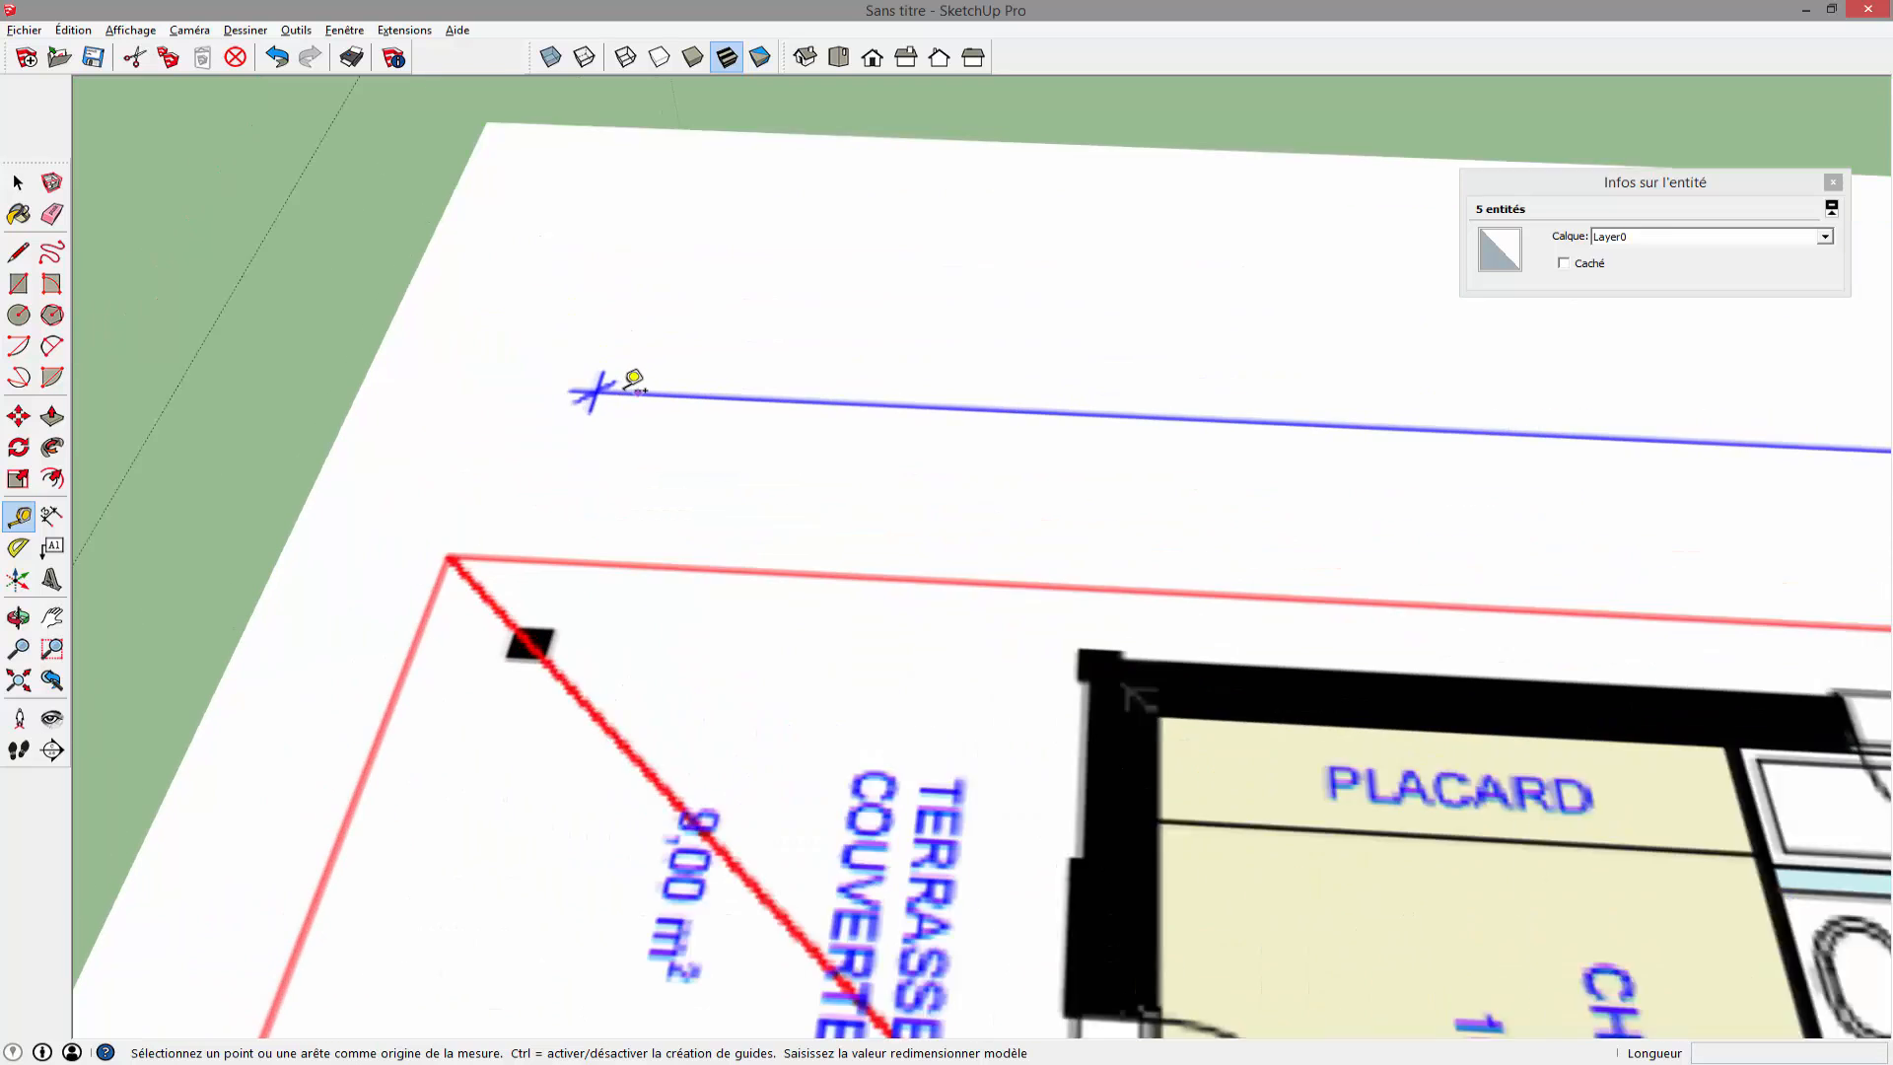
pyautogui.scroll(1, 634, 378)
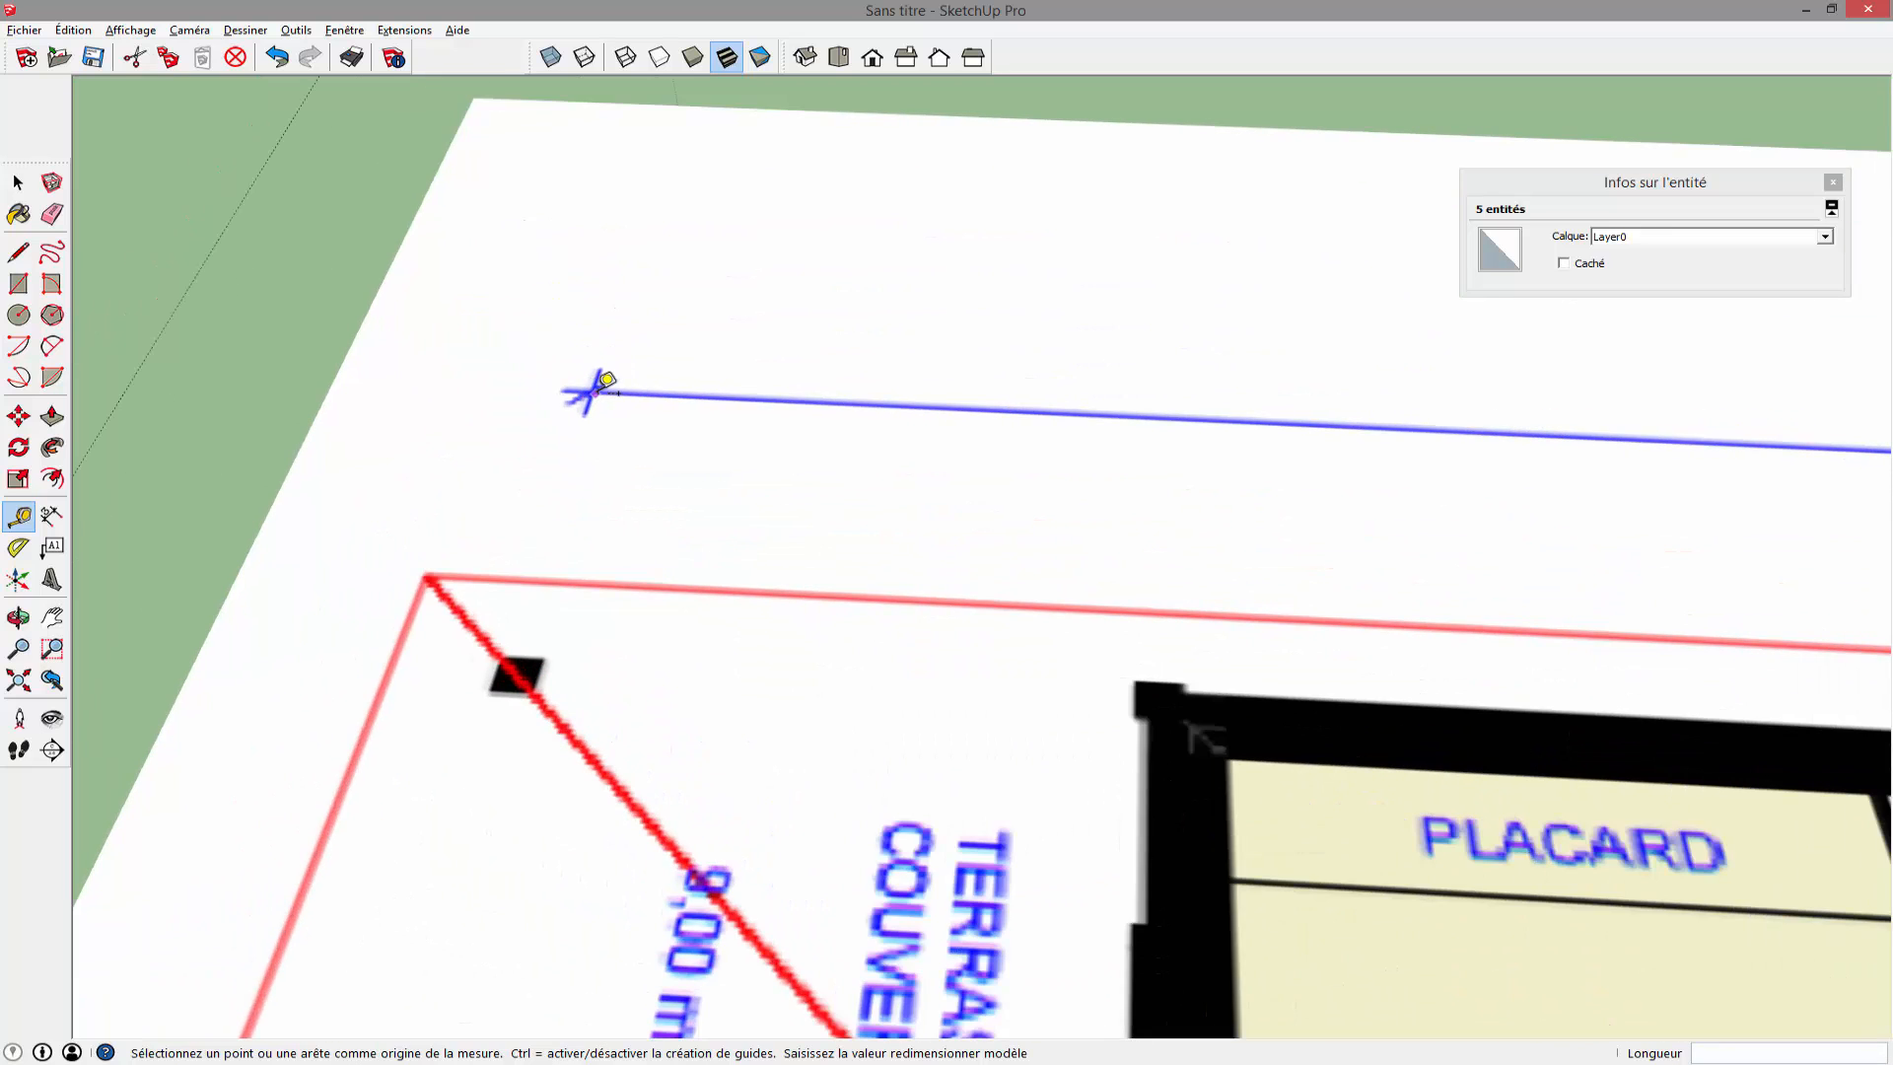
pyautogui.click(594, 389)
pyautogui.scroll(-3, 671, 391)
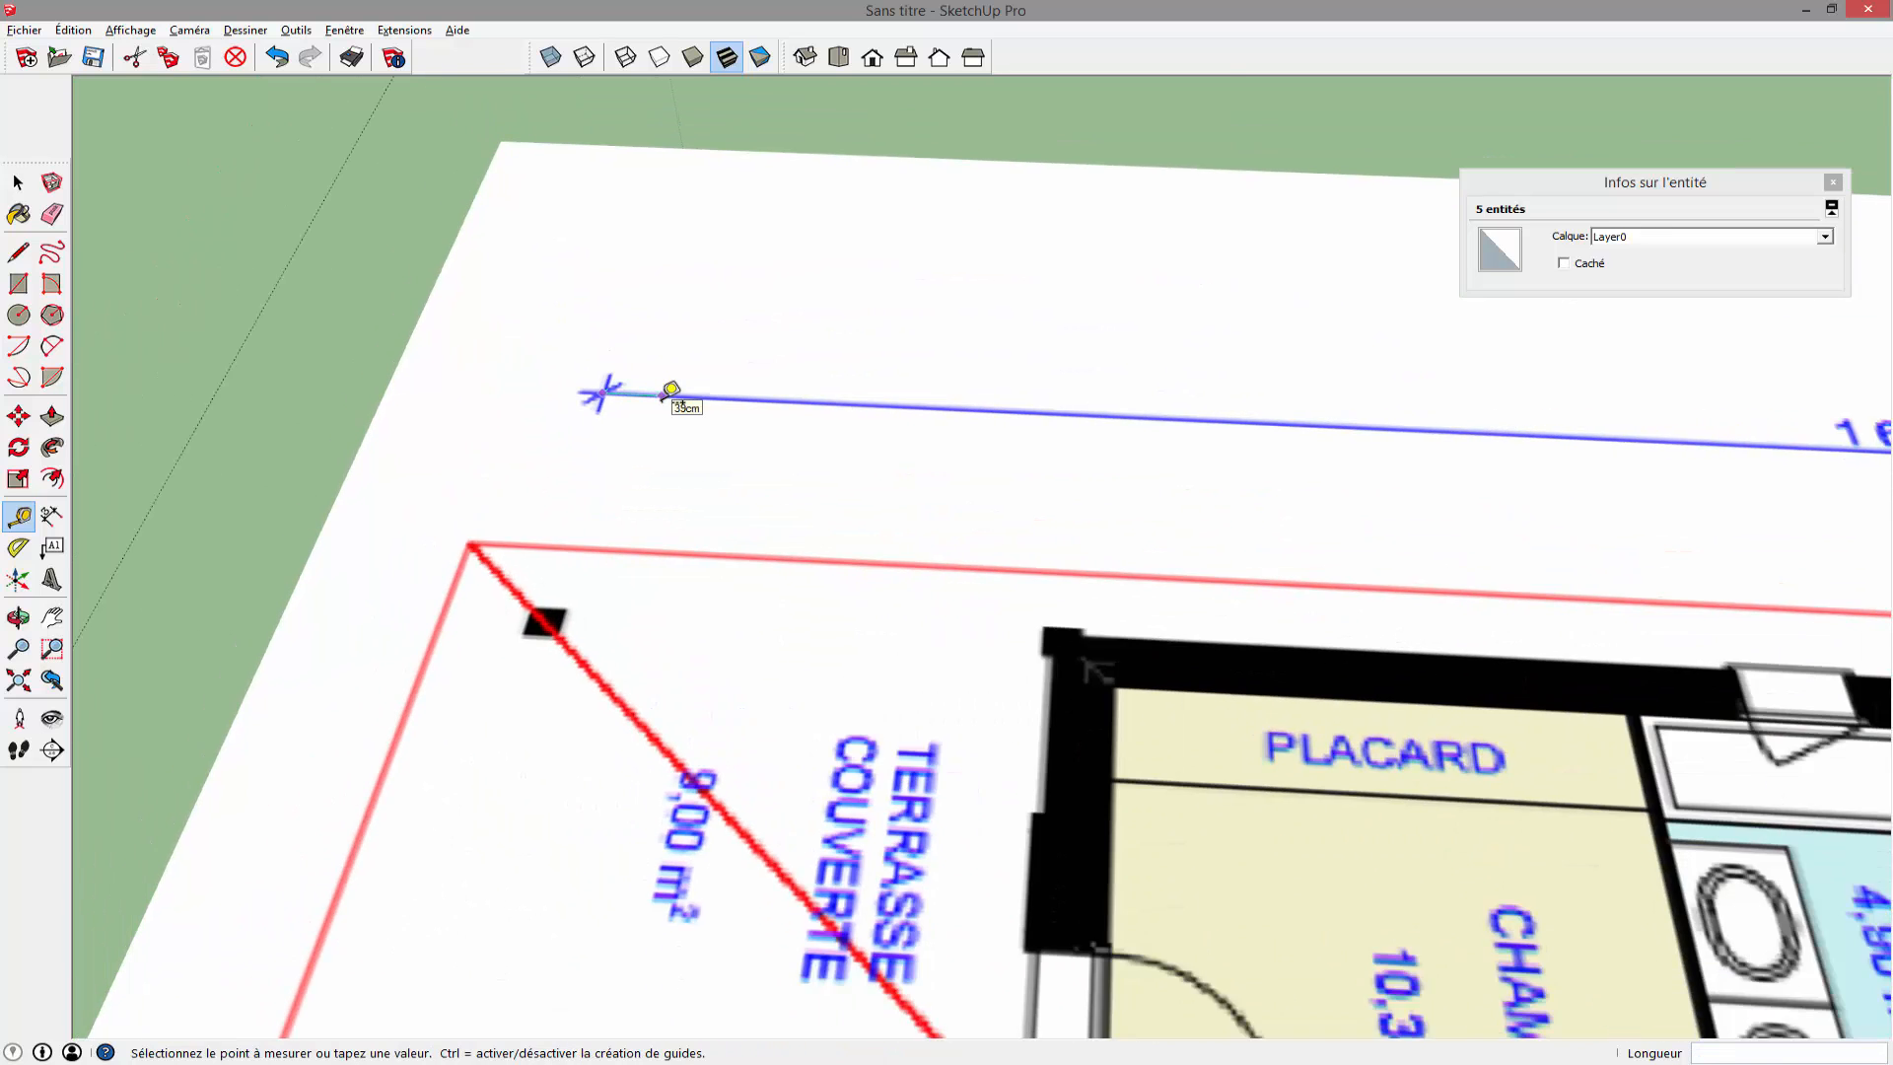
pyautogui.keyDown('shift'); pyautogui.moveTo(1404, 432); pyautogui.dragTo(422, 478, button='middle'); pyautogui.keyUp('shift')
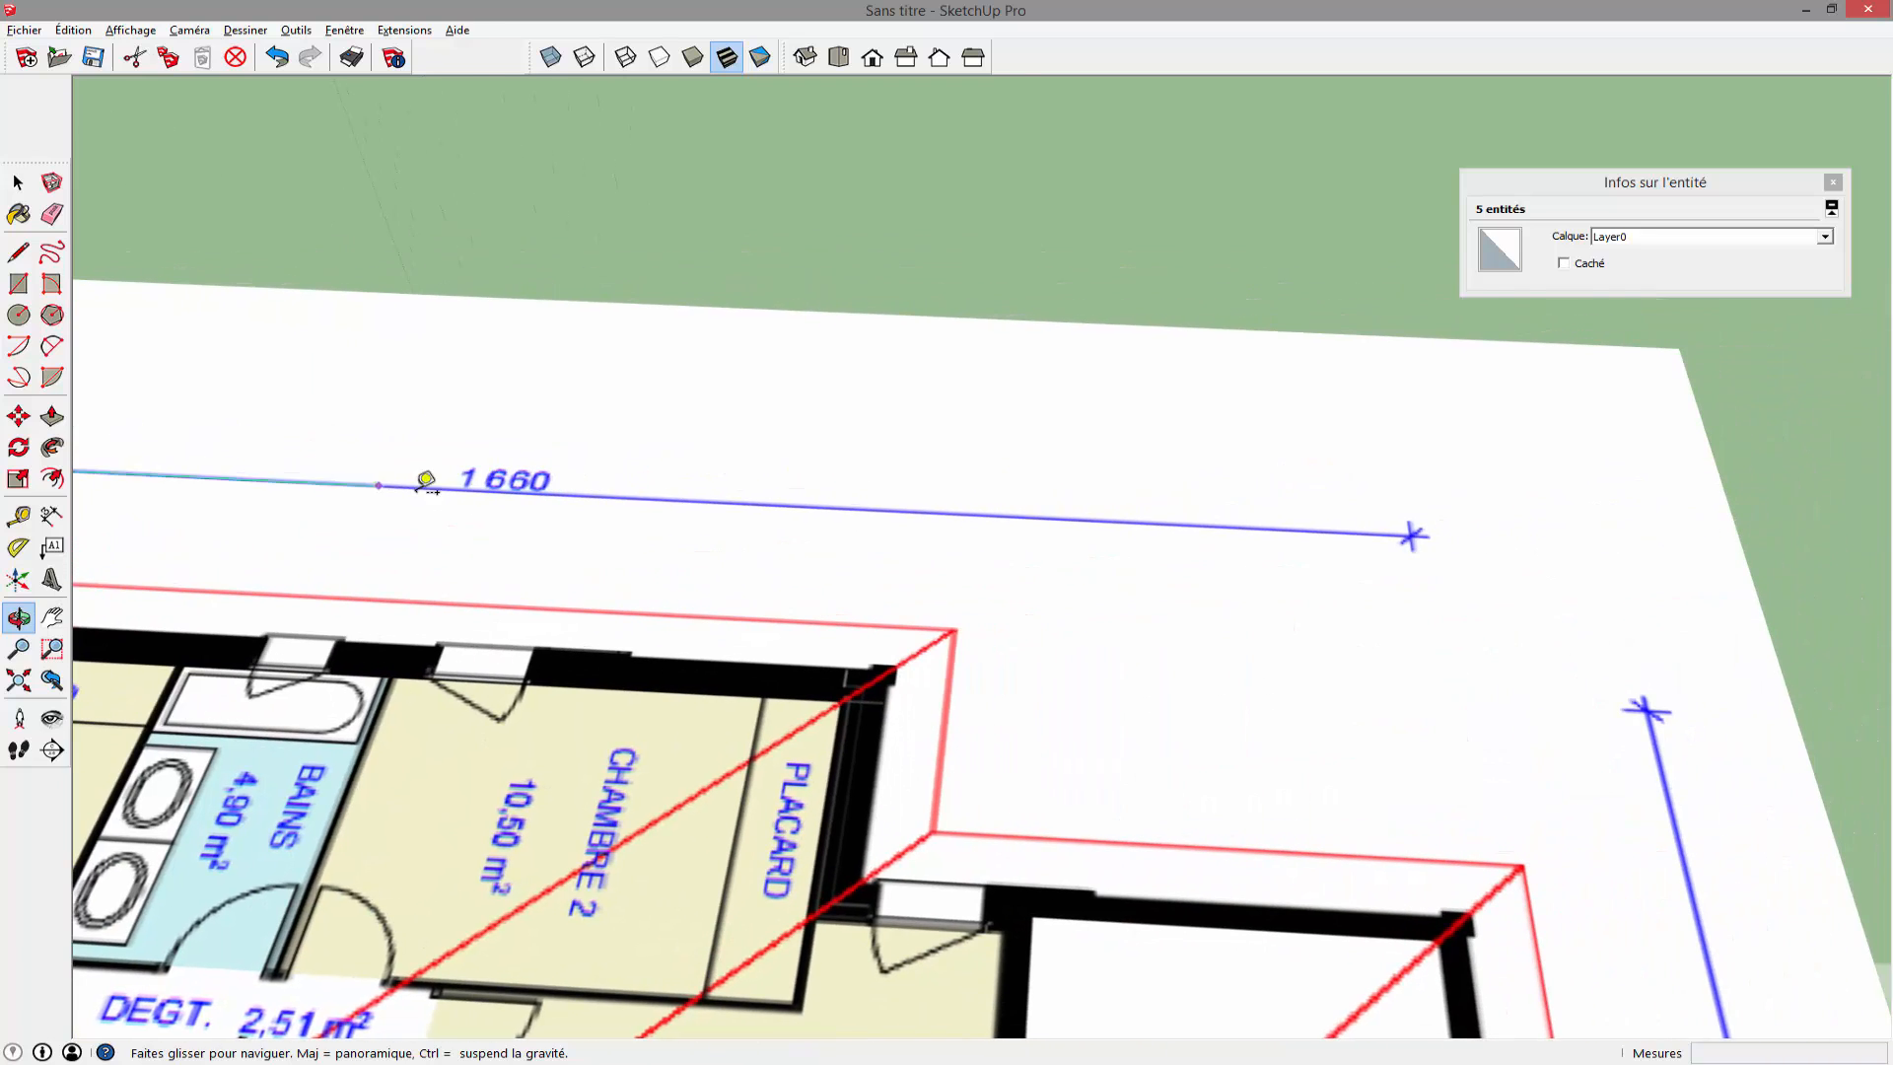
pyautogui.scroll(3, 1411, 535)
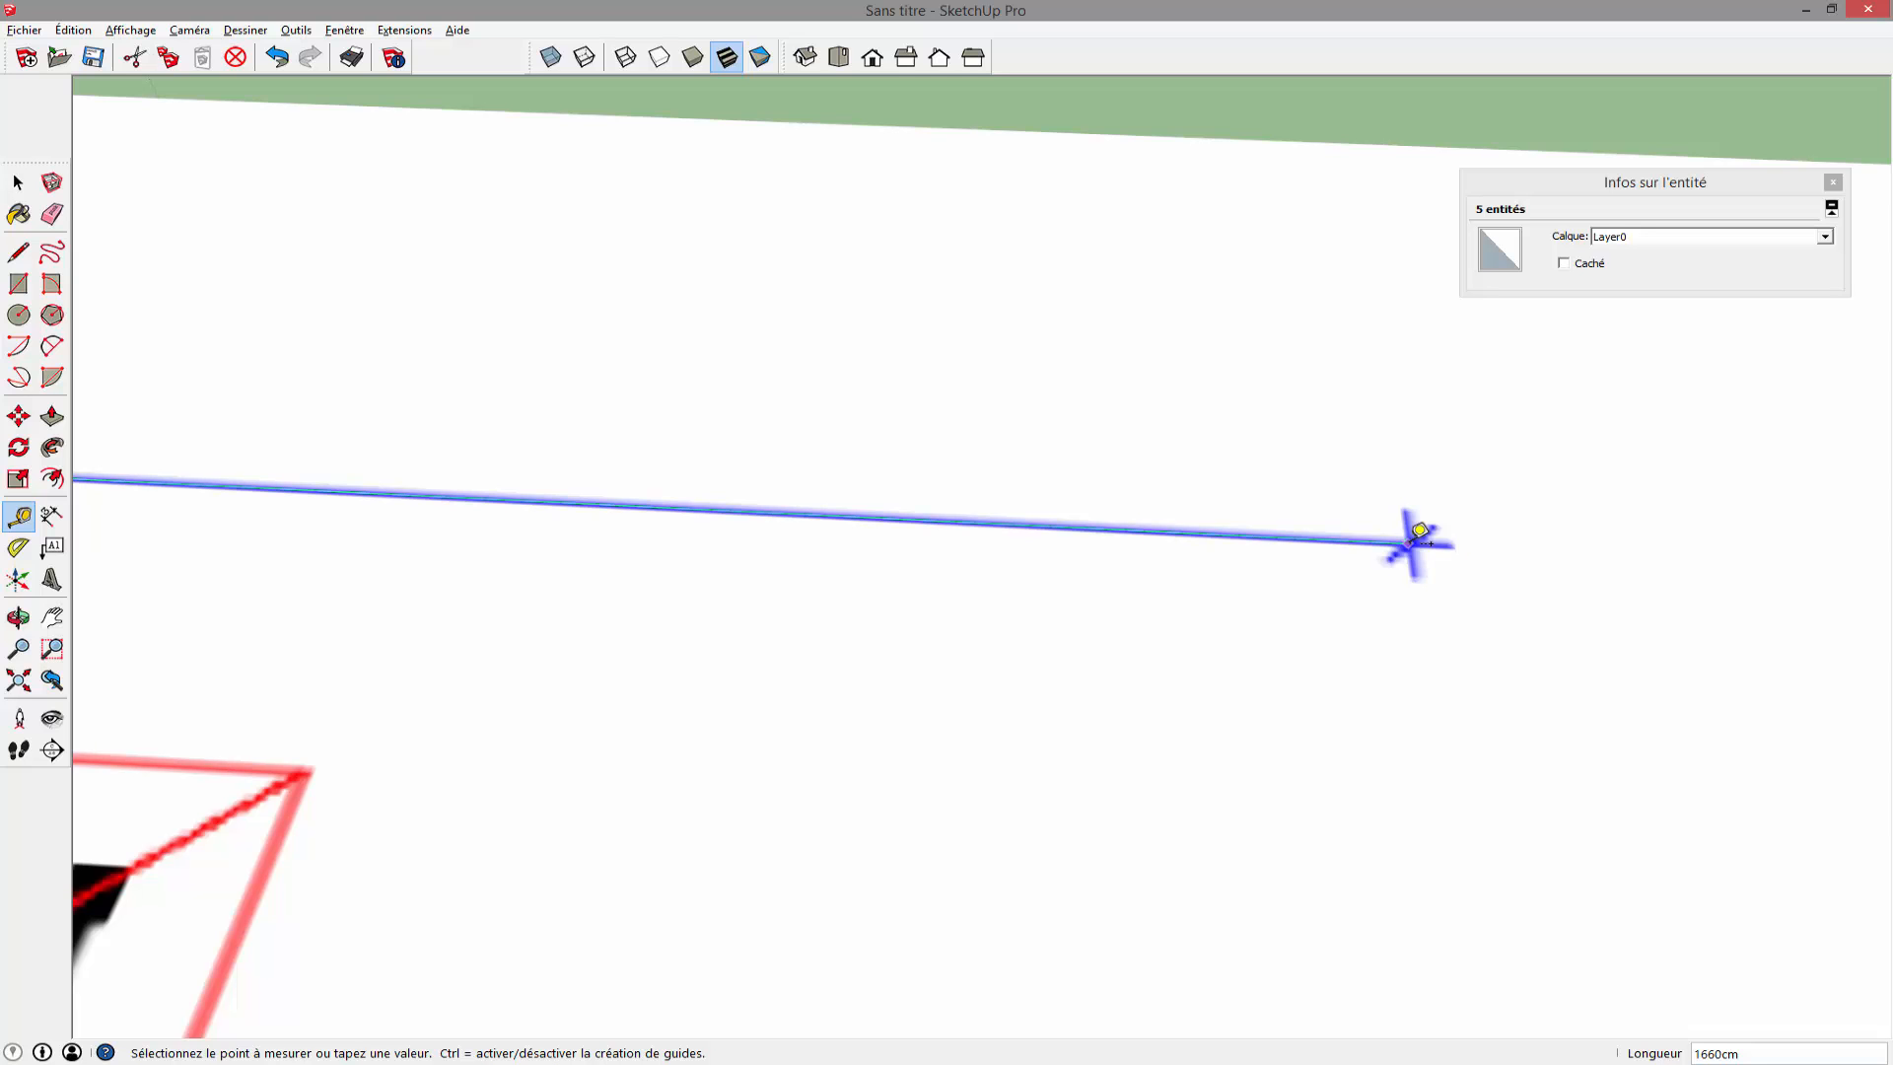
pyautogui.scroll(-6, 1418, 532)
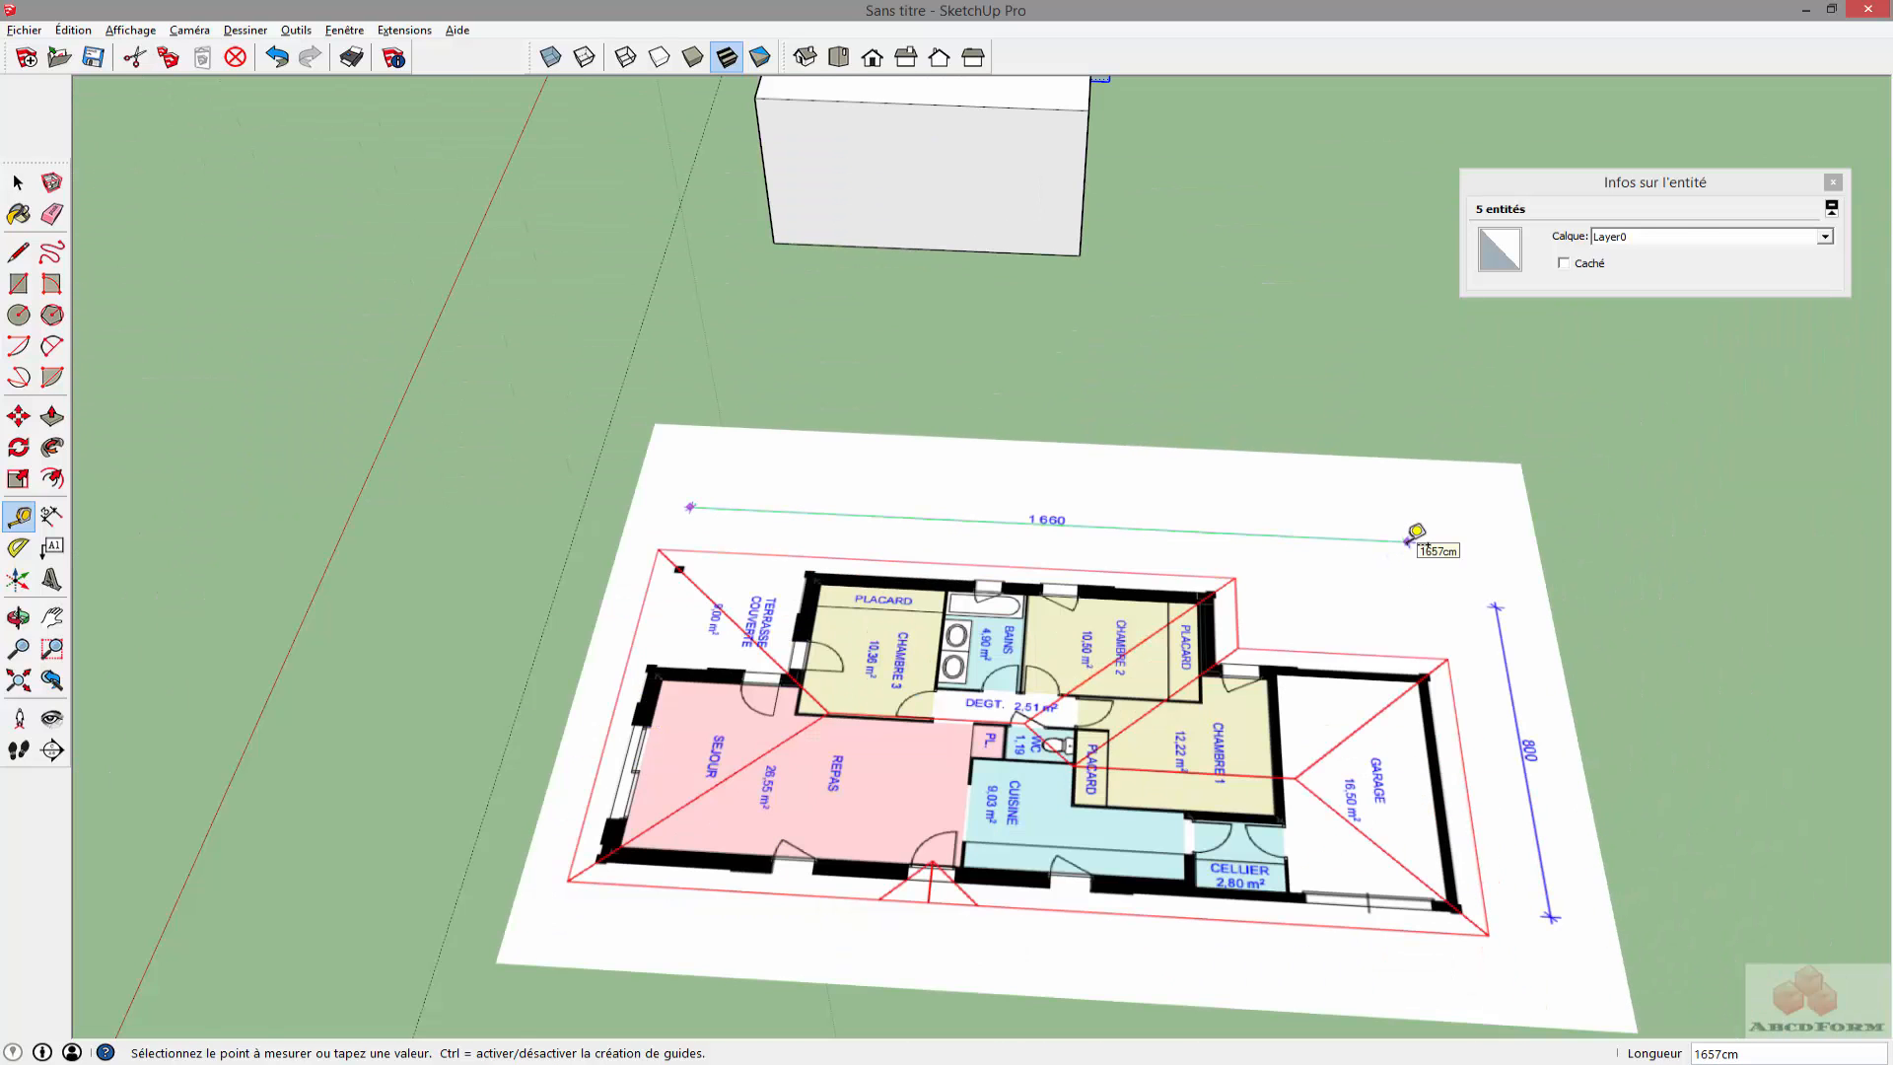
pyautogui.click(1407, 541)
# Measure the floor plan's 800 dimension line beside the garage from end to end
pyautogui.moveTo(1575, 702); pyautogui.dragTo(651, 523, button='middle')
pyautogui.scroll(5, 680, 828)
pyautogui.moveTo(676, 732); pyautogui.dragTo(1887, 738, button='middle')
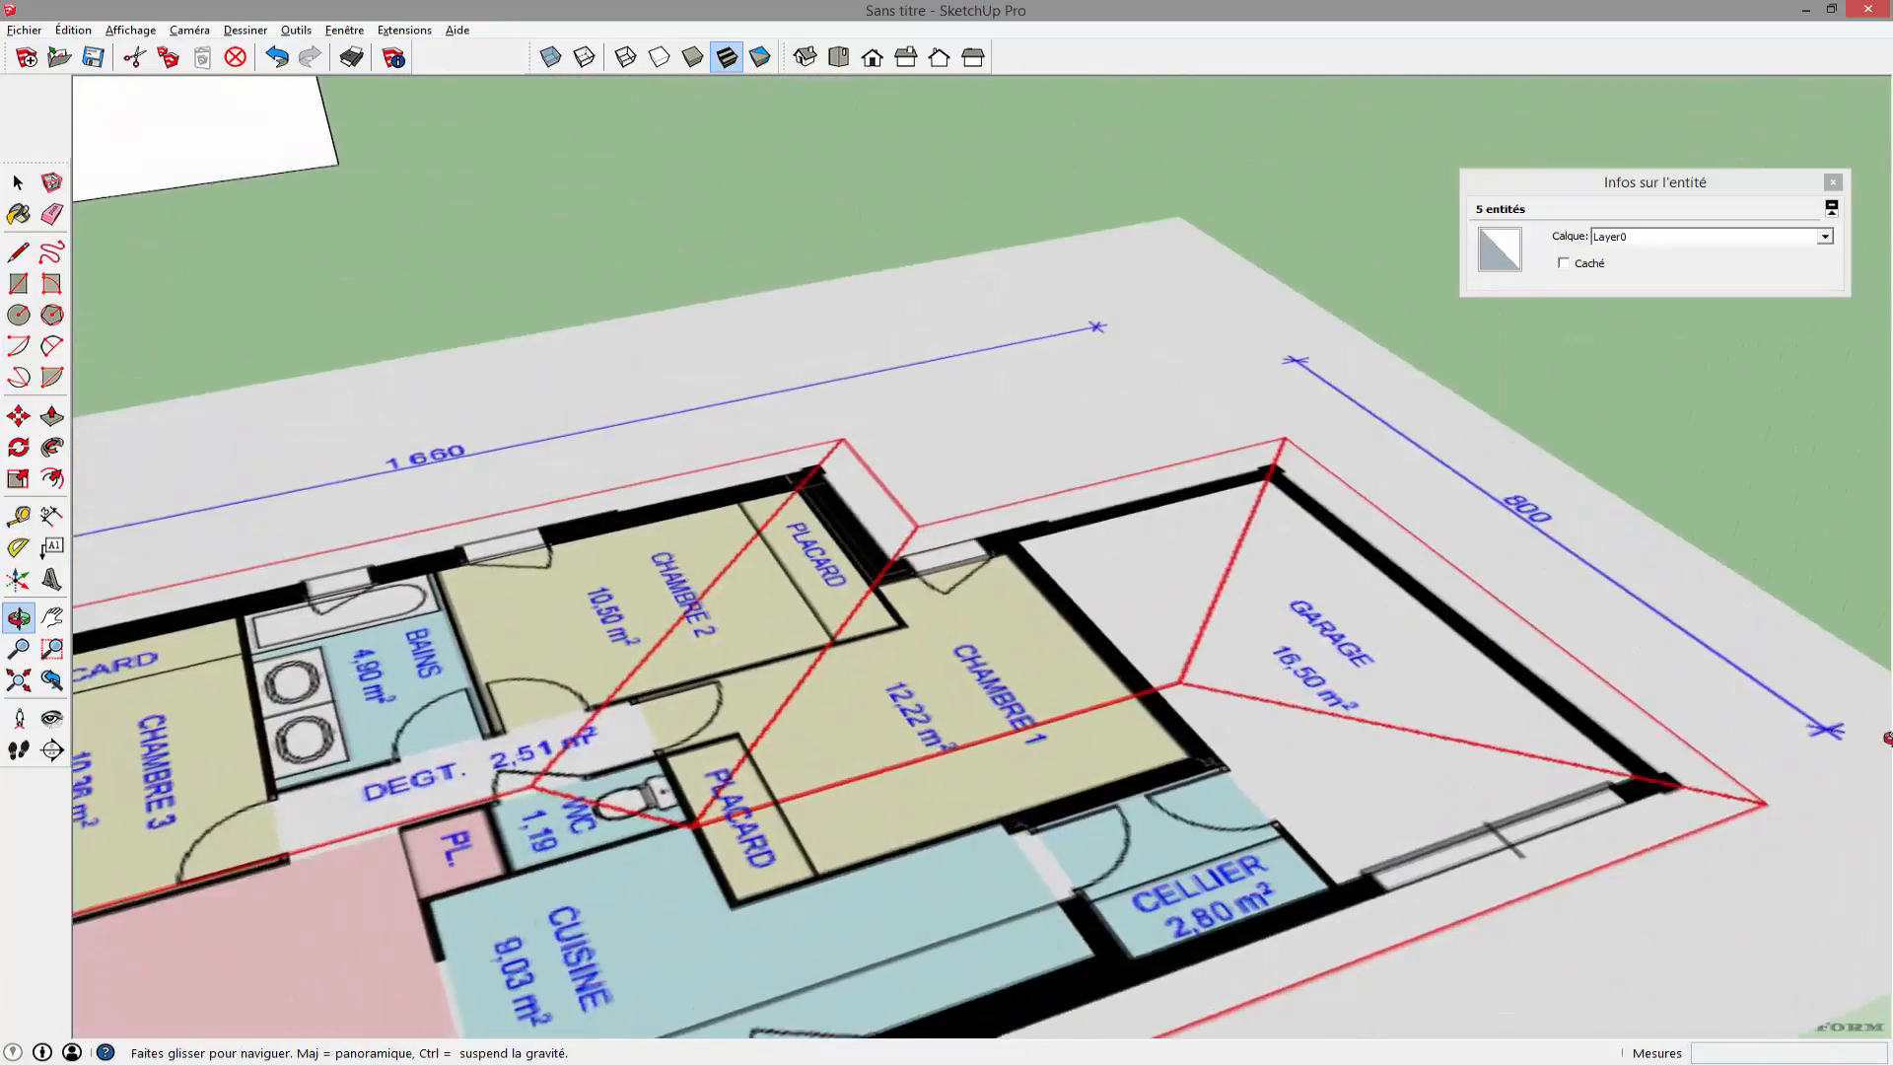
pyautogui.moveTo(1164, 710); pyautogui.dragTo(910, 797, button='middle')
pyautogui.moveTo(1265, 657); pyautogui.dragTo(1576, 678, button='middle')
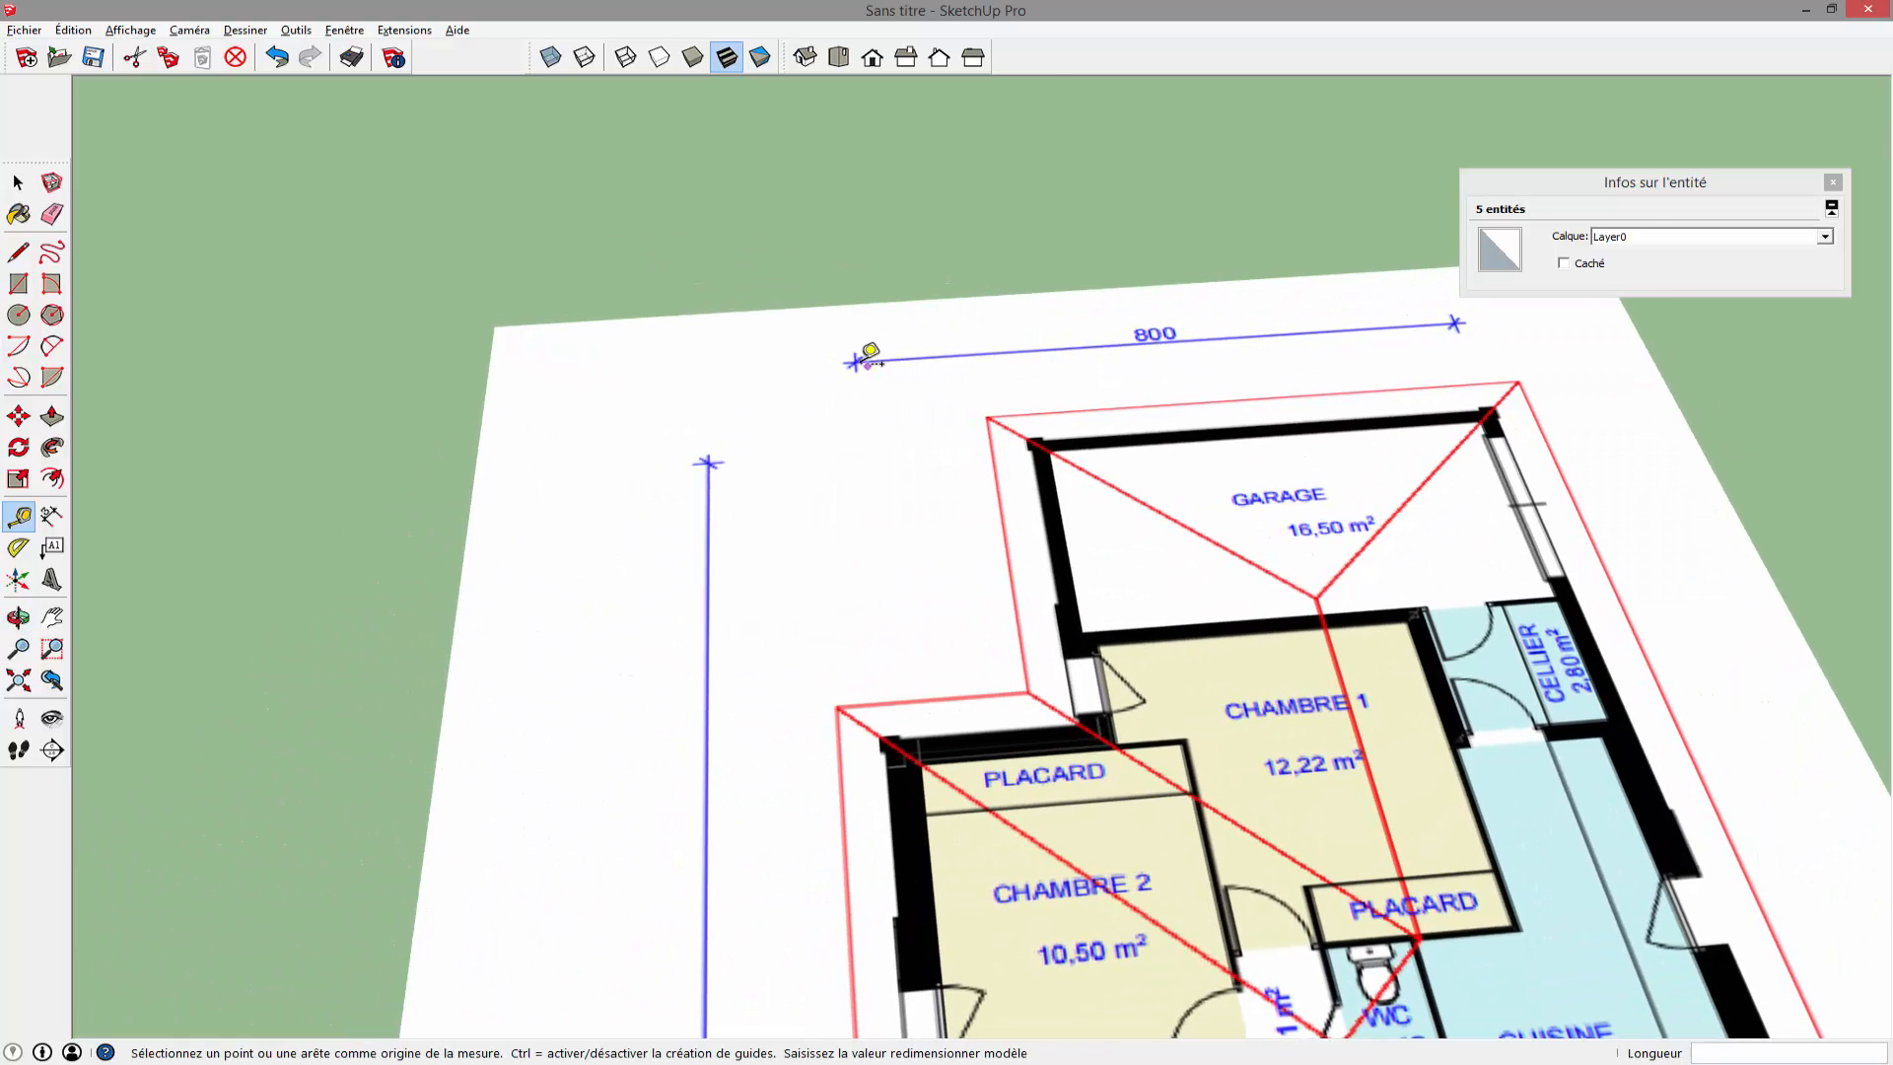
pyautogui.scroll(3, 870, 353)
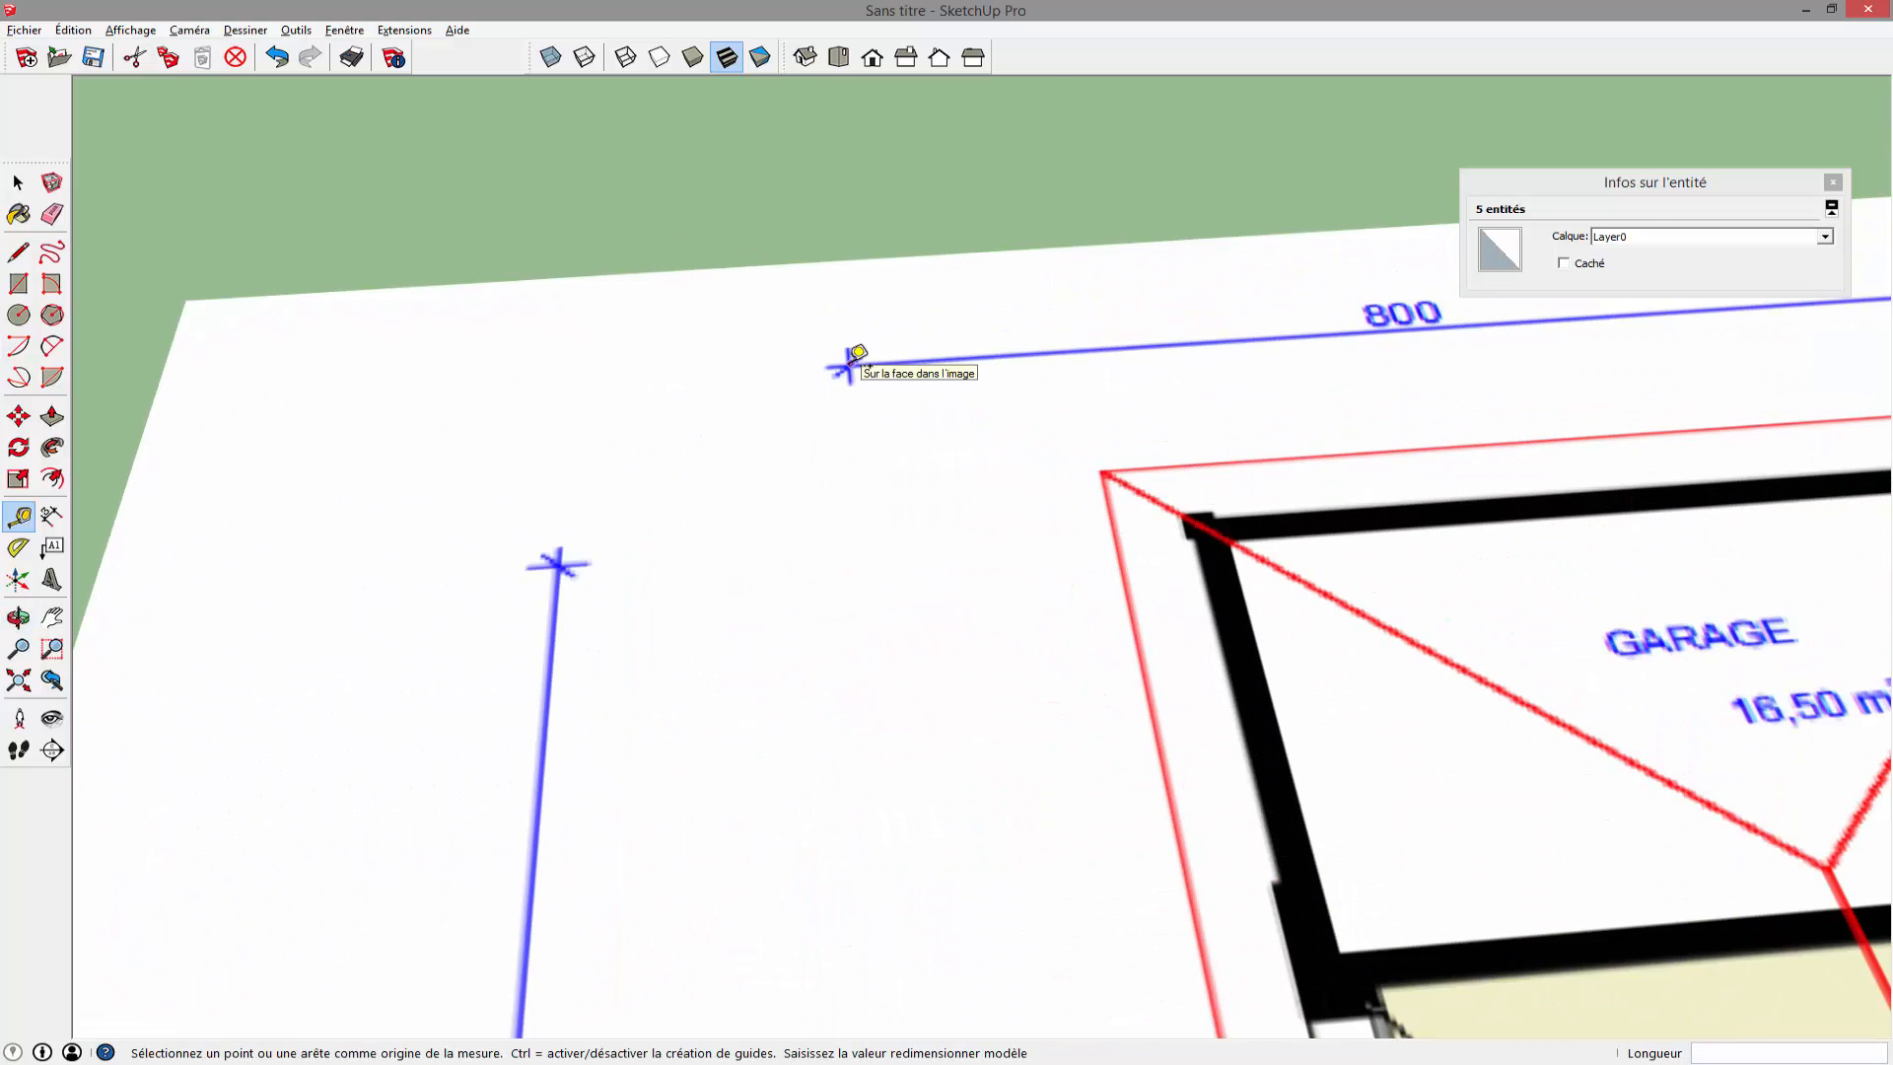
pyautogui.click(848, 366)
pyautogui.scroll(-3, 1244, 335)
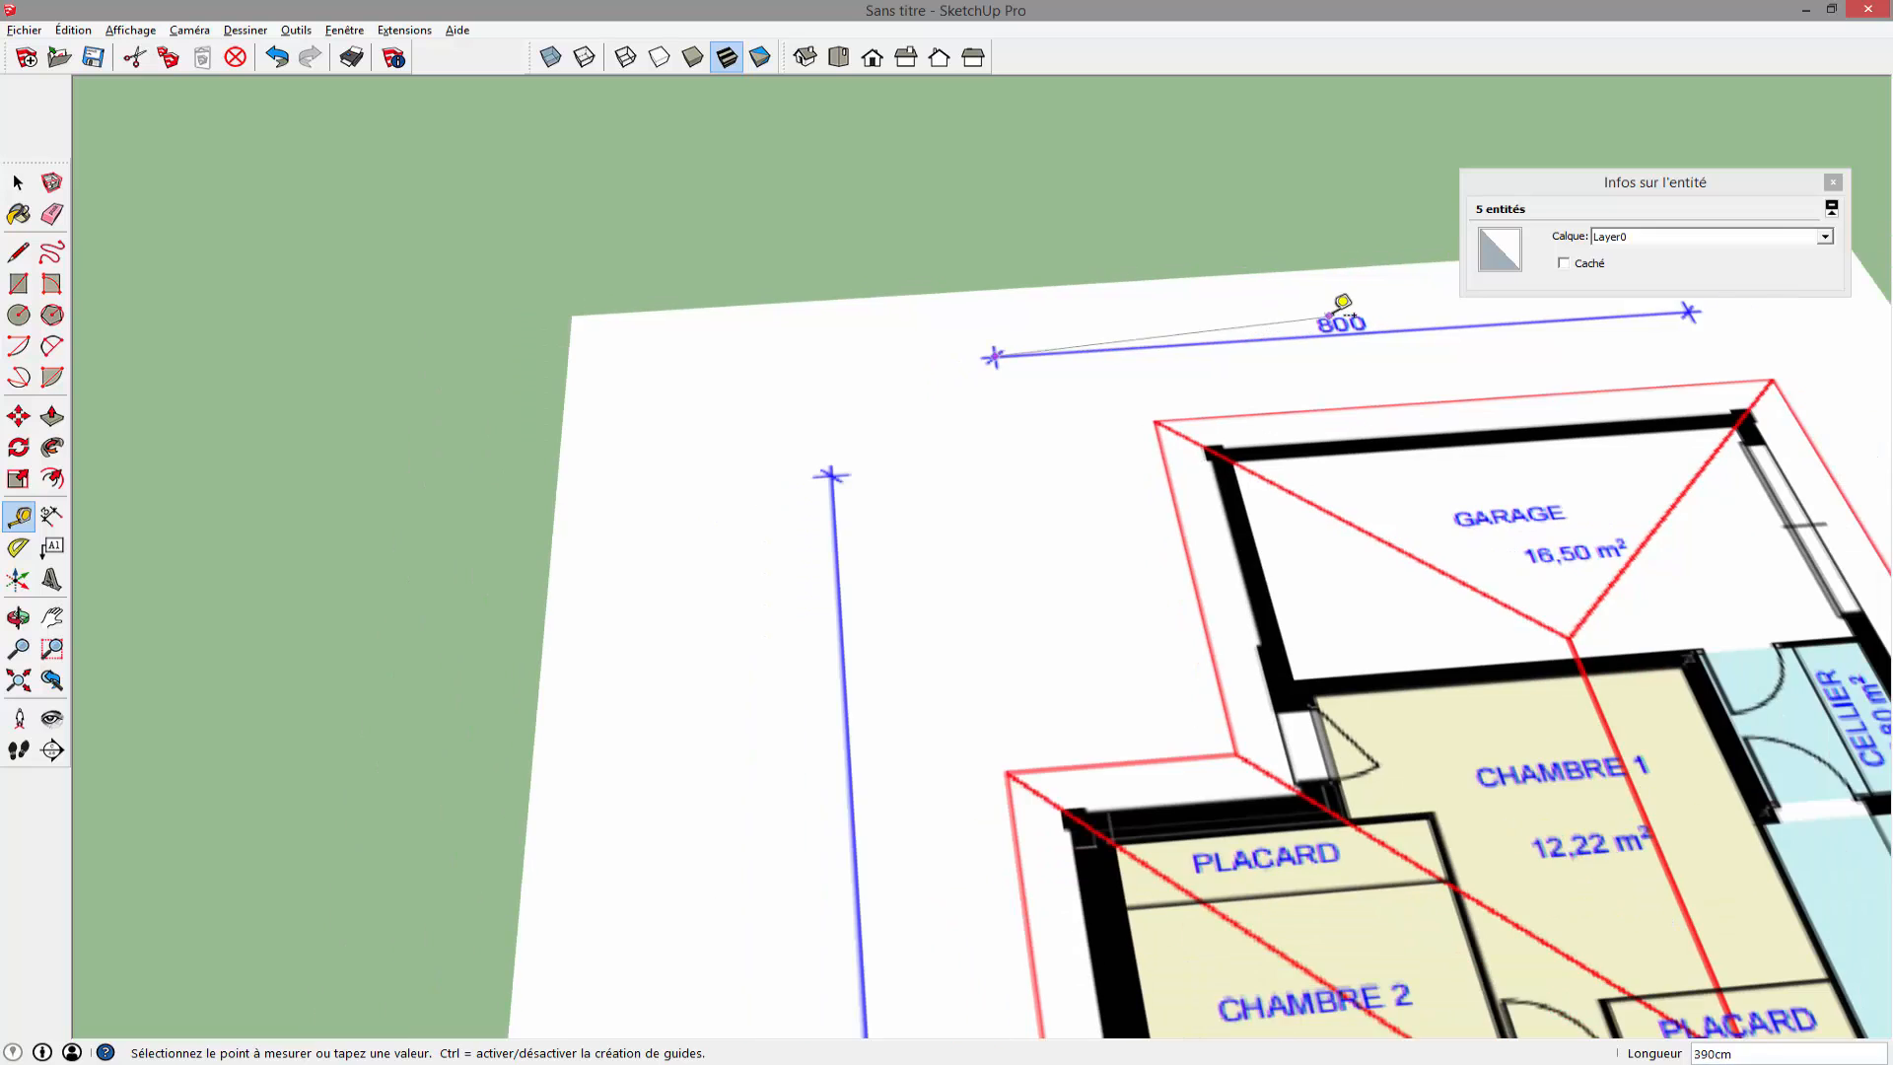
pyautogui.keyDown('shift'); pyautogui.moveTo(1271, 330); pyautogui.dragTo(760, 471, button='middle'); pyautogui.keyUp('shift')
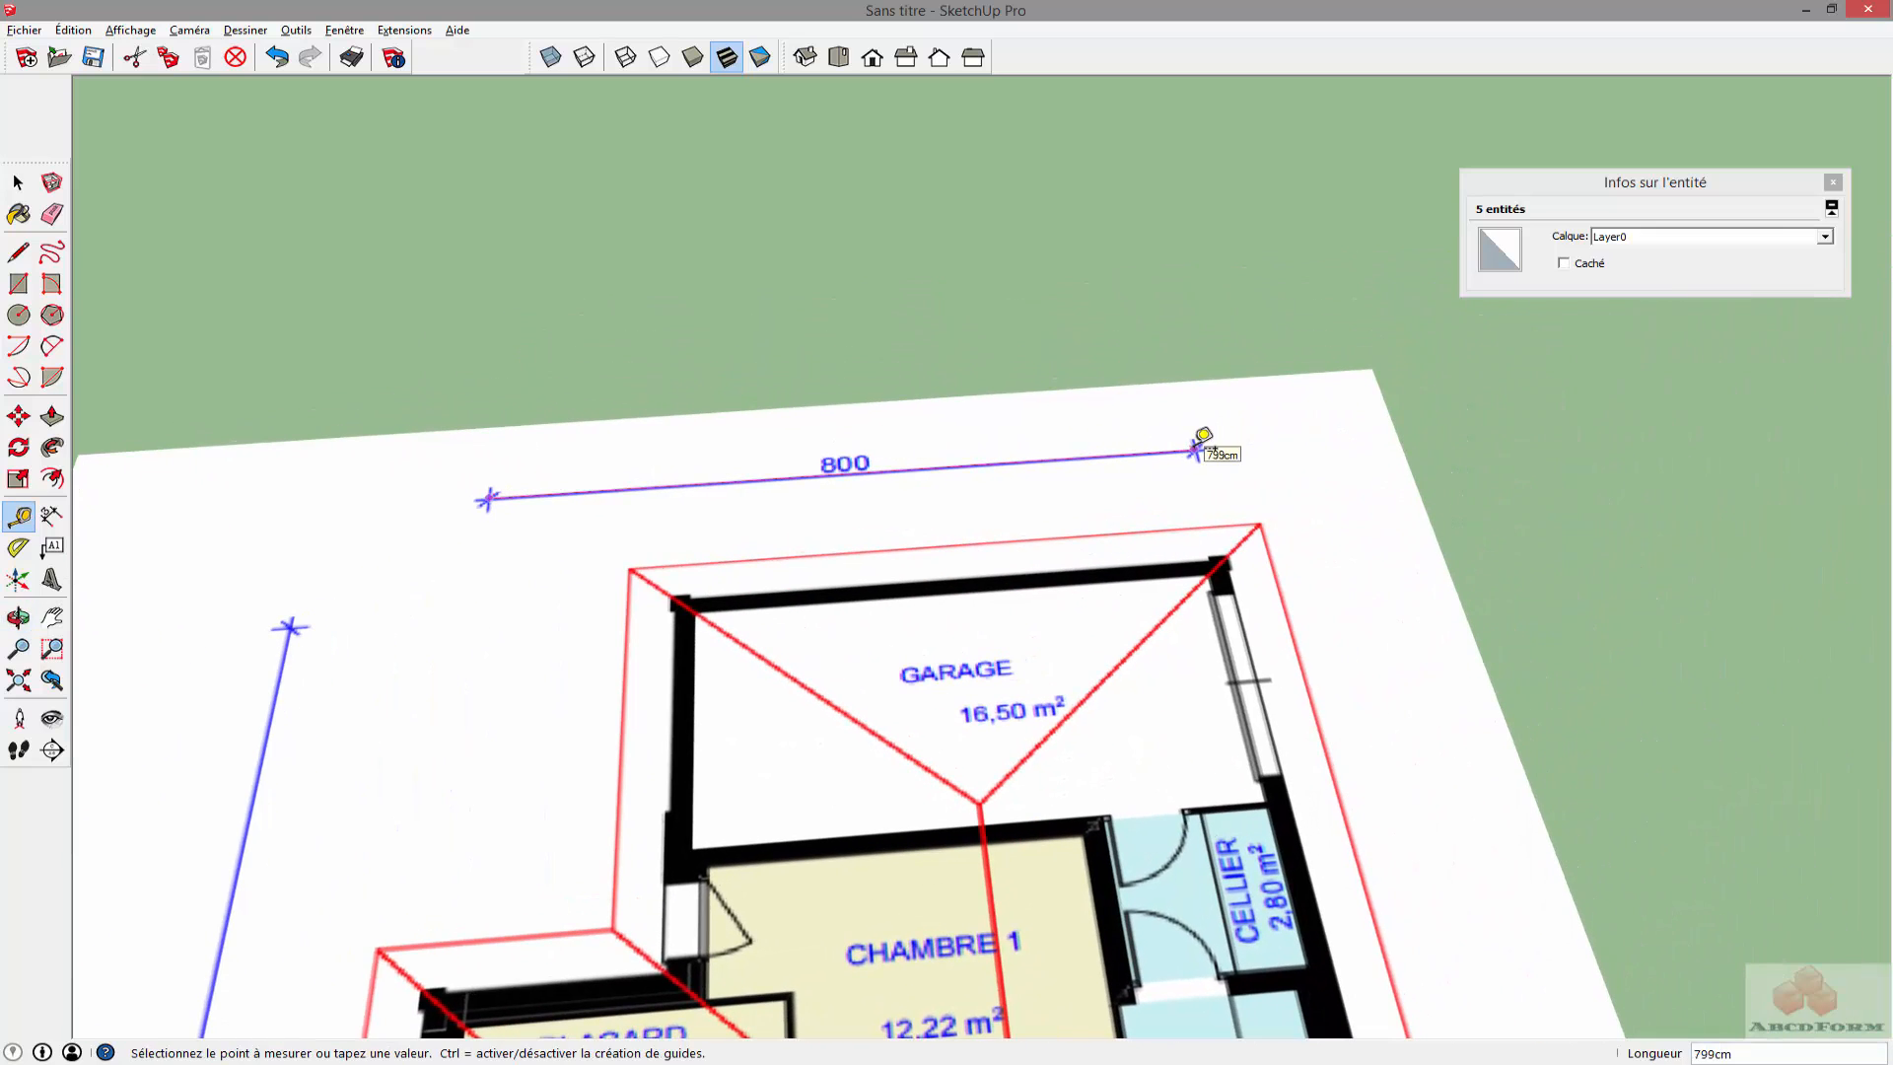
pyautogui.scroll(3, 1196, 450)
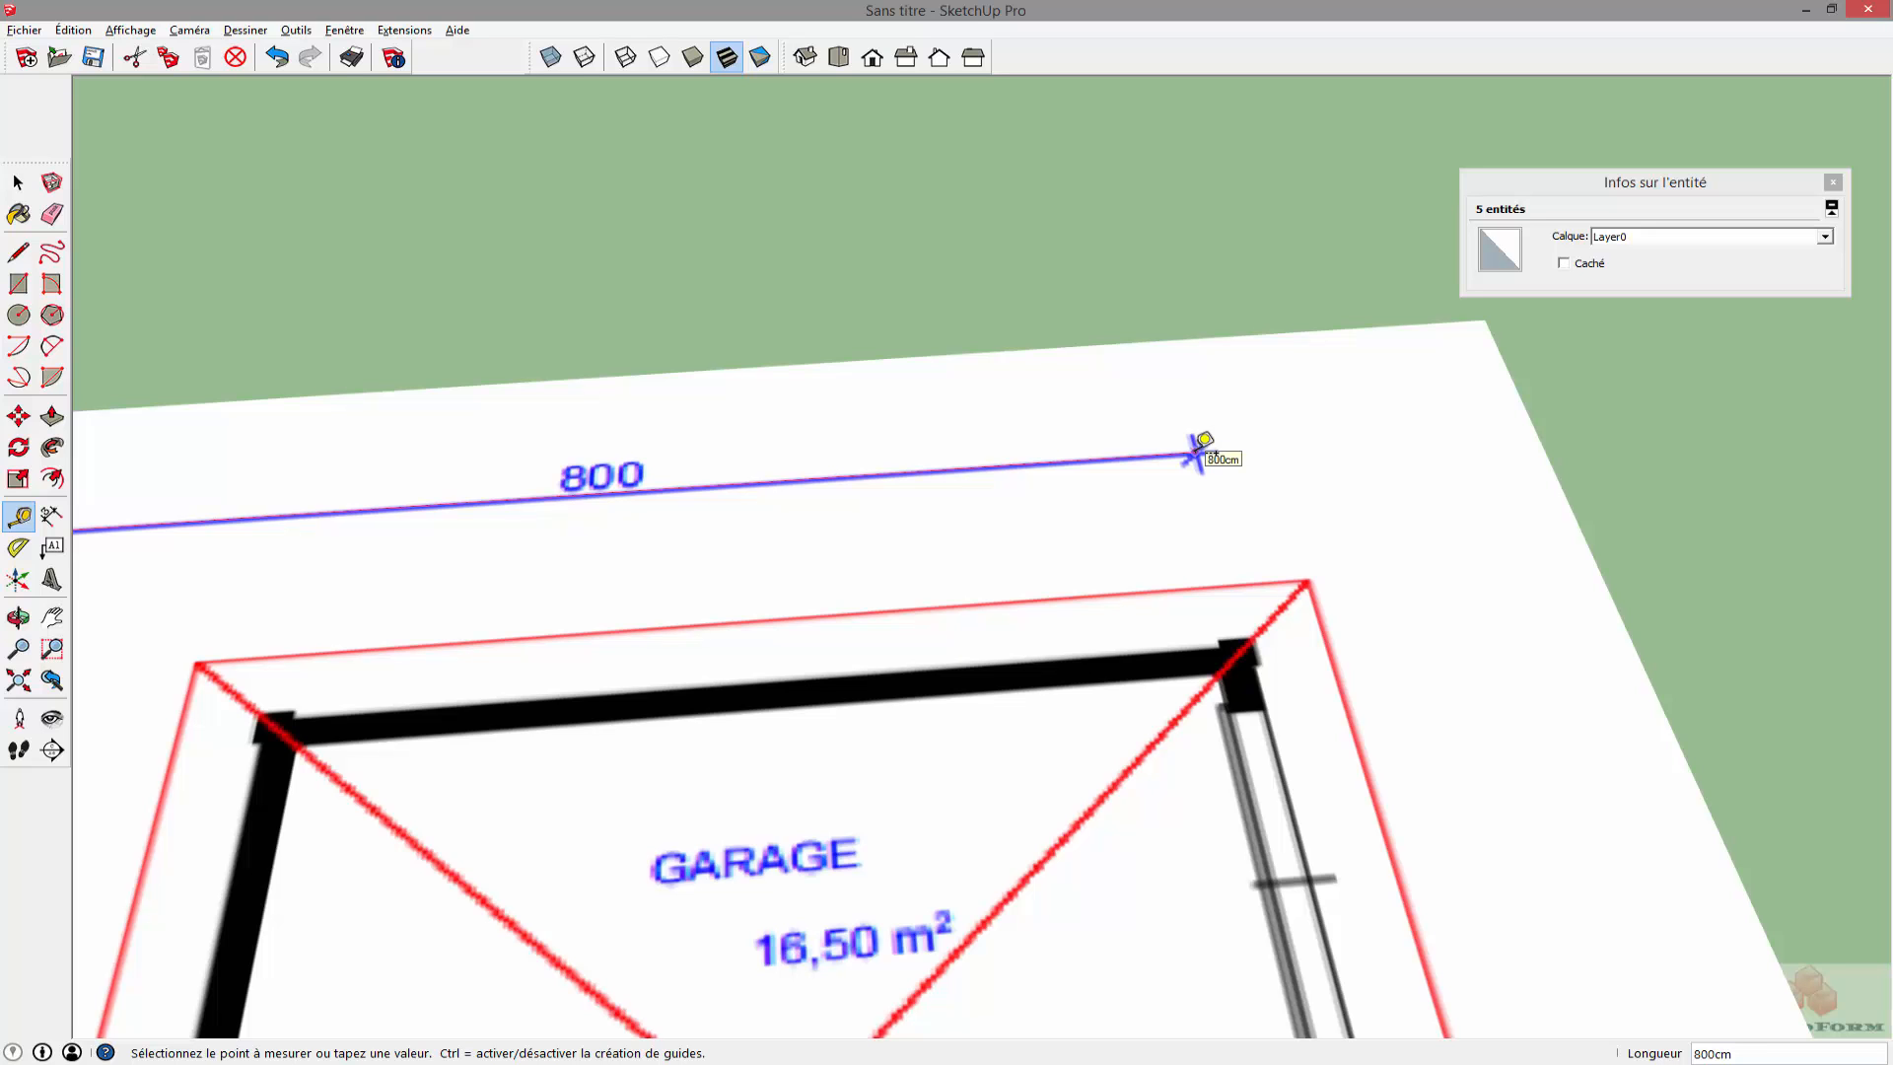
pyautogui.scroll(-5, 1198, 449)
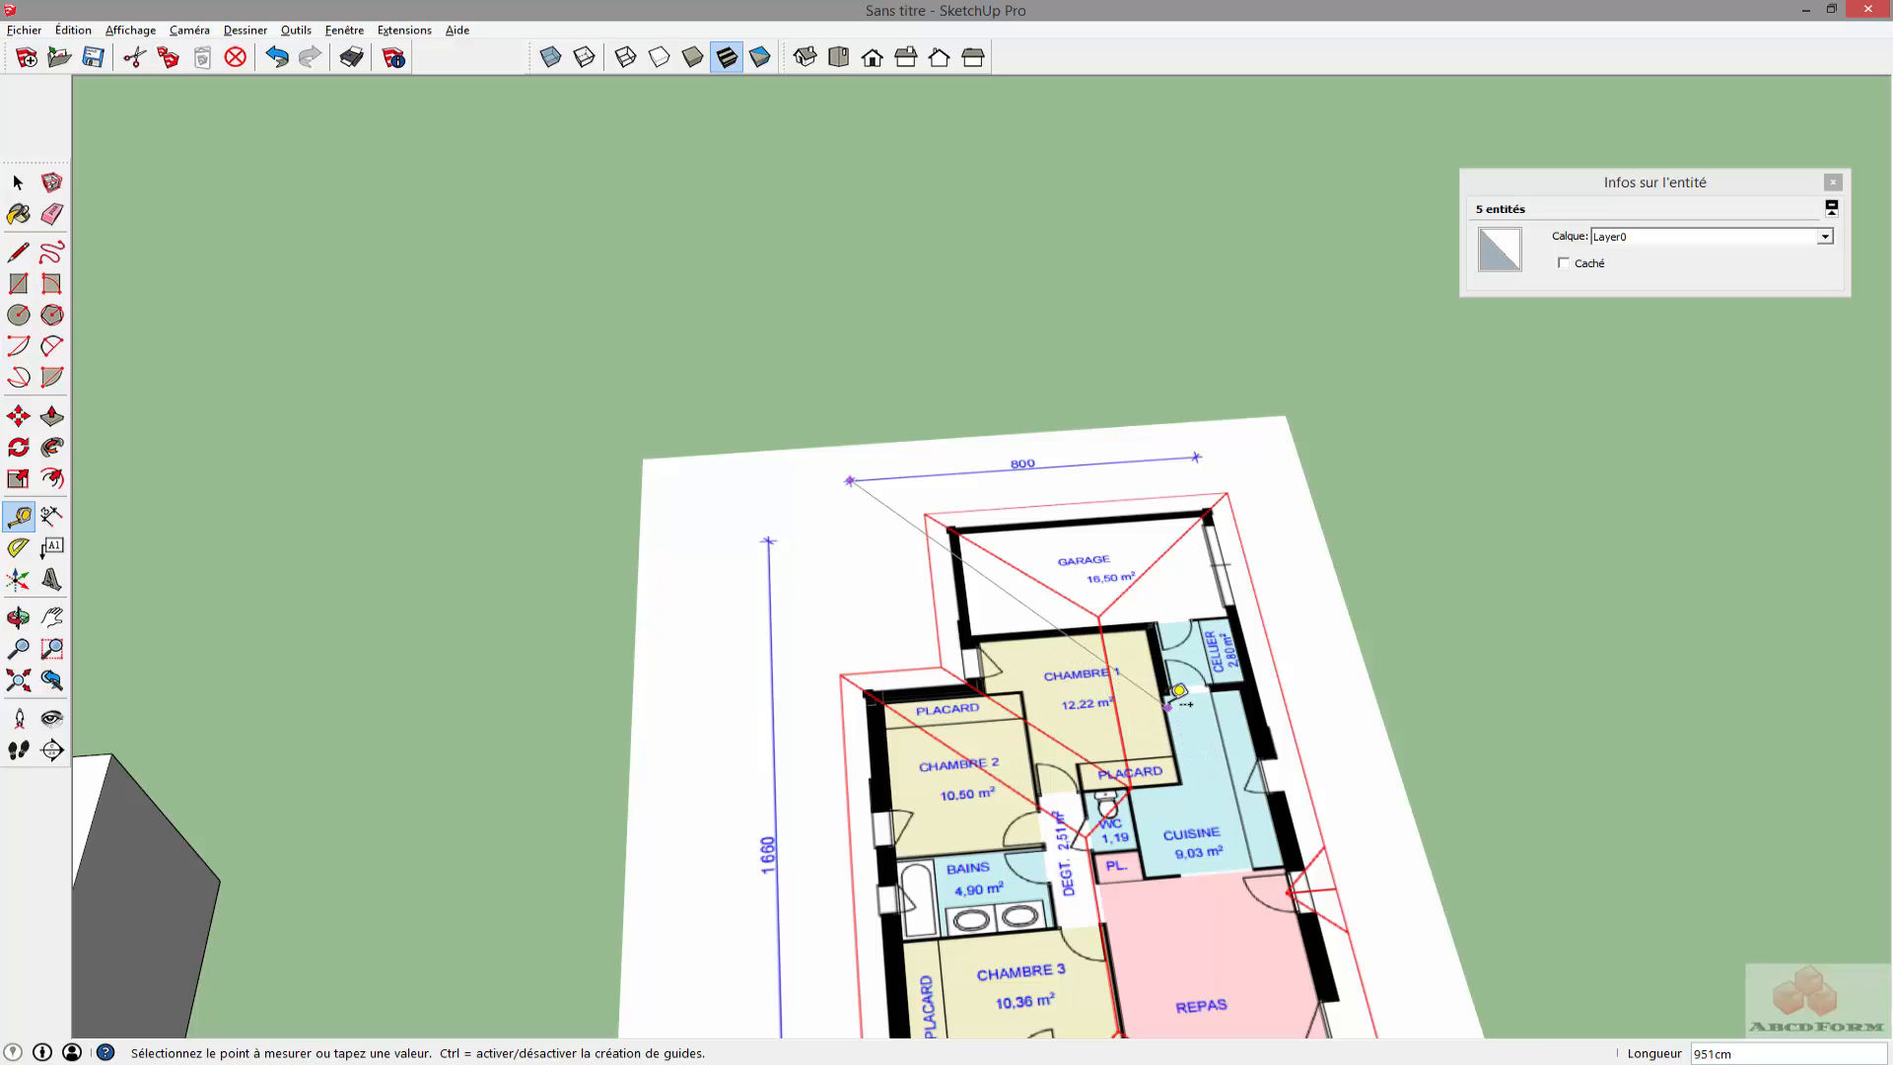
pyautogui.click(1101, 639)
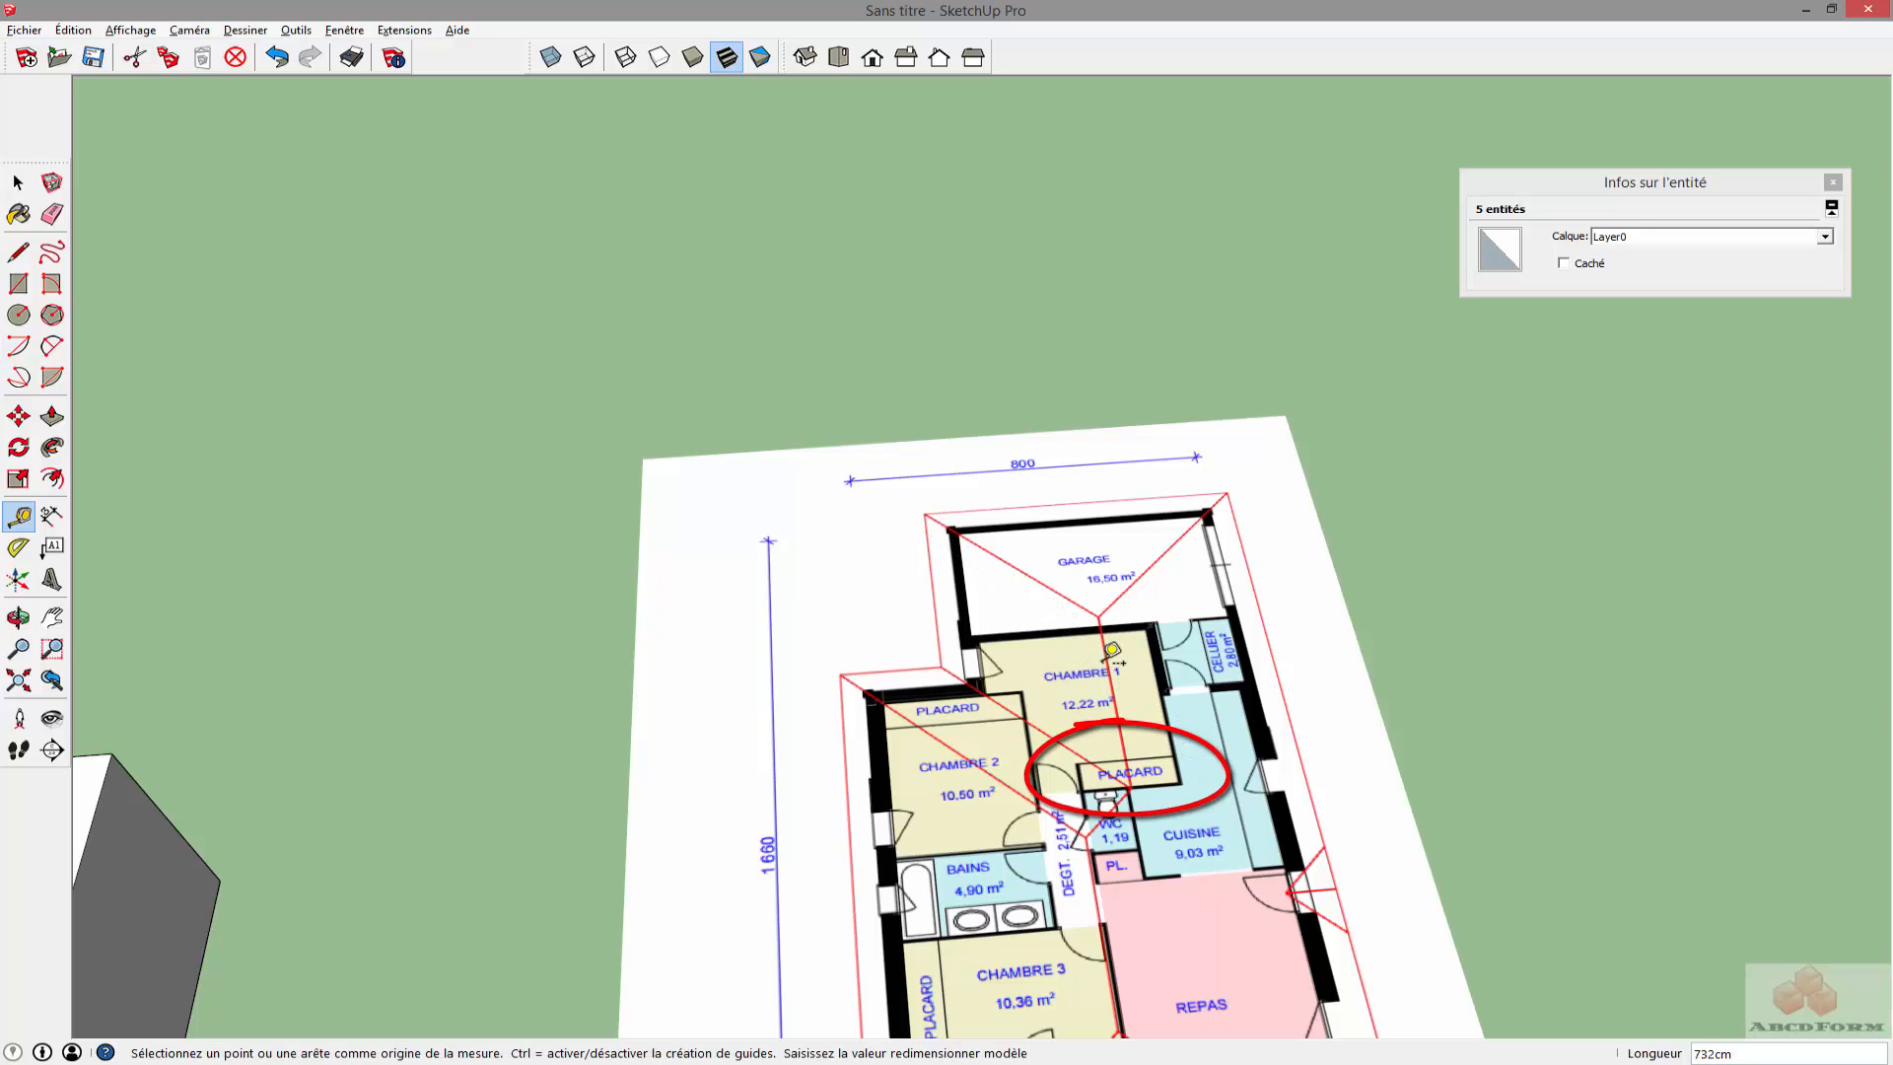
# Measure the length of the closet between Chambre 1 and the WC on the floor plan
pyautogui.scroll(2, 1090, 750)
pyautogui.scroll(2, 1089, 749)
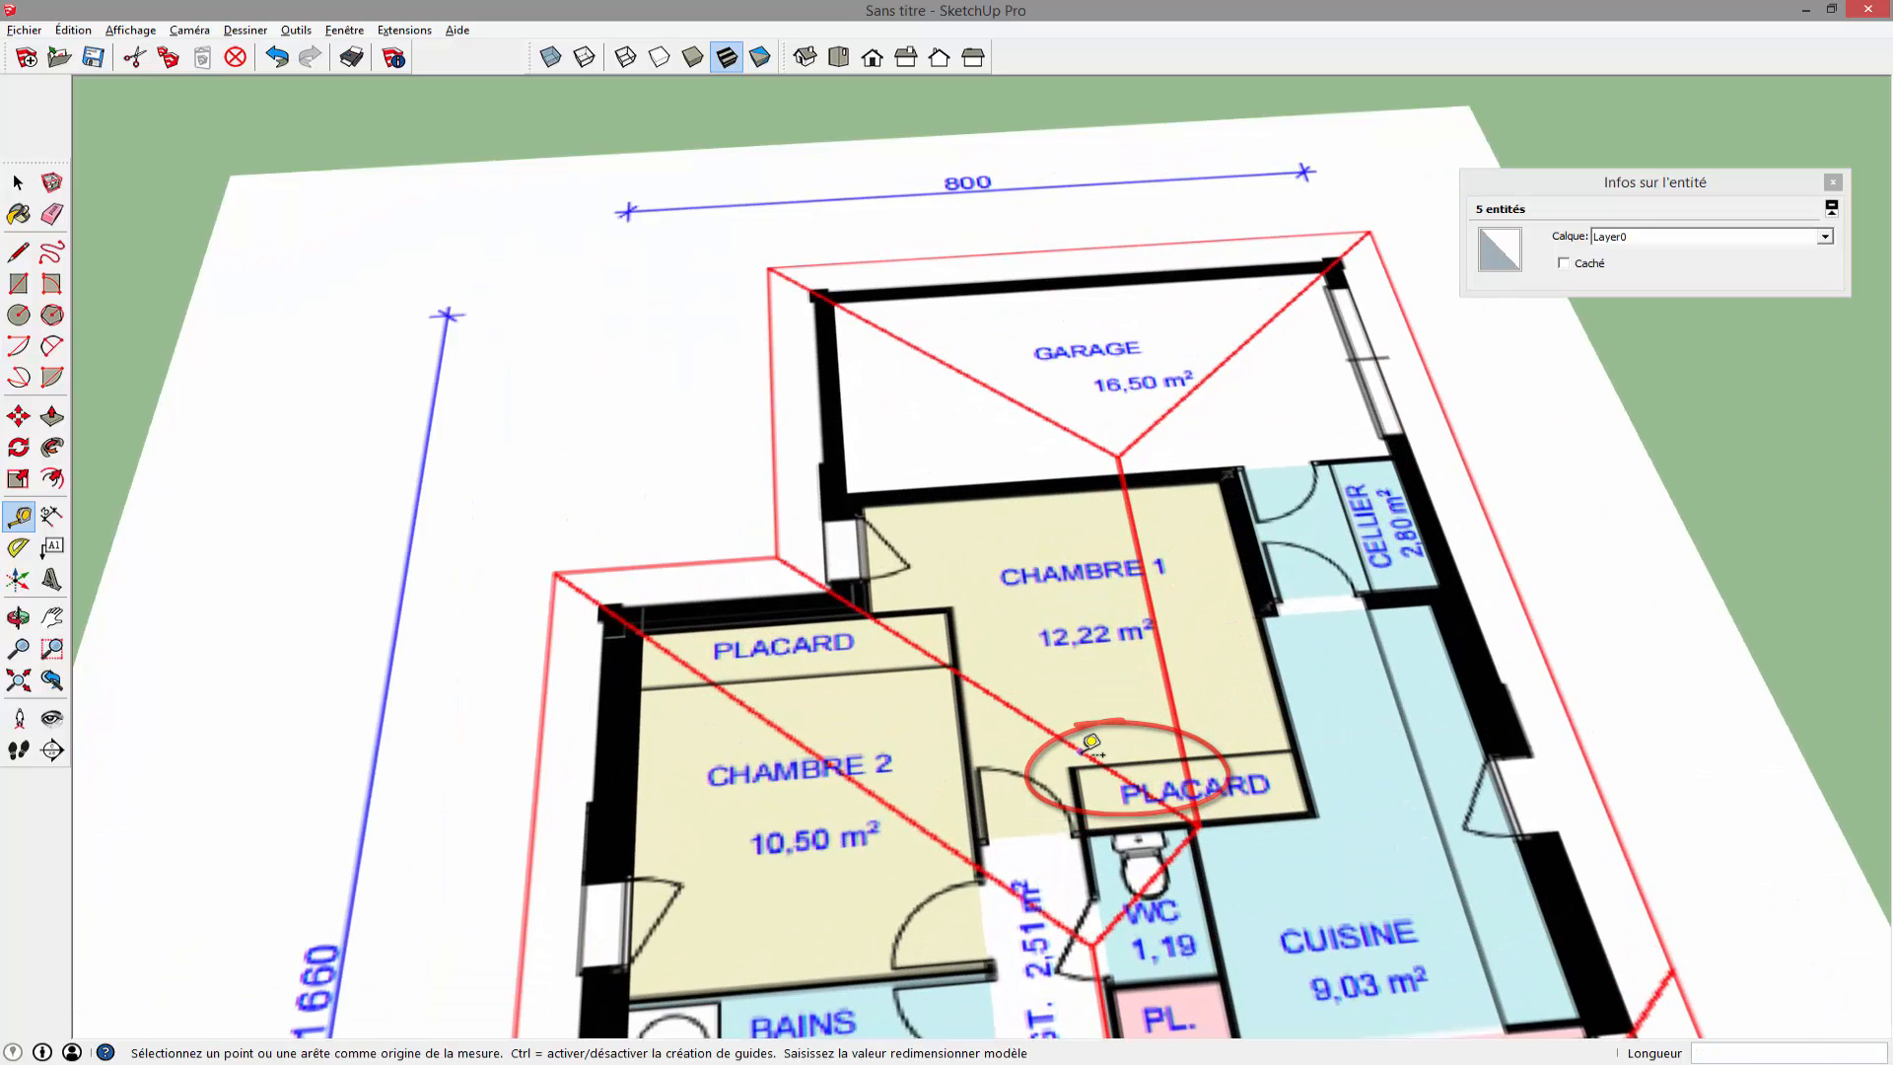
pyautogui.scroll(4, 1081, 757)
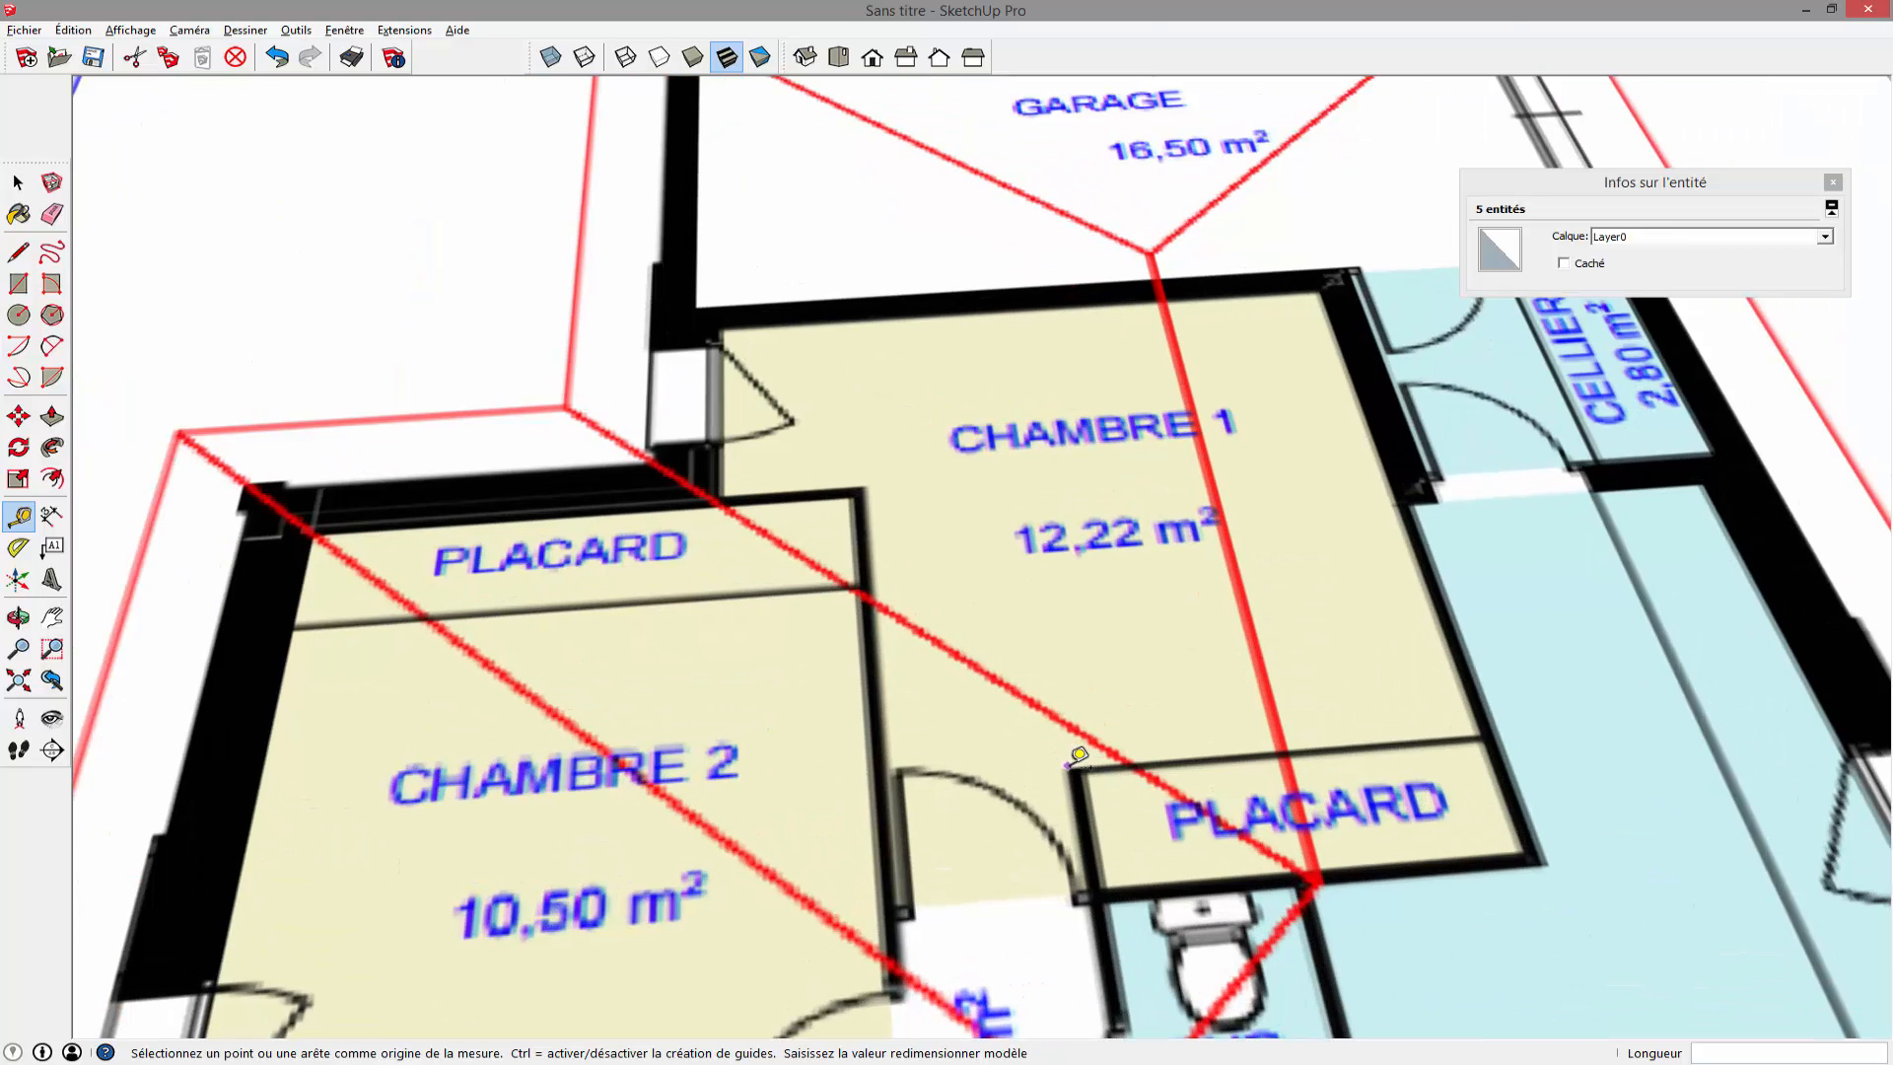
pyautogui.click(1065, 769)
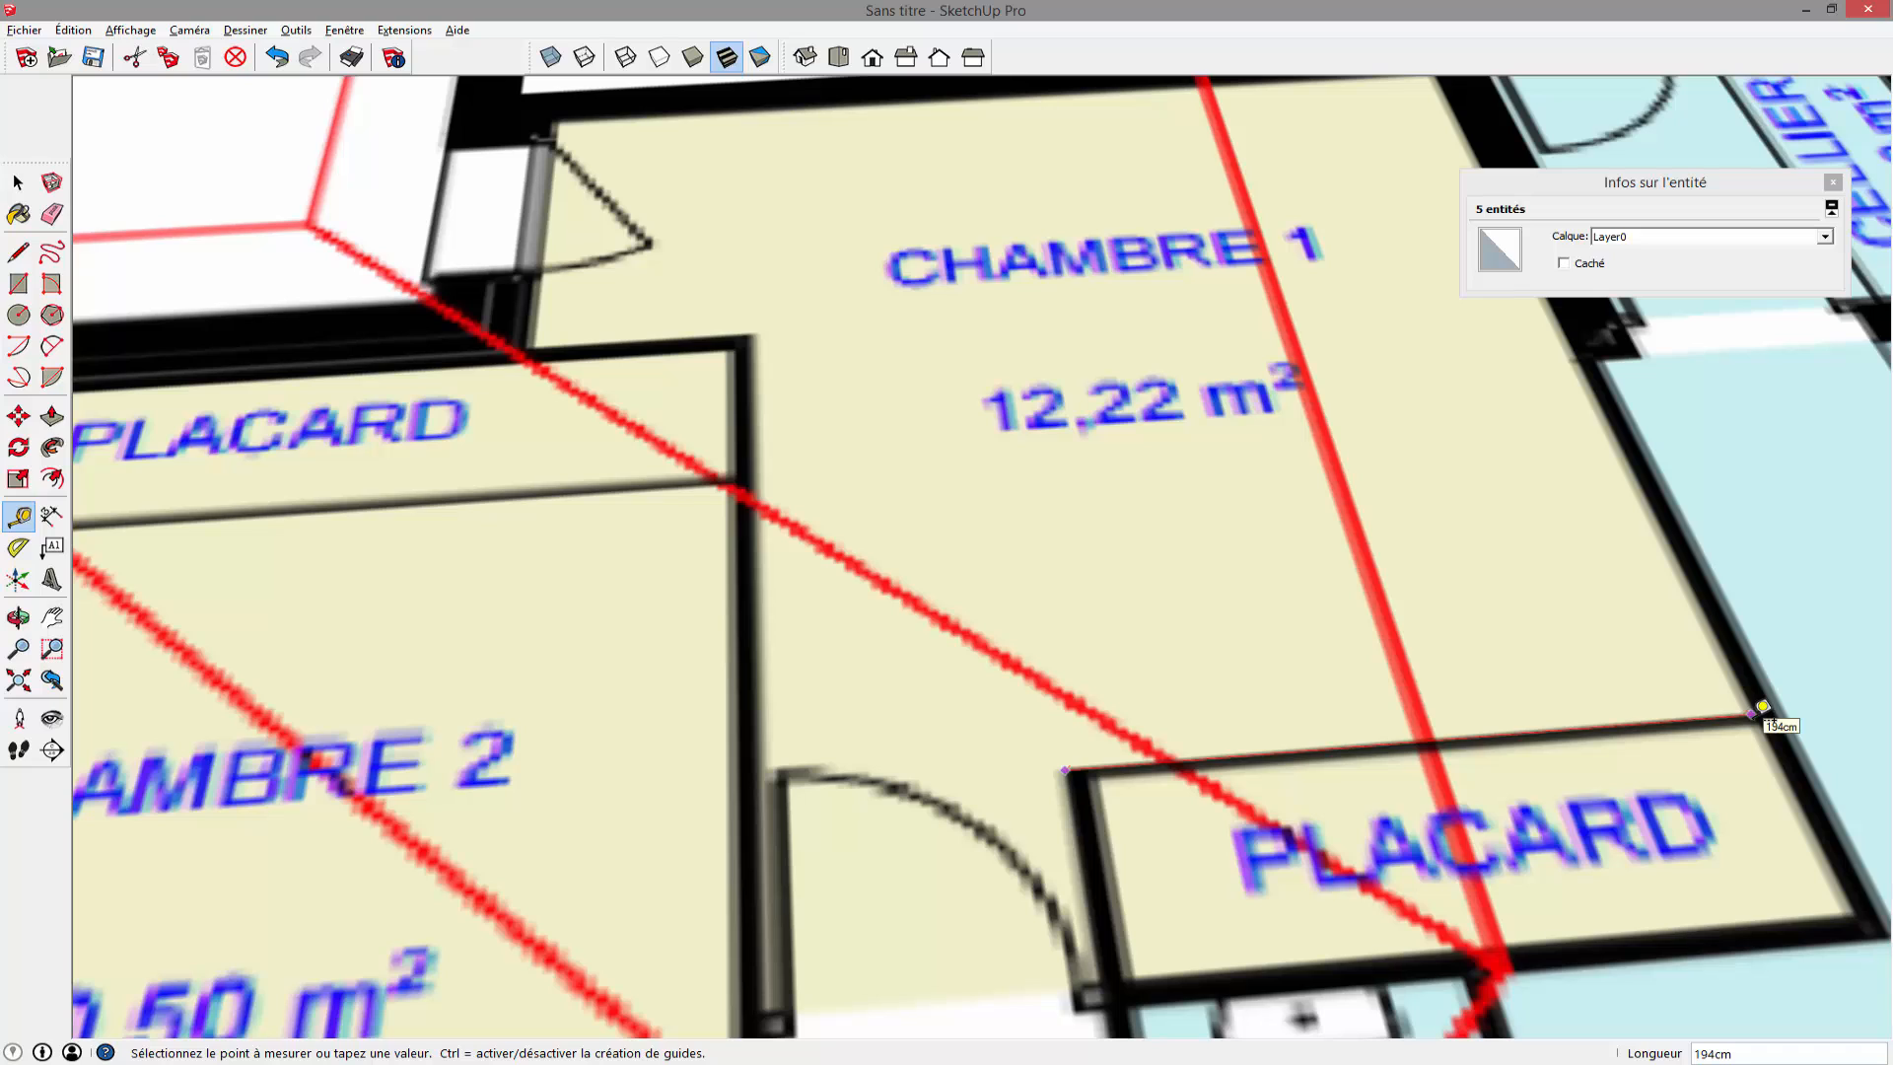
pyautogui.scroll(-8, 1763, 707)
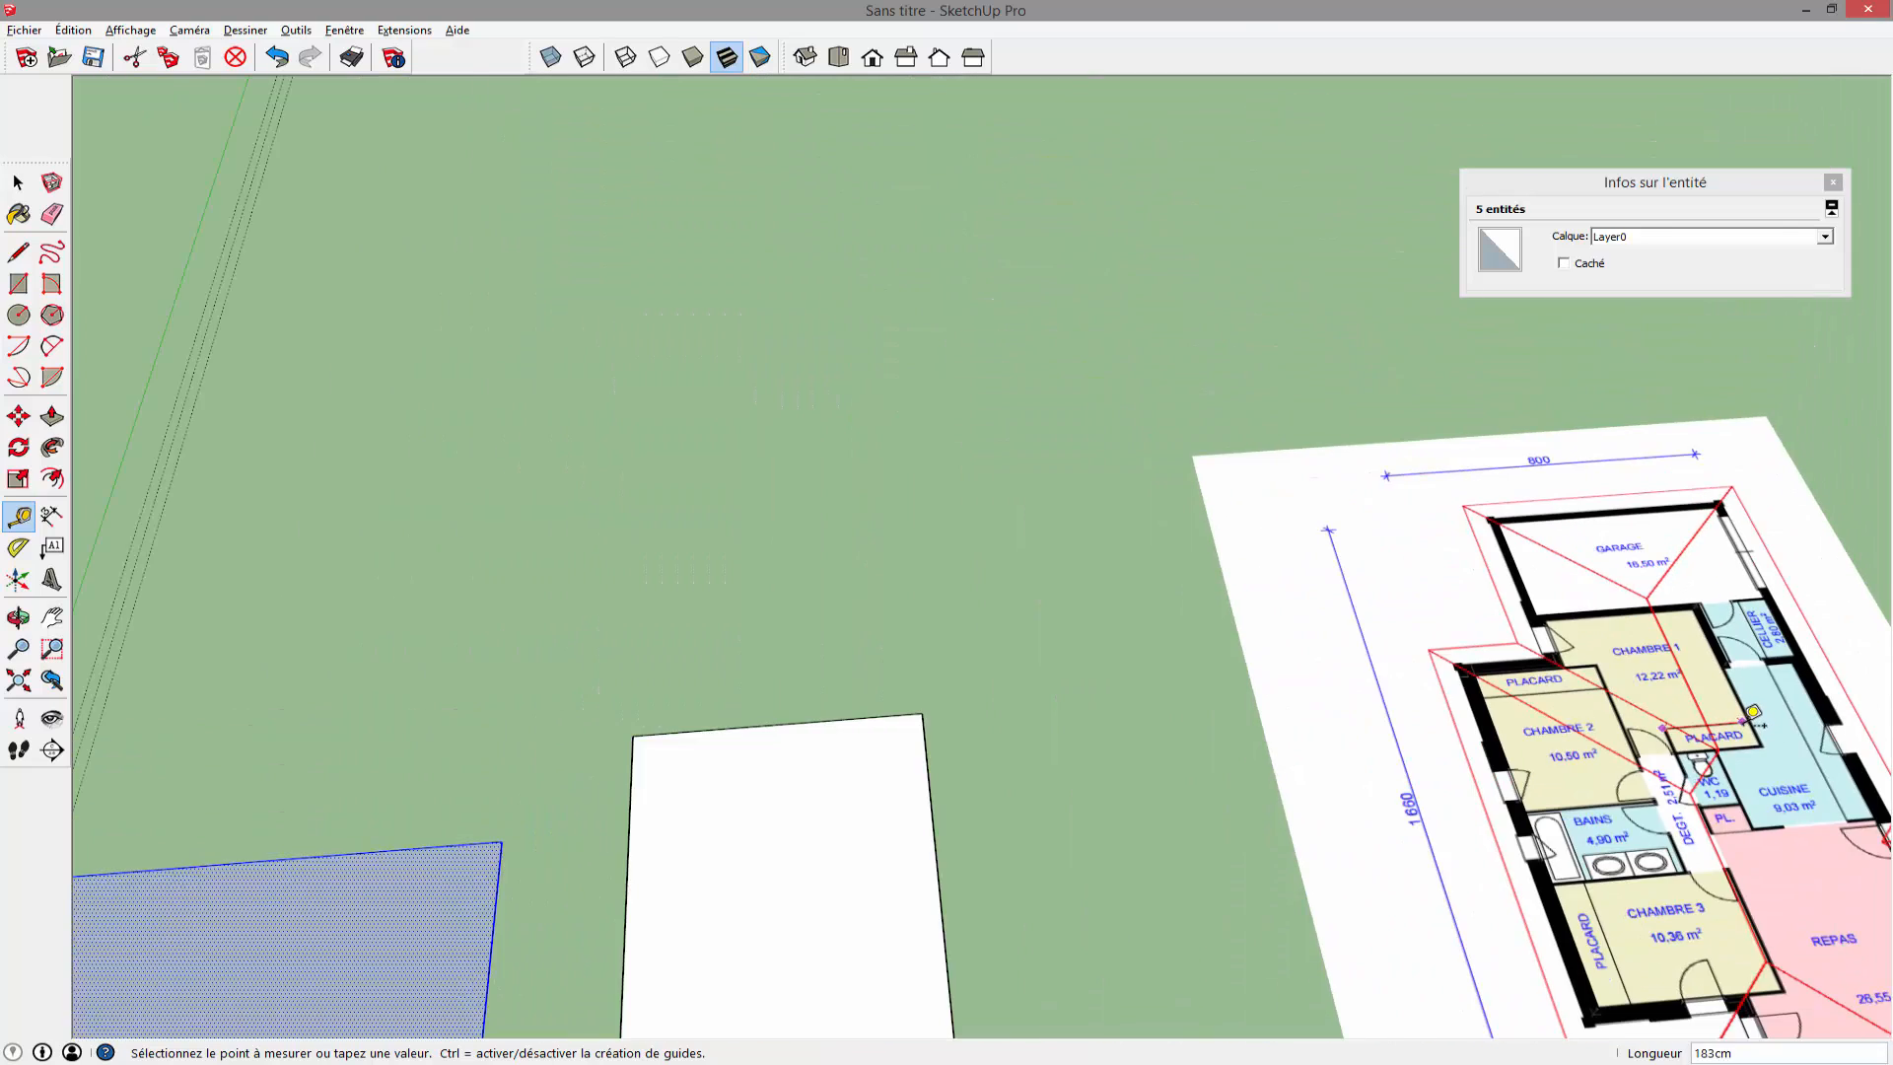
pyautogui.scroll(-2, 1752, 711)
pyautogui.keyDown('shift'); pyautogui.moveTo(1753, 712); pyautogui.dragTo(1027, 511, button='middle'); pyautogui.keyUp('shift')
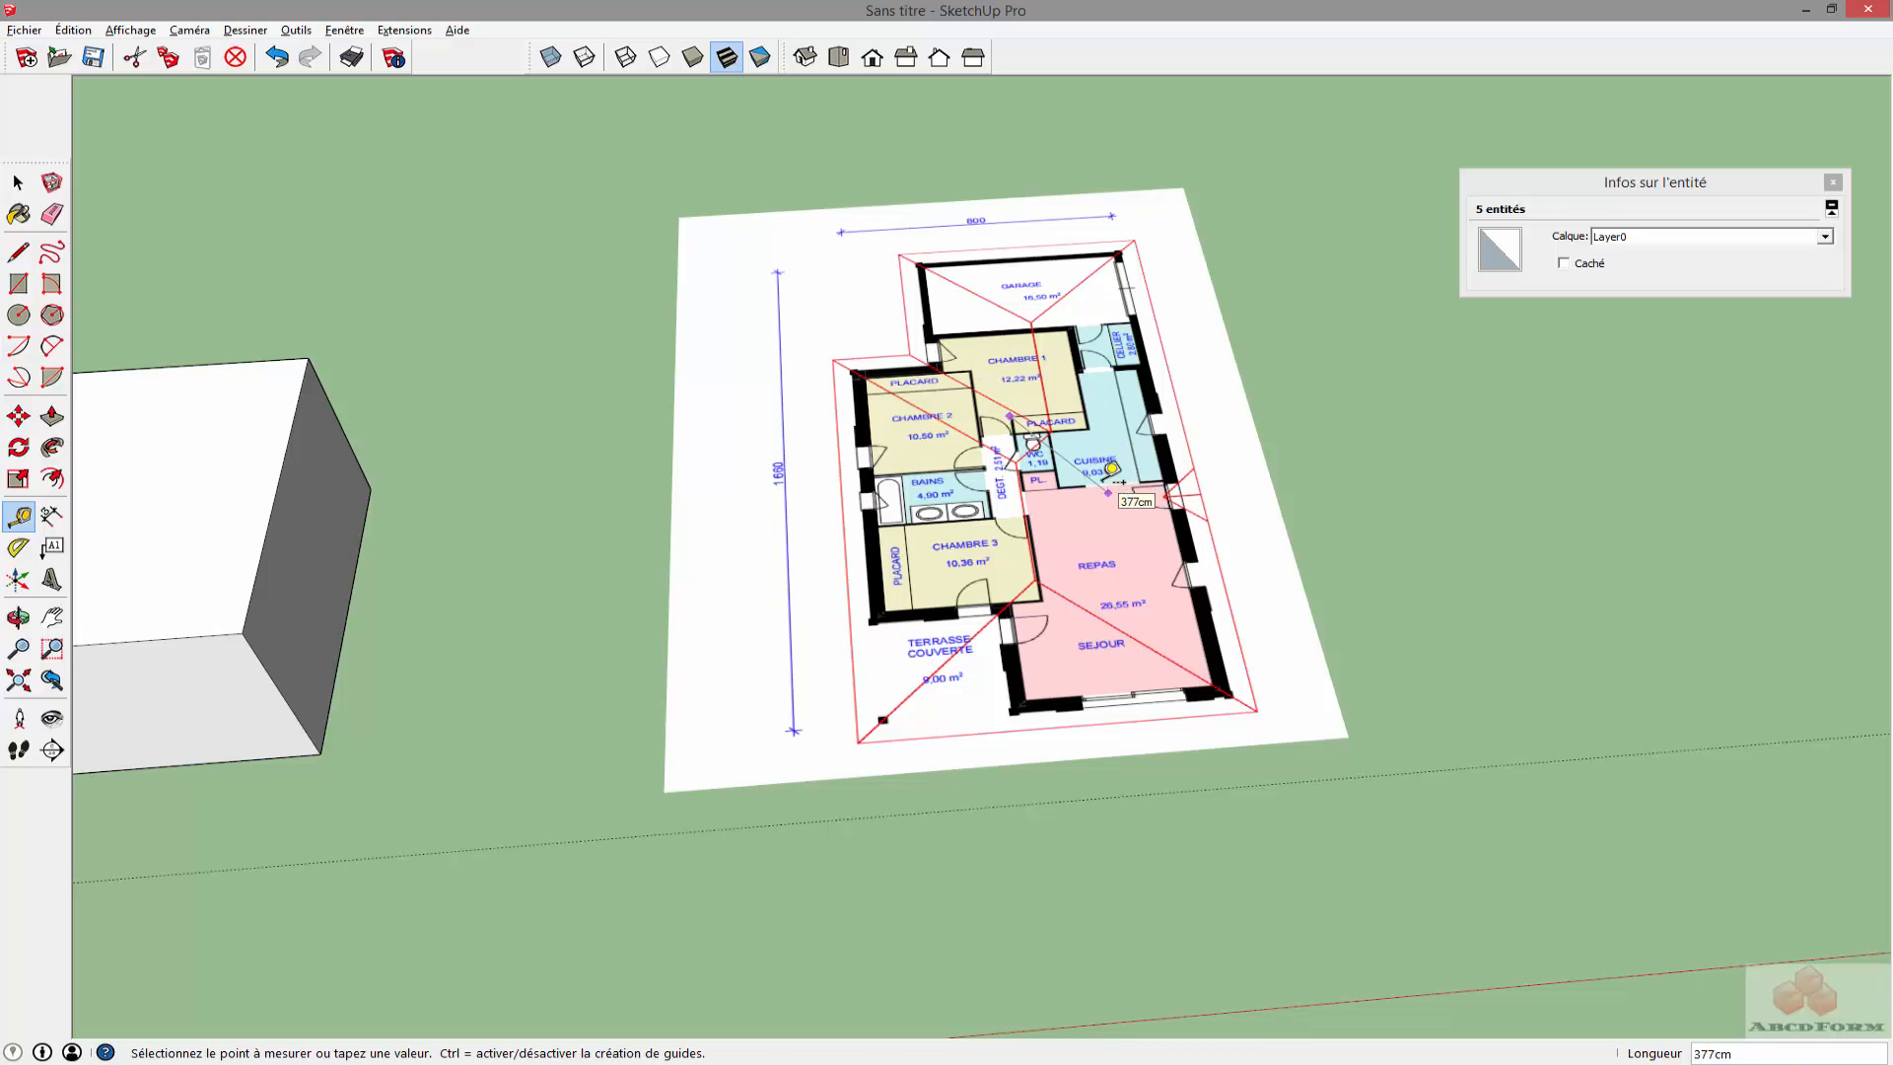
pyautogui.click(1102, 471)
# Measure the thickness of the wall between the Séjour and the covered terrace, near the wall's outer corner
pyautogui.scroll(5, 1060, 621)
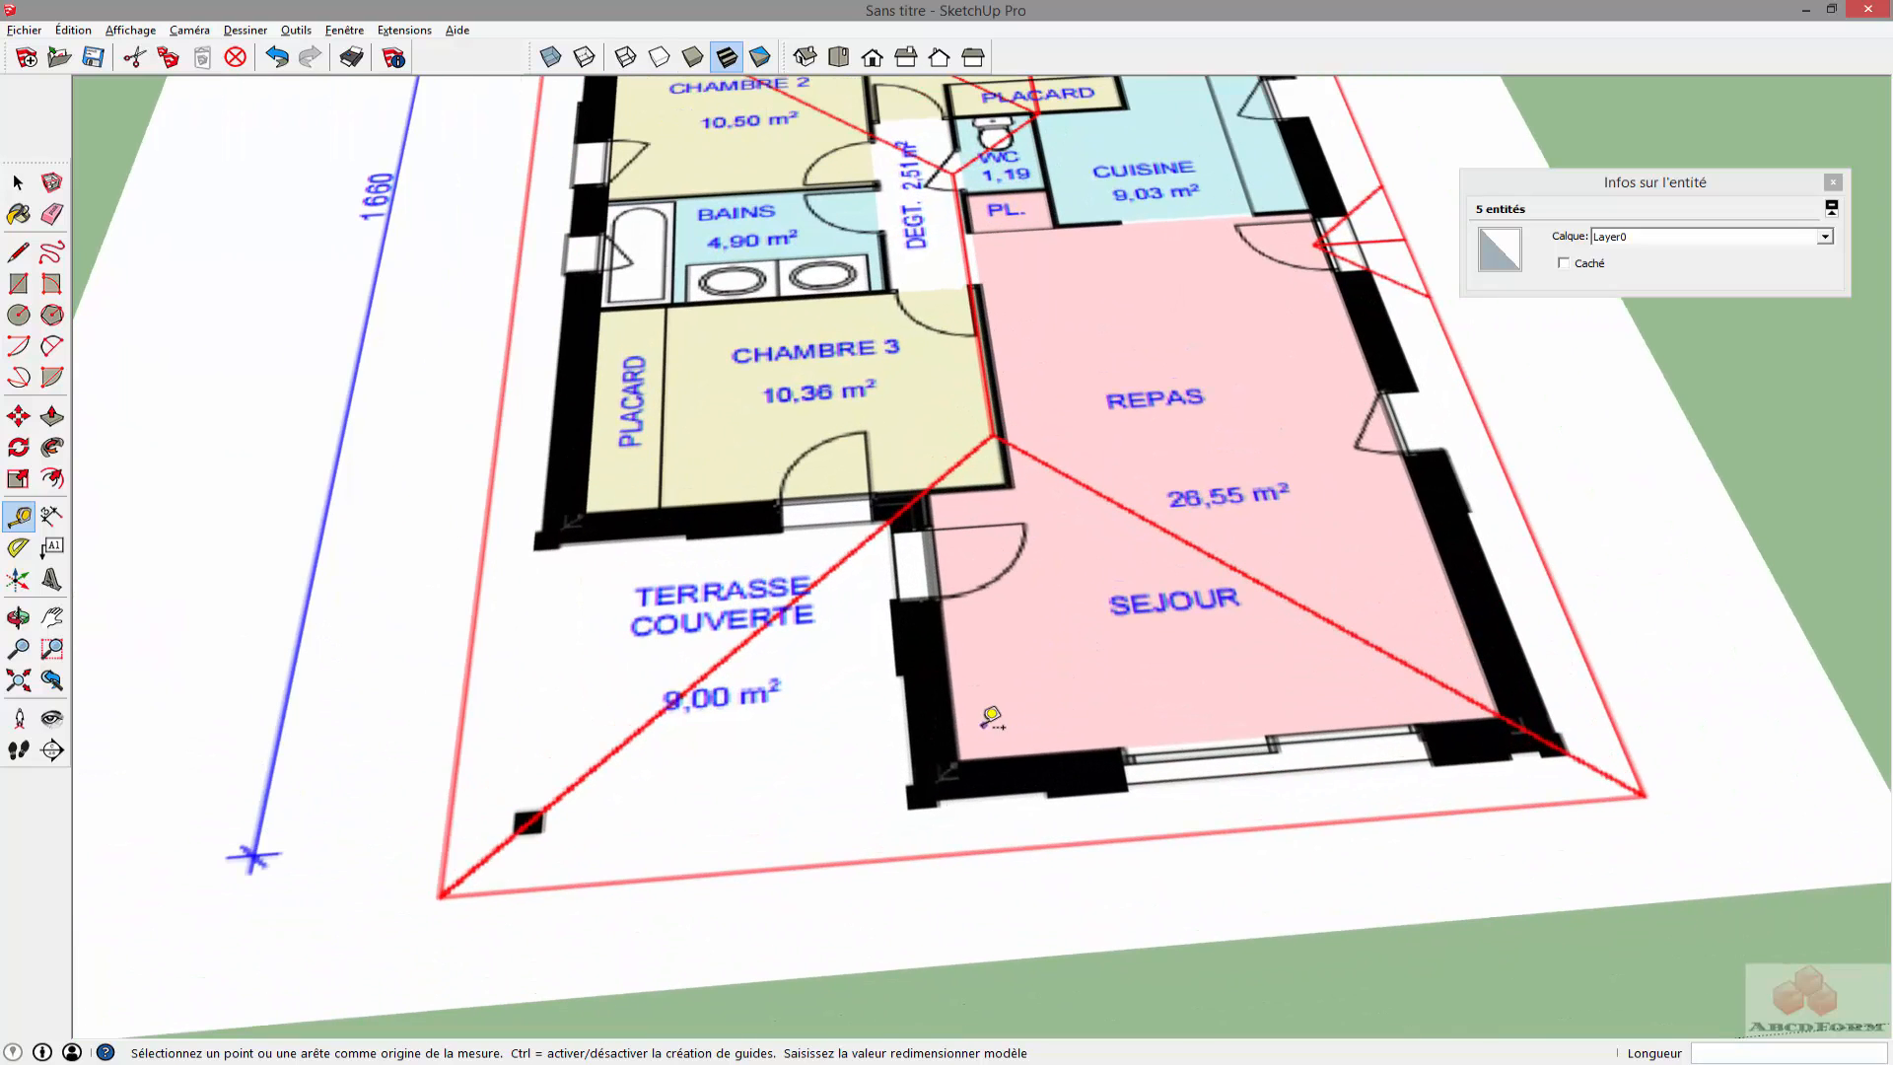
pyautogui.click(954, 735)
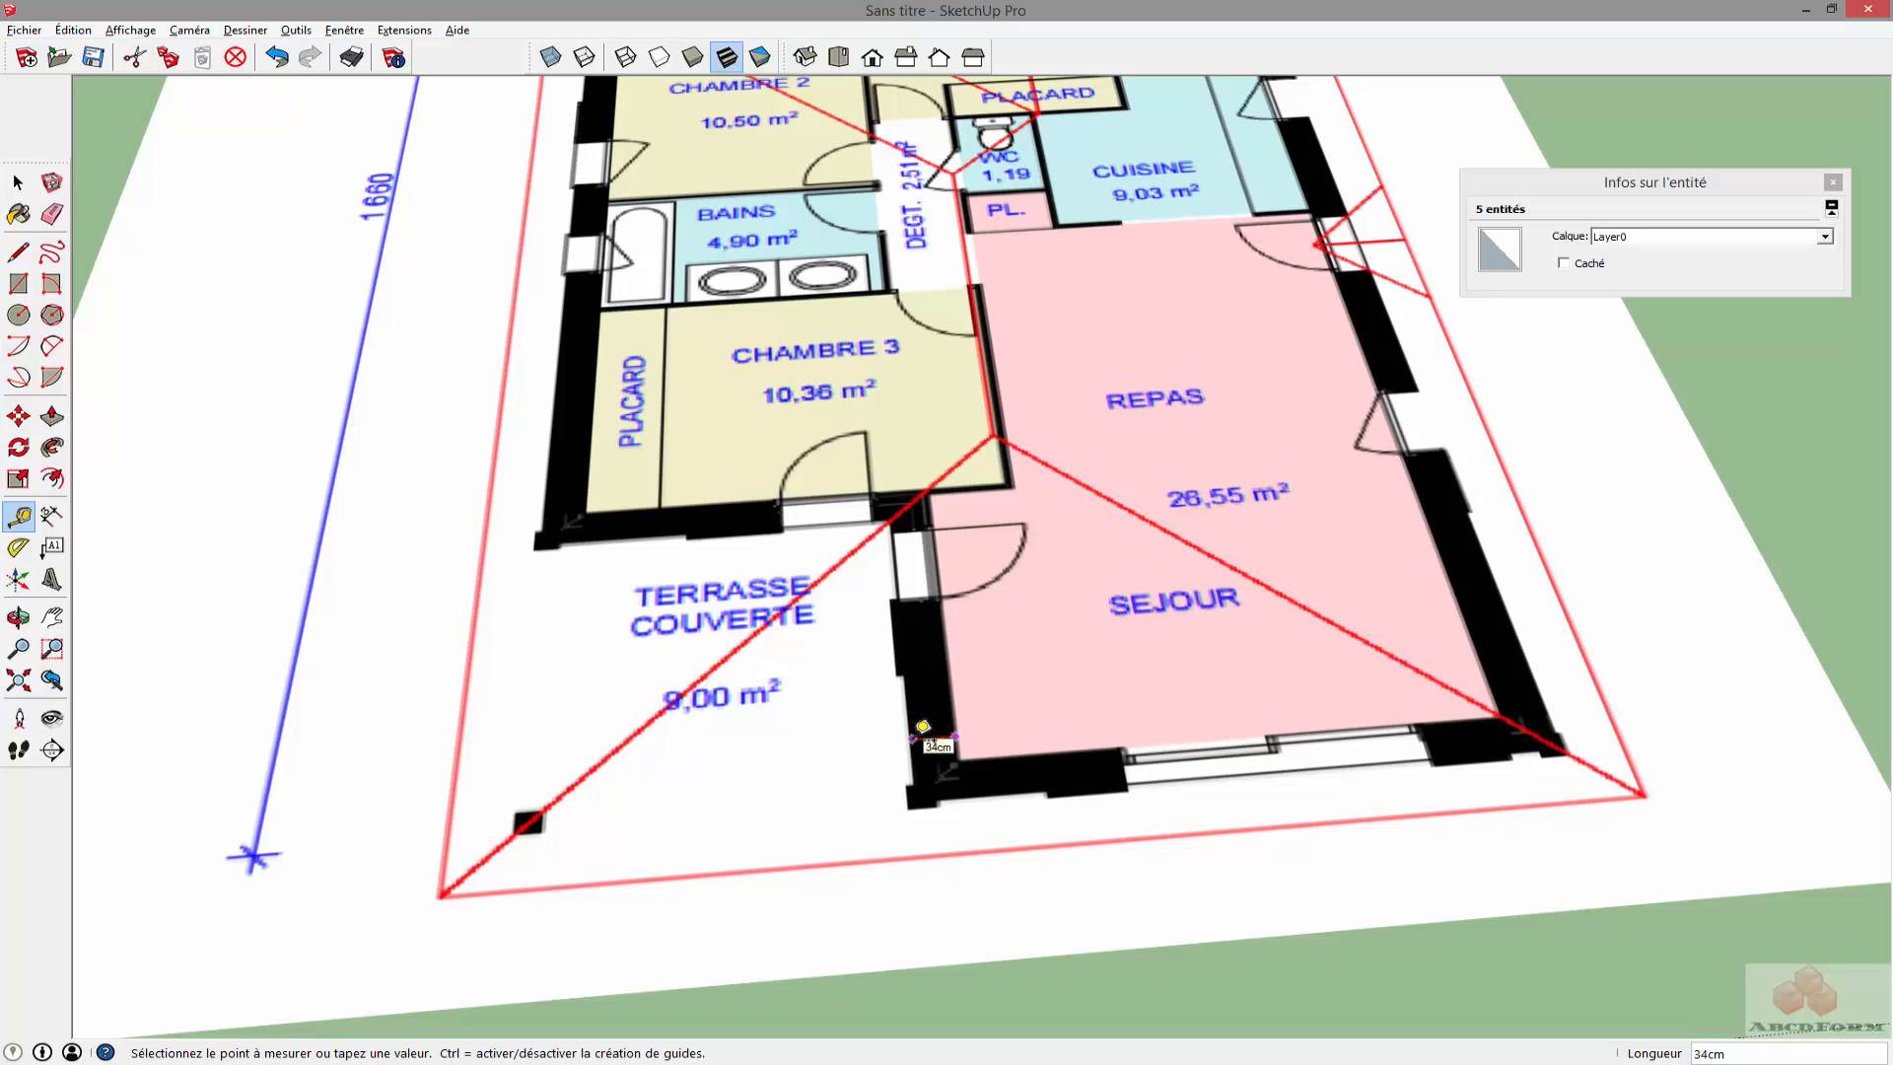
pyautogui.scroll(-6, 922, 727)
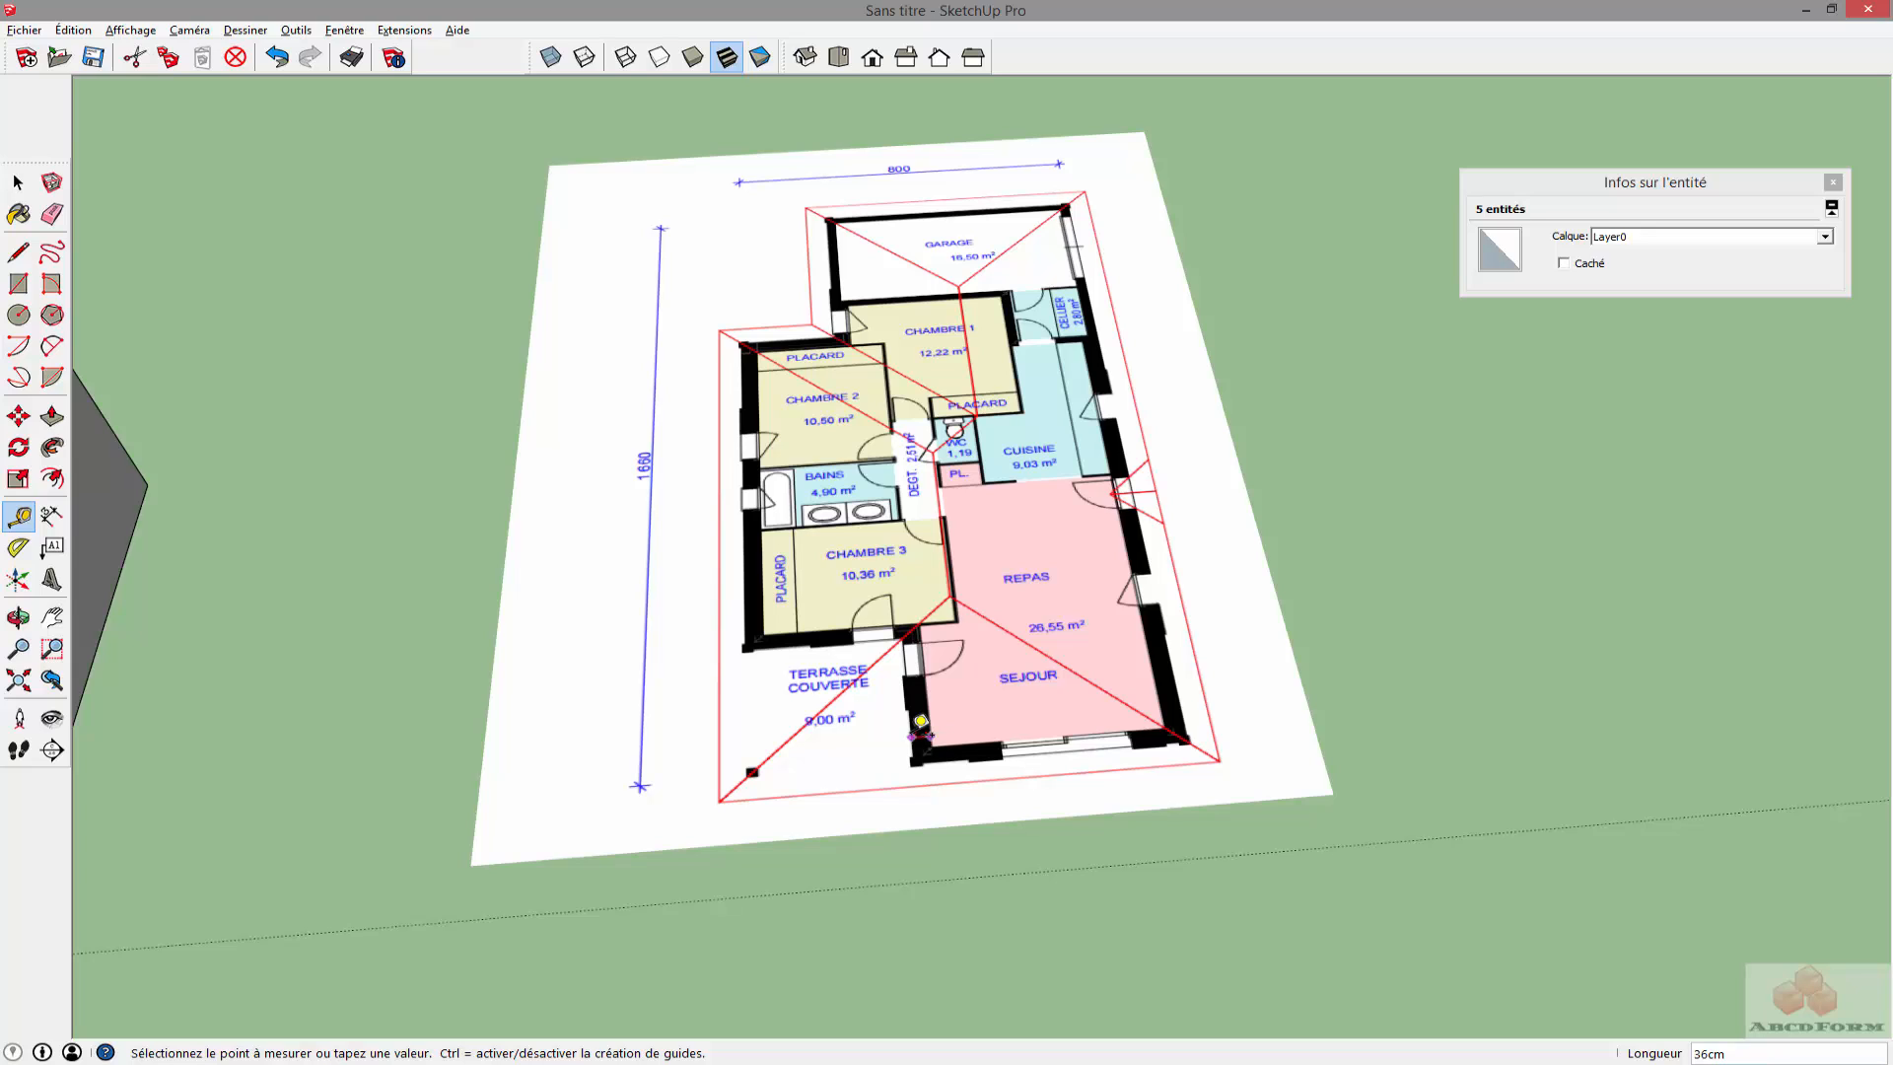
pyautogui.scroll(-3, 887, 705)
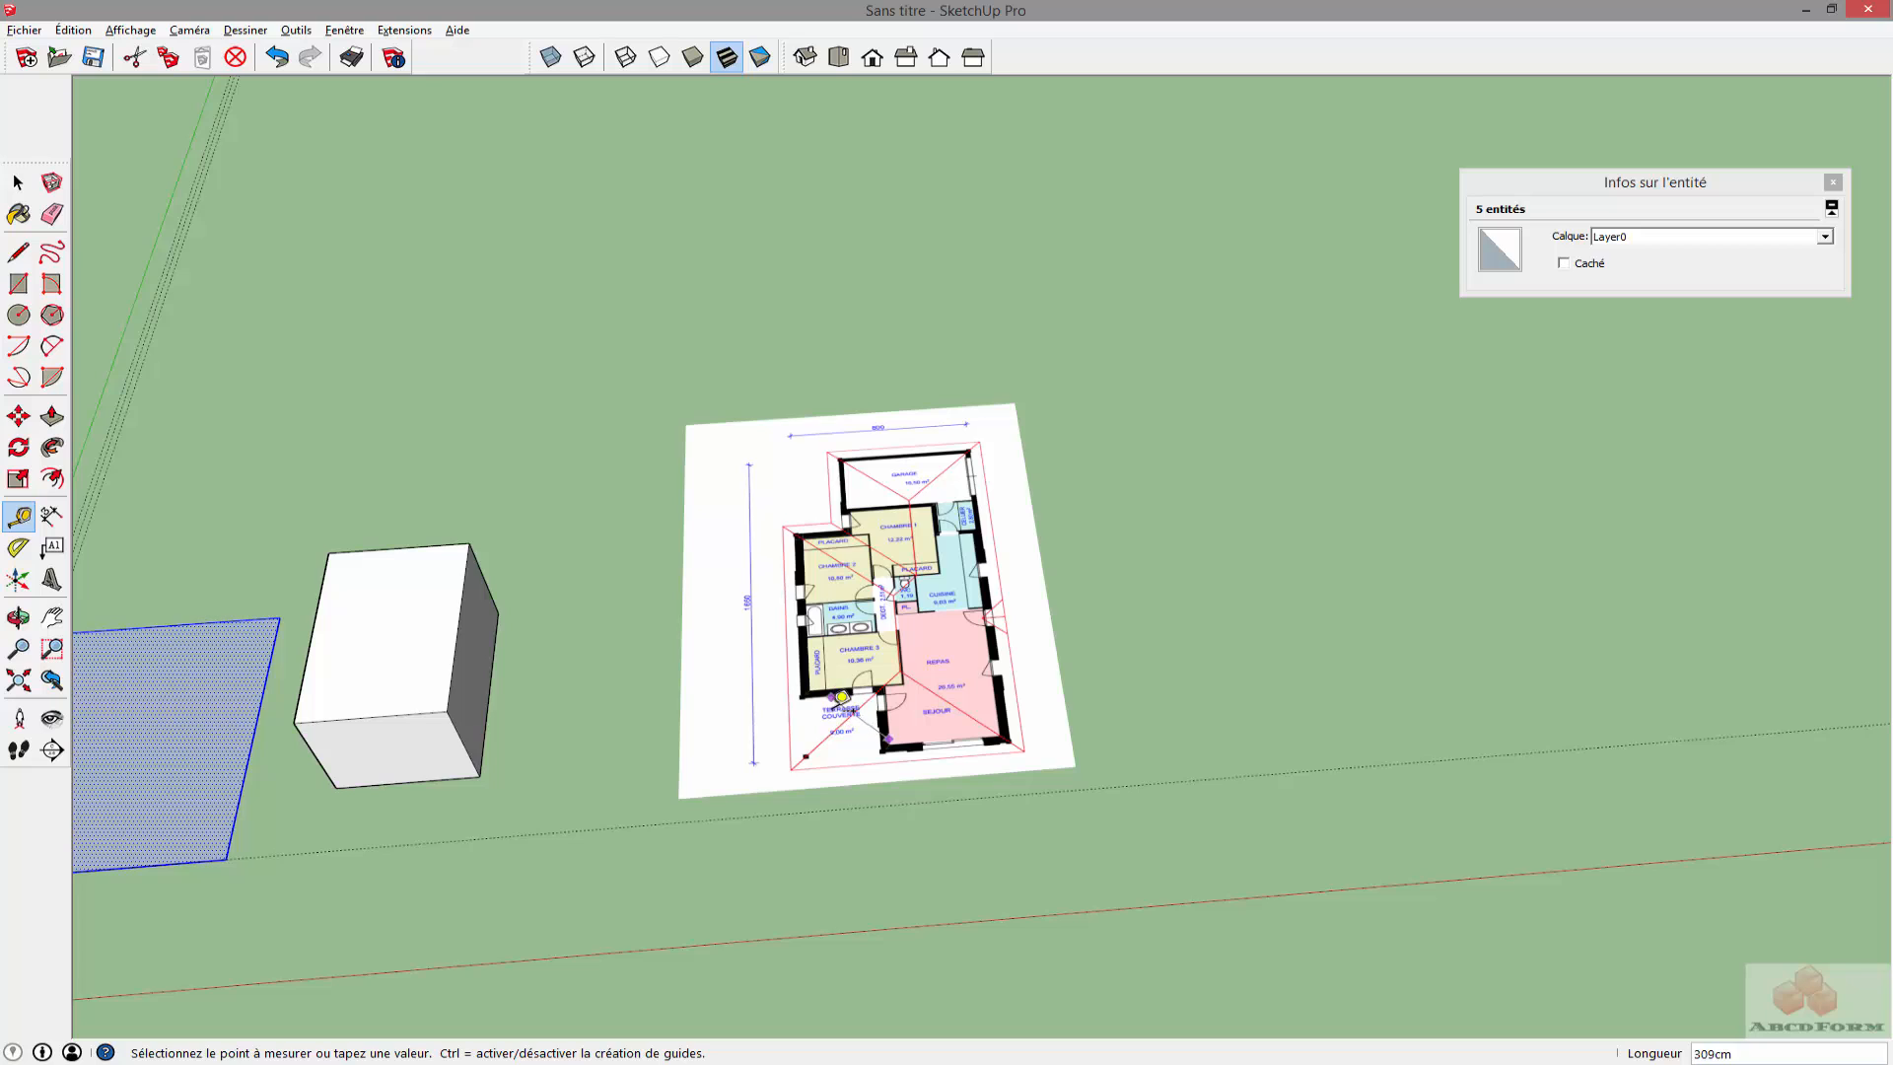
pyautogui.scroll(-1, 844, 690)
pyautogui.scroll(1, 844, 683)
pyautogui.scroll(3, 844, 683)
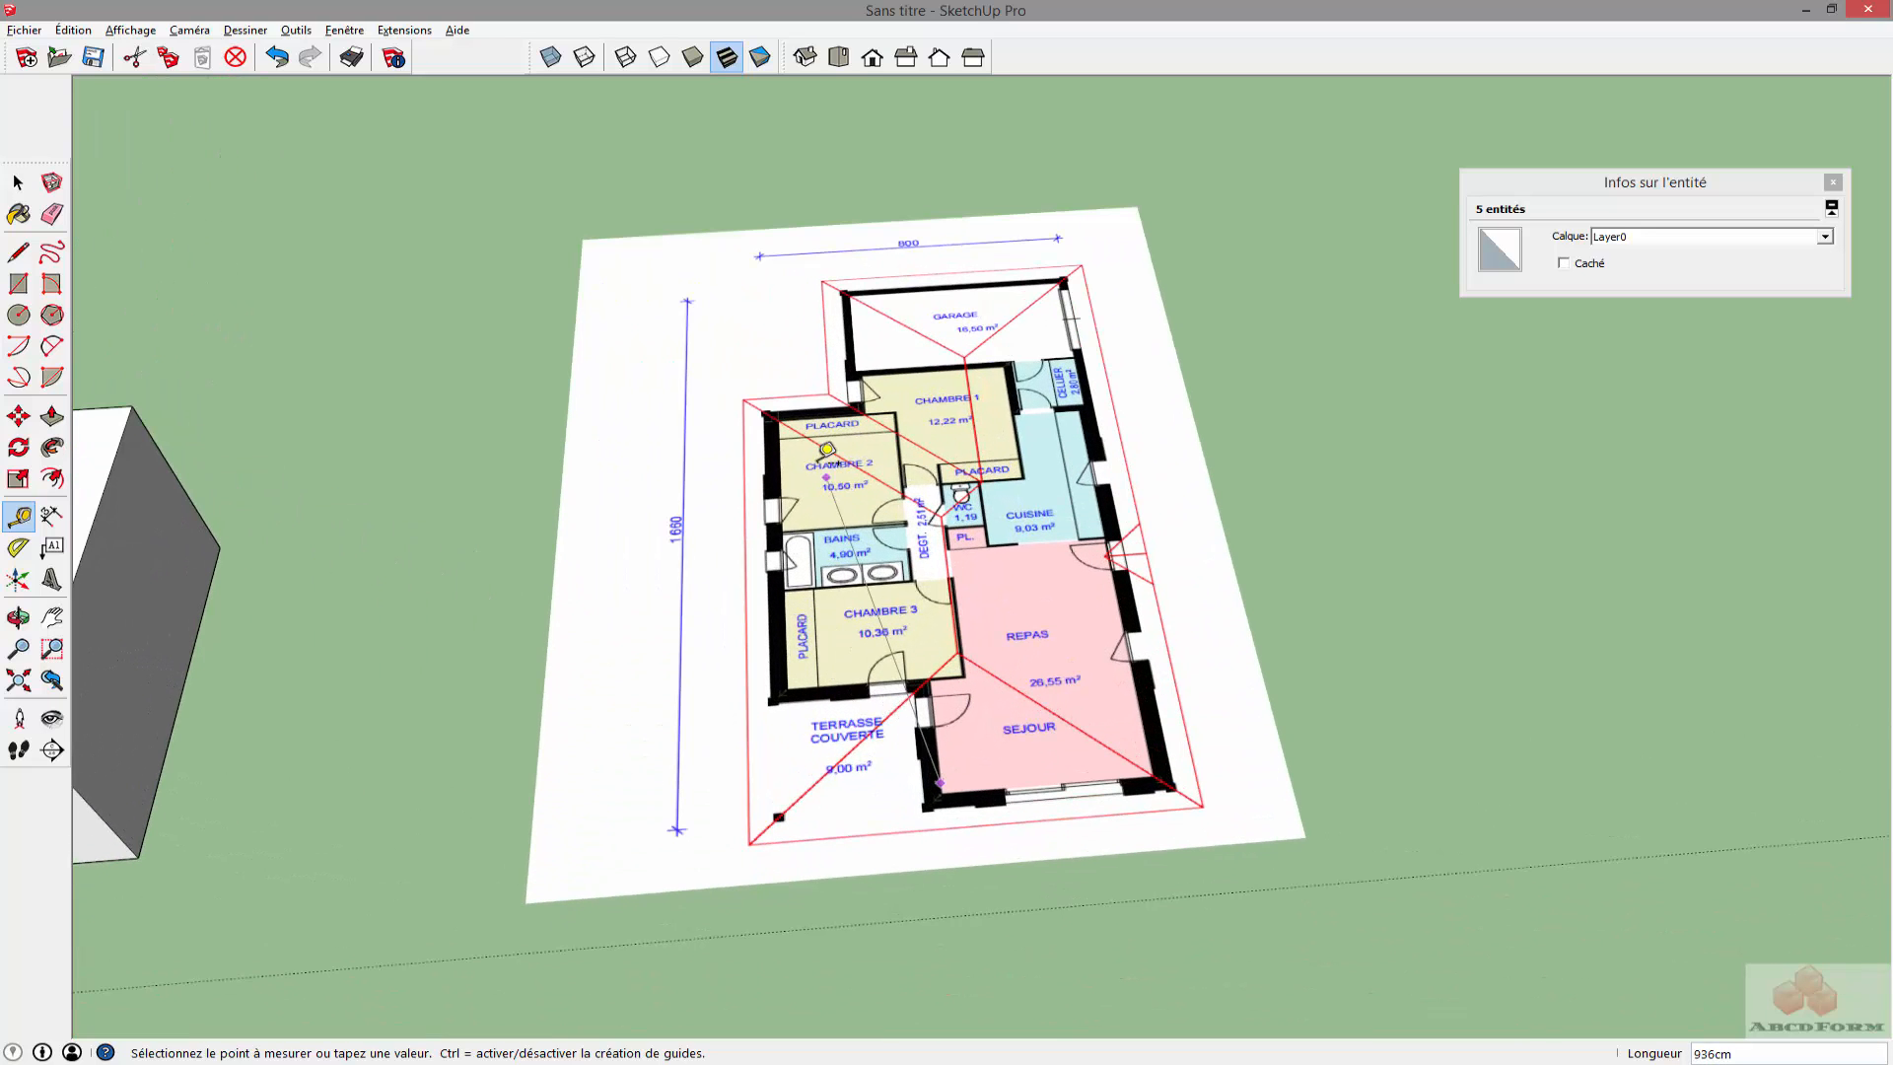
pyautogui.scroll(-3, 800, 498)
pyautogui.click(807, 498)
pyautogui.scroll(-1, 806, 503)
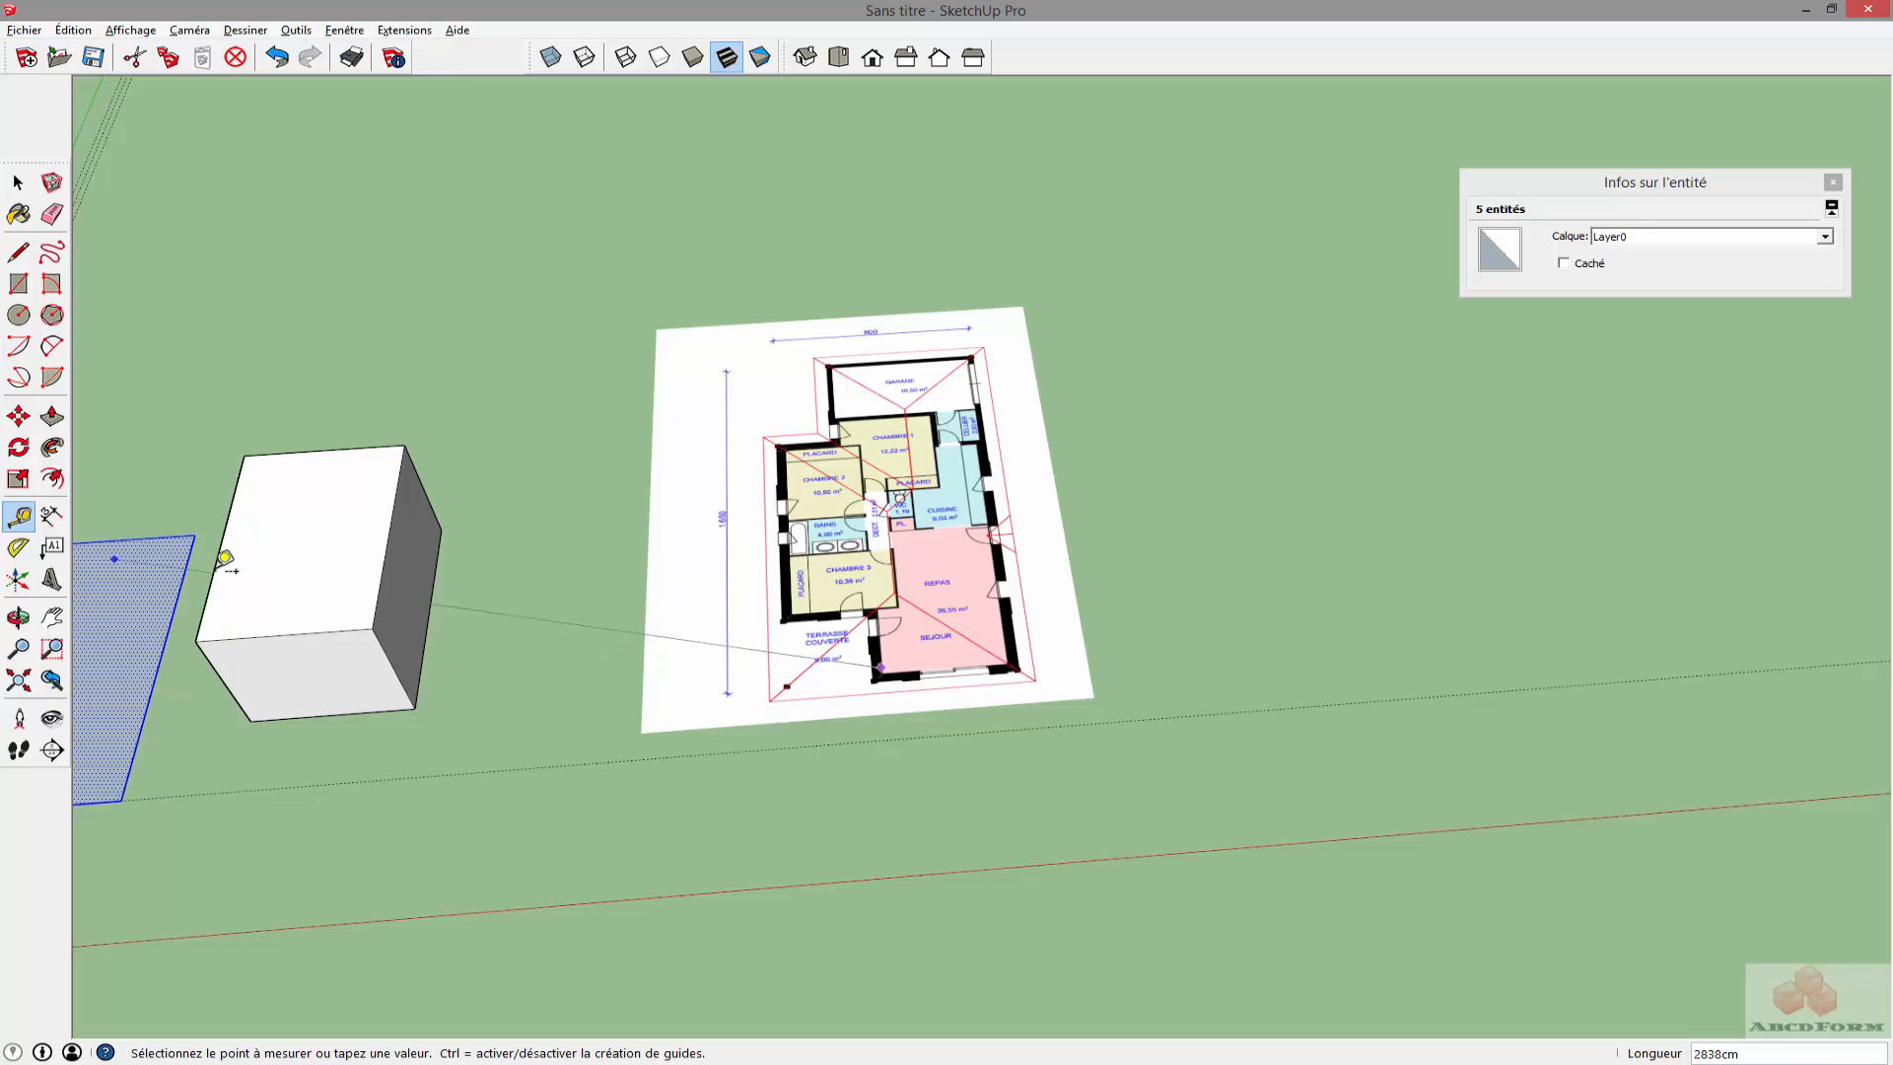
pyautogui.click(768, 611)
pyautogui.press('space')
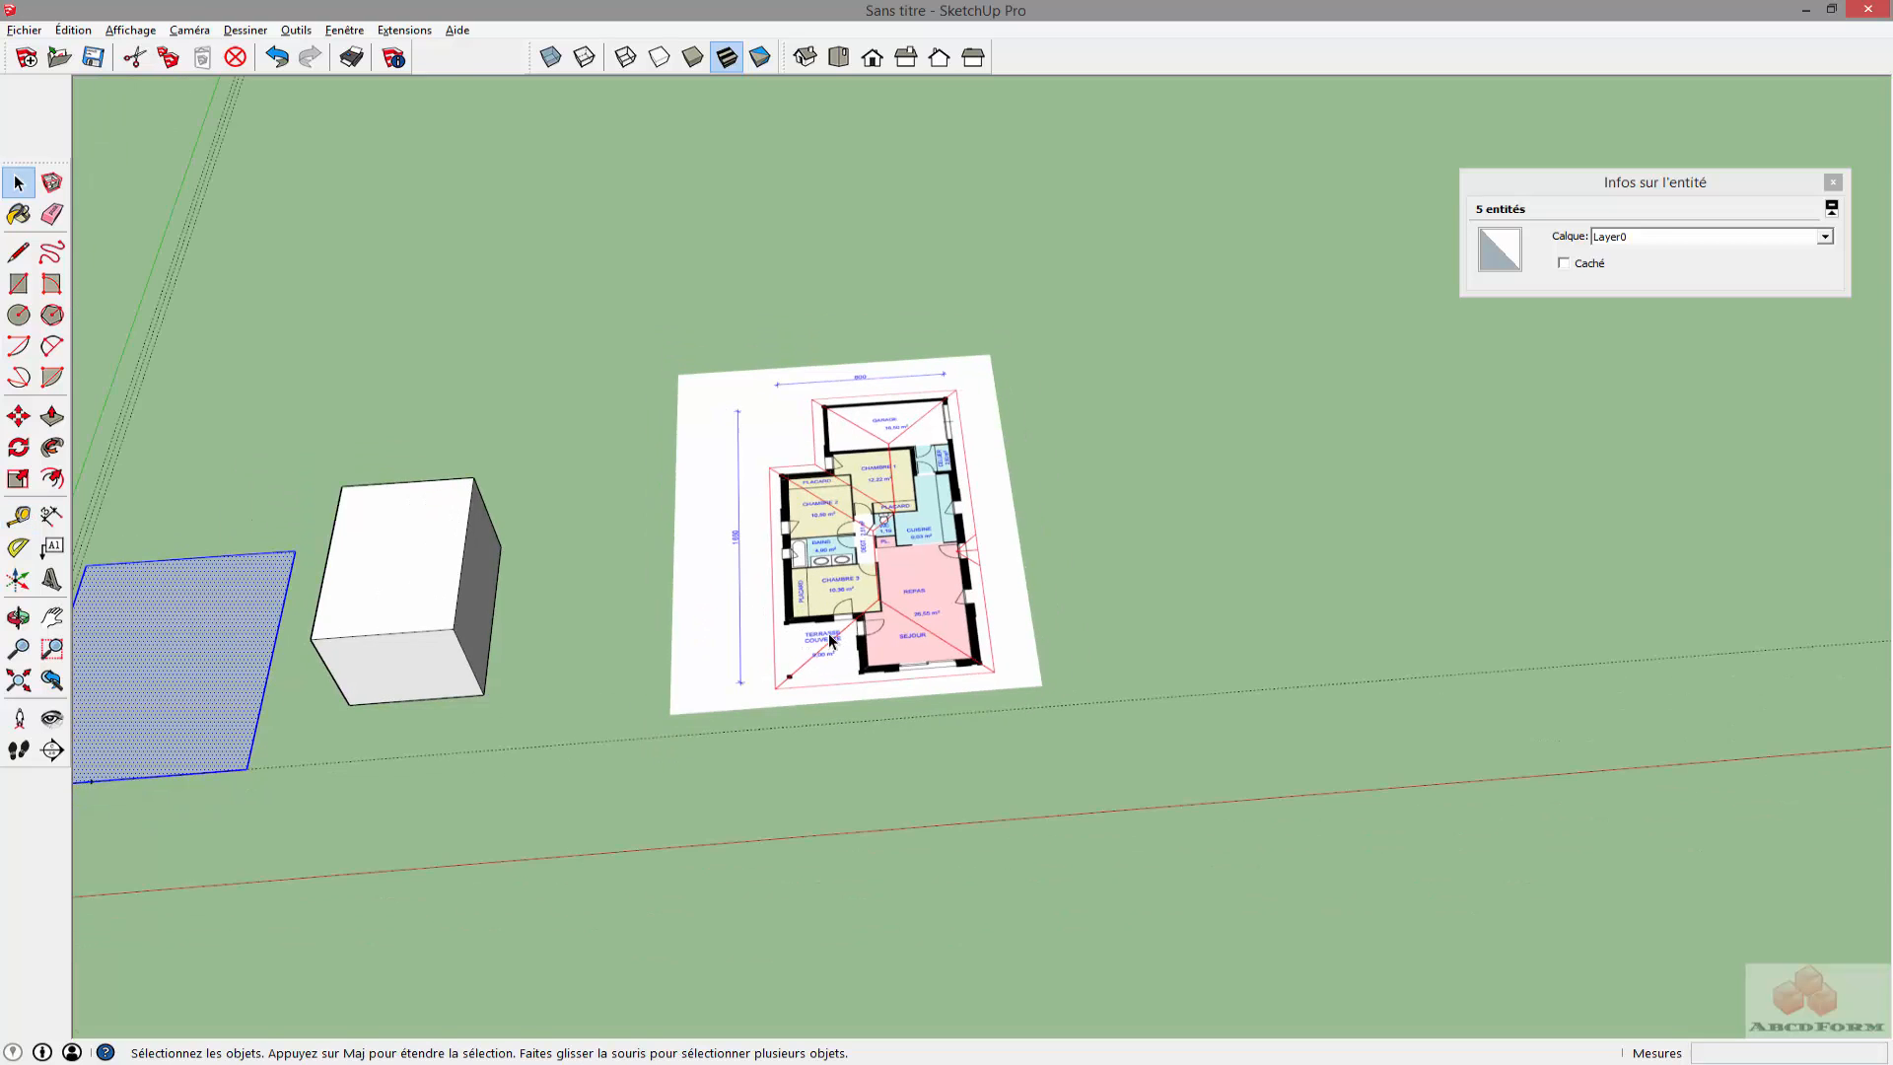
# Select the floor plan image and look over the commands available for it without applying any
pyautogui.scroll(2, 831, 636)
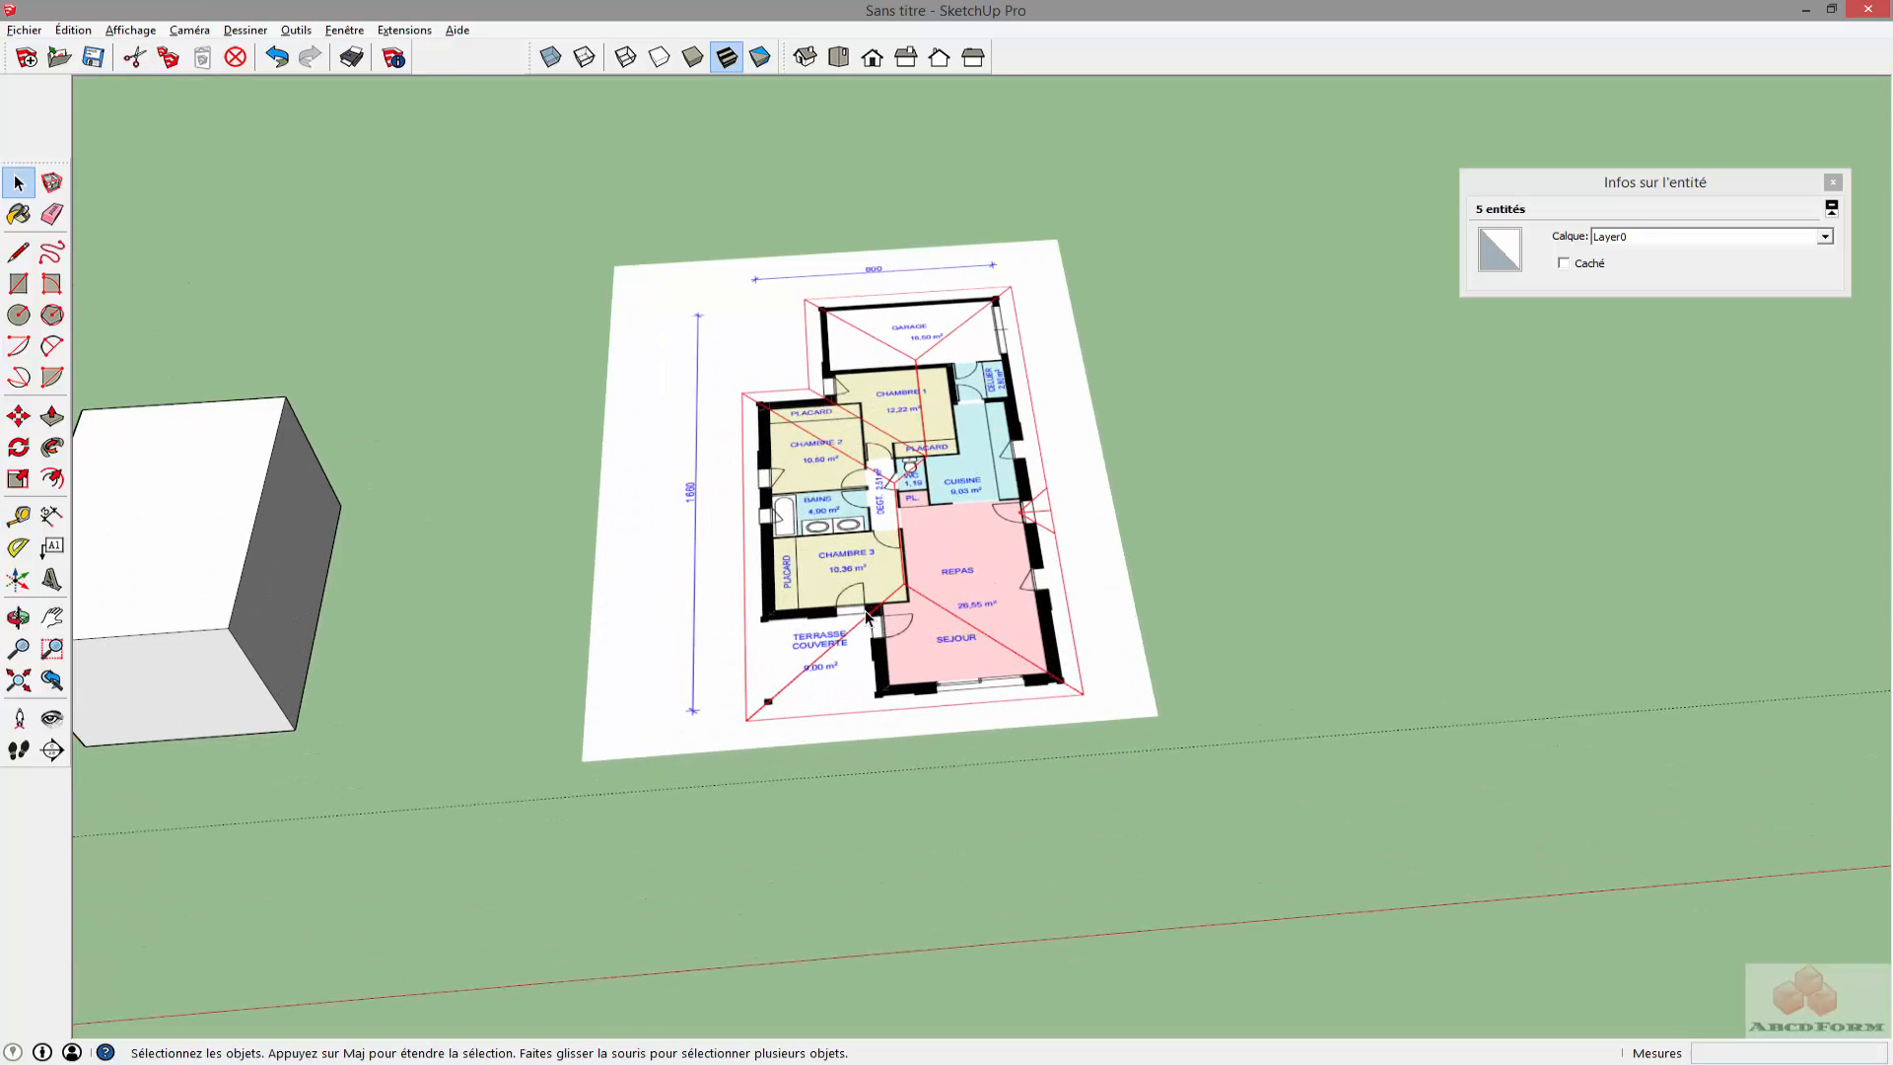
pyautogui.moveTo(889, 591); pyautogui.dragTo(1050, 493, button='middle')
pyautogui.scroll(2, 854, 565)
pyautogui.rightClick(1085, 578)
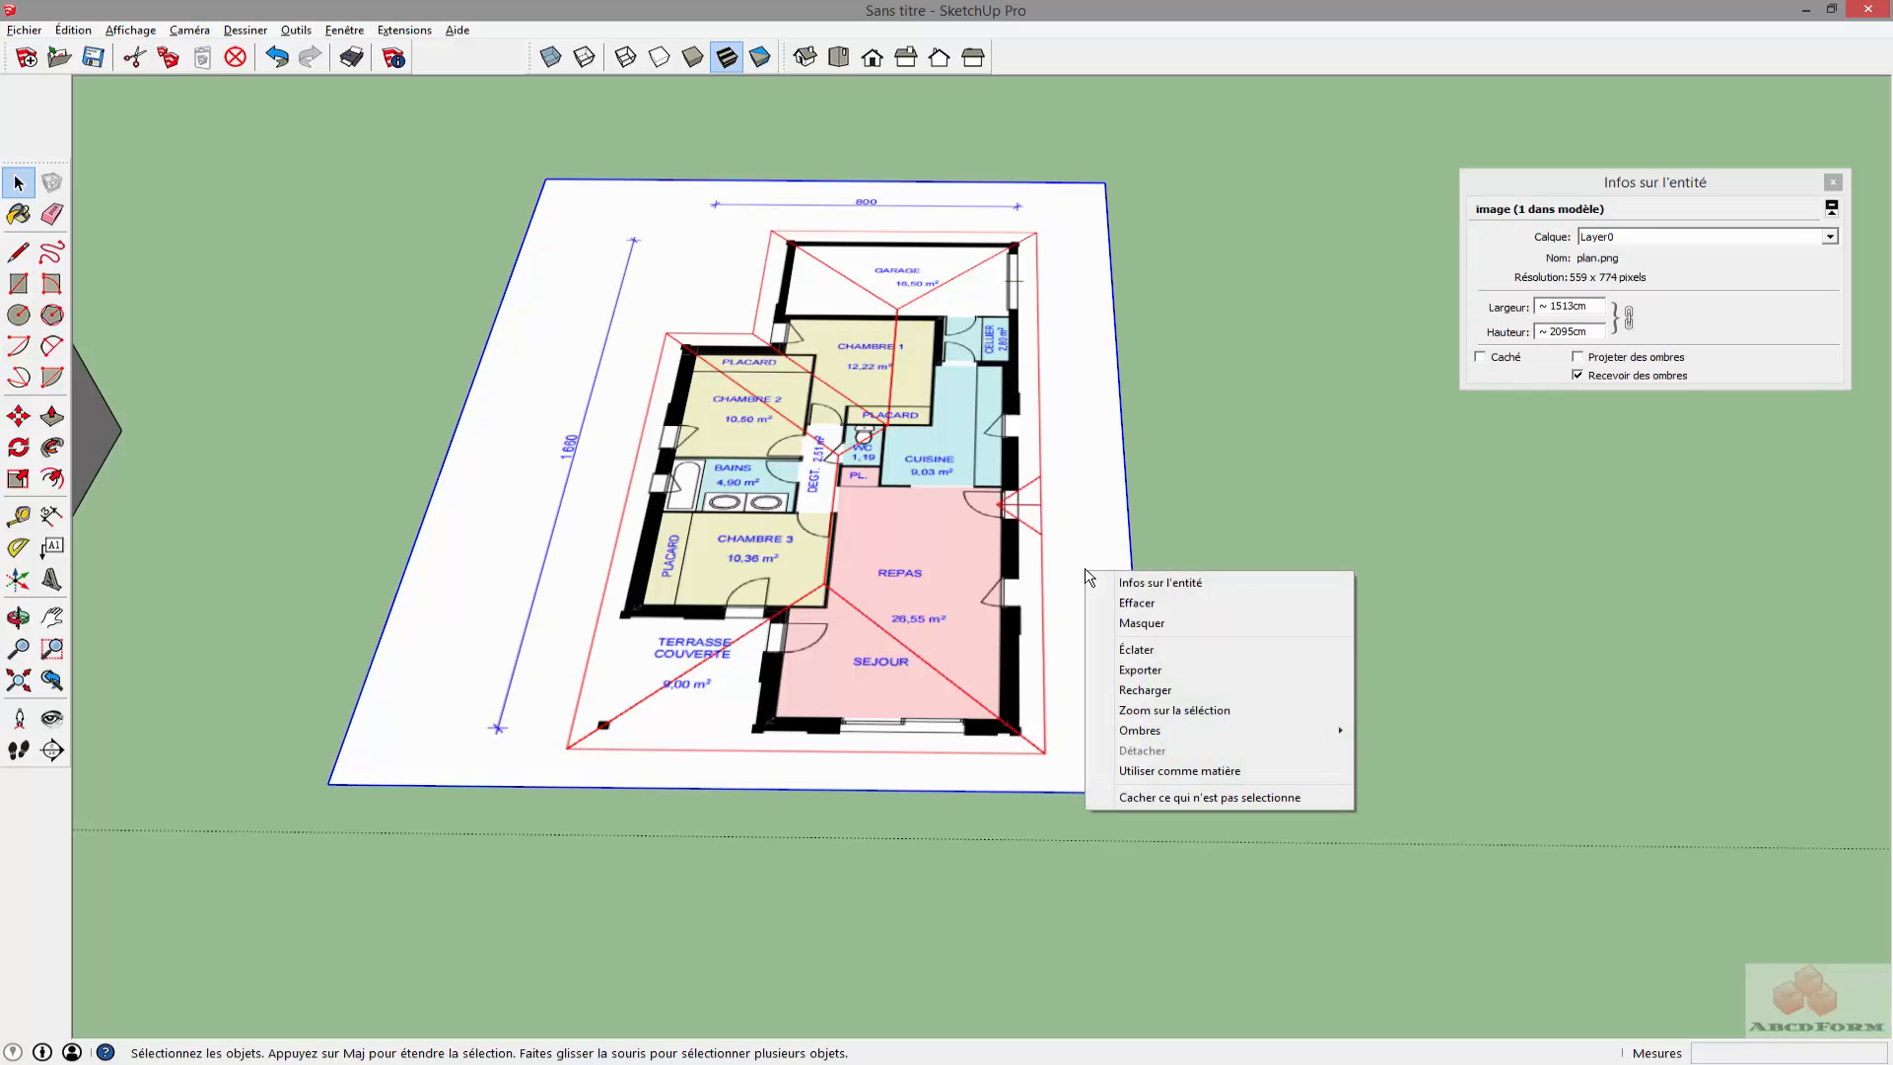
pyautogui.click(1077, 512)
pyautogui.moveTo(613, 589); pyautogui.dragTo(740, 635, button='middle')
pyautogui.moveTo(609, 589); pyautogui.dragTo(97, 507, button='middle')
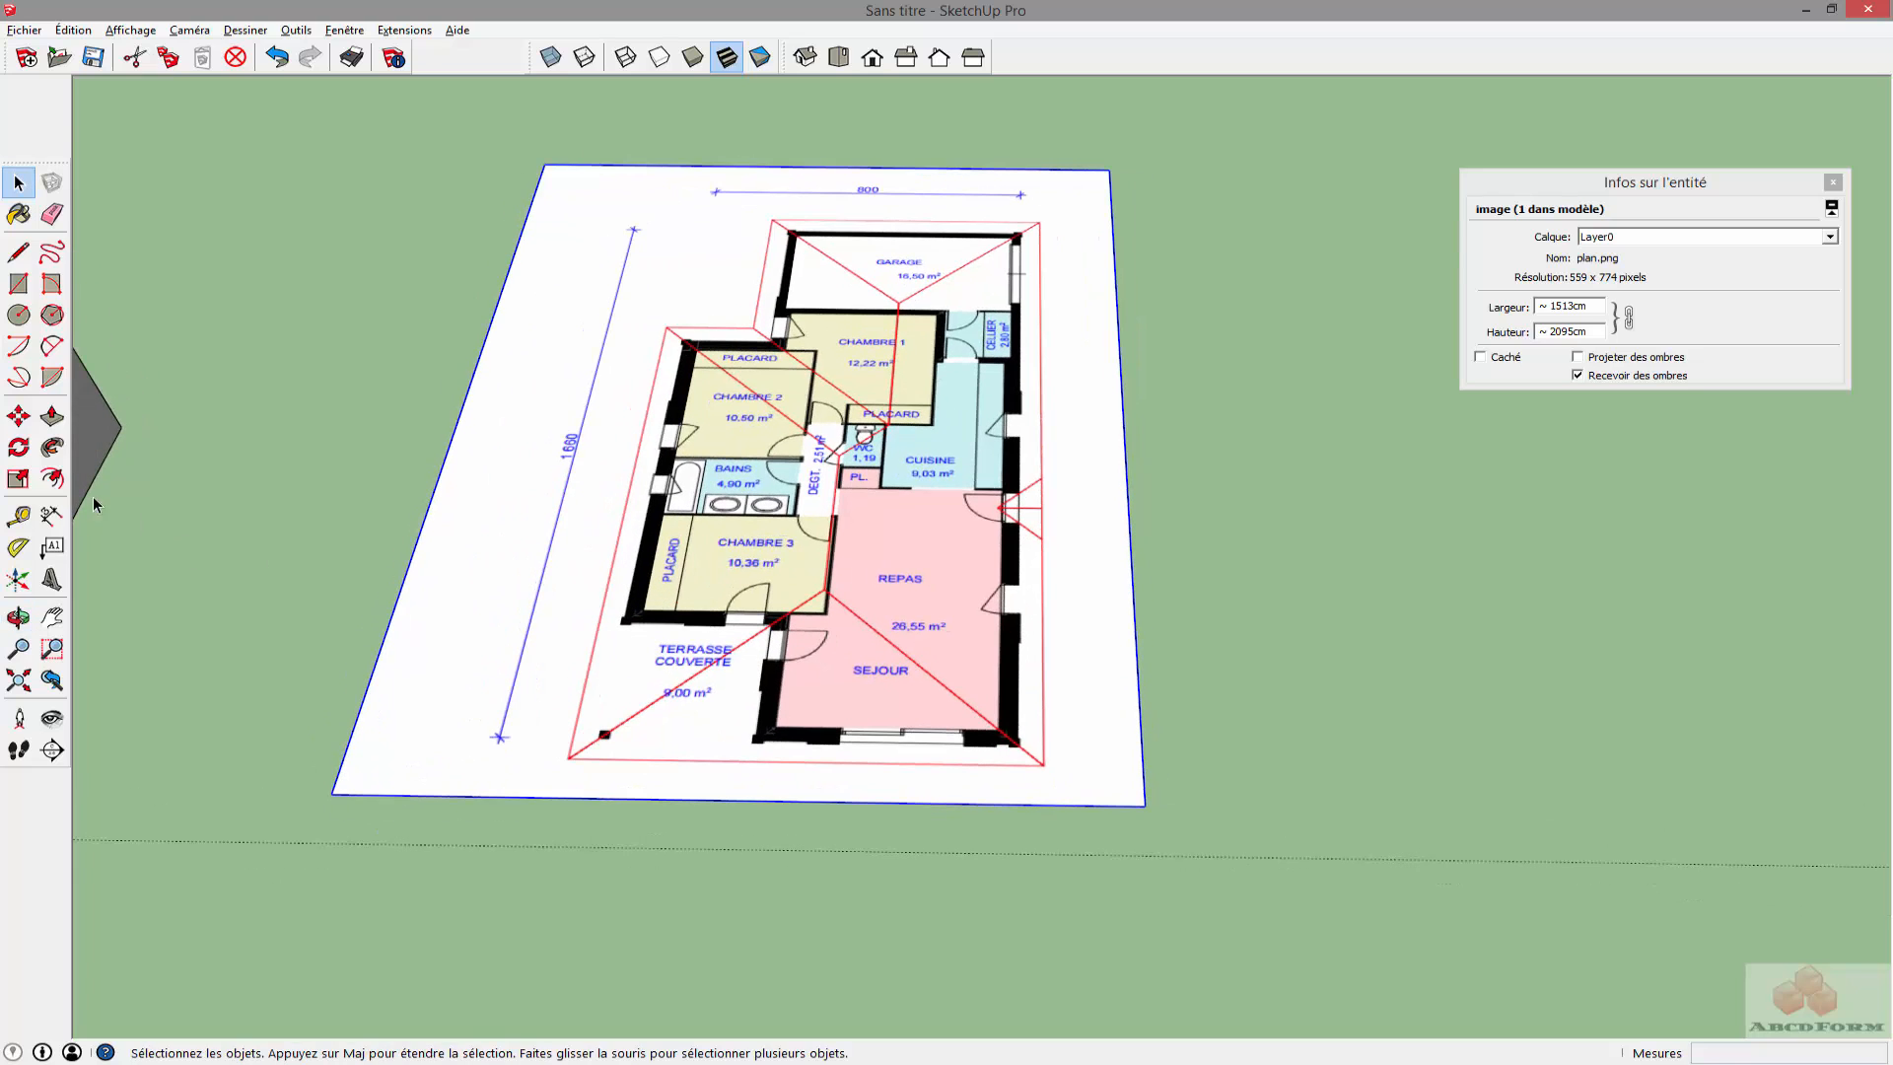
# Draw a line along the red roof outline's edge in front of the terrace and Séjour, from corner to corner
pyautogui.click(19, 253)
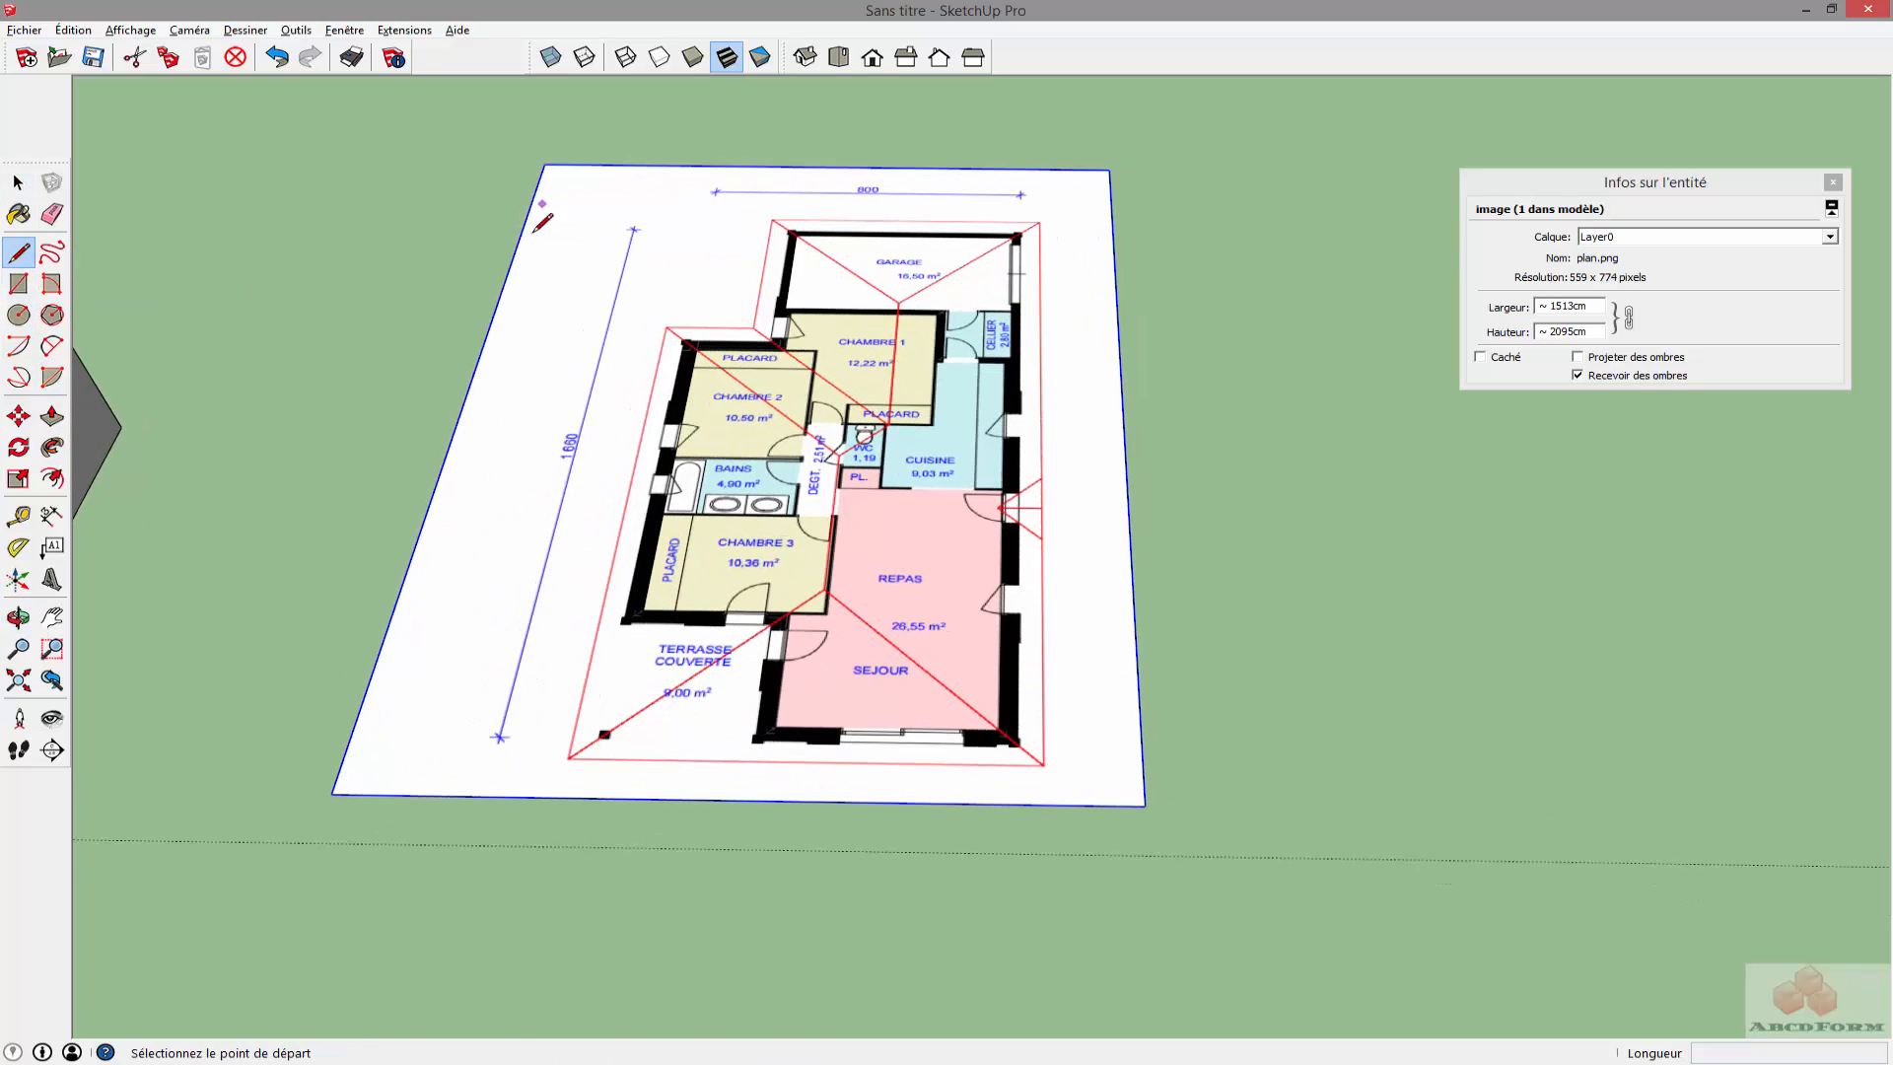
pyautogui.click(569, 758)
pyautogui.click(1043, 765)
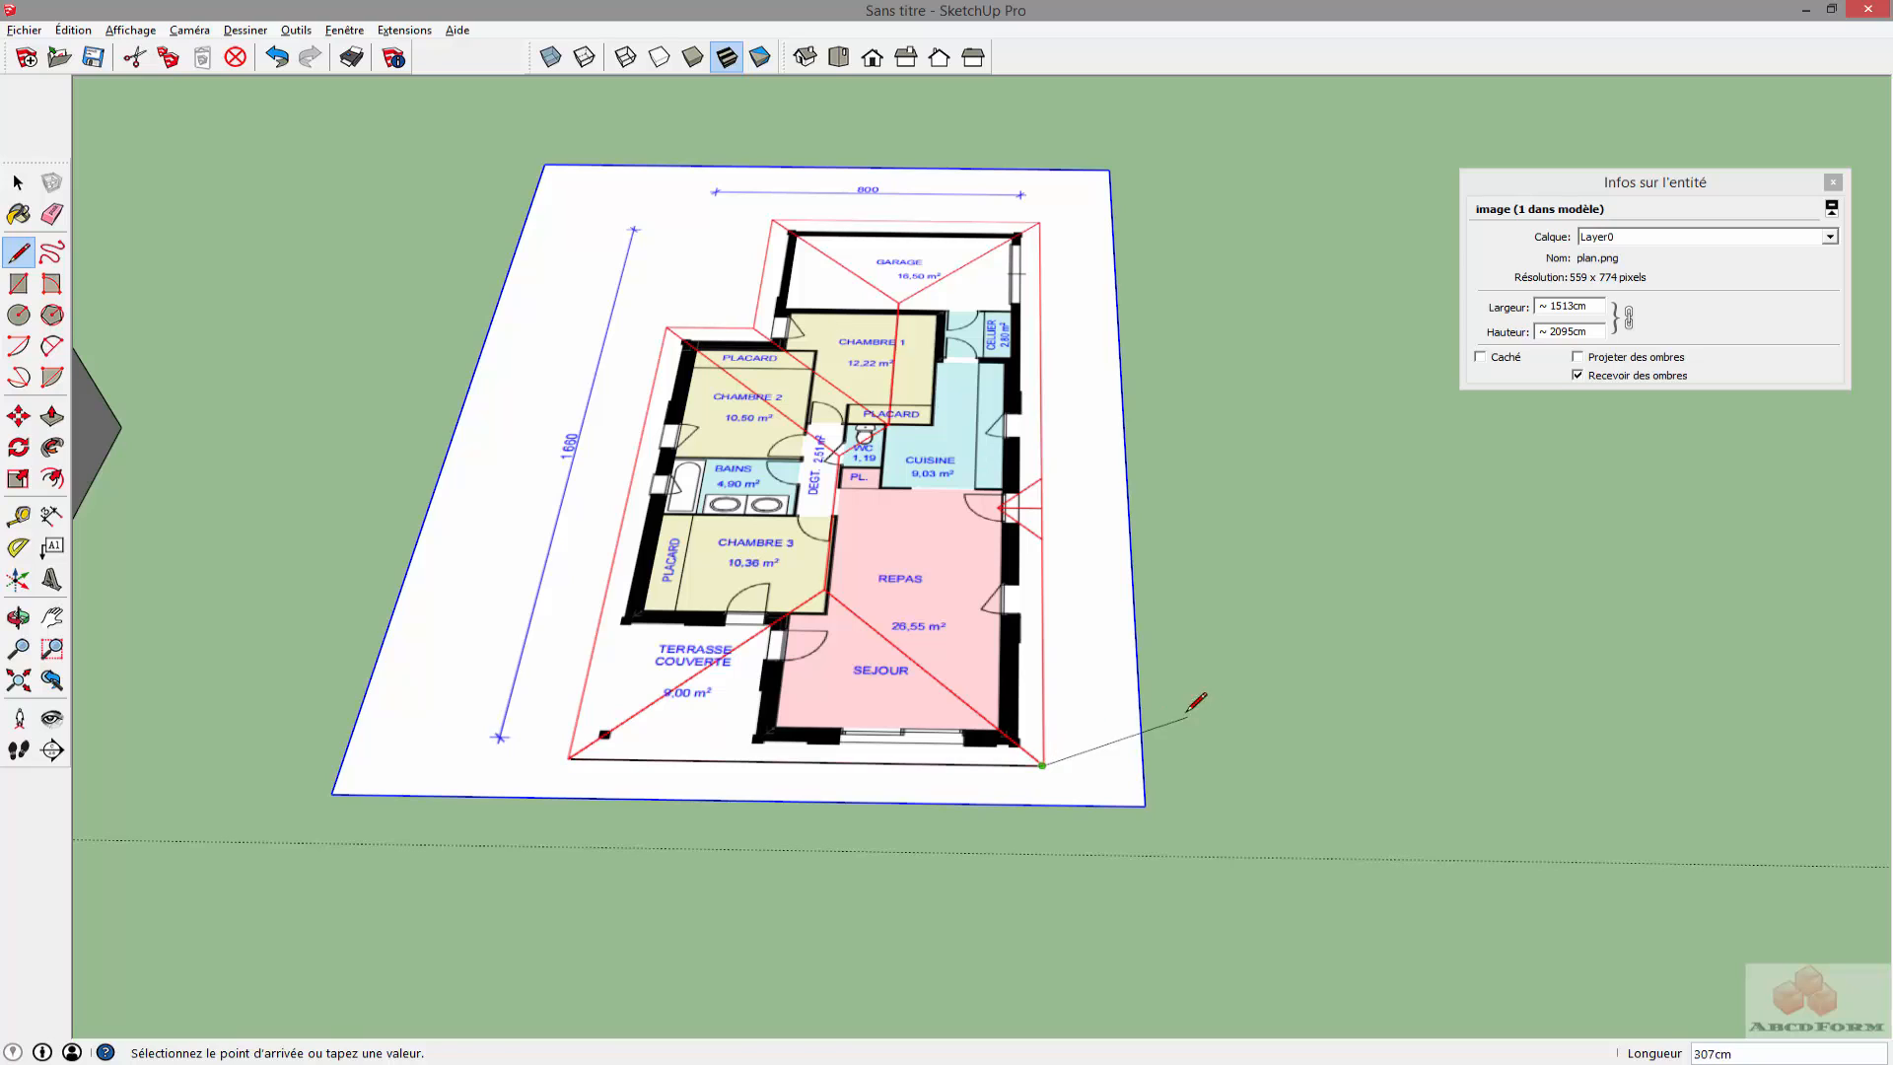
pyautogui.press('space')
# Group the new line together with the floor plan image
pyautogui.moveTo(1140, 830)
pyautogui.mouseDown()
pyautogui.moveTo(869, 723)
pyautogui.moveTo(964, 669)
pyautogui.mouseUp()
pyautogui.rightClick(1063, 734)
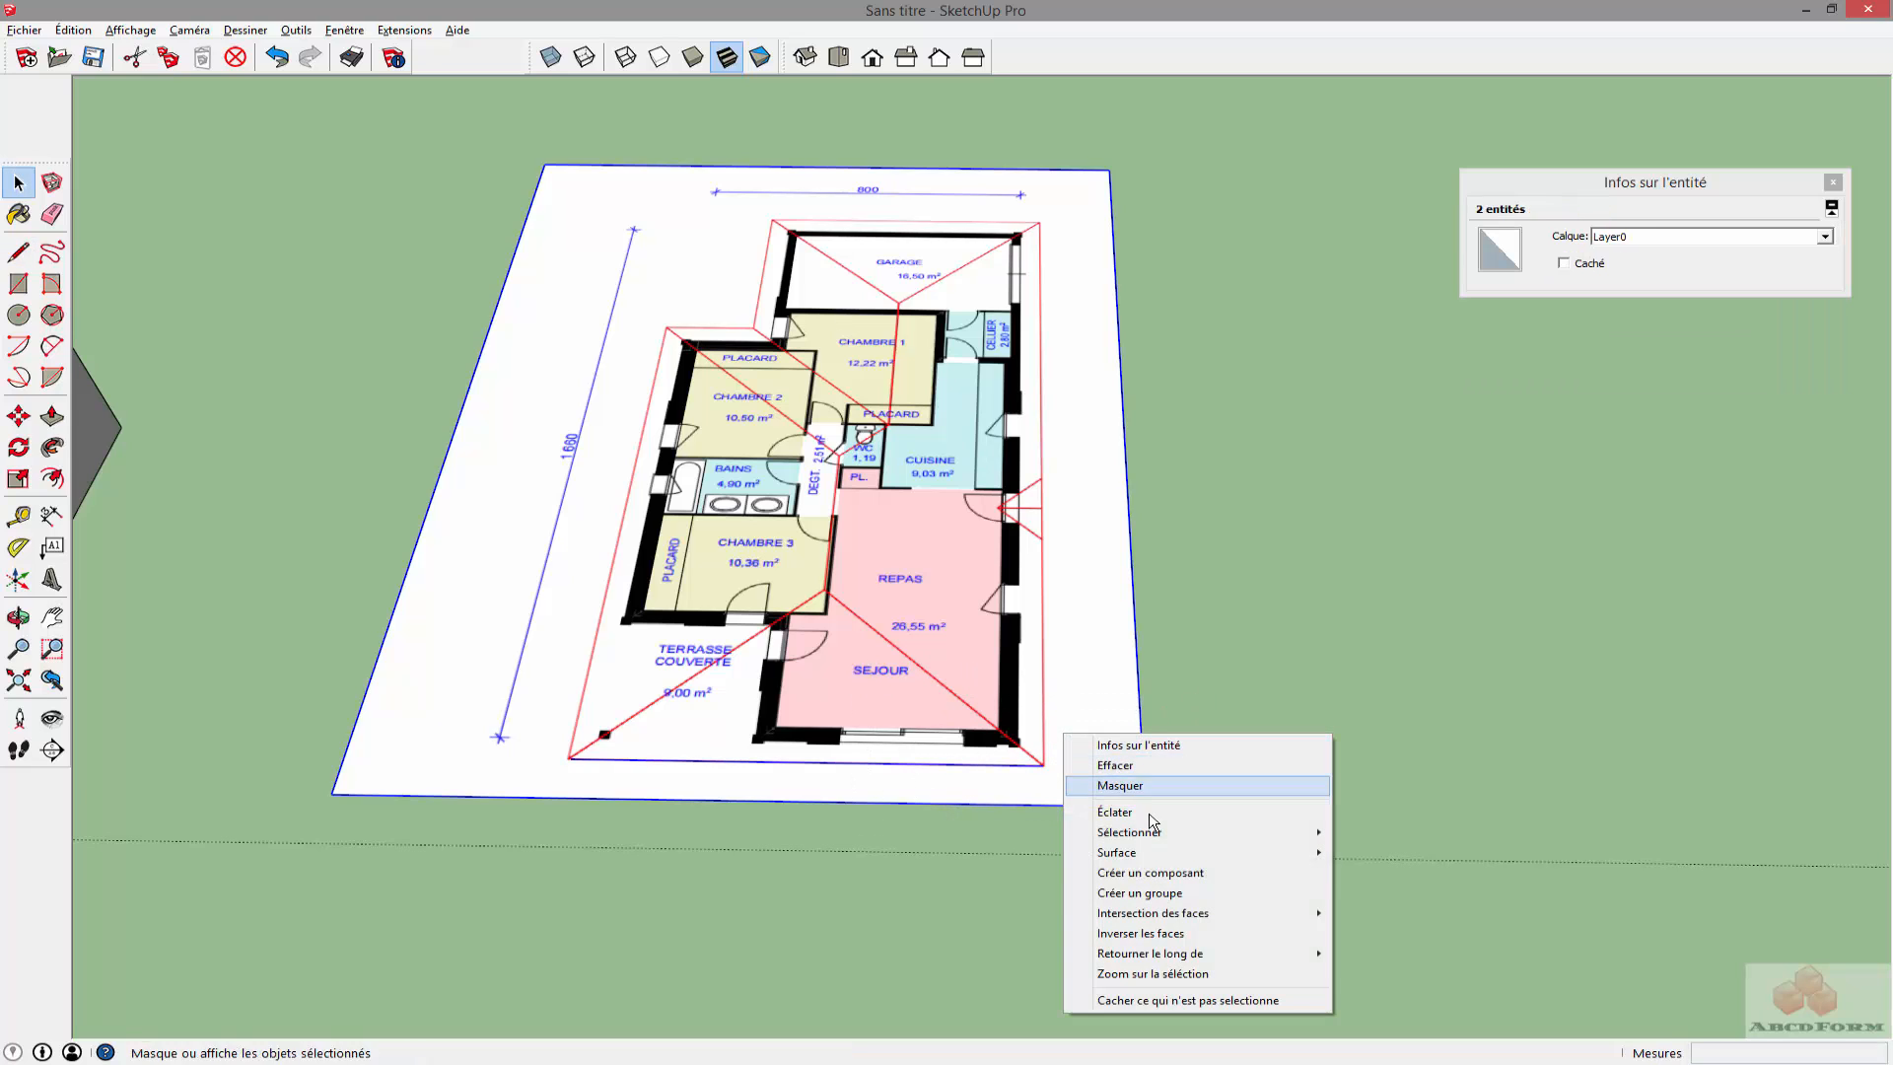
pyautogui.click(1160, 890)
# Open the group containing the line and the floor plan for editing
pyautogui.scroll(2, 1053, 779)
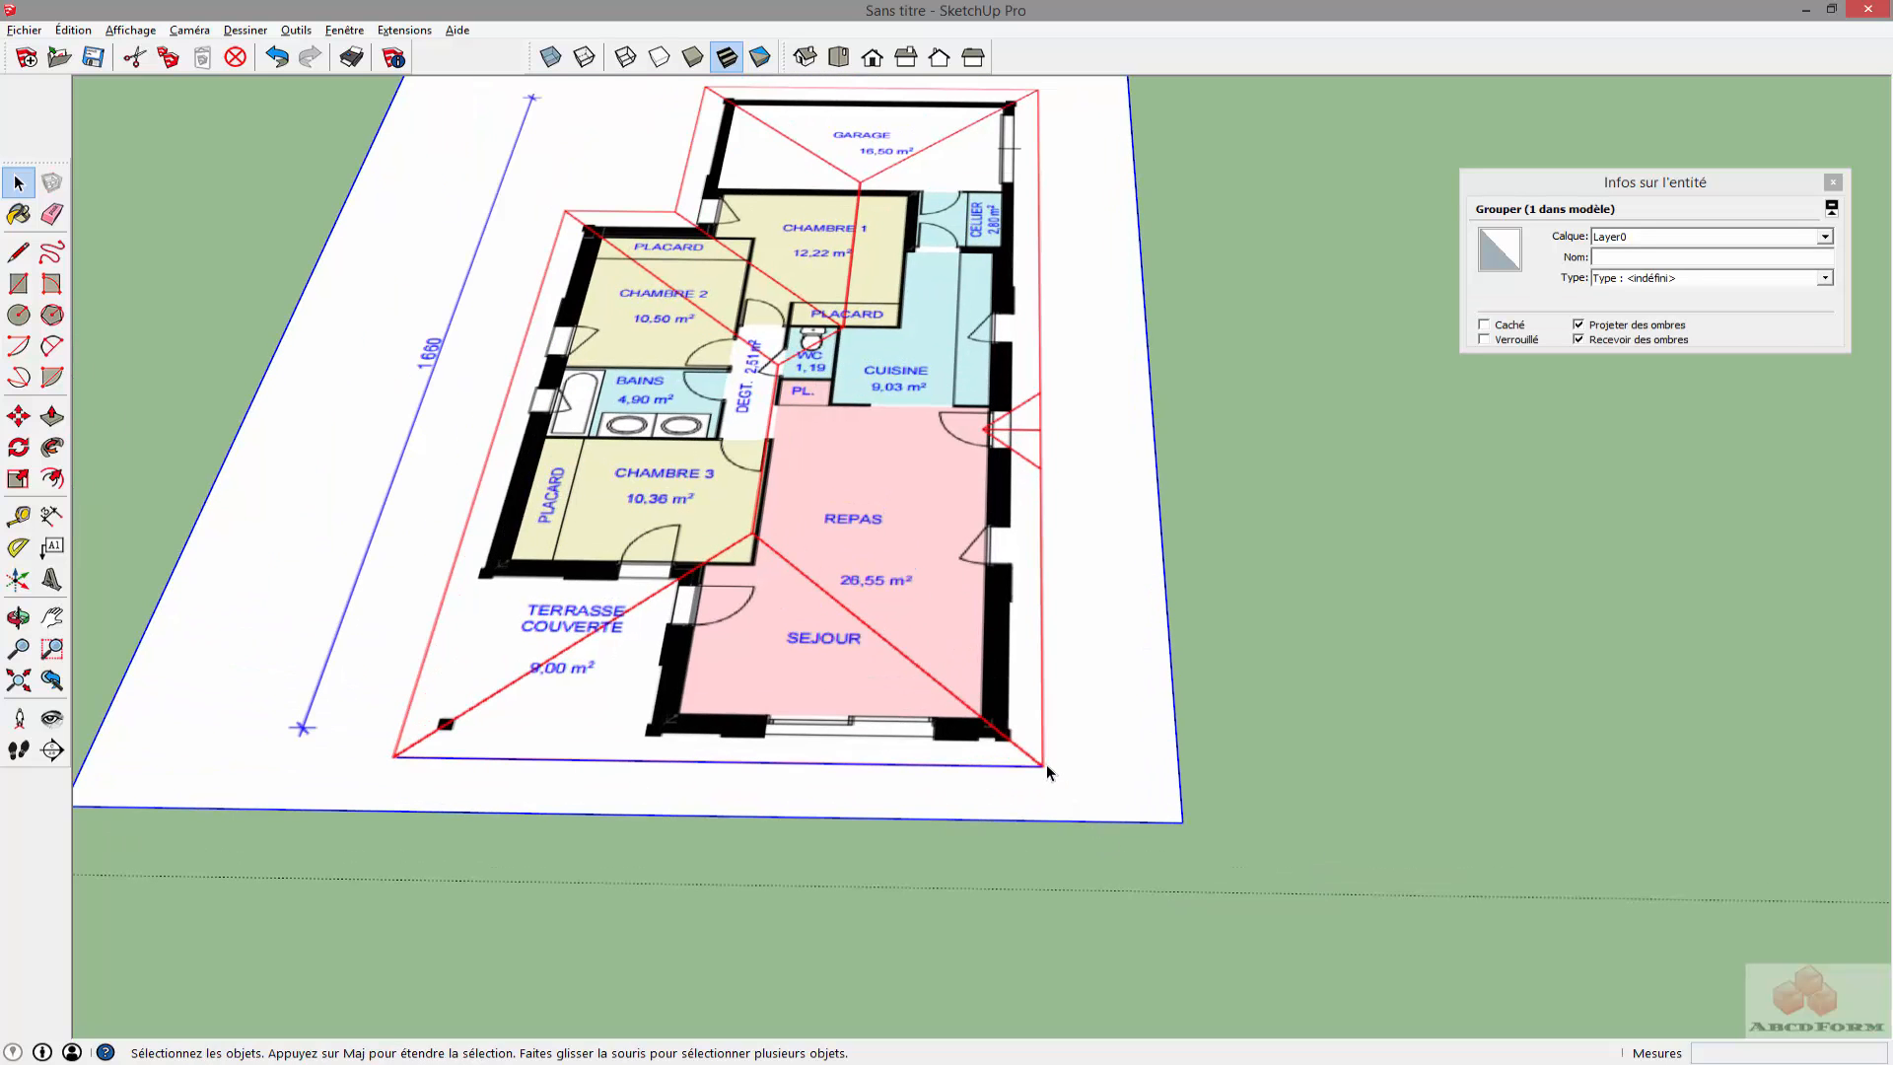
pyautogui.doubleClick(1069, 750)
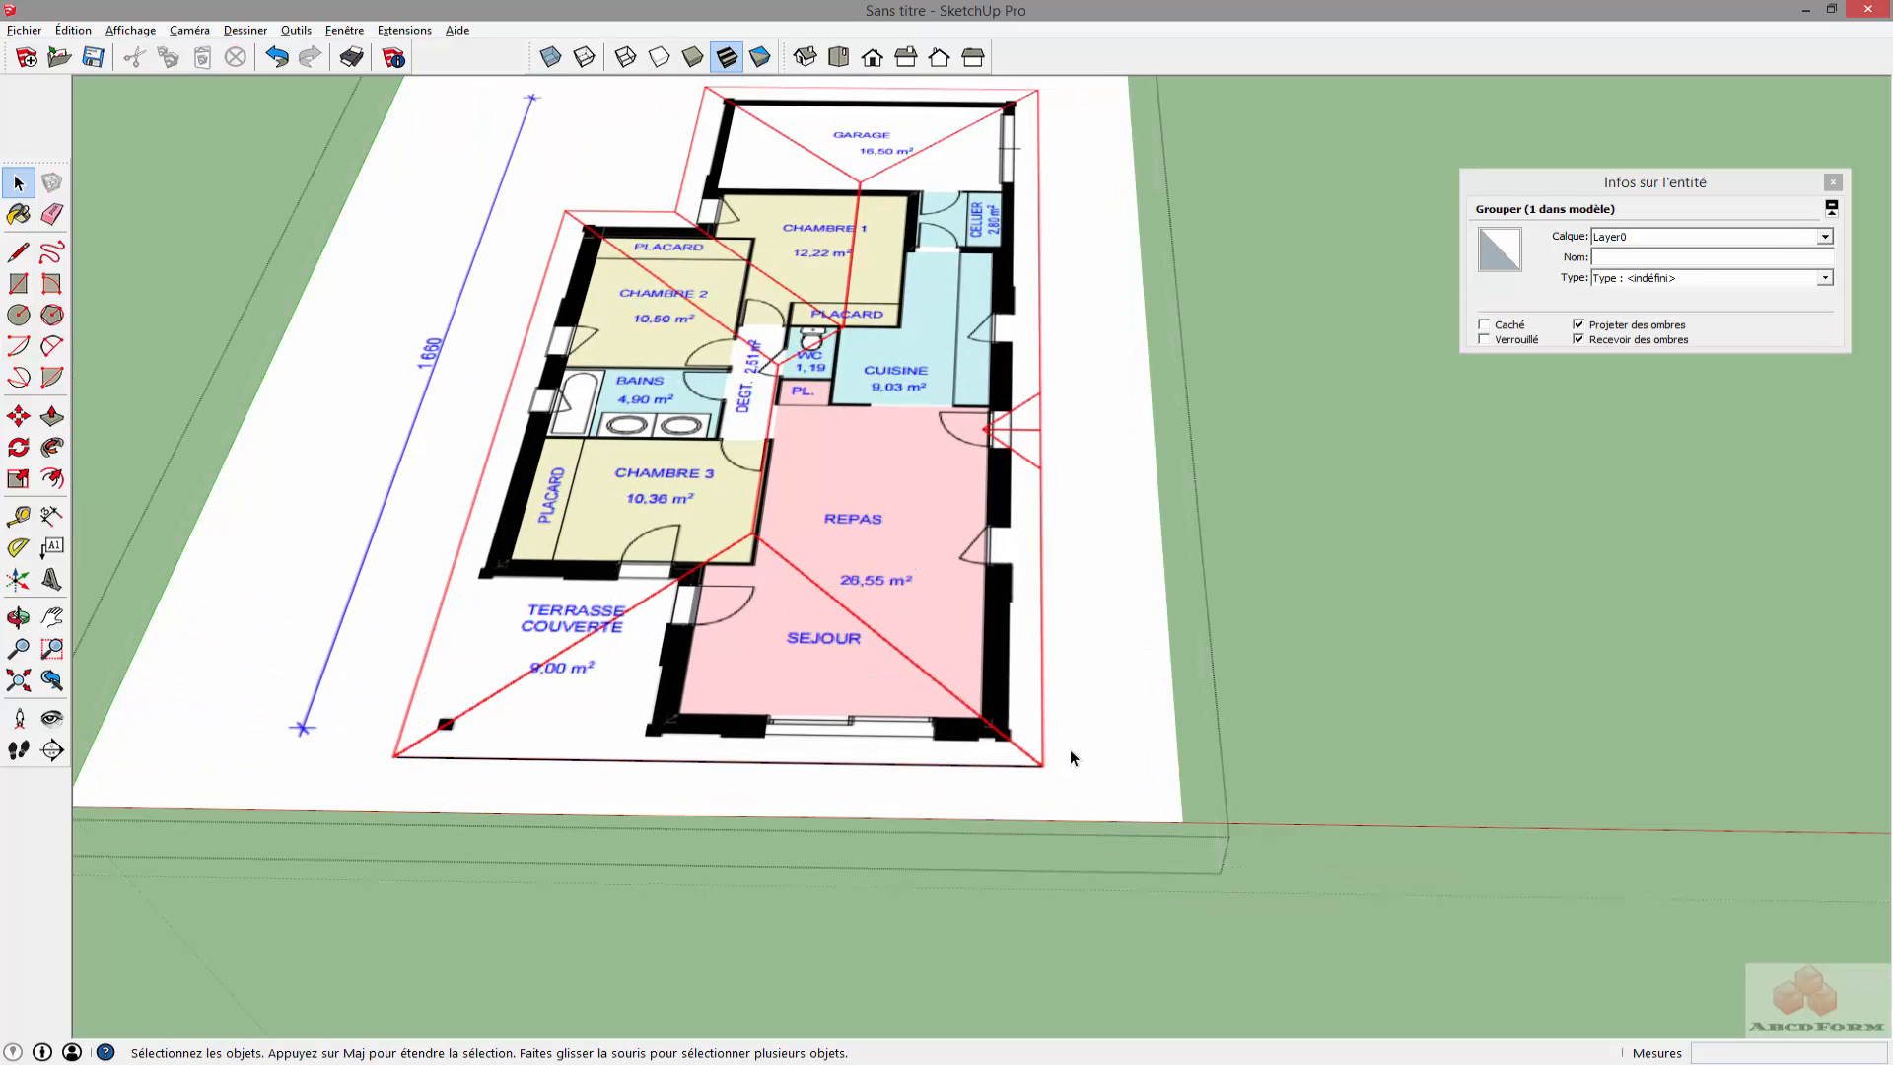
pyautogui.moveTo(1070, 750); pyautogui.dragTo(1035, 488, button='middle')
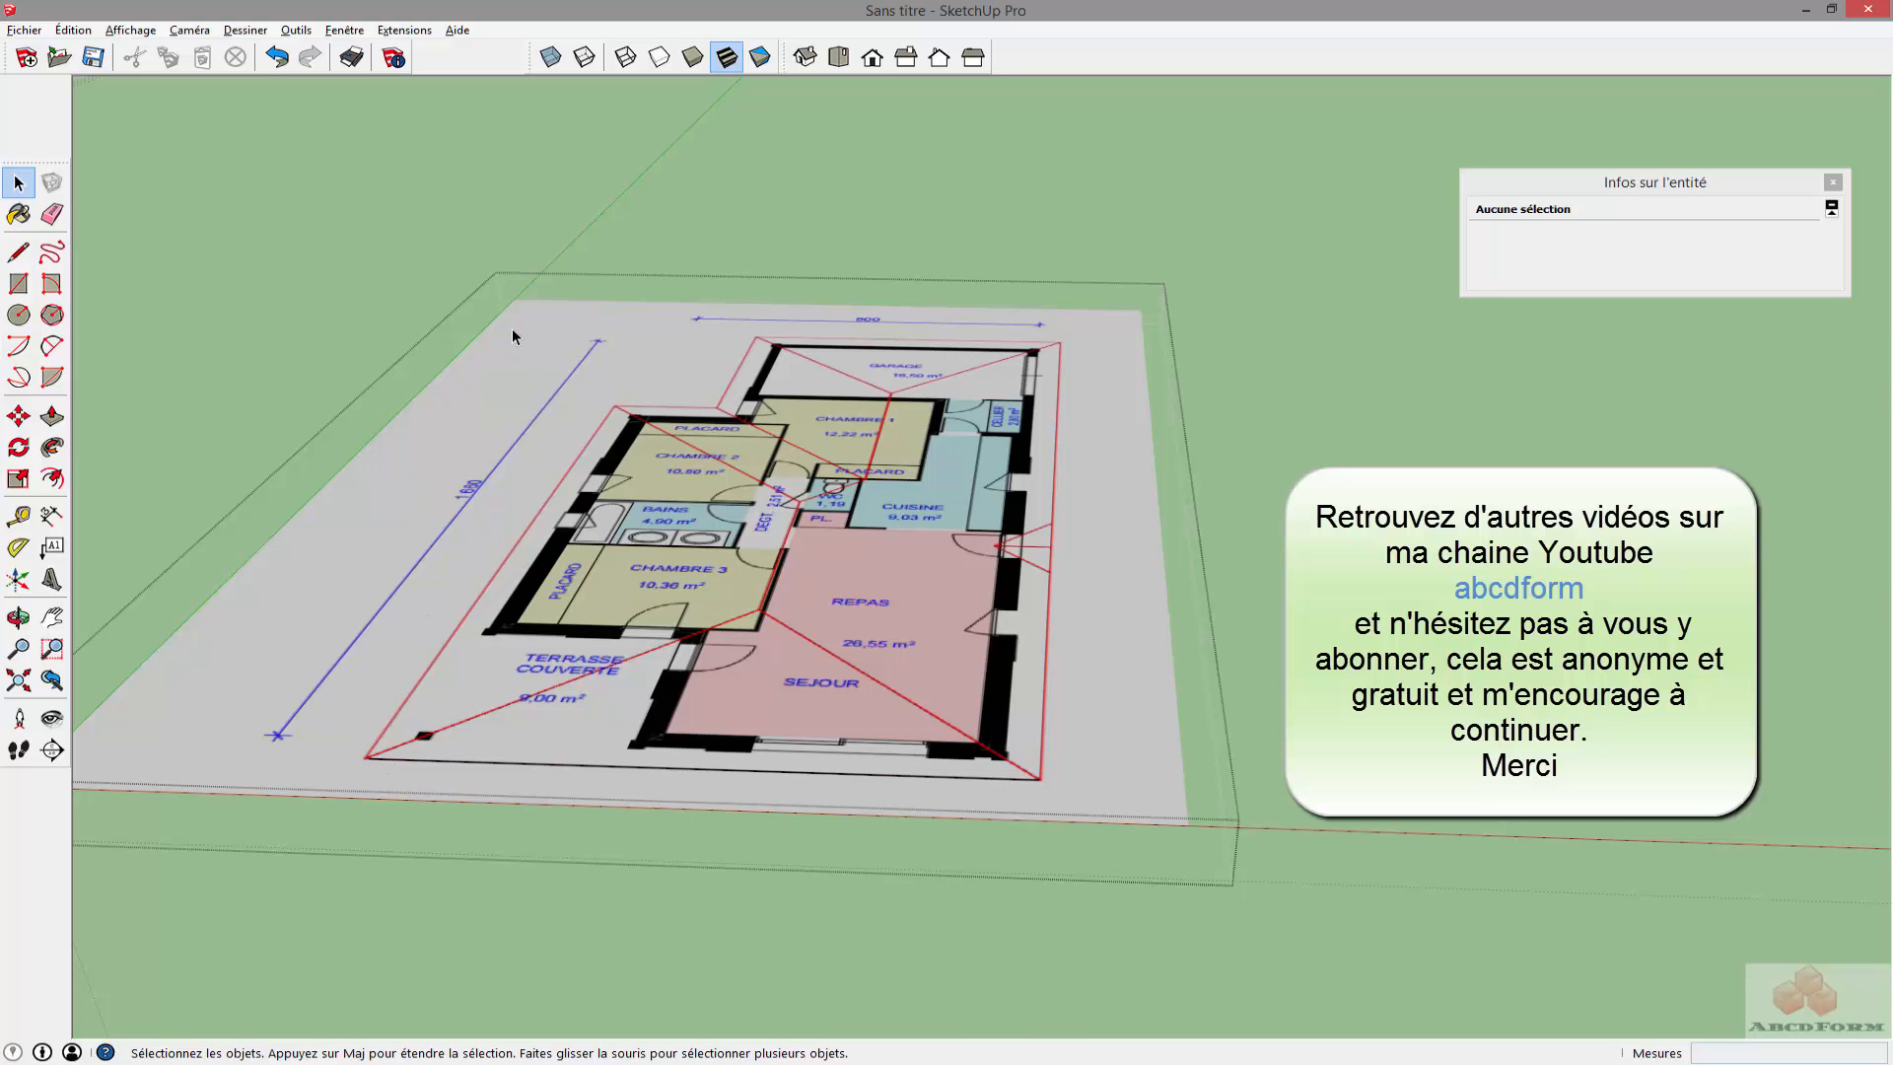
pyautogui.scroll(-3, 800, 525)
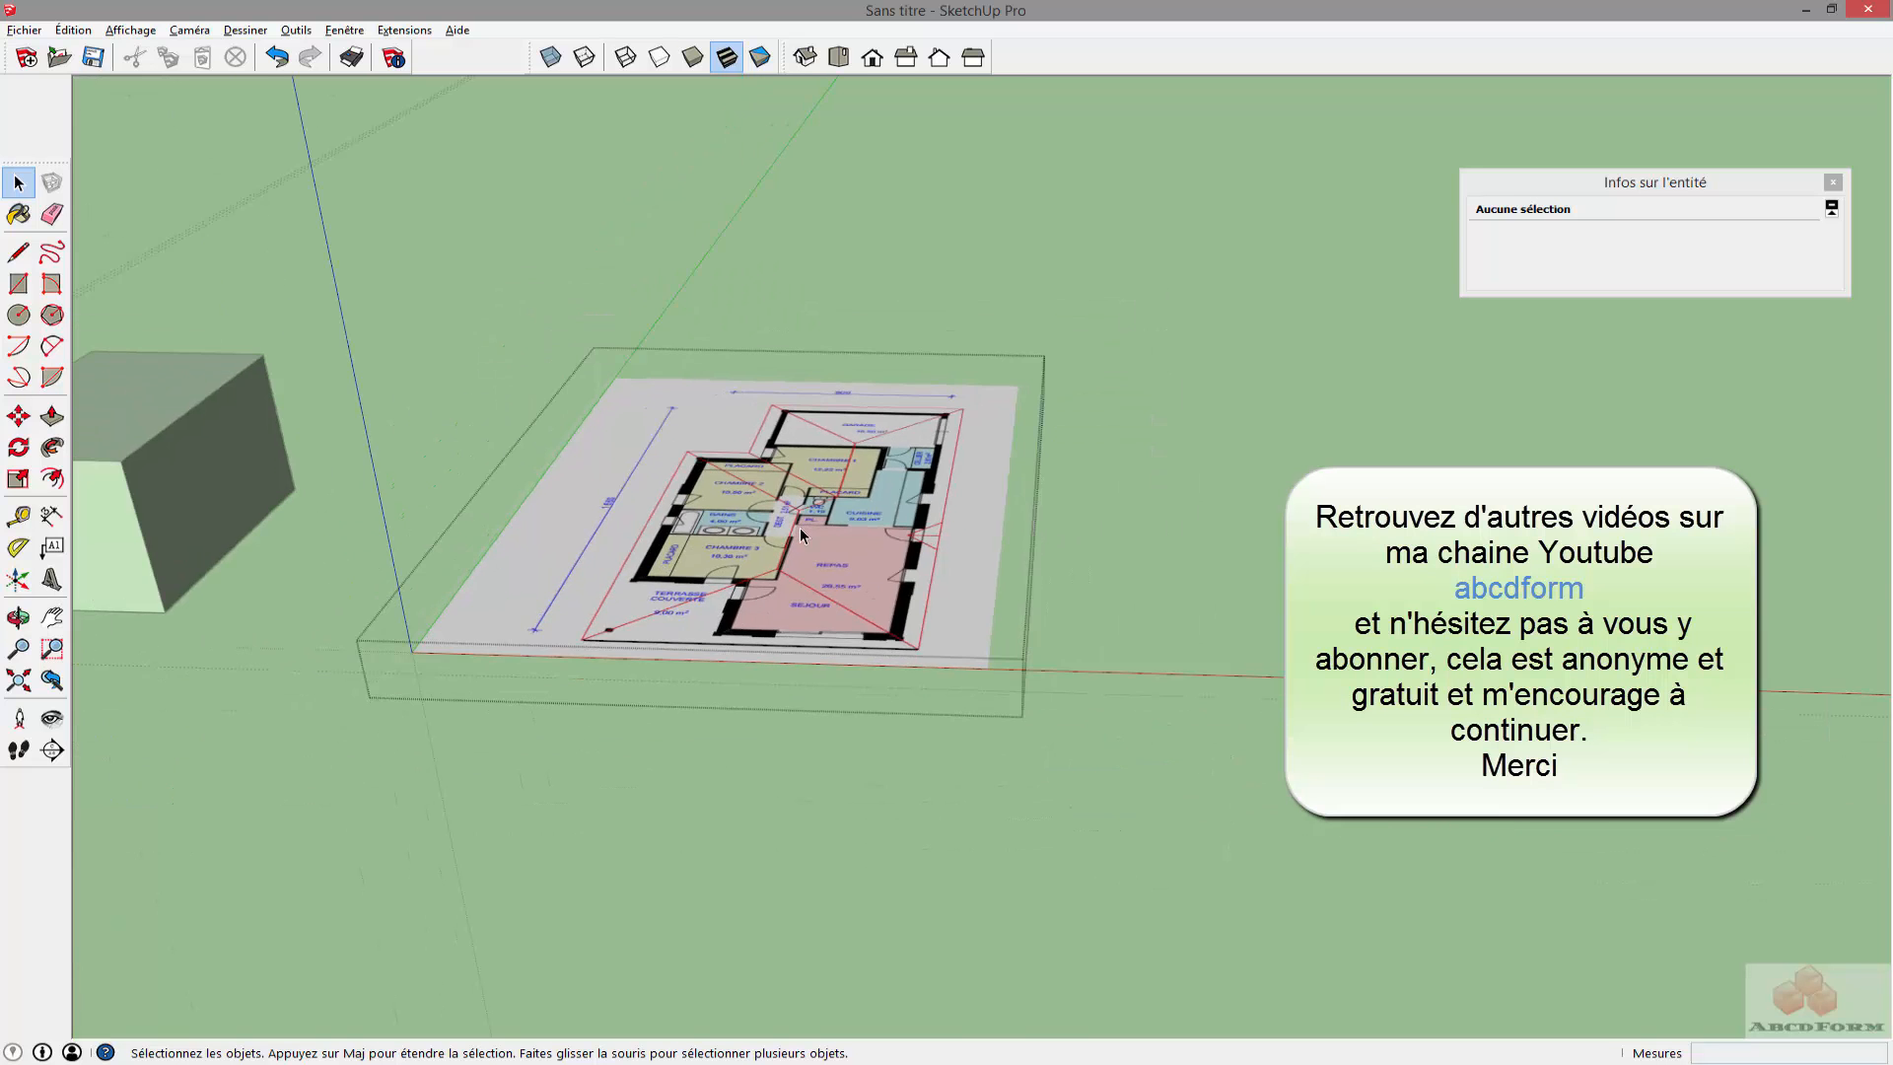